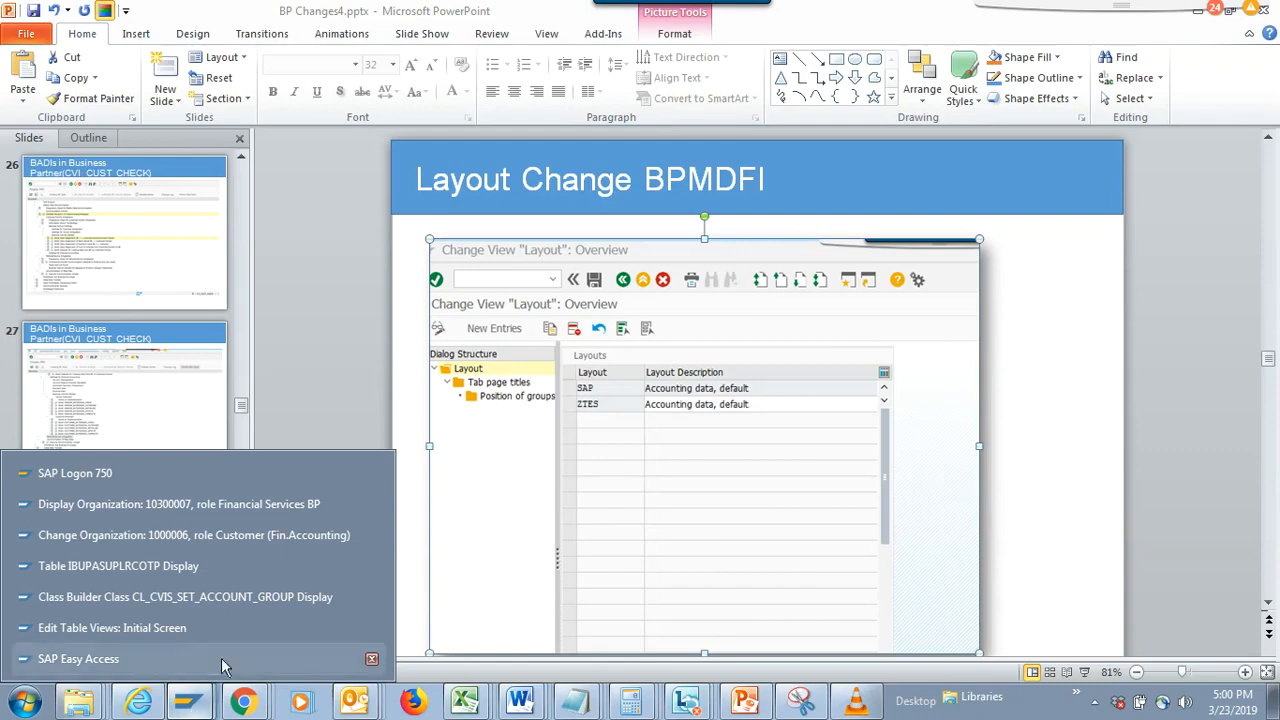
Switch to SAP Easy Access, view the tab page titles of the ZTES layout in transaction BPMDFI, and return to the start menu
{"action": "left_click", "coordinate": [223, 658]}
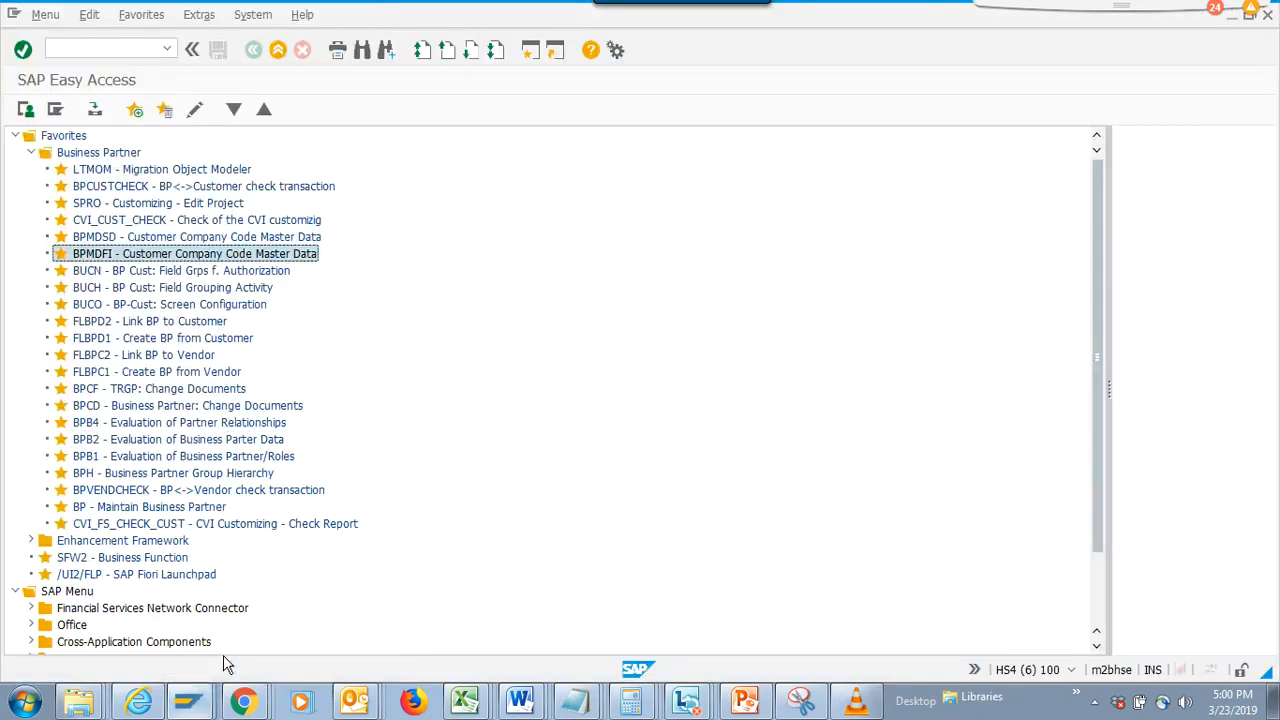
{"action": "double_click", "coordinate": [208, 259]}
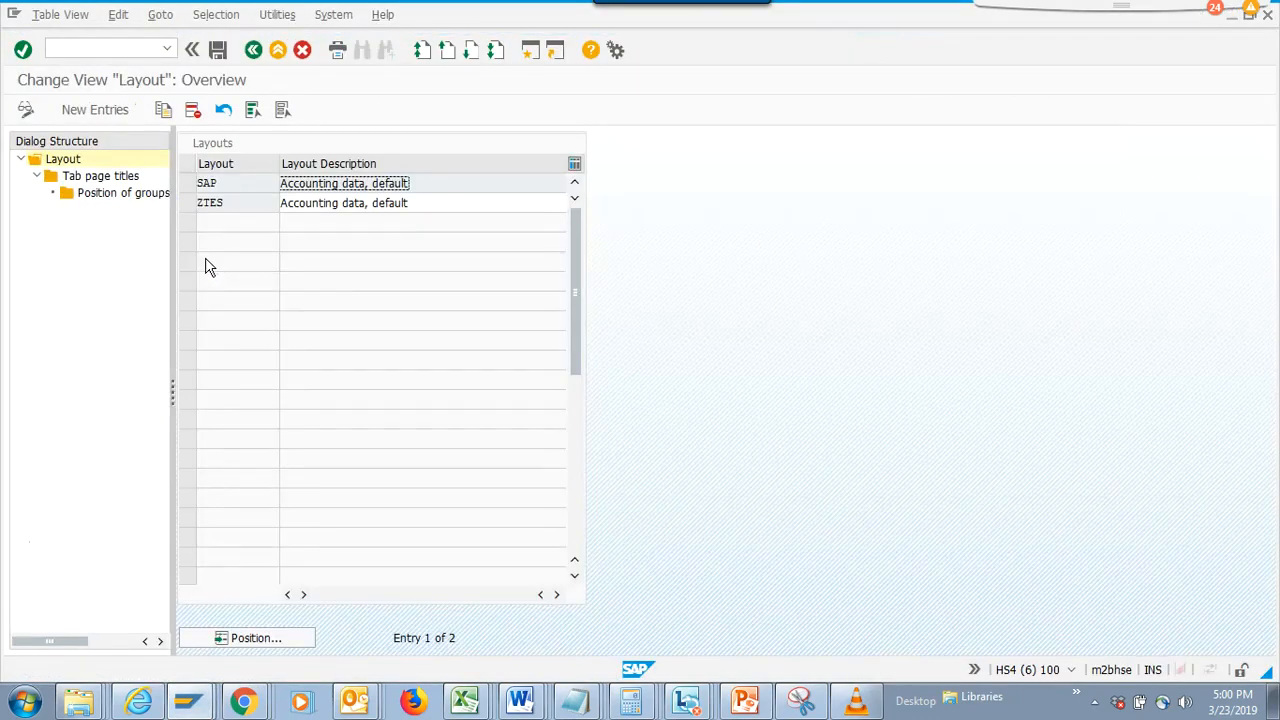
{"action": "left_click", "coordinate": [187, 204]}
{"action": "double_click", "coordinate": [128, 180]}
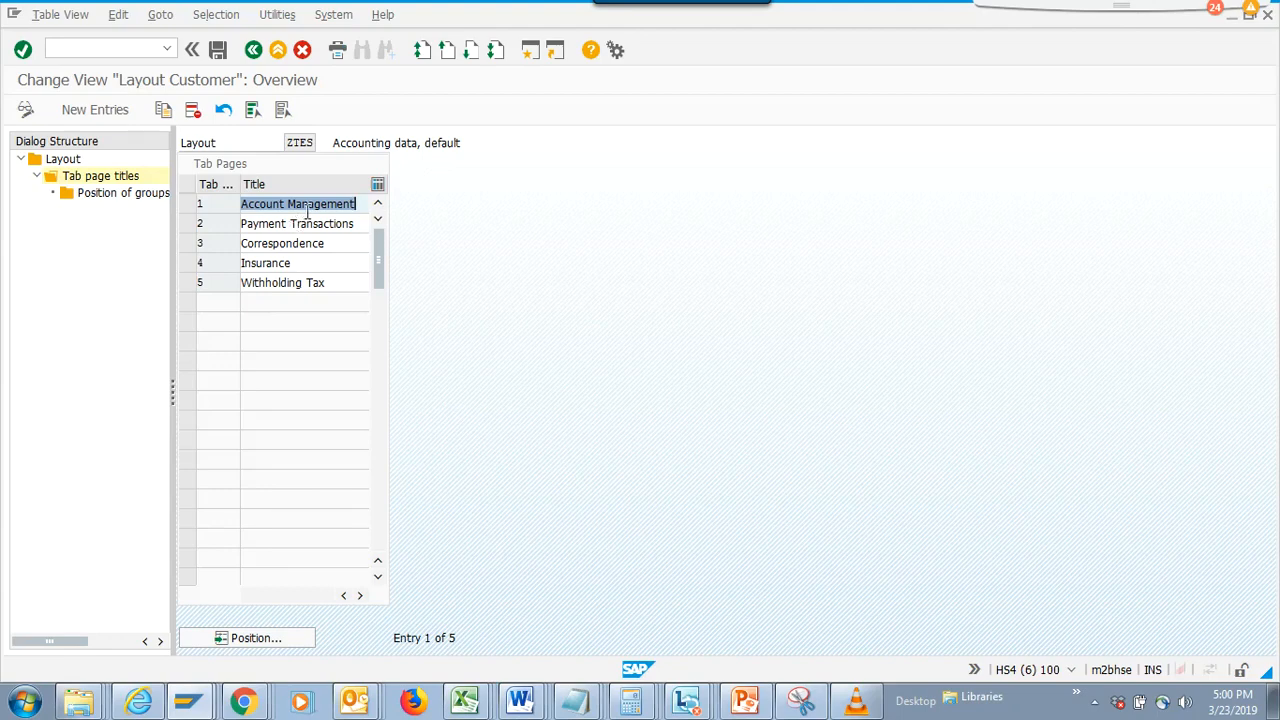
{"action": "left_click", "coordinate": [252, 50]}
{"action": "left_click", "coordinate": [252, 52]}
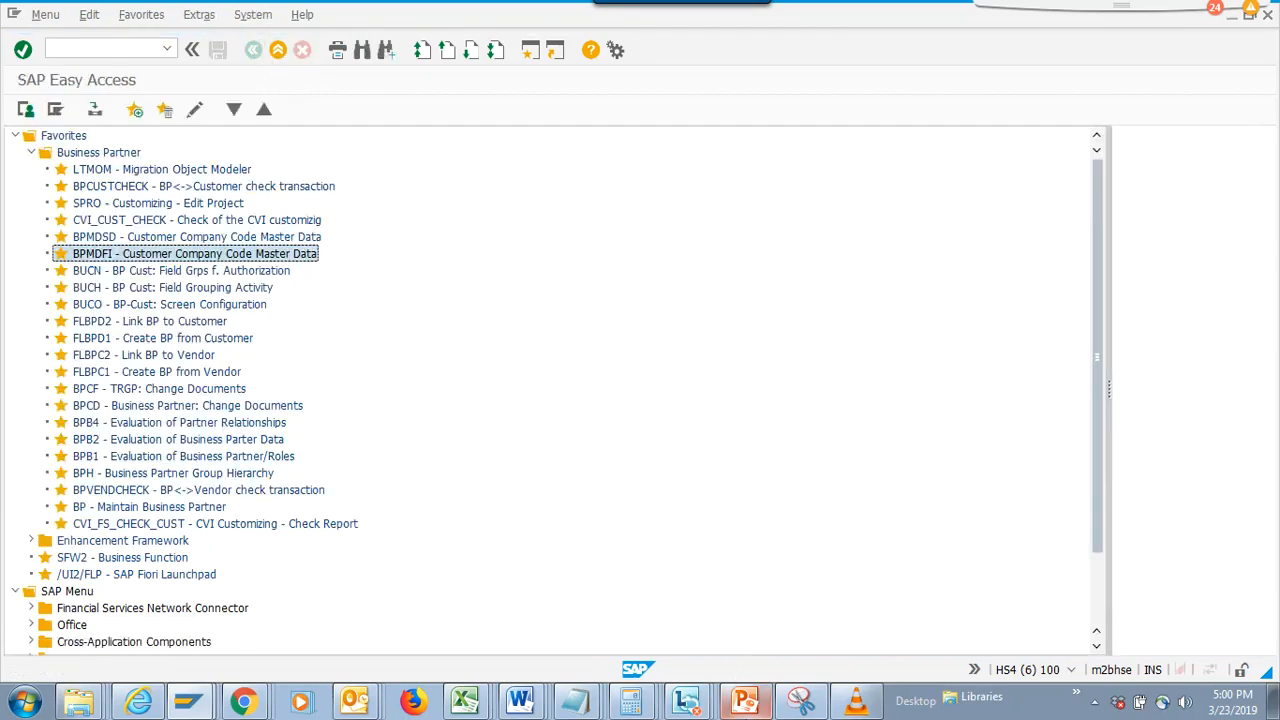
Switch to PowerPoint, show the Layout Change BPMDSD slide and select the transaction name in its title
{"action": "mouse_move", "coordinate": [745, 702]}
{"action": "left_click", "coordinate": [745, 702]}
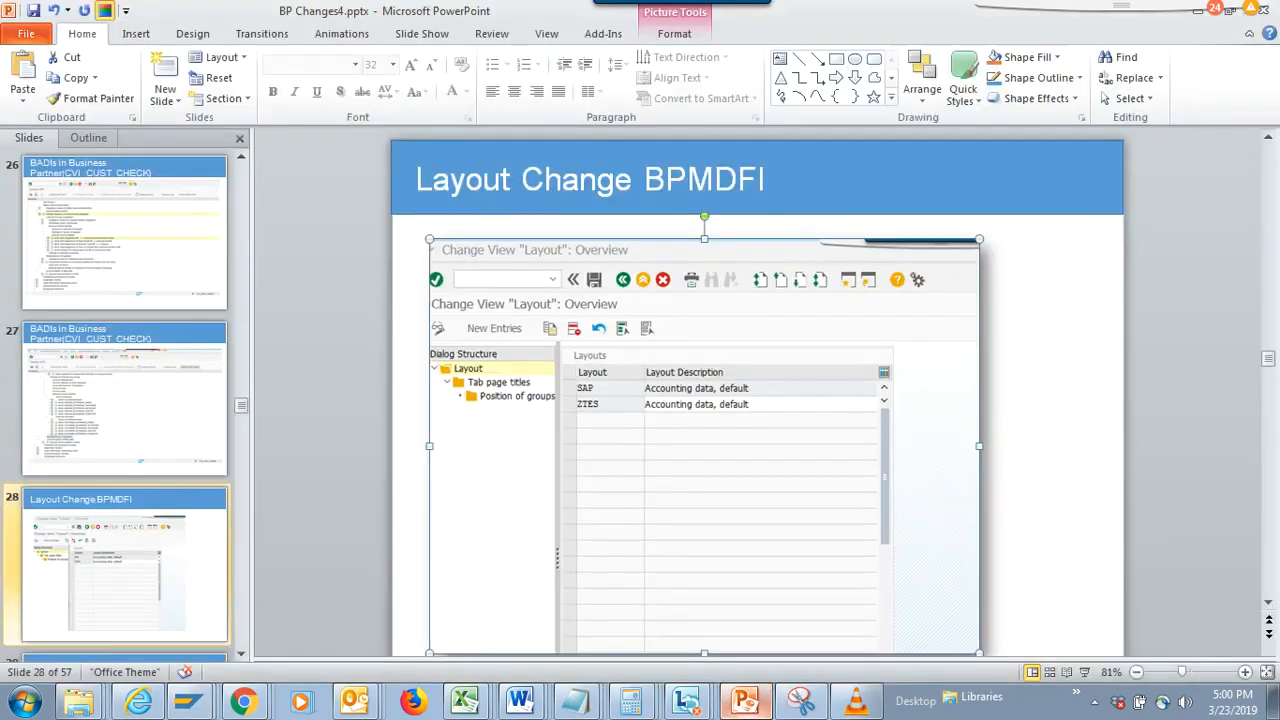
{"action": "key", "text": "Page_Down"}
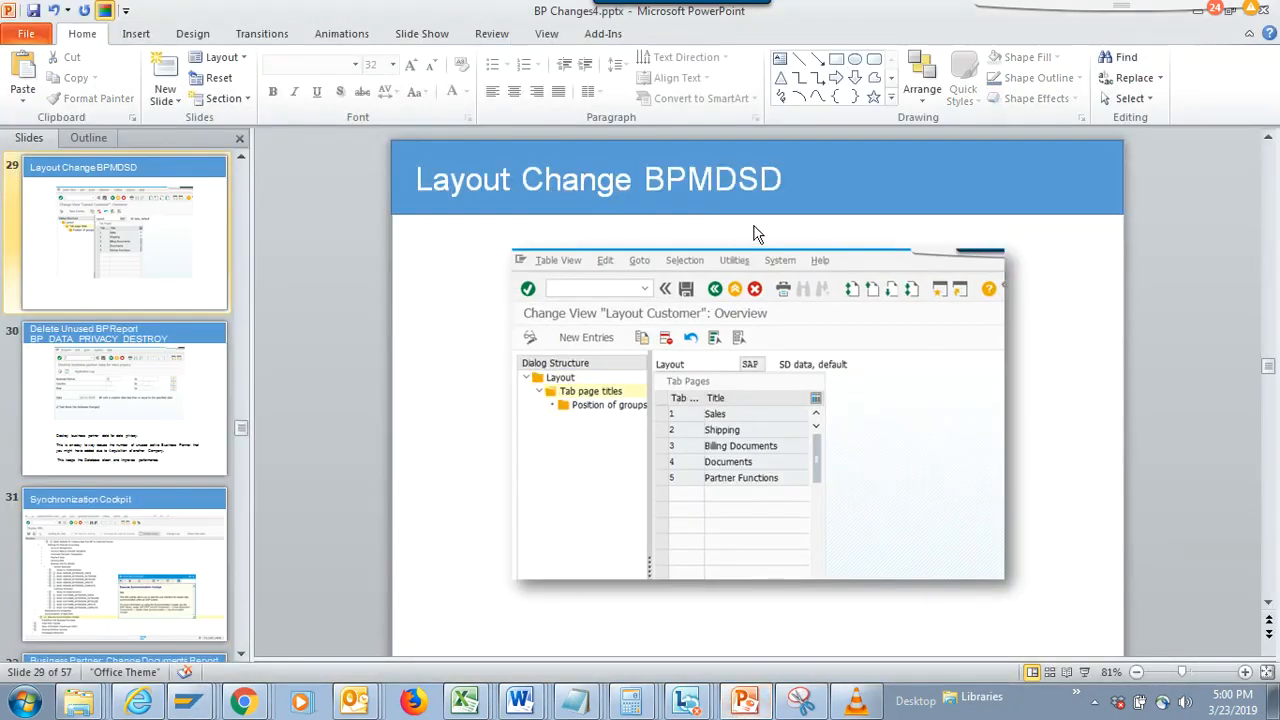
{"action": "double_click", "coordinate": [726, 190]}
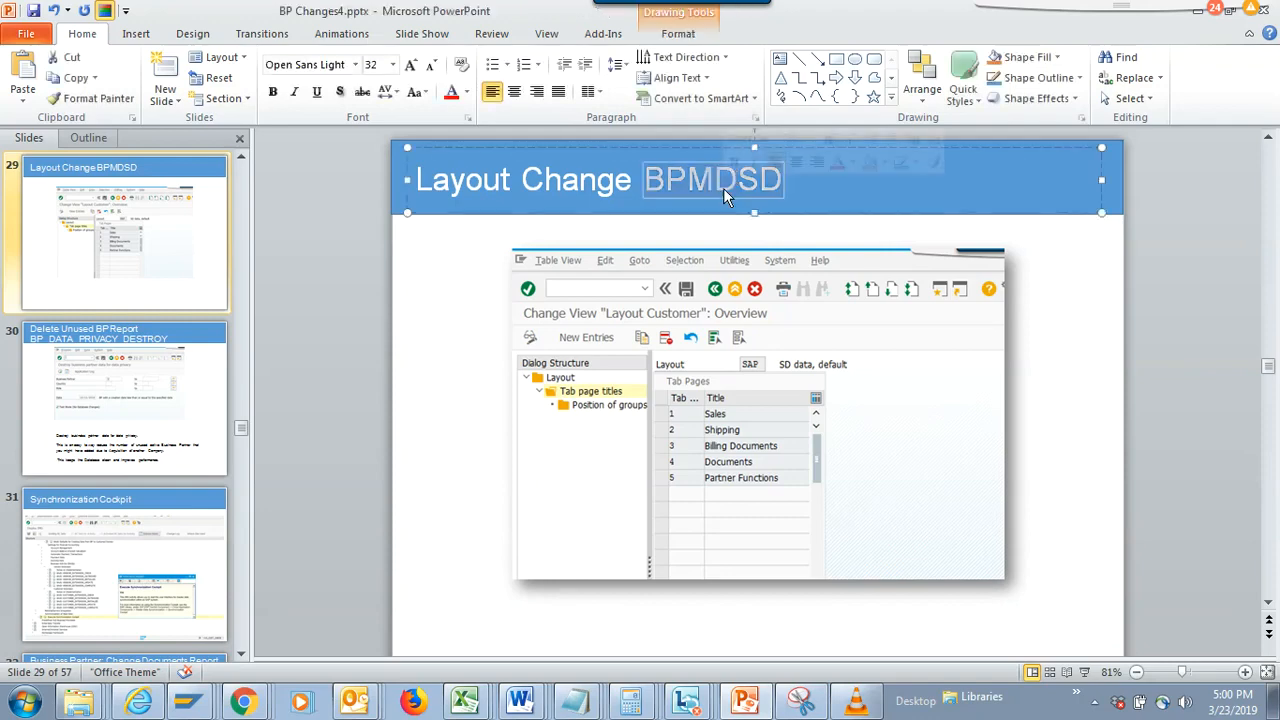
Switch to SAP, open transaction BPMDSD and display the tab page titles of the SAP layout
{"action": "key", "text": "alt+Tab"}
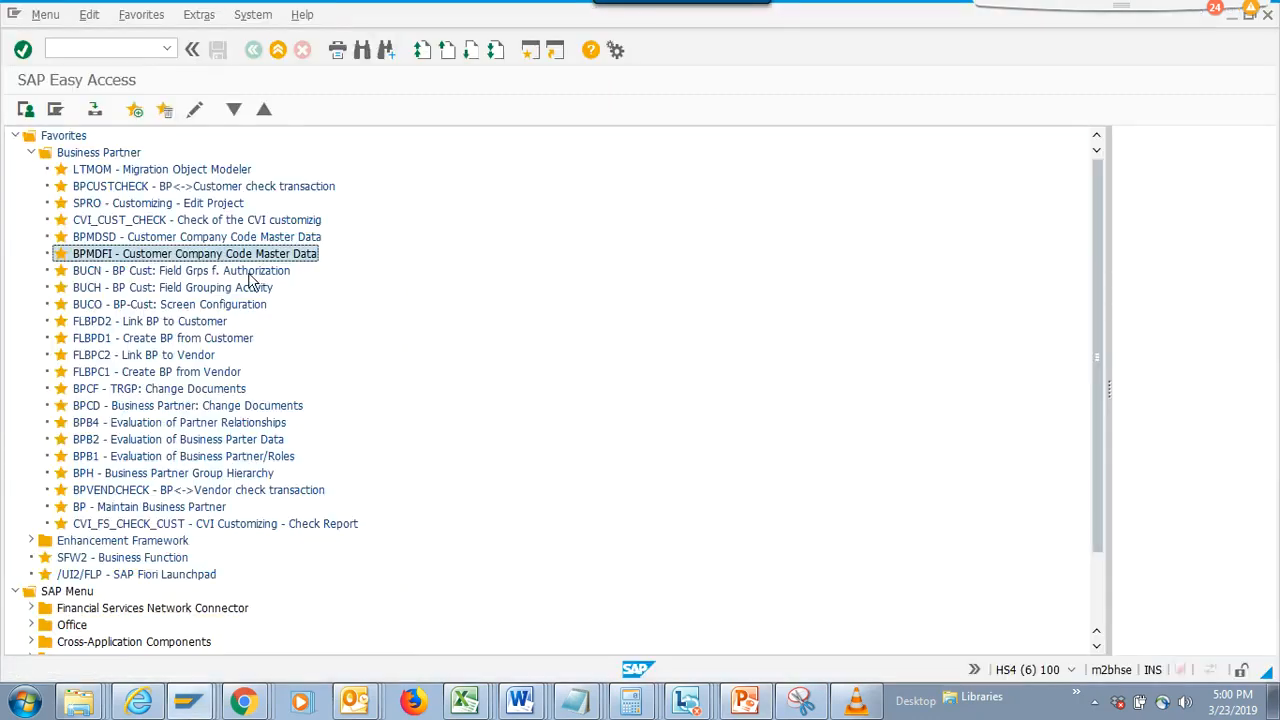
{"action": "double_click", "coordinate": [256, 240]}
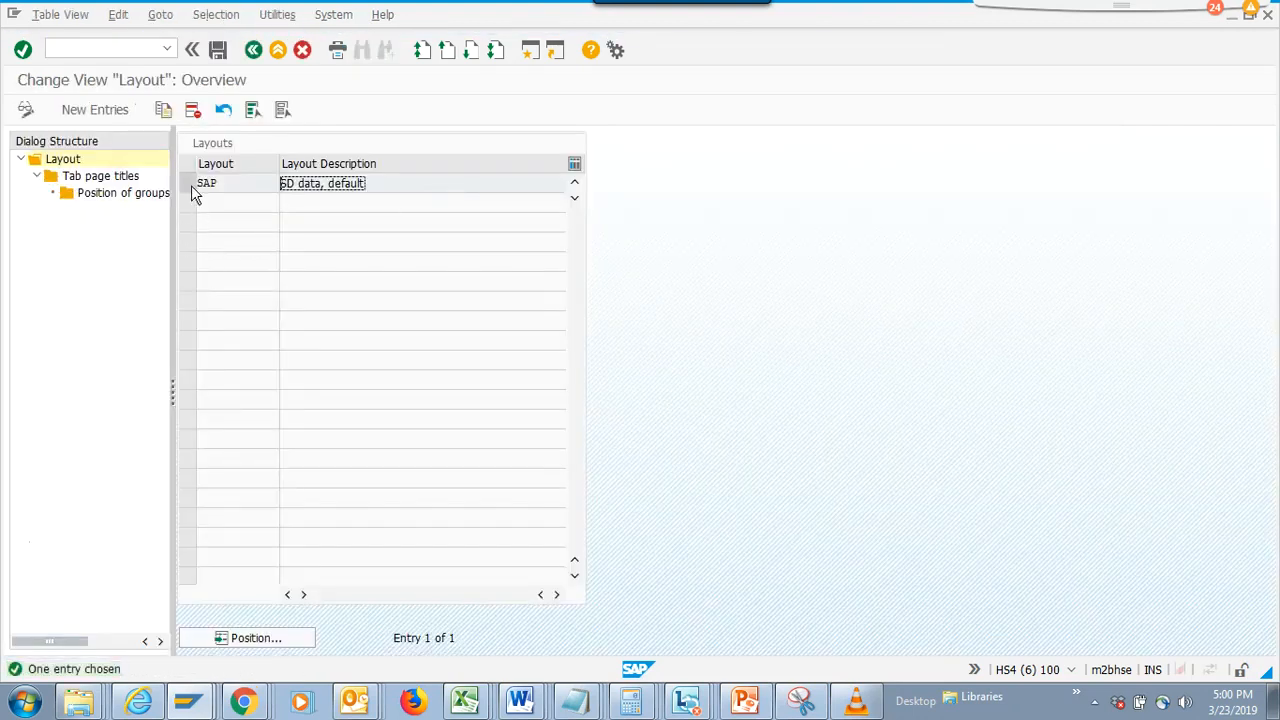
{"action": "left_click", "coordinate": [187, 185]}
{"action": "double_click", "coordinate": [97, 176]}
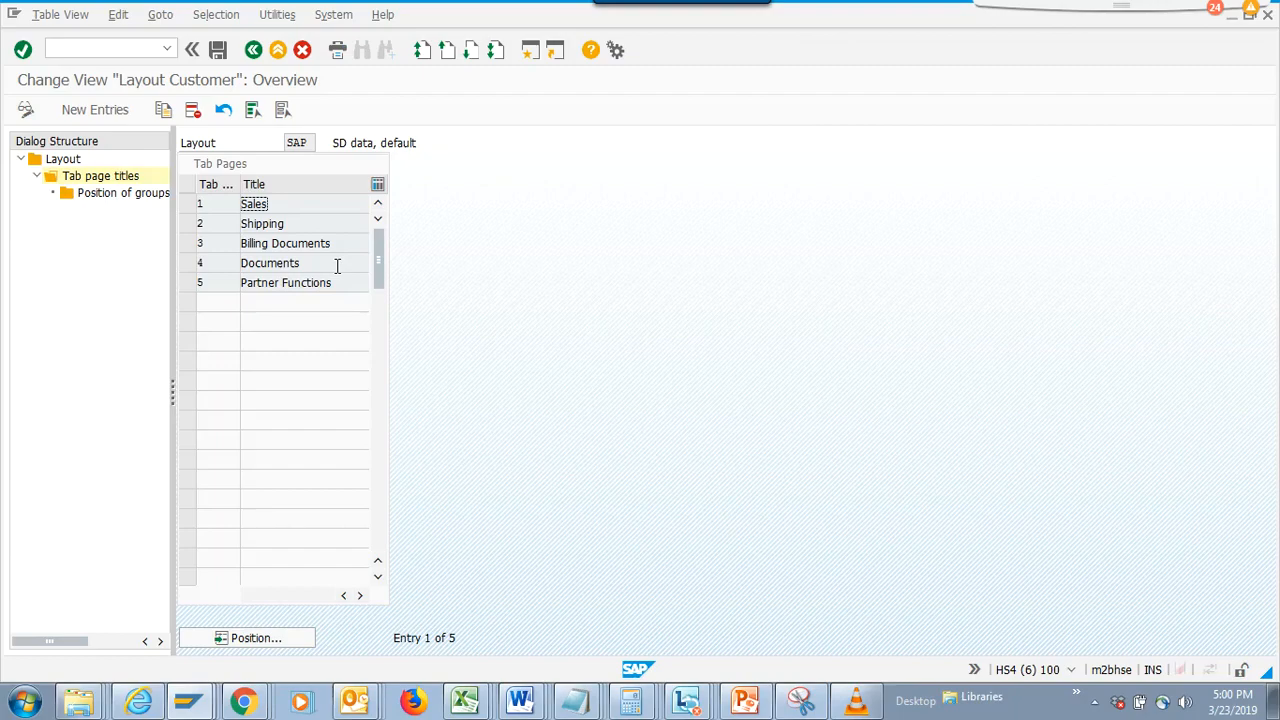
Switch to PowerPoint and copy "Report BP_DATA_PRIVACY_DESTROY" from the title of the Delete Unused BP Report slide
{"action": "key", "text": "alt+Tab"}
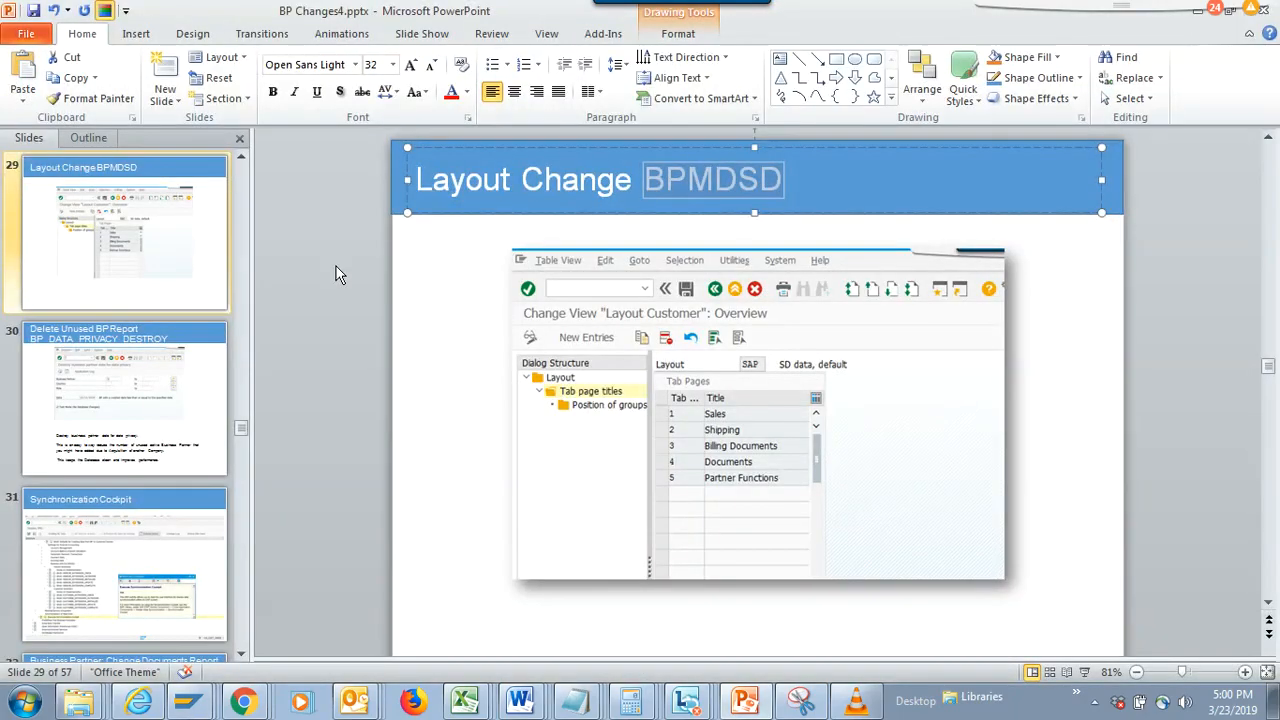
{"action": "key", "text": "Page_Down"}
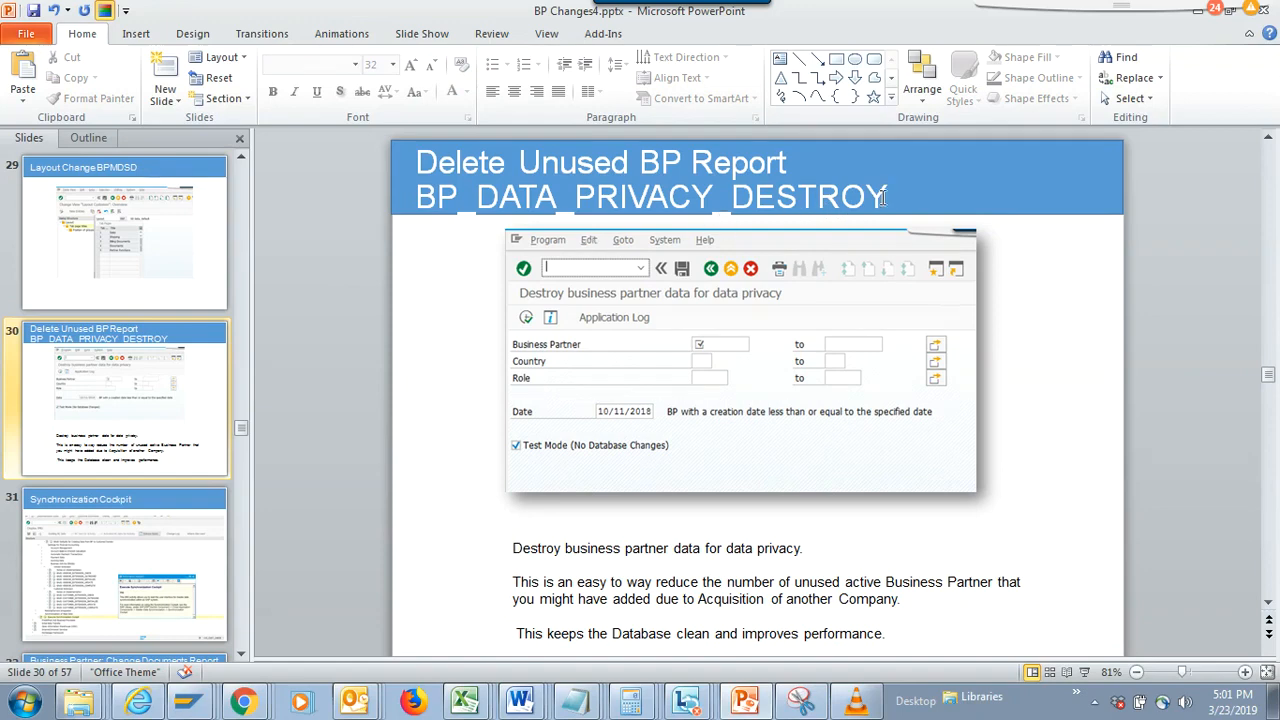
{"action": "left_click_drag", "start_coordinate": [884, 198], "coordinate": [710, 175]}
{"action": "key", "text": "ctrl+c"}
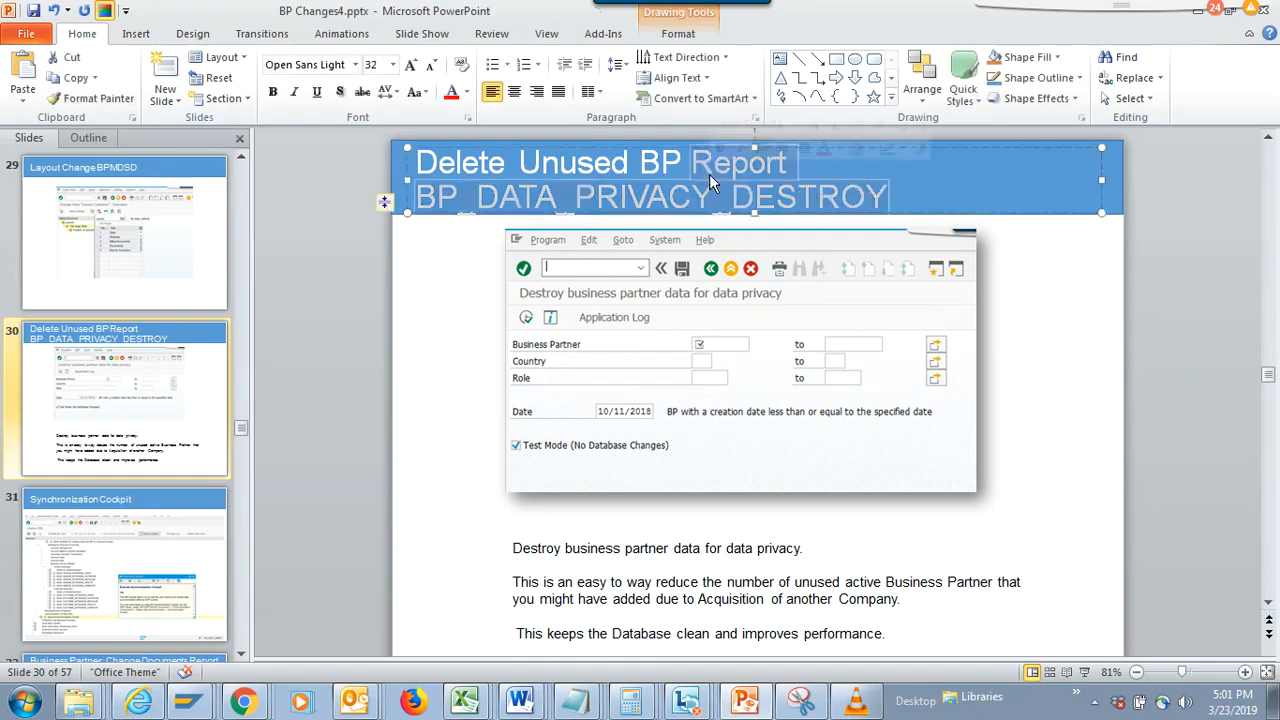
Switch to SAP, leave the layout view and open the ABAP Editor with the command /nse38
{"action": "key", "text": "alt+Tab"}
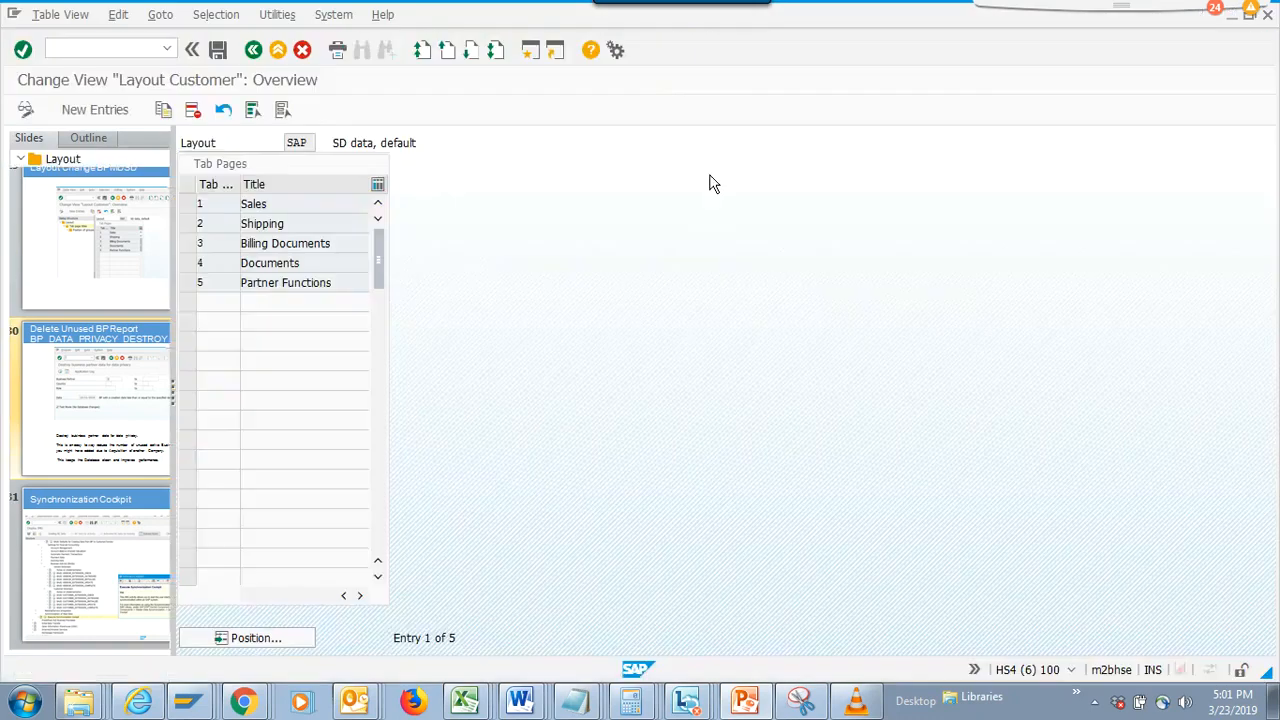
{"action": "left_click", "coordinate": [253, 49]}
{"action": "left_click", "coordinate": [131, 49]}
{"action": "type", "text": "/nse38"}
{"action": "key", "text": "Return"}
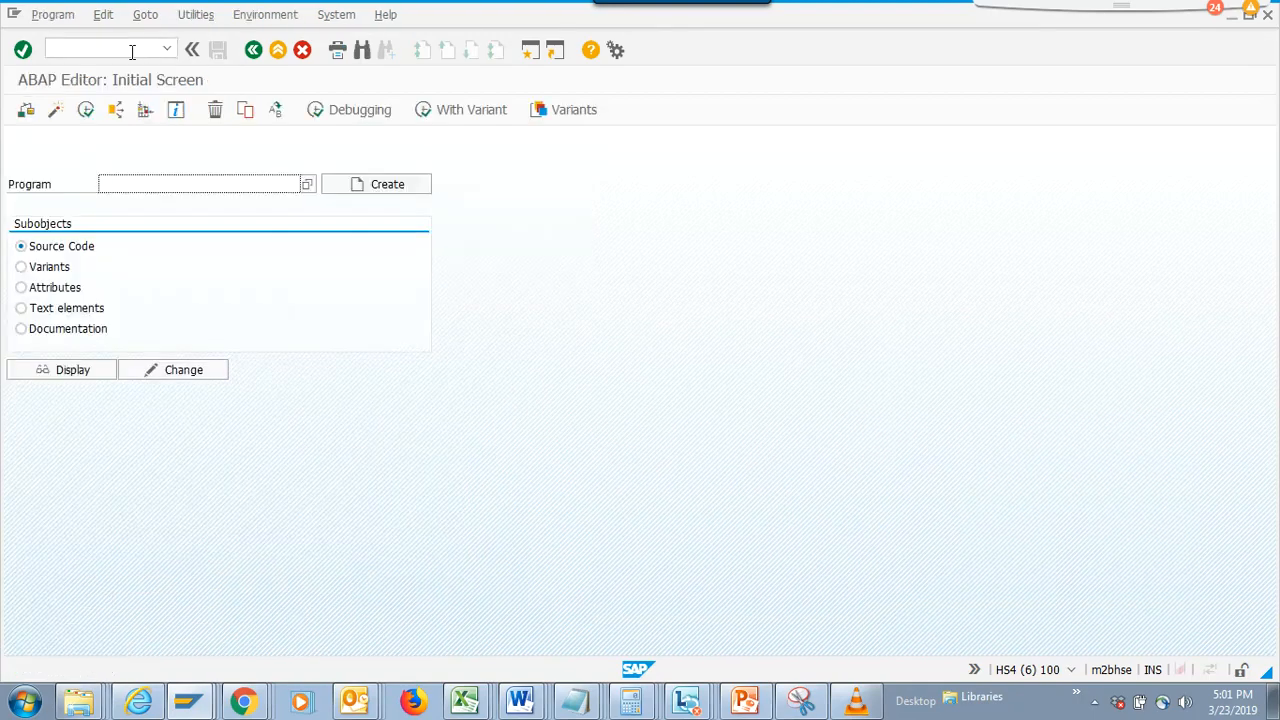
Enter the copied name as the program, trim it to BP_DATA_PRIVACY_DESTROY and execute it
{"action": "key", "text": "ctrl+v"}
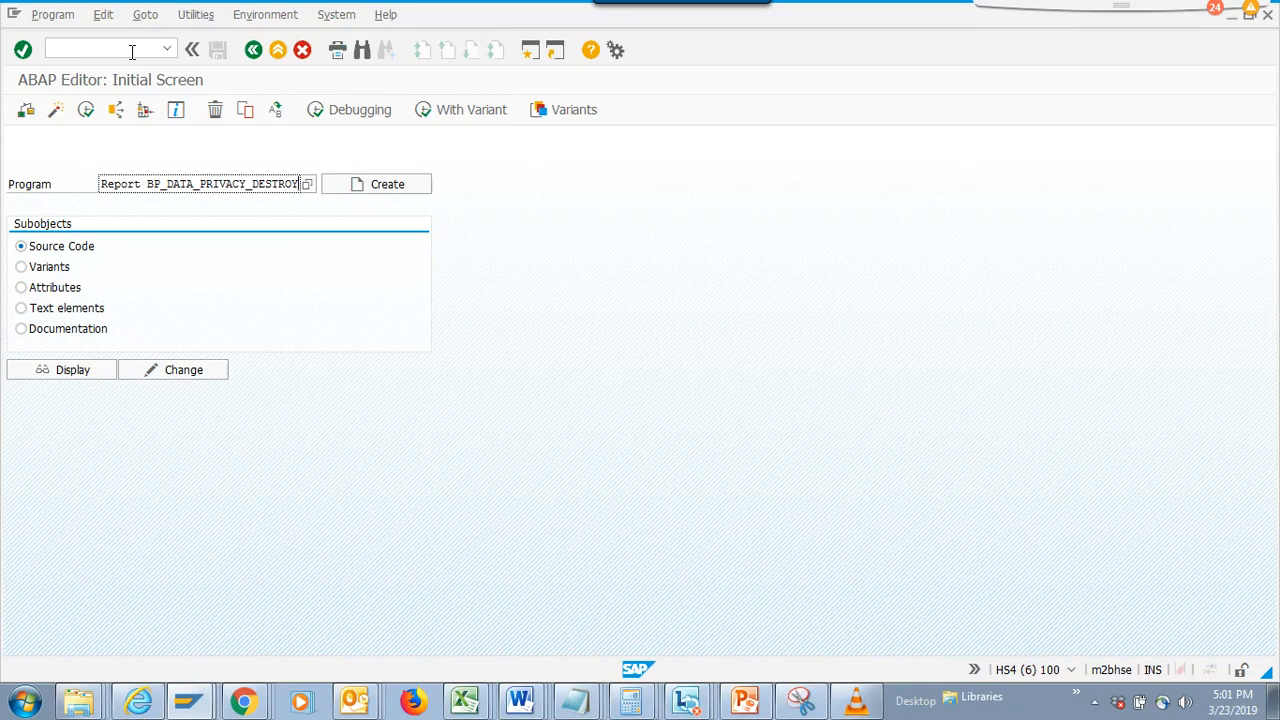
{"action": "left_click_drag", "start_coordinate": [146, 184], "coordinate": [2, 132]}
{"action": "key", "text": "BackSpace"}
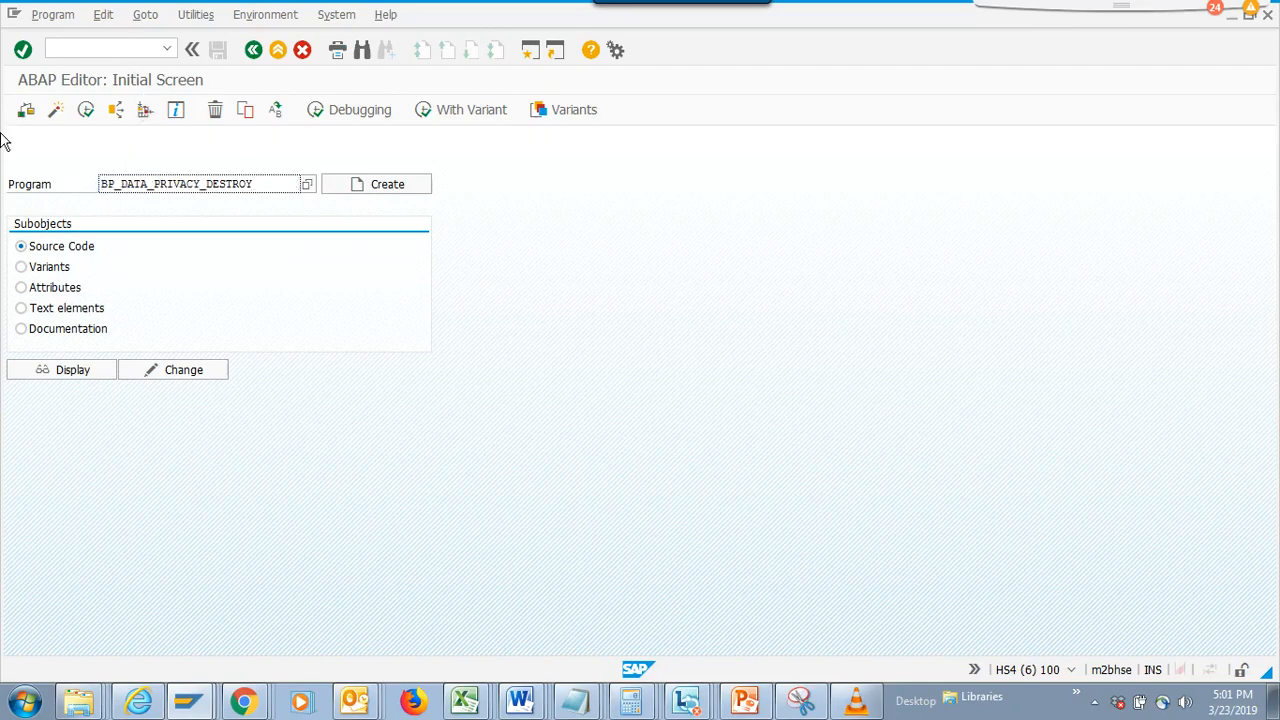
{"action": "key", "text": "F8"}
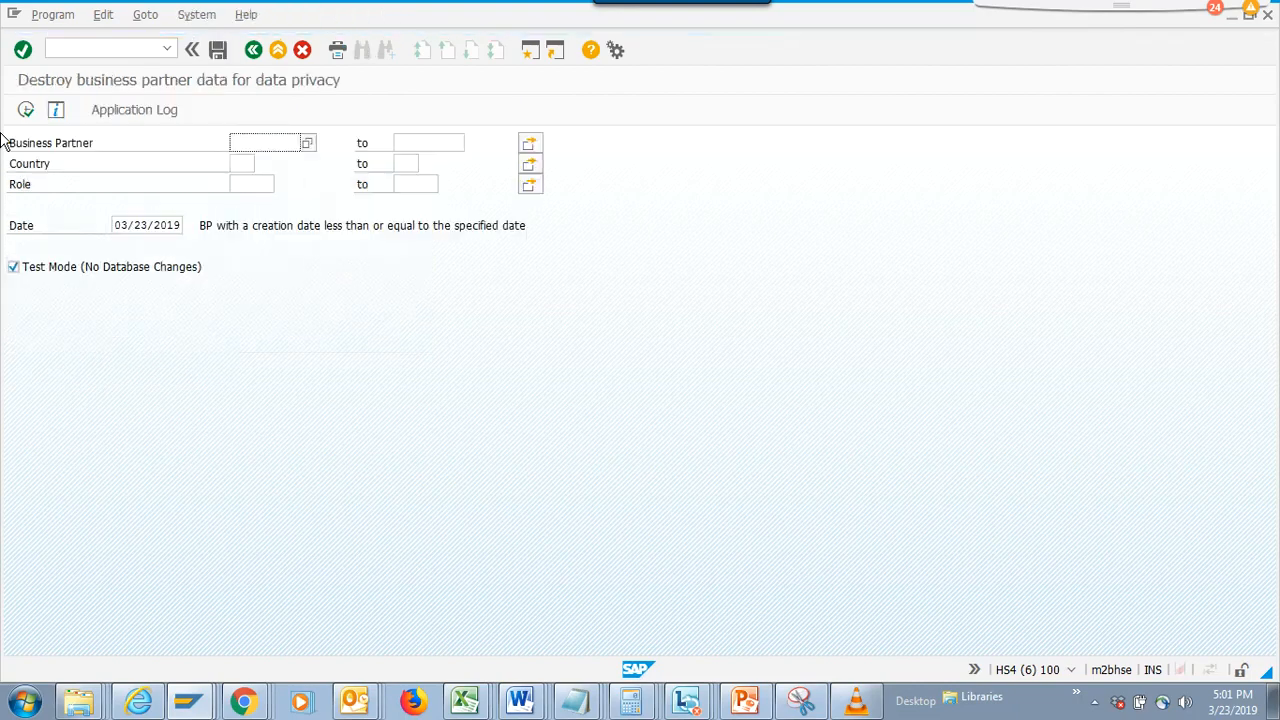
Run the data destruction report in test mode for all business partners using the value *
{"action": "left_click", "coordinate": [26, 109]}
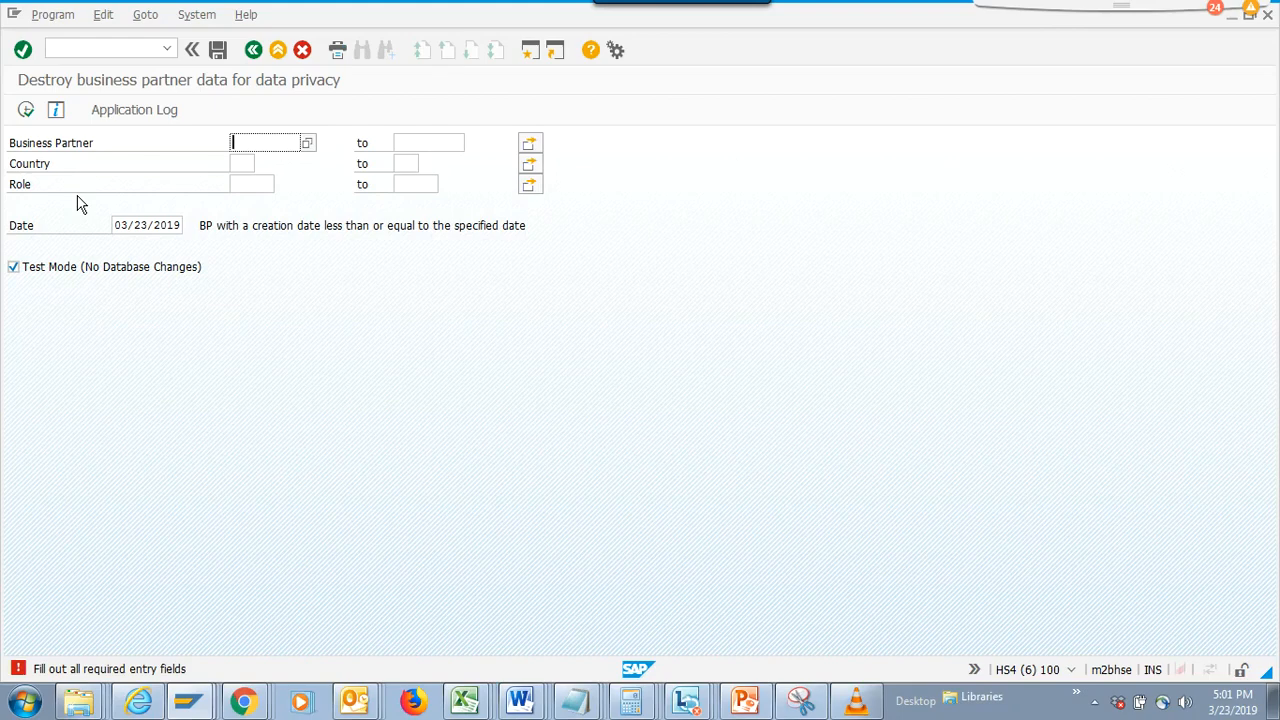
{"action": "type", "text": "*"}
{"action": "key", "text": "F8"}
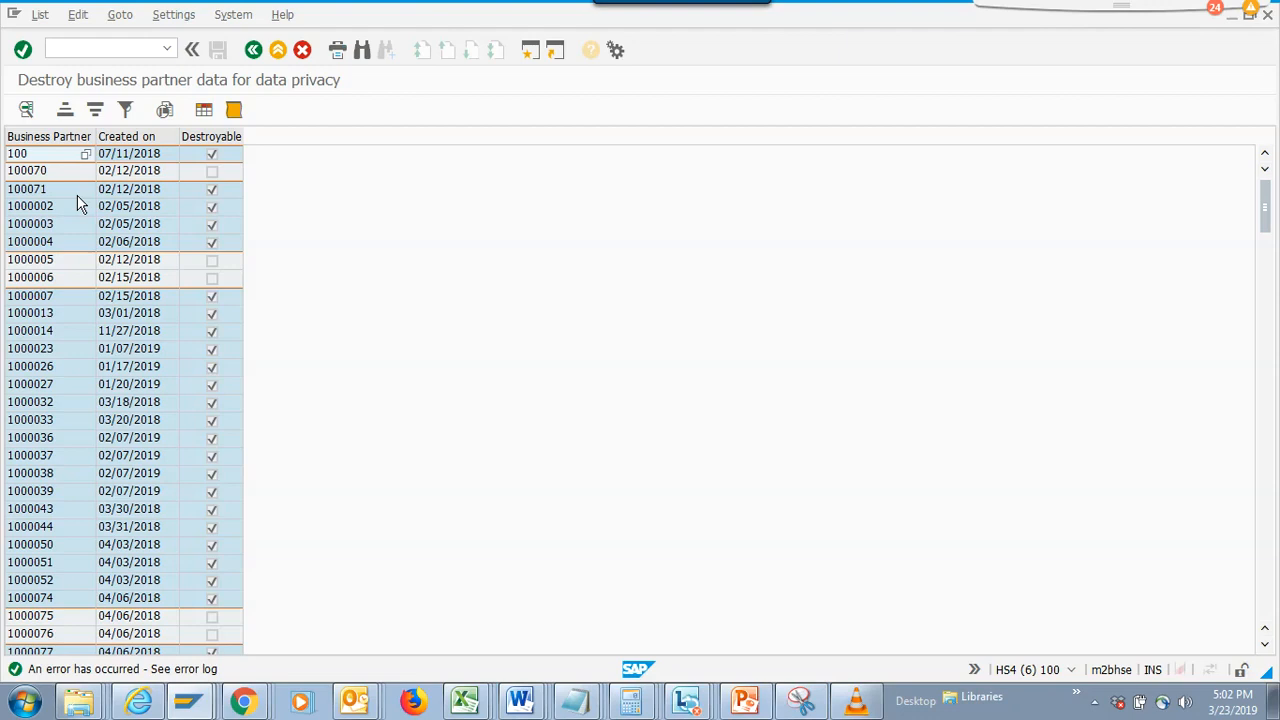
Widen the Business Partner column, check the list layout for additional columns, and leave the report
{"action": "left_click_drag", "start_coordinate": [94, 154], "coordinate": [186, 152]}
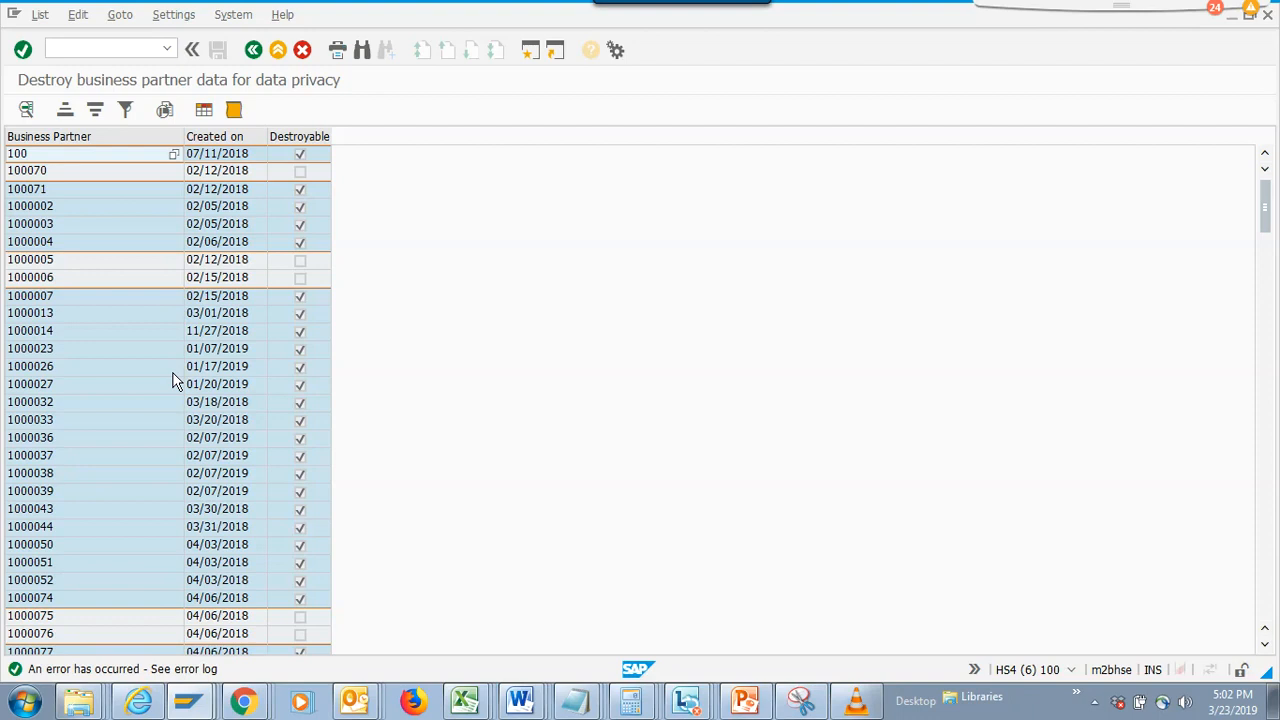
{"action": "left_click", "coordinate": [204, 110]}
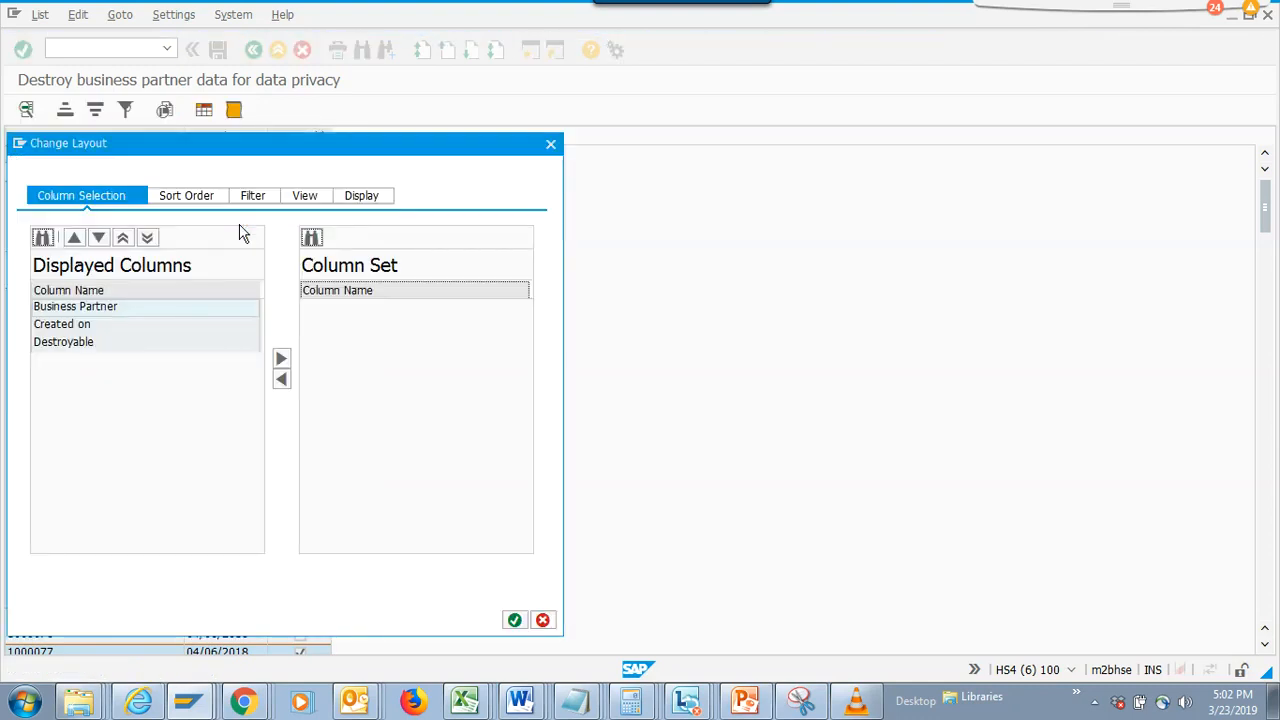
{"action": "left_click", "coordinate": [283, 380]}
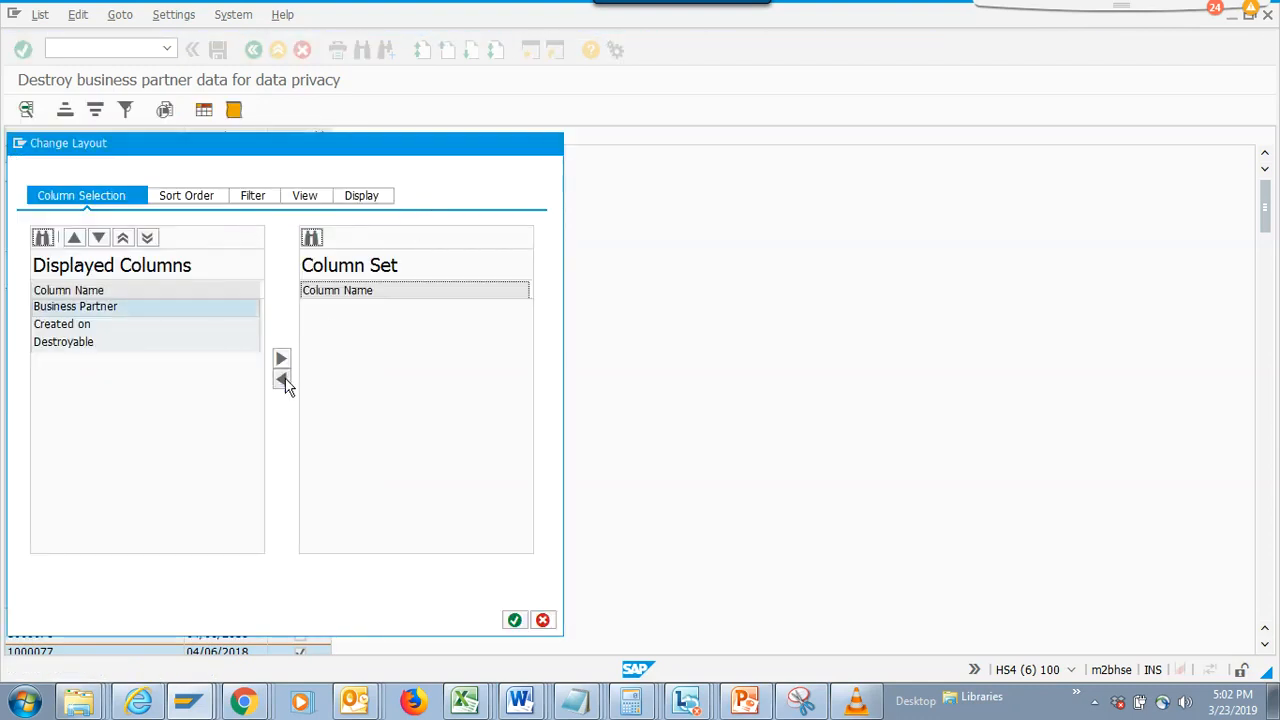
{"action": "left_click", "coordinate": [467, 413]}
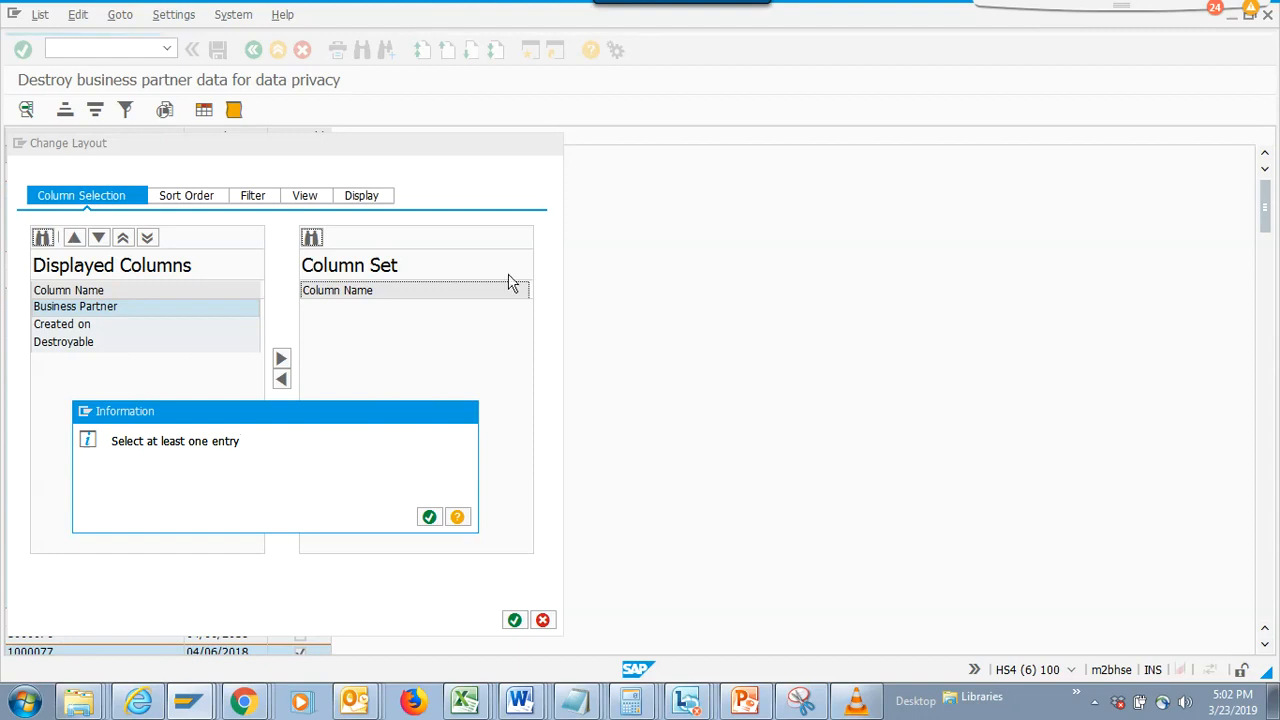
{"action": "left_click", "coordinate": [553, 139]}
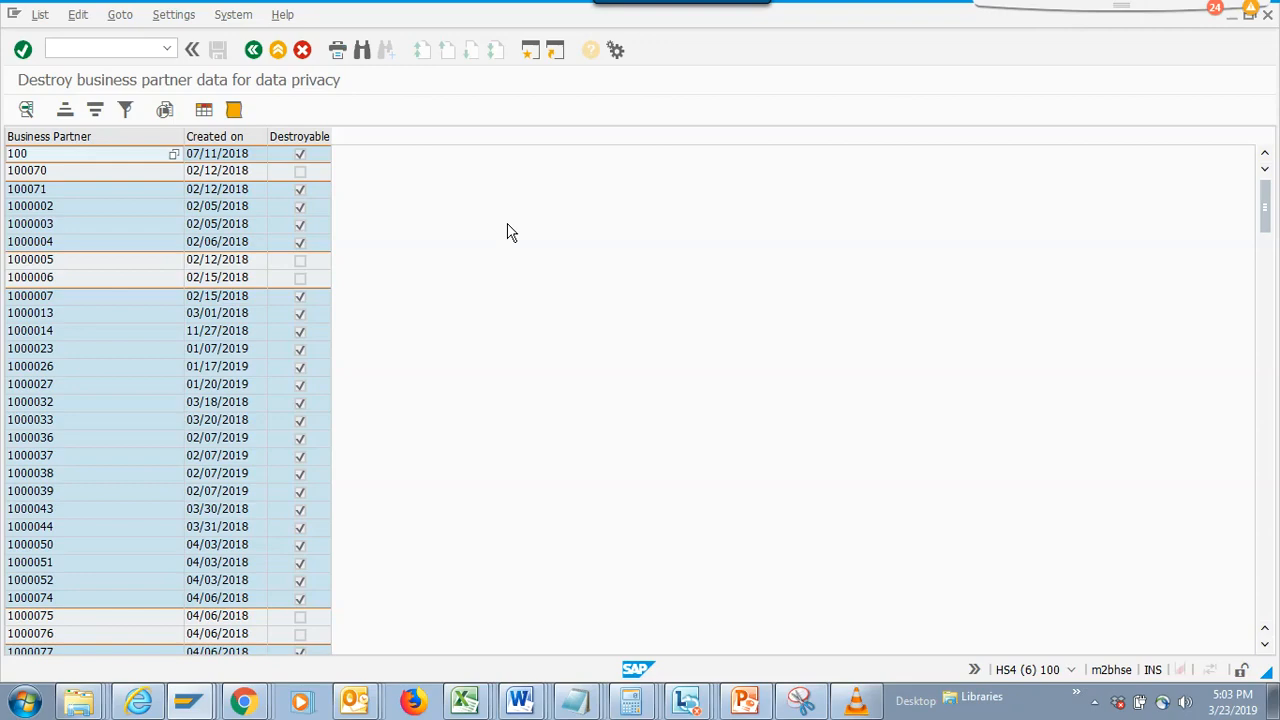
{"action": "left_click", "coordinate": [254, 49]}
{"action": "left_click", "coordinate": [254, 49]}
Switch to PowerPoint, go to the Change Documents Report slide and copy the report name BPCD0001 from its title
{"action": "key", "text": "alt+Tab"}
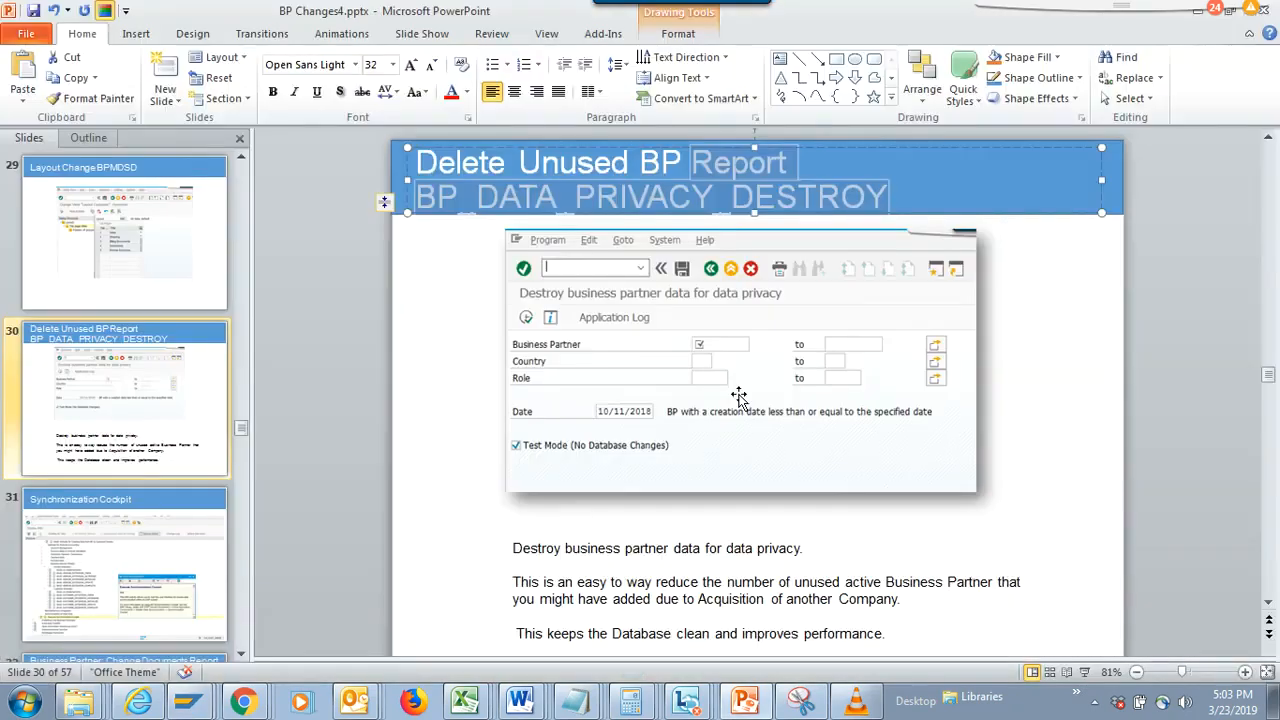
{"action": "scroll", "coordinate": [738, 397], "scroll_direction": "down", "scroll_amount": 1}
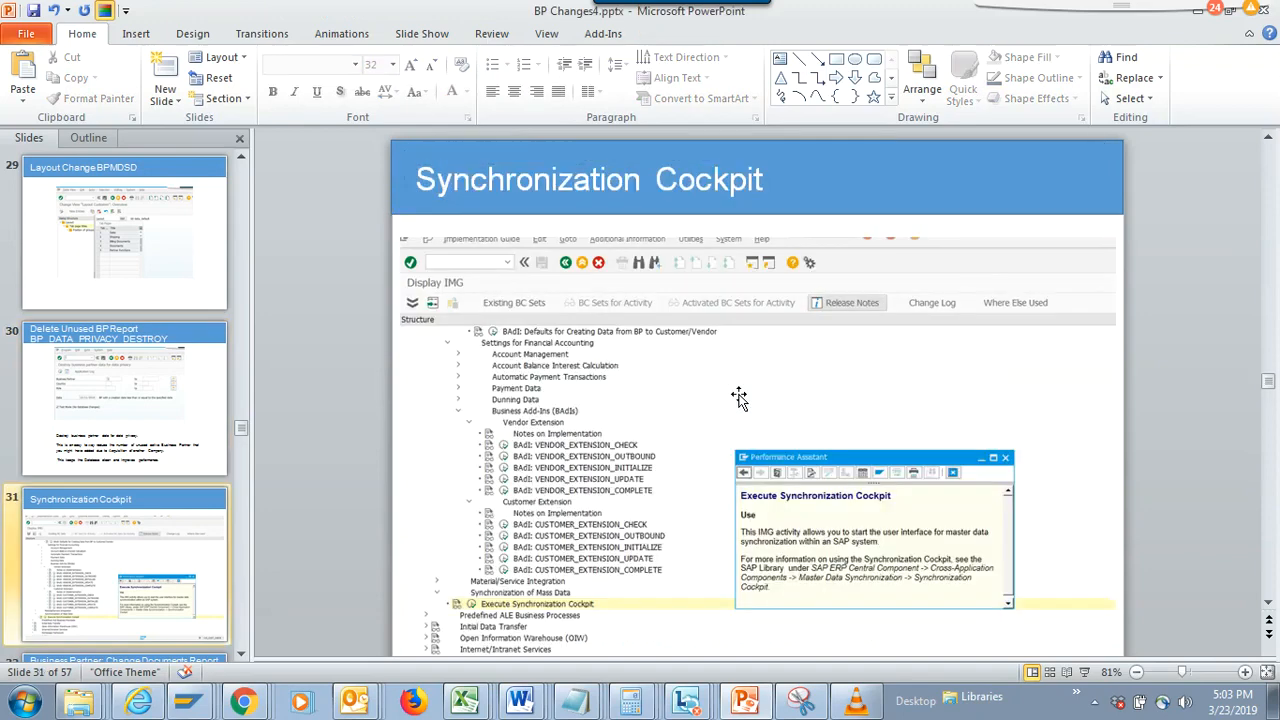
{"action": "scroll", "coordinate": [738, 397], "scroll_direction": "down", "scroll_amount": 1}
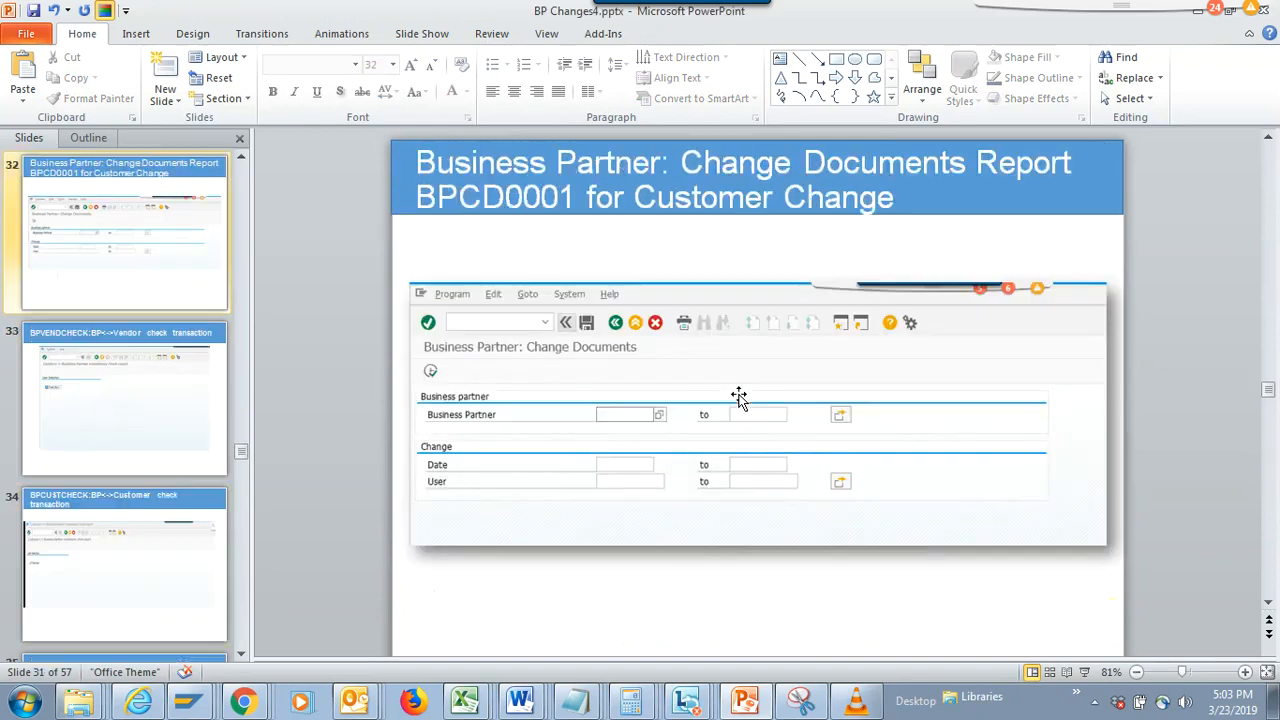
{"action": "double_click", "coordinate": [527, 198]}
{"action": "key", "text": "ctrl+c"}
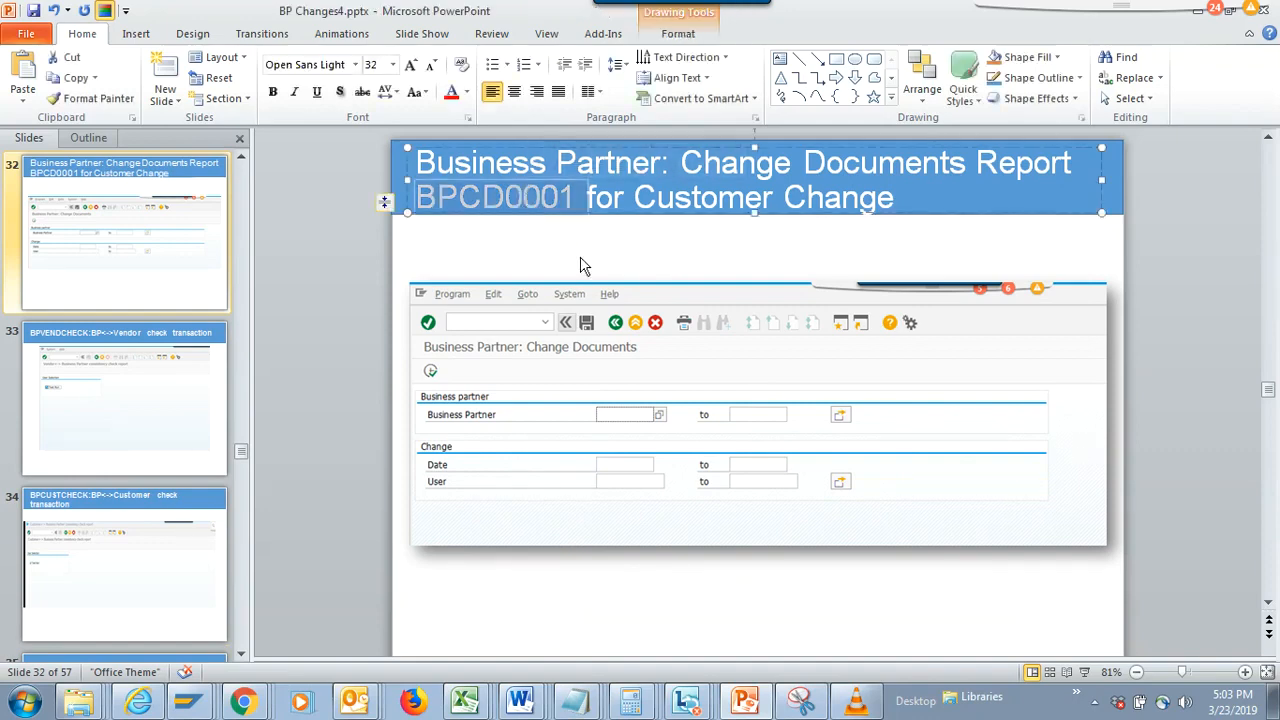
Switch to SAP and try to start the copied name as a transaction with the command /nBPCD0001
{"action": "key", "text": "alt+Tab"}
{"action": "left_click", "coordinate": [253, 50]}
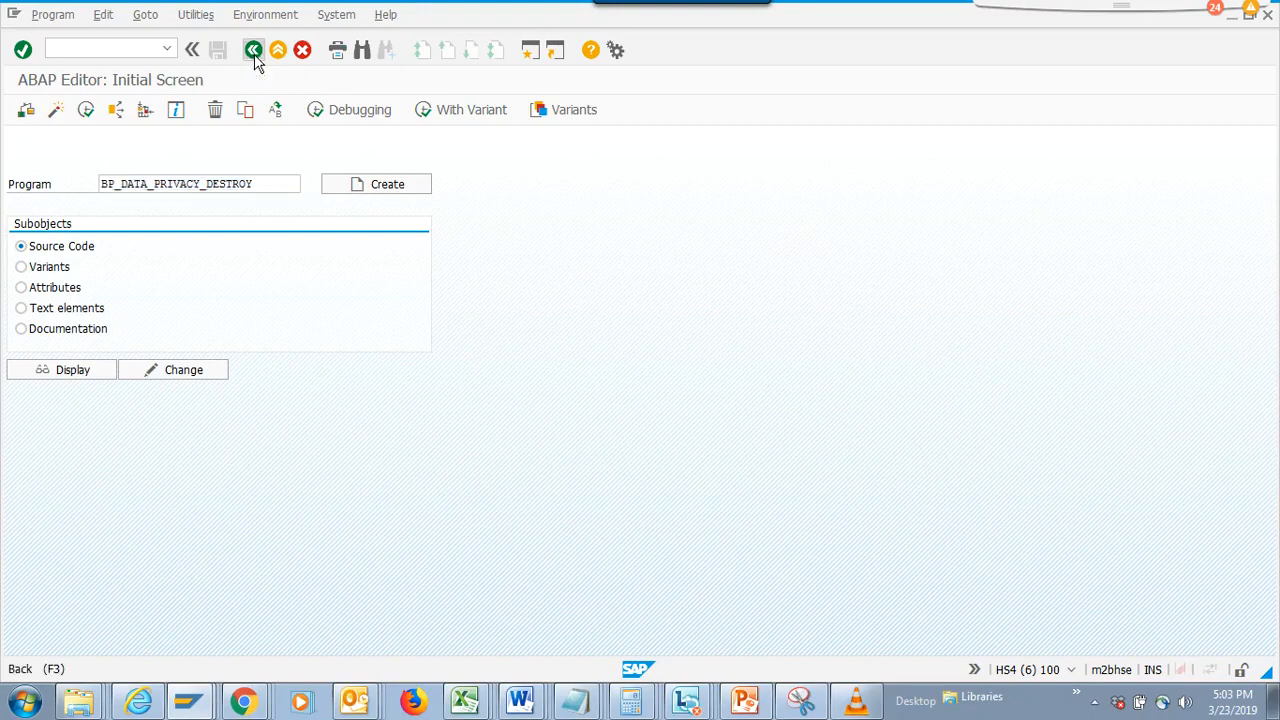
{"action": "left_click", "coordinate": [120, 46]}
{"action": "type", "text": "/n"}
{"action": "key", "text": "ctrl+v"}
{"action": "key", "text": "Return"}
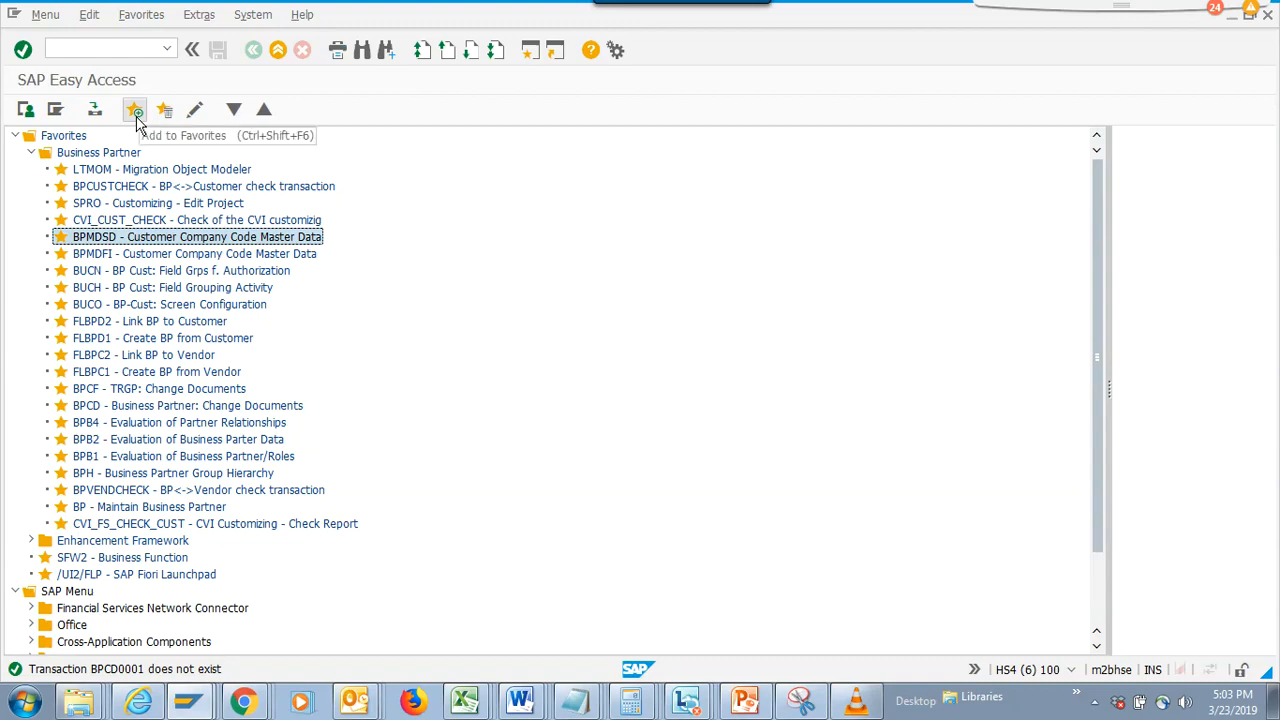
Check the report name on the PowerPoint slide and retry the previous command /nBPCD0001 in SAP
{"action": "key", "text": "alt+Tab"}
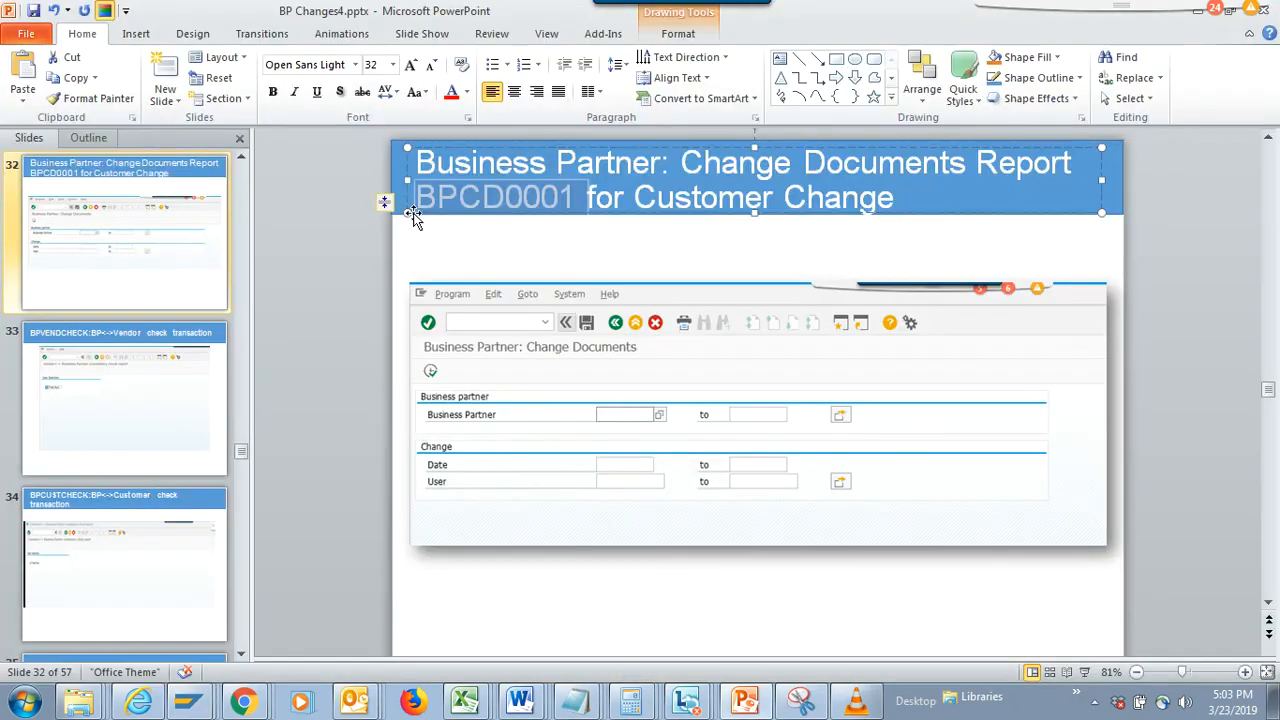
{"action": "key", "text": "alt+Tab"}
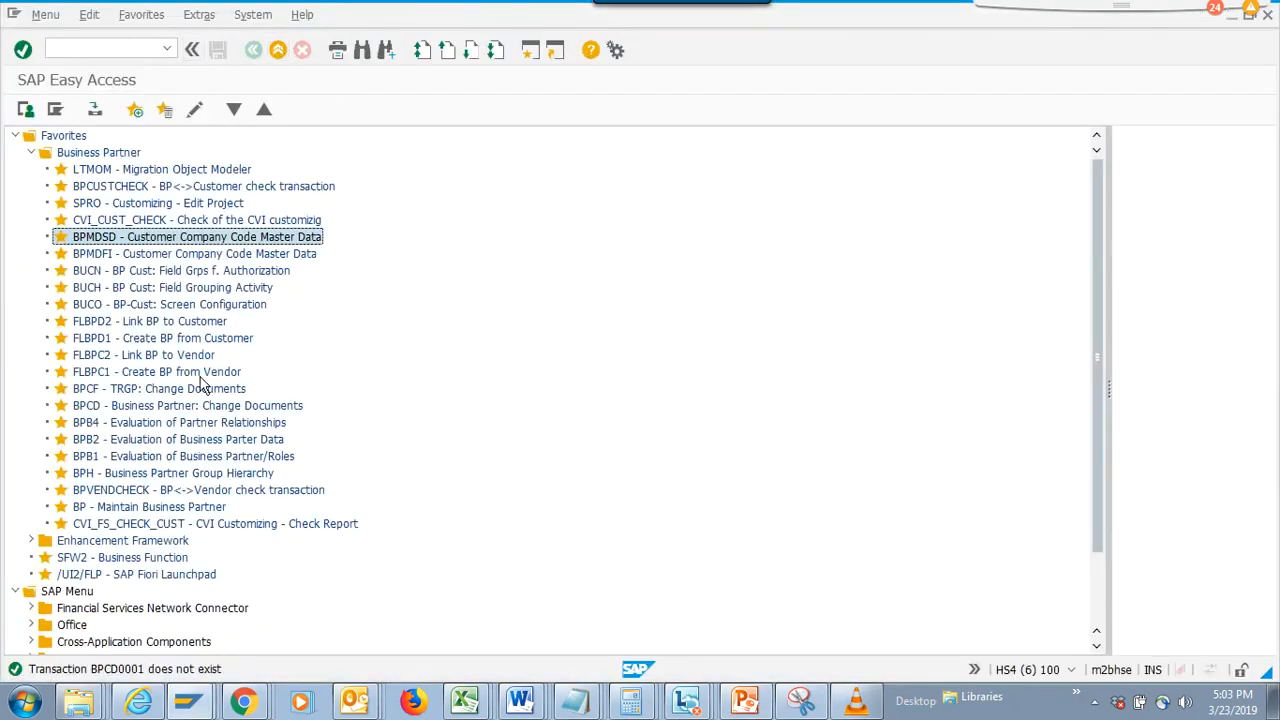
{"action": "left_click", "coordinate": [169, 49]}
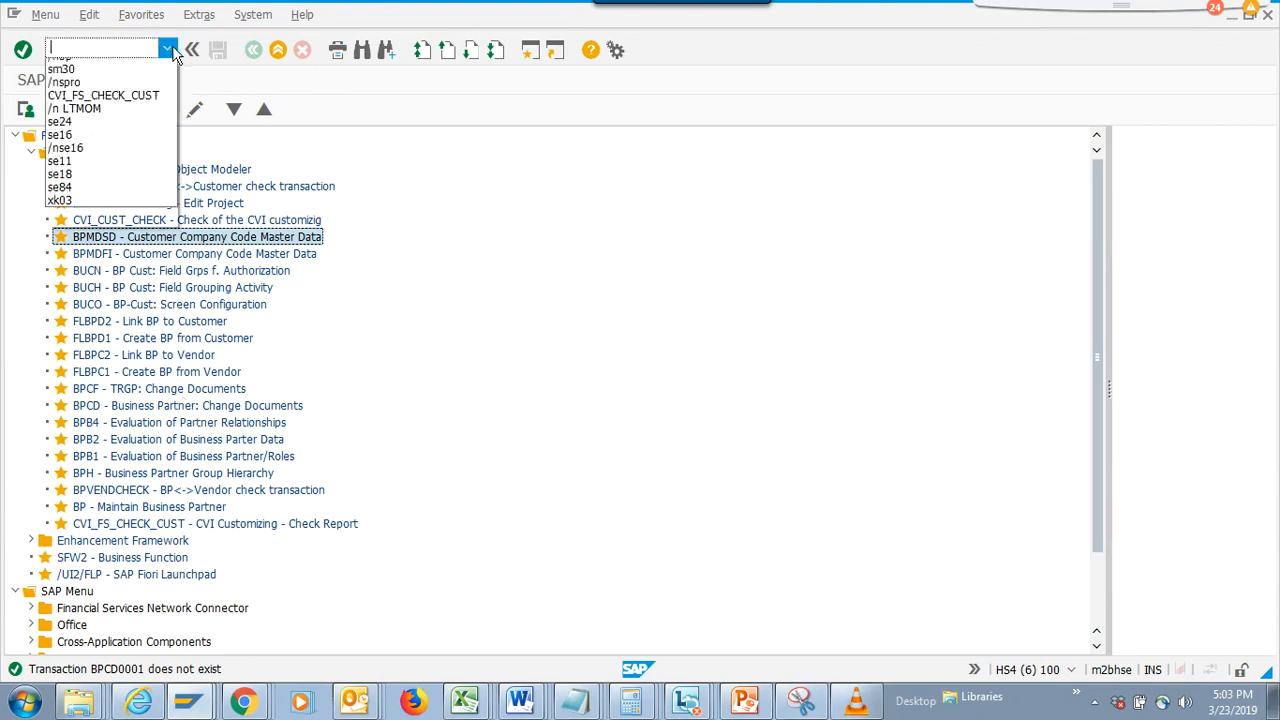
{"action": "left_click", "coordinate": [120, 62]}
{"action": "key", "text": "ctrl+c"}
{"action": "left_click", "coordinate": [135, 48]}
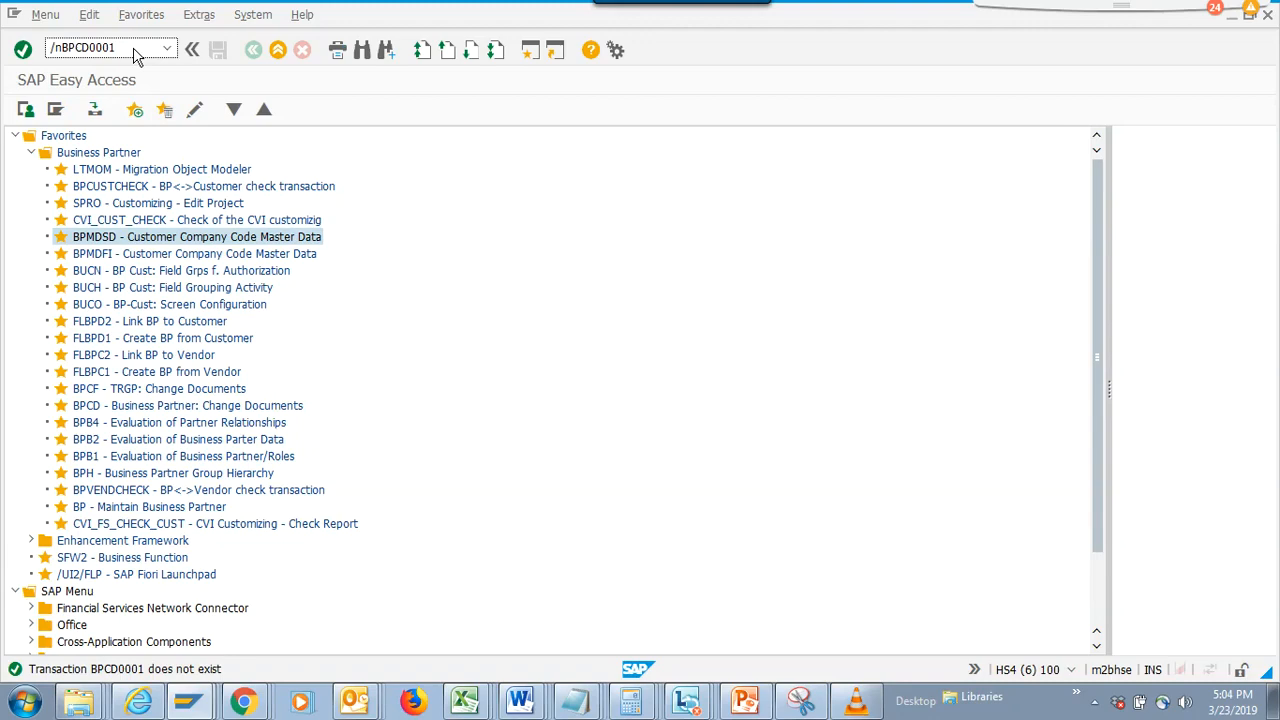
{"action": "key", "text": "Return"}
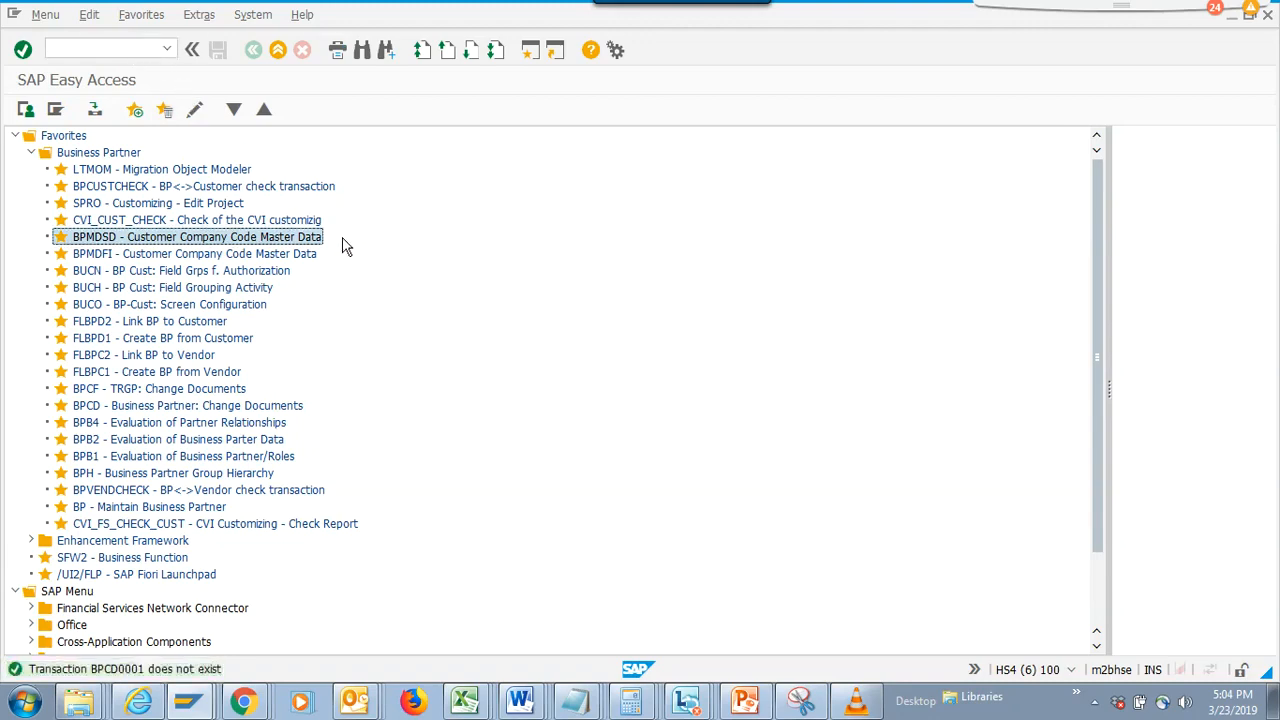
Start the ABAP Editor in SAP with /nse38, run program BPCD0001 and execute its change documents selection without criteria
{"action": "key", "text": "alt+Tab"}
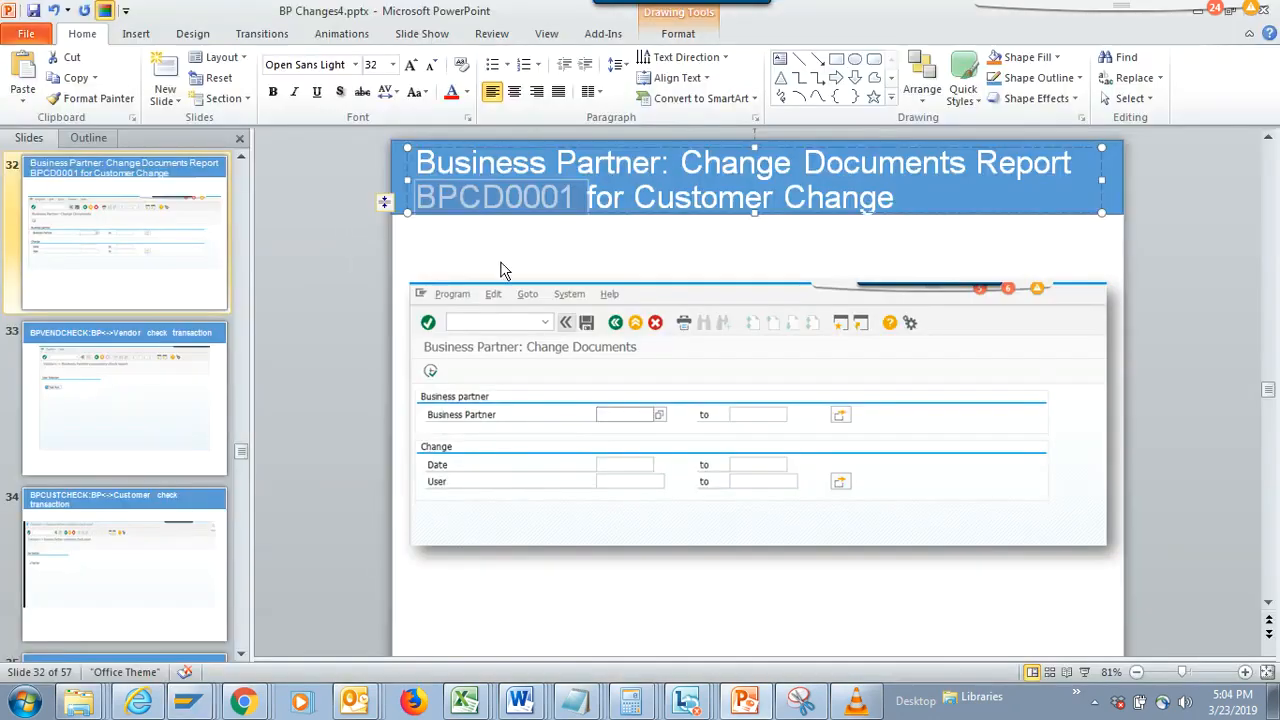
{"action": "key", "text": "alt+Tab"}
{"action": "left_click", "coordinate": [95, 42]}
{"action": "type", "text": "/nse38"}
{"action": "key", "text": "Return"}
{"action": "key", "text": "ctrl+v"}
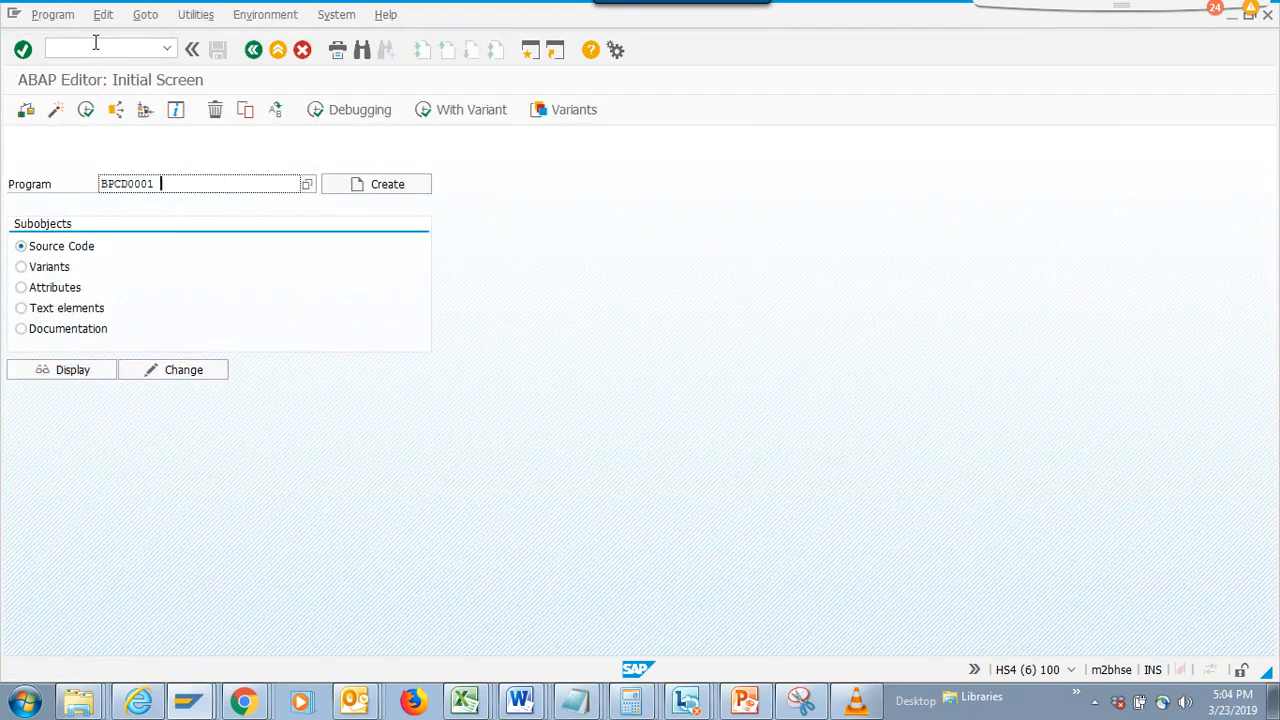
{"action": "key", "text": "F8"}
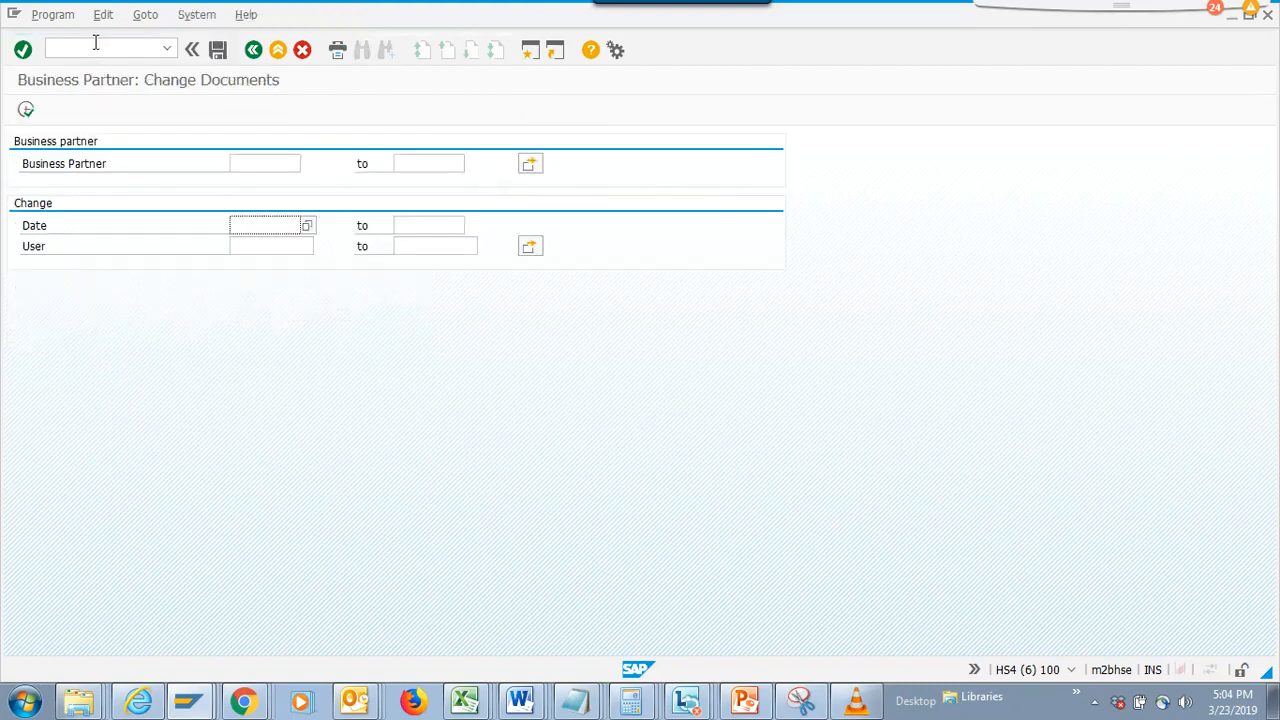
{"action": "left_click", "coordinate": [26, 109]}
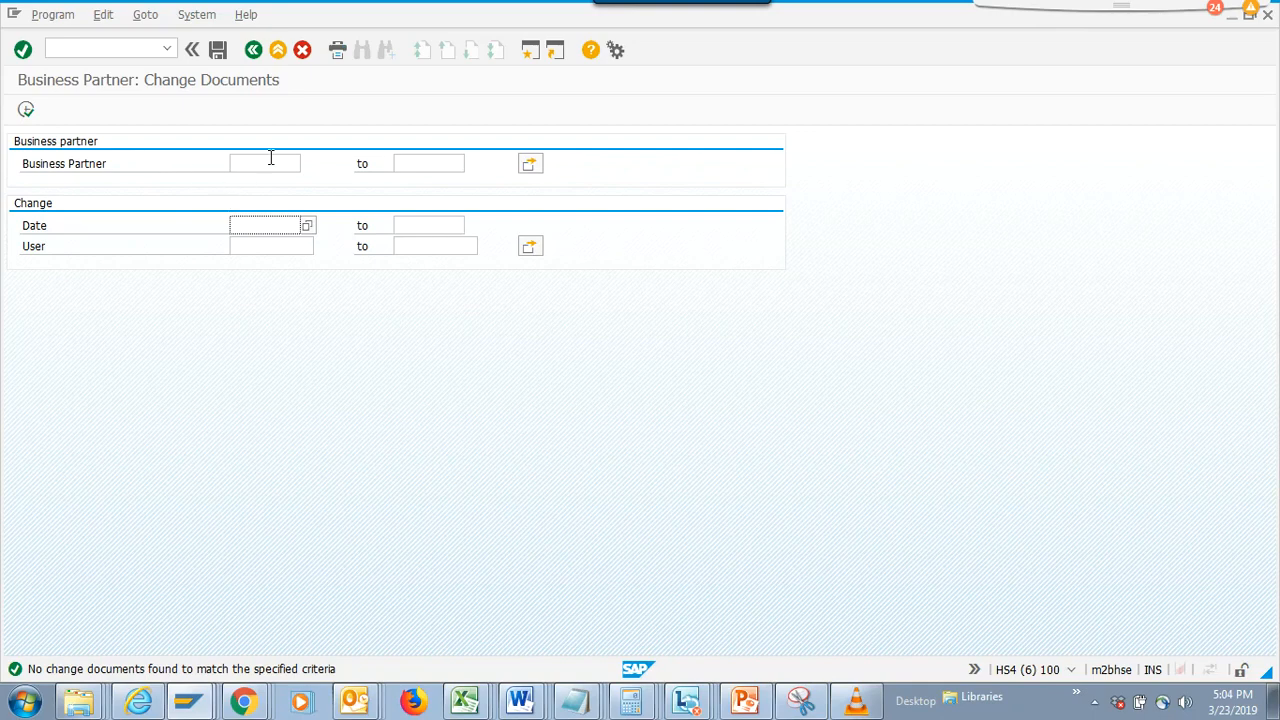
Open the BPCD0001 source code from the system status and highlight the object class BPAR and transaction code BPCD
{"action": "left_click", "coordinate": [212, 18]}
{"action": "left_click", "coordinate": [230, 263]}
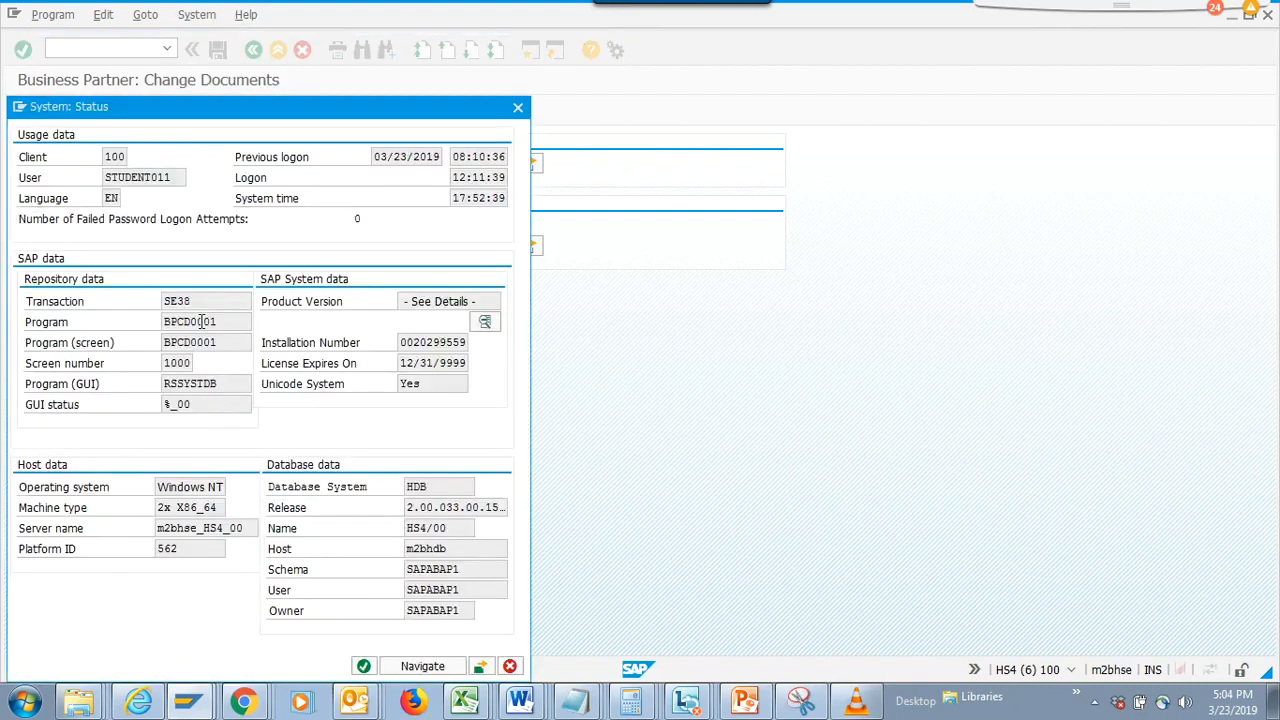
{"action": "double_click", "coordinate": [205, 323]}
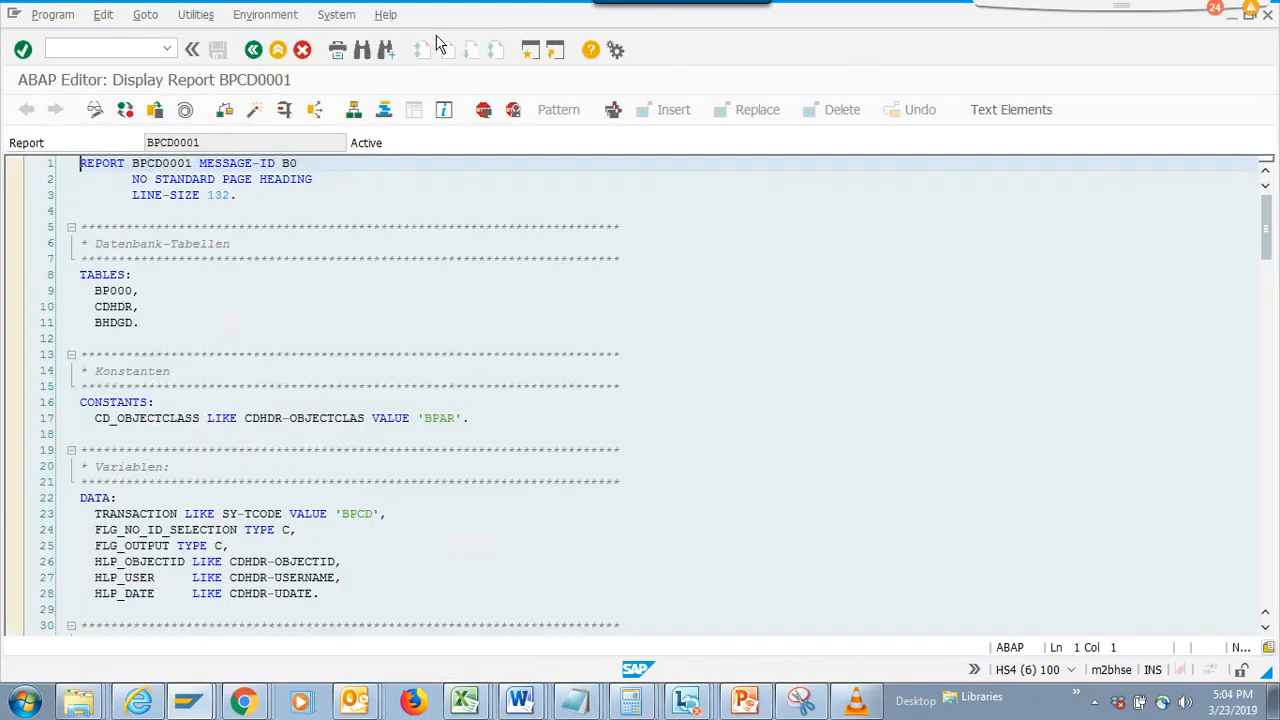
{"action": "left_click_drag", "start_coordinate": [456, 418], "coordinate": [426, 418]}
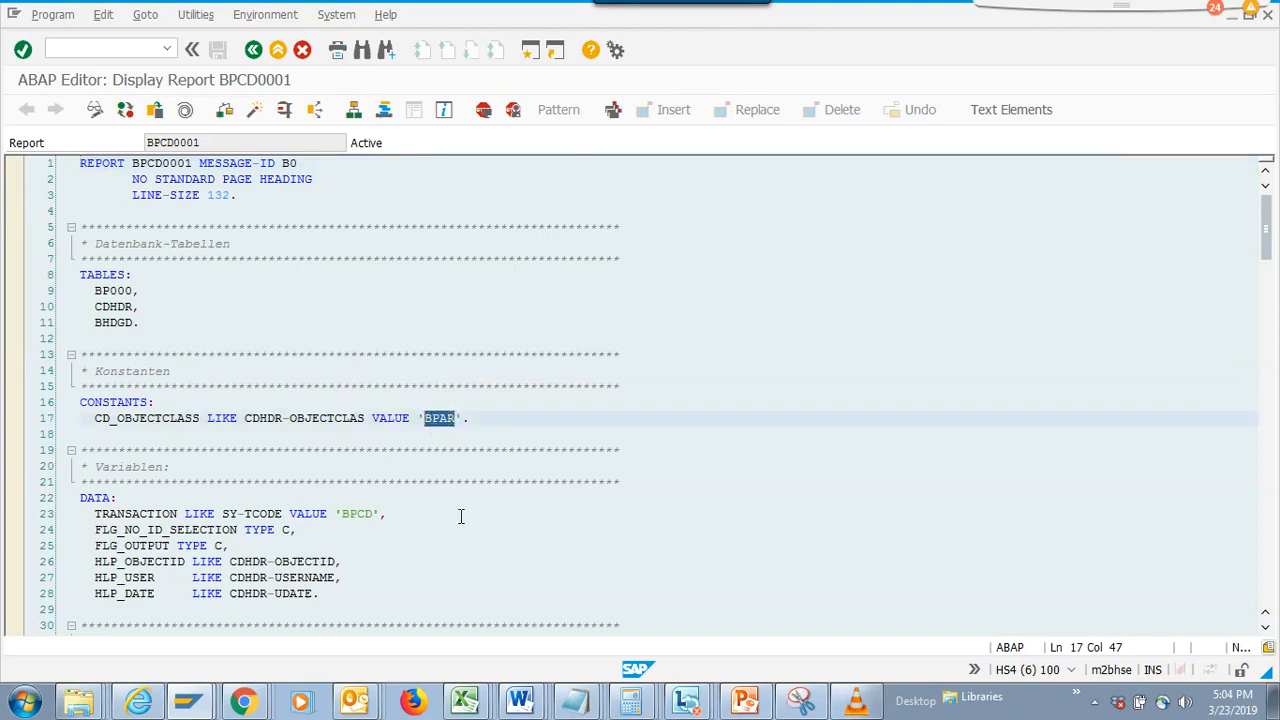
{"action": "key", "text": "alt+Tab"}
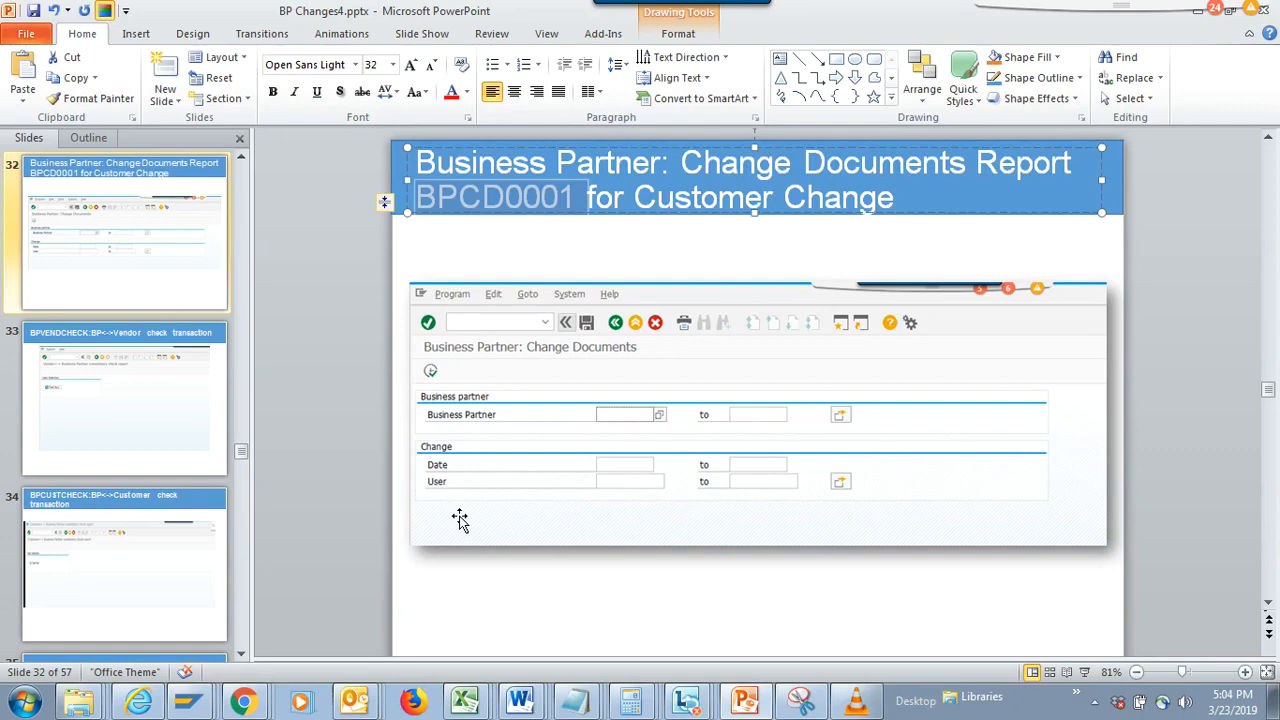
{"action": "key", "text": "alt+Tab"}
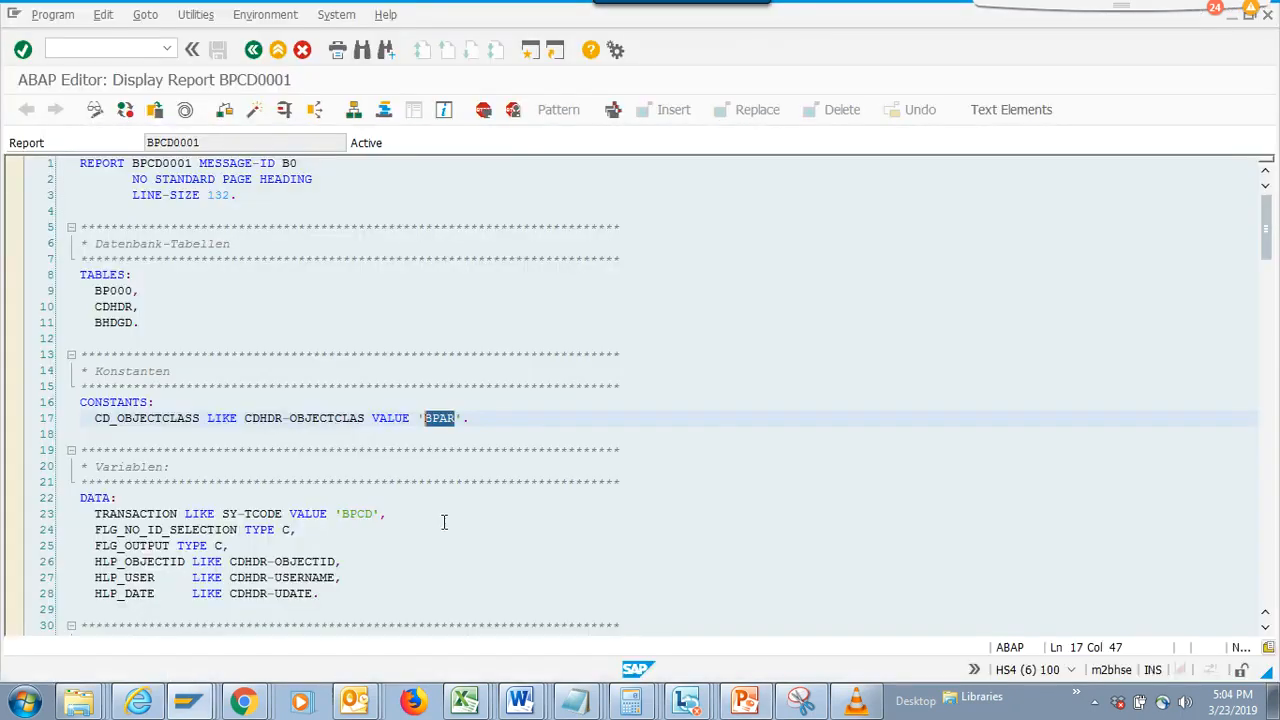
{"action": "left_click_drag", "start_coordinate": [372, 514], "coordinate": [340, 514]}
Switch to the Table IBUPASUPLRCOTP Display session and start the change documents transaction with /nBPCD
{"action": "left_click", "coordinate": [530, 50]}
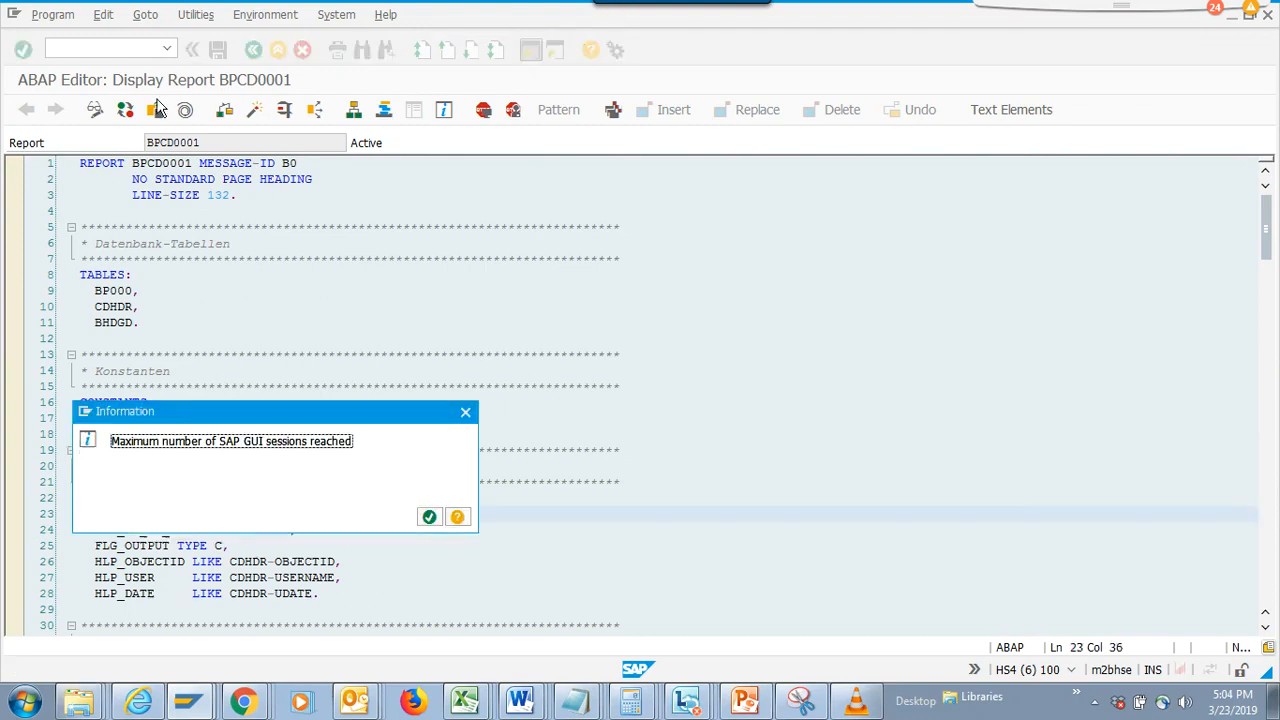
{"action": "left_click", "coordinate": [429, 516]}
{"action": "left_click", "coordinate": [187, 703]}
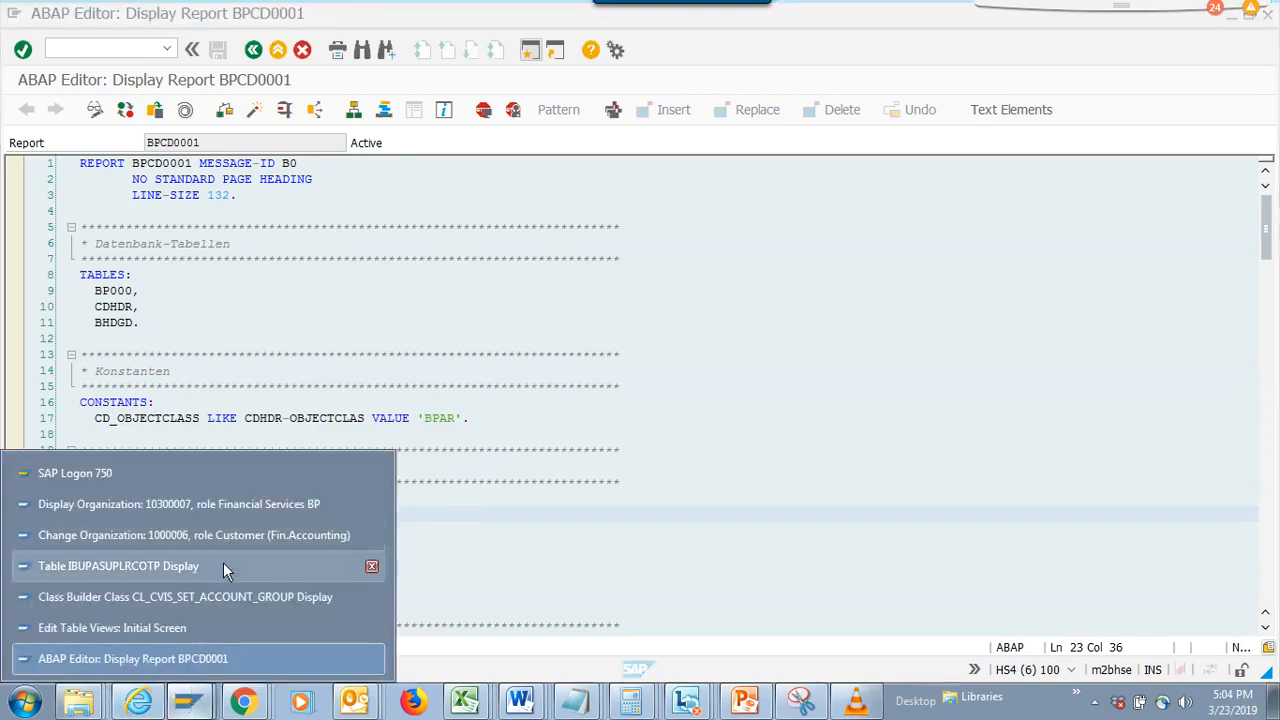
{"action": "left_click", "coordinate": [223, 562]}
{"action": "left_click", "coordinate": [118, 44]}
{"action": "type", "text": "/nBPCD"}
{"action": "key", "text": "Return"}
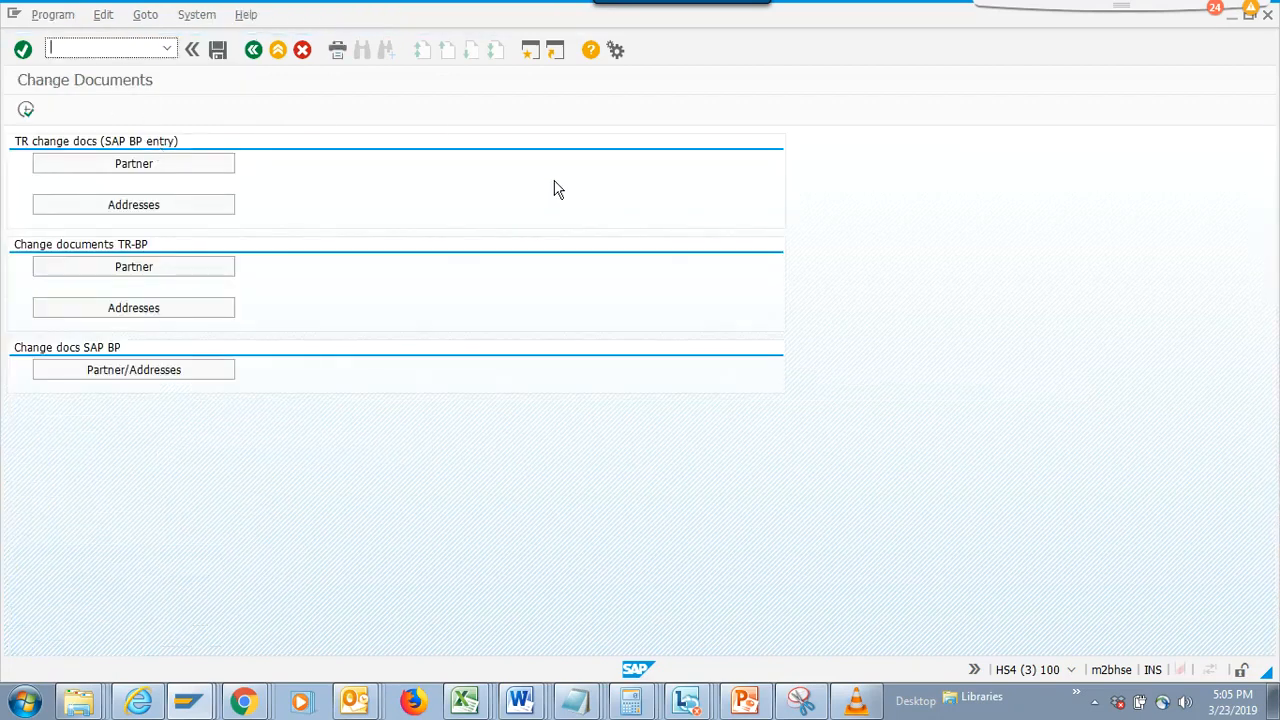
Switch to PowerPoint, go to the vendor check slide and copy the transaction name BPVENDCHECK from its title
{"action": "key", "text": "alt+Tab"}
{"action": "key", "text": "alt+Tab"}
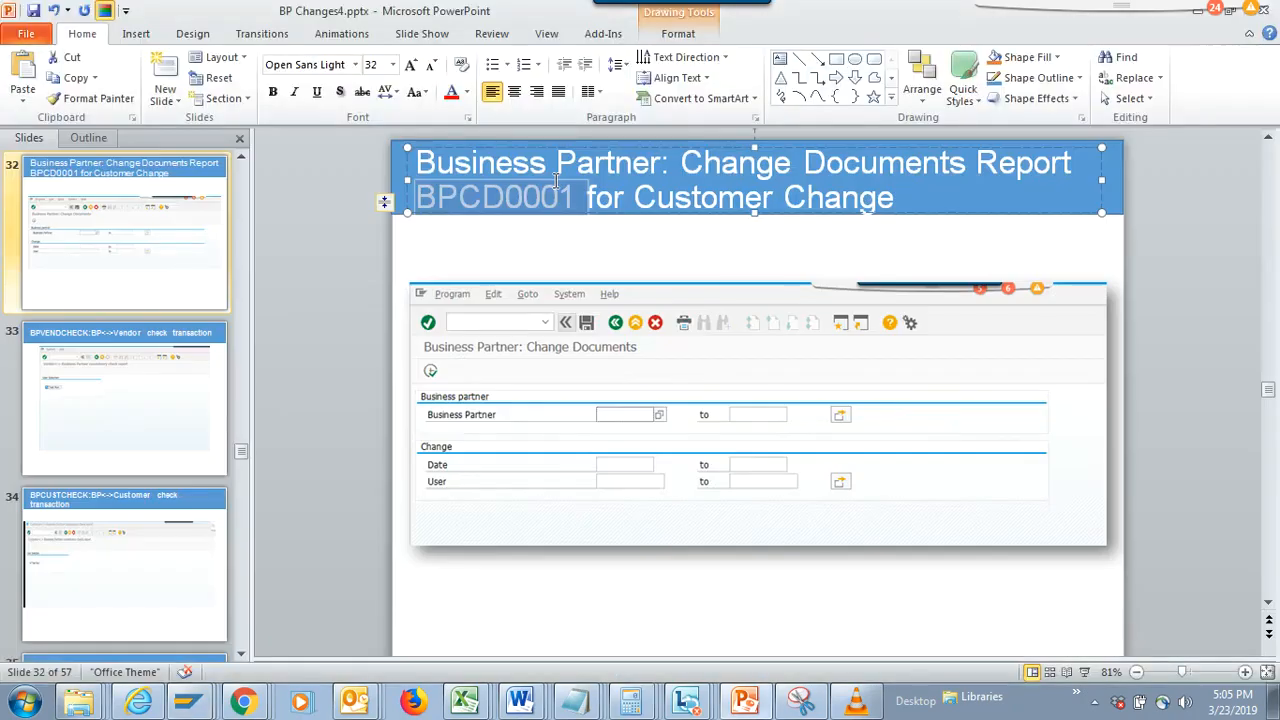
{"action": "scroll", "coordinate": [556, 180], "scroll_direction": "down", "scroll_amount": 2}
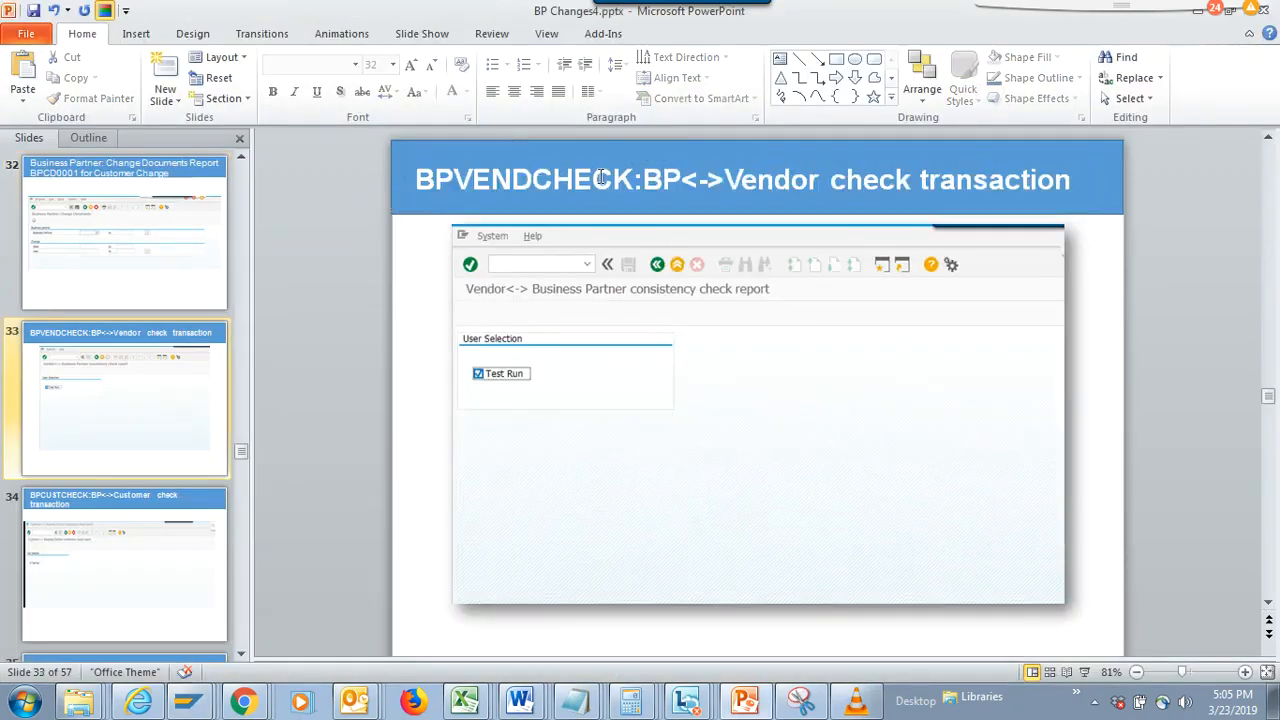
{"action": "left_click_drag", "start_coordinate": [636, 180], "coordinate": [424, 177]}
{"action": "key", "text": "ctrl+c"}
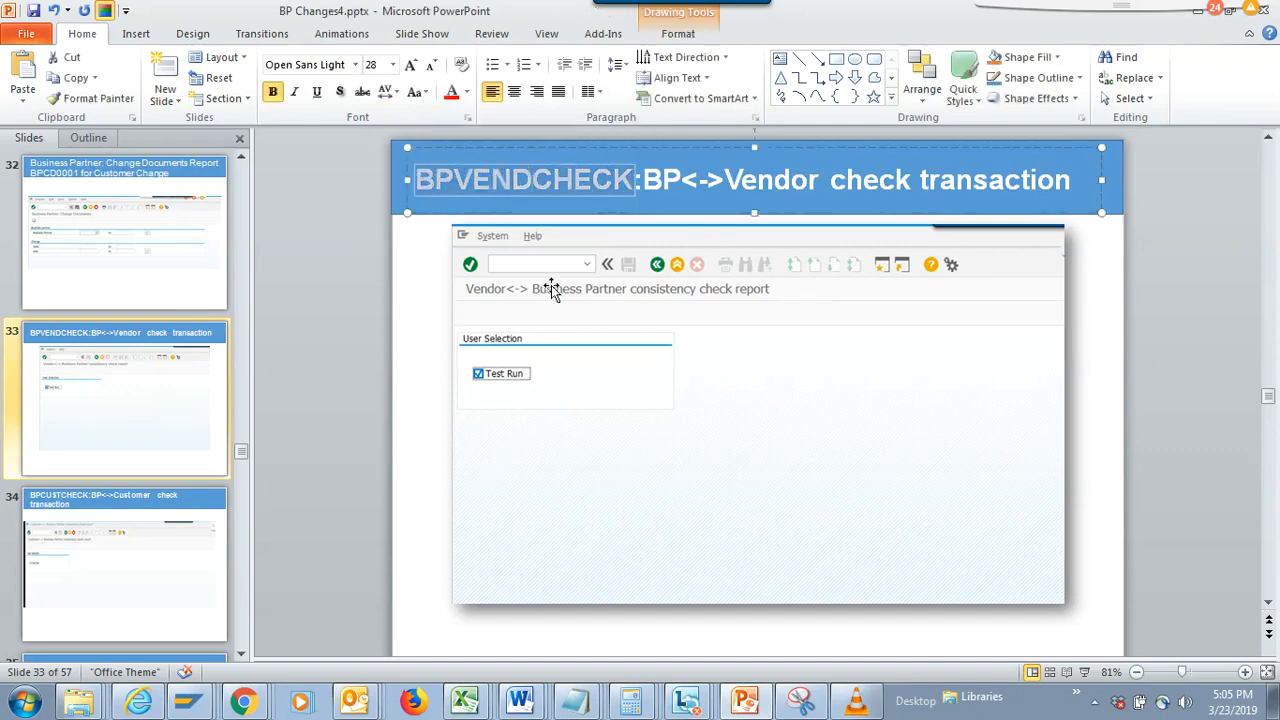
Switch to SAP, start the copied transaction with /nBPVENDCHECK and execute the vendor consistency check as a test run
{"action": "key", "text": "alt+Tab"}
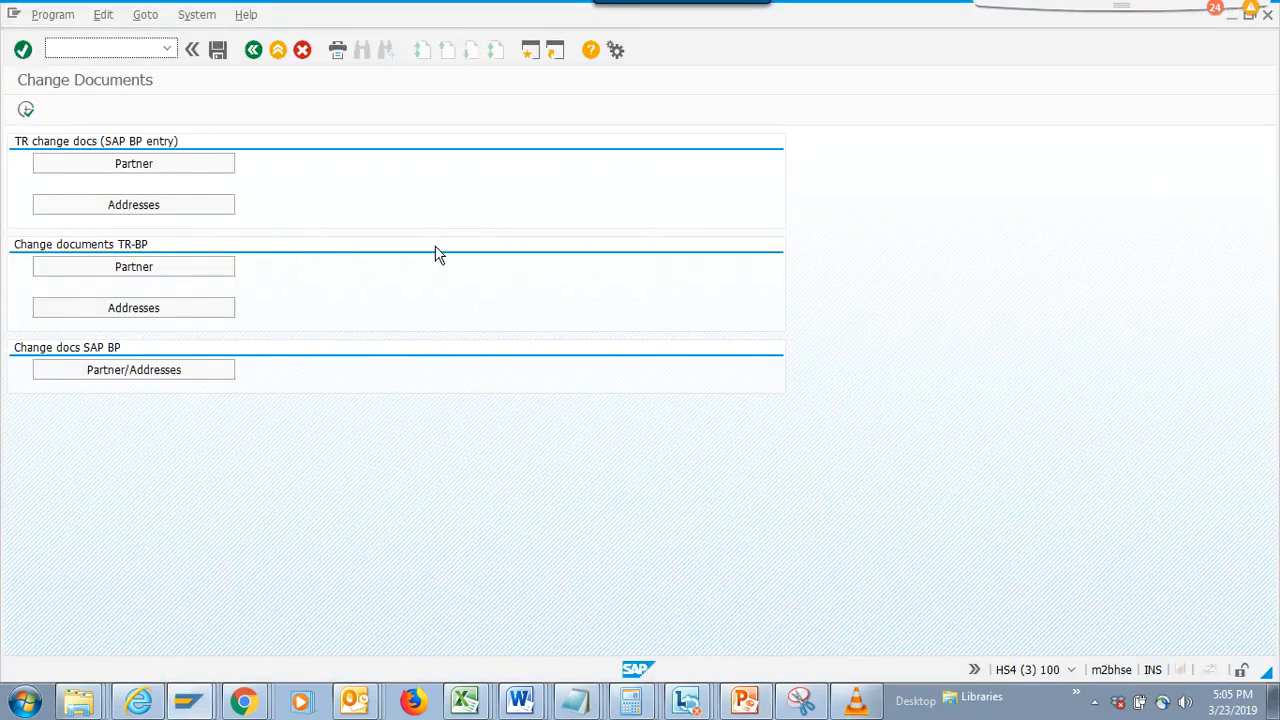
{"action": "left_click", "coordinate": [166, 48]}
{"action": "left_click", "coordinate": [118, 66]}
{"action": "left_click_drag", "start_coordinate": [92, 48], "coordinate": [62, 47]}
{"action": "key", "text": "ctrl+v"}
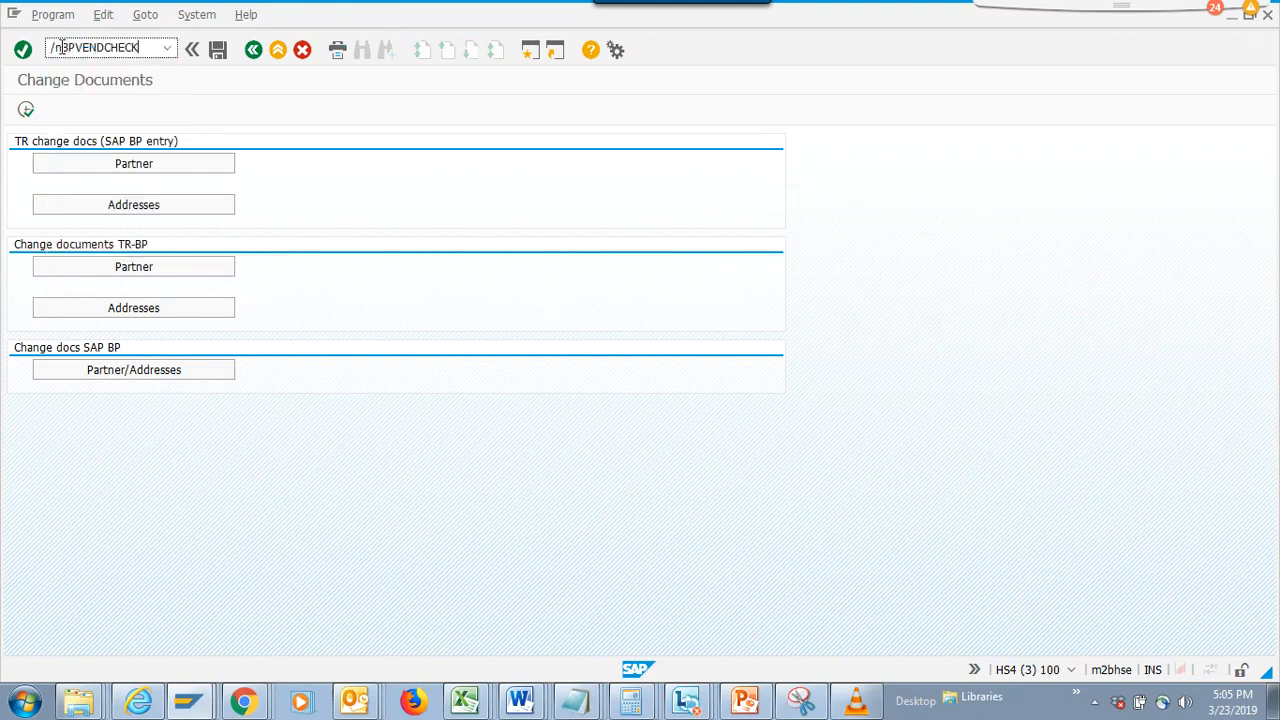
{"action": "key", "text": "Return"}
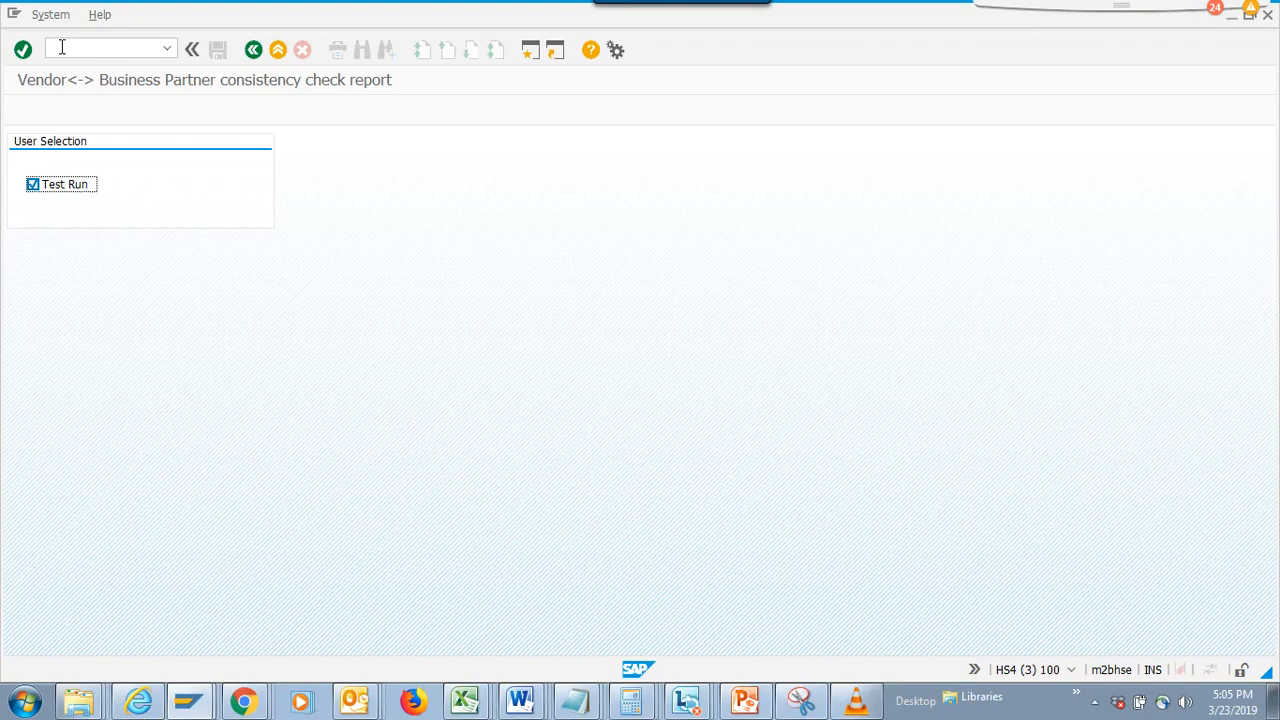
{"action": "key", "text": "F8"}
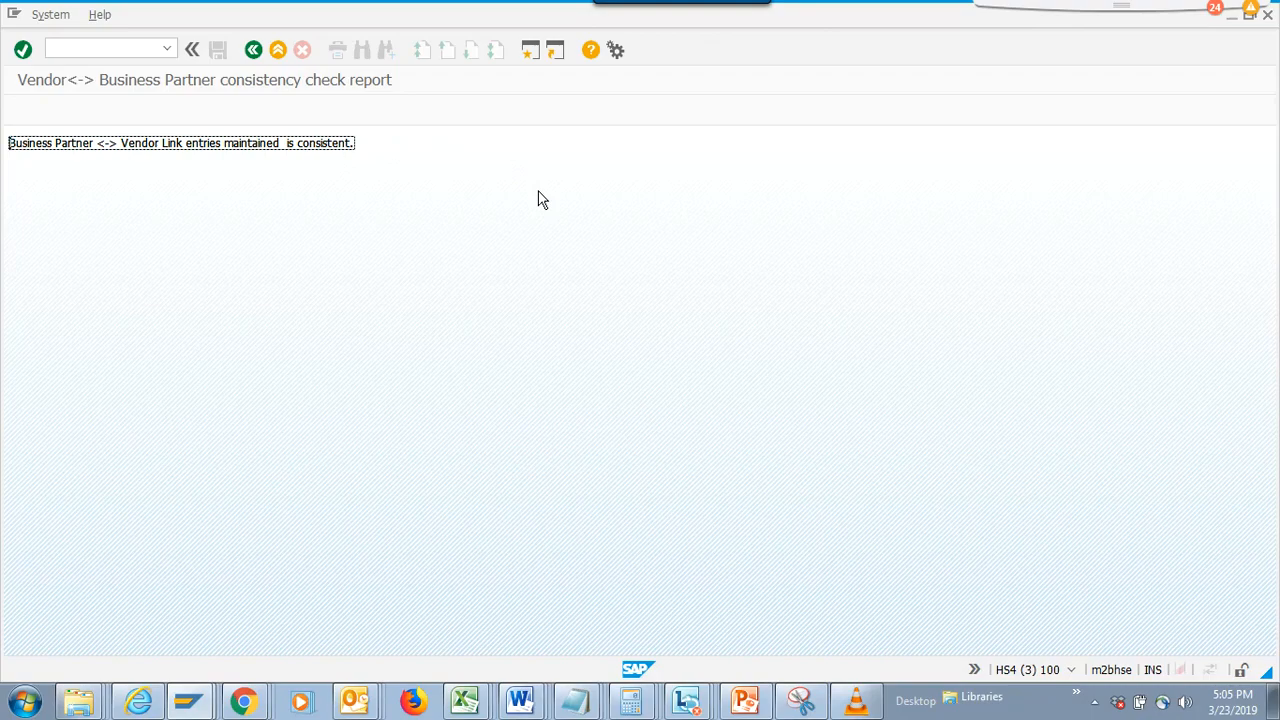
Switch to PowerPoint, go to the customer check slide and copy the transaction name BPCUSTCHECK from its title
{"action": "key", "text": "alt+Tab"}
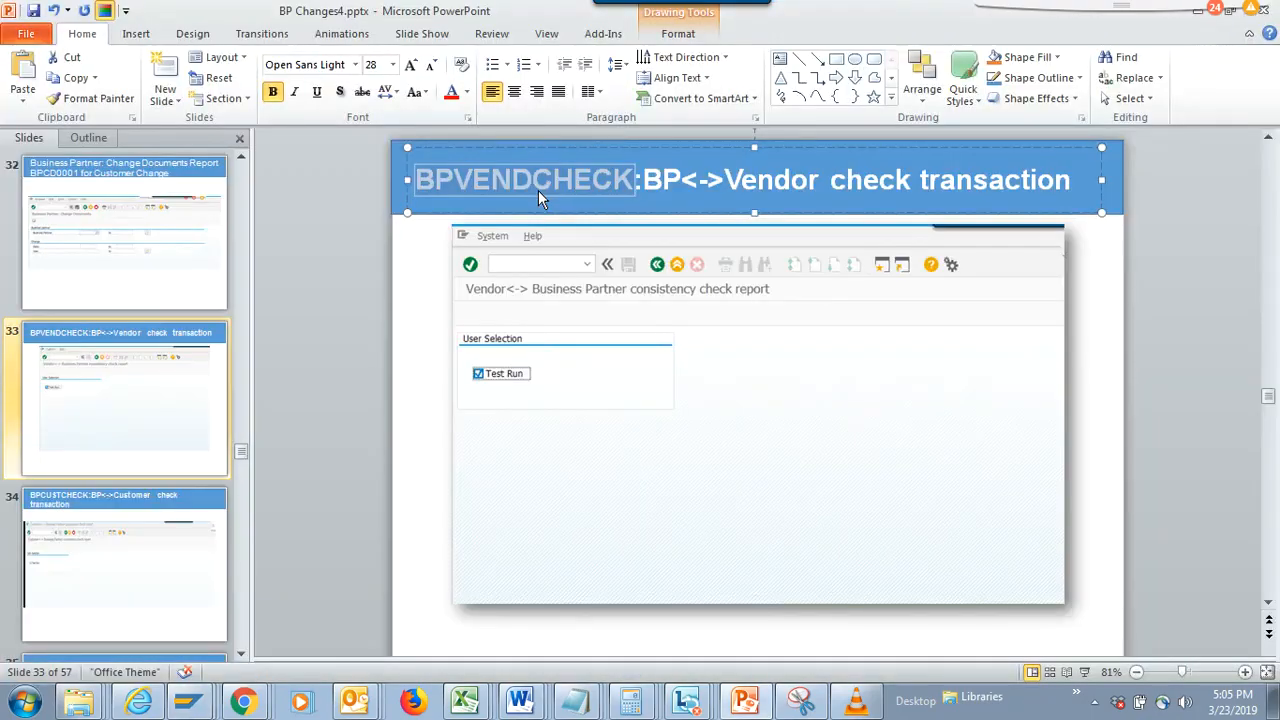
{"action": "scroll", "coordinate": [538, 197], "scroll_direction": "down", "scroll_amount": 1}
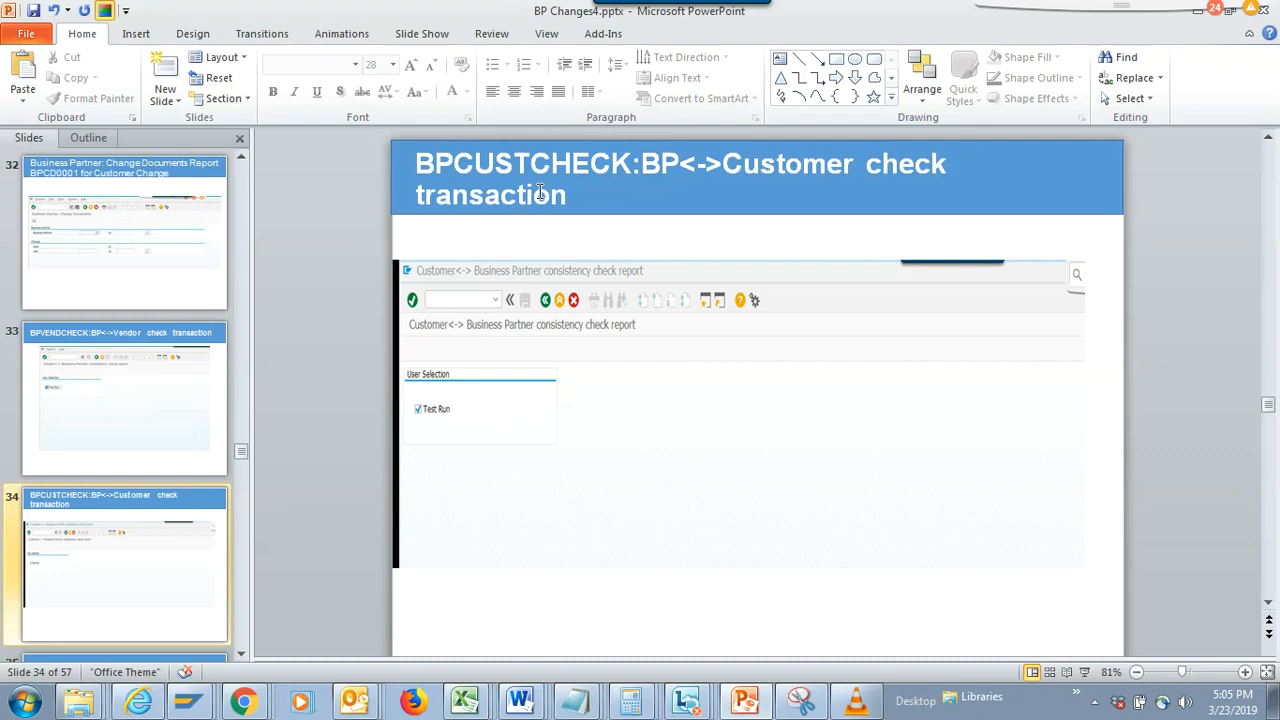
{"action": "left_click_drag", "start_coordinate": [634, 165], "coordinate": [417, 172]}
{"action": "key", "text": "ctrl+c"}
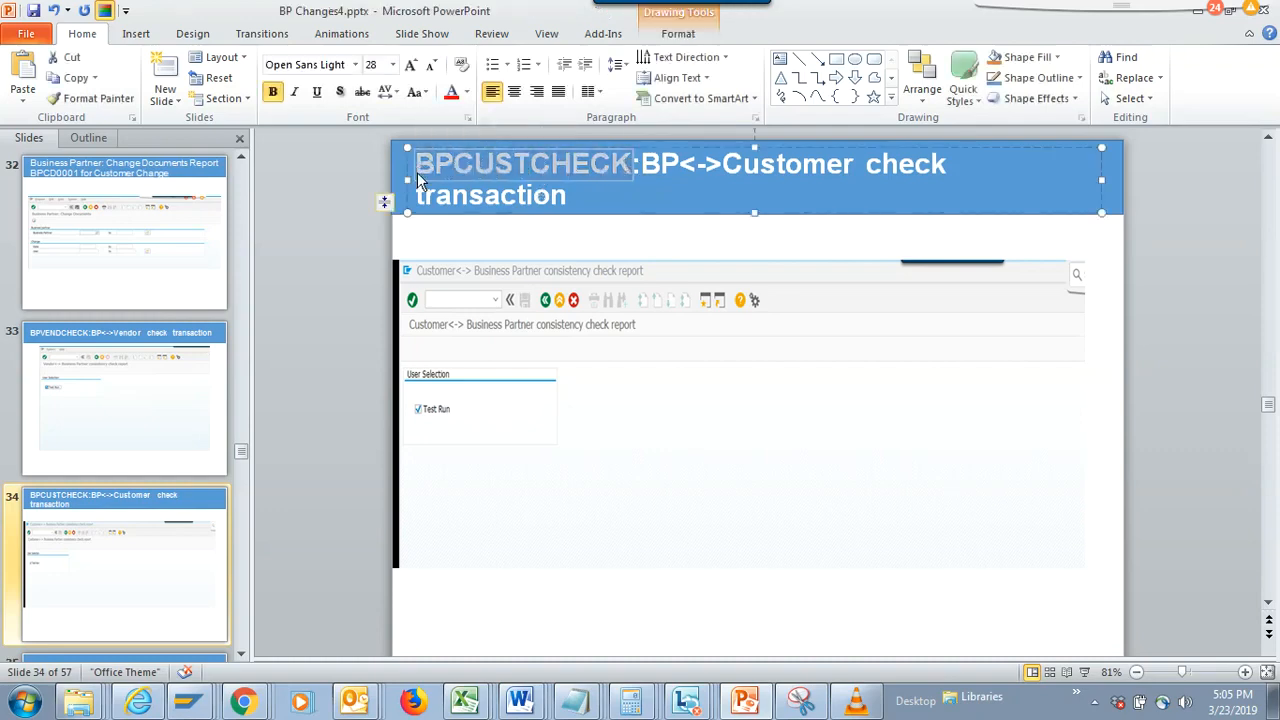
Switch to SAP, start BPCUSTCHECK, execute the customer consistency check as a test run and select the listed business partner entry
{"action": "key", "text": "alt+Tab"}
{"action": "left_click", "coordinate": [93, 48]}
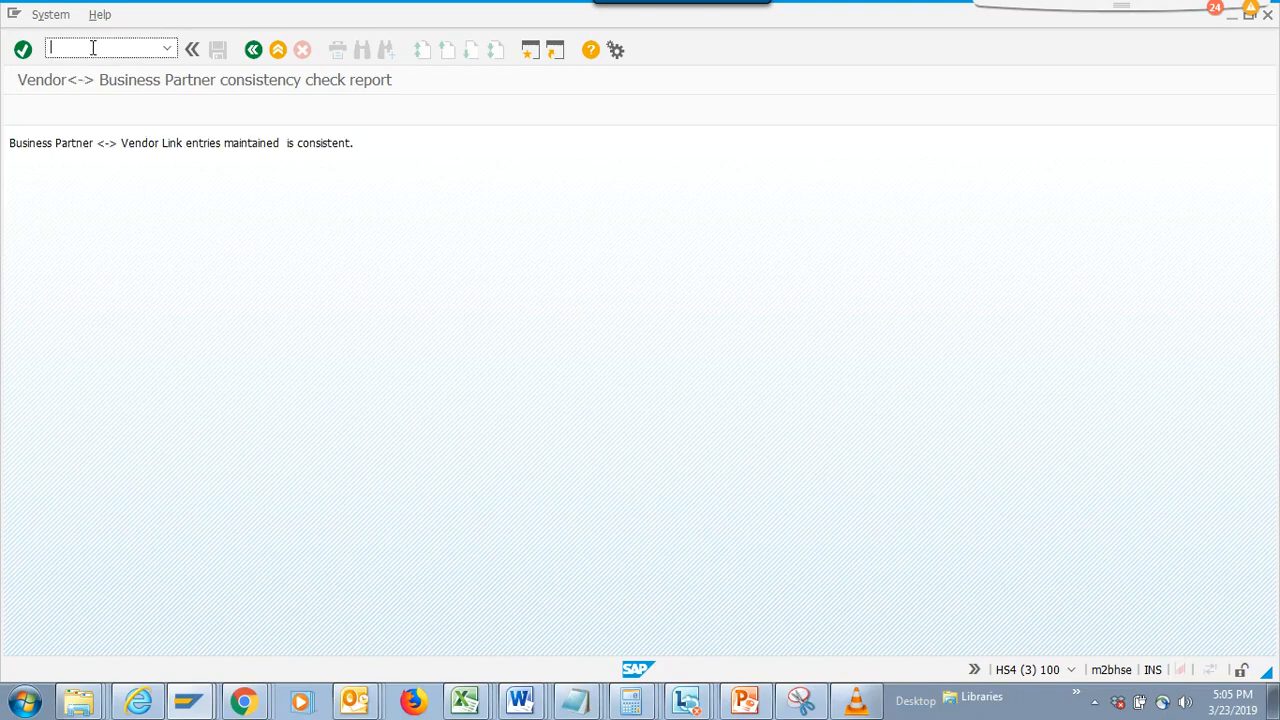
{"action": "type", "text": "/n"}
{"action": "key", "text": "ctrl+v"}
{"action": "key", "text": "Return"}
{"action": "key", "text": "F8"}
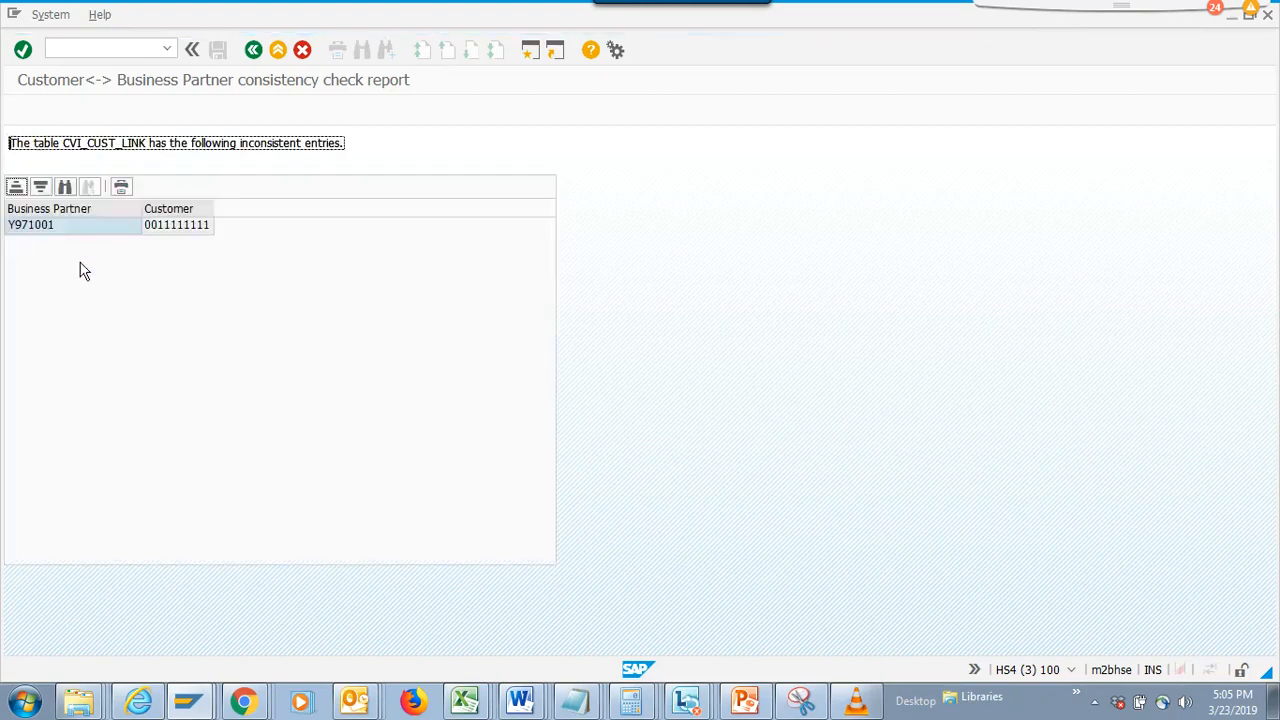
{"action": "left_click", "coordinate": [73, 232]}
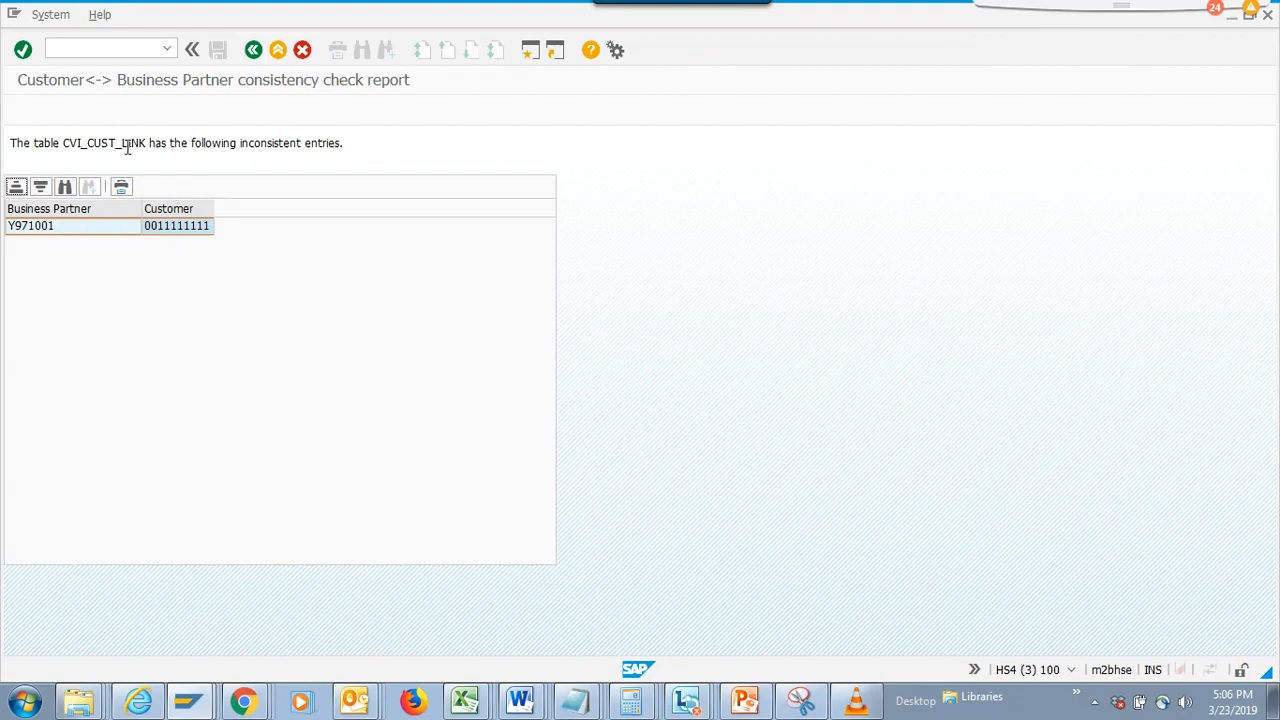
Take the table name CVI_CUST_LINK from the check result and open that table's selection screen with se16 in the Edit Table Views session
{"action": "left_click_drag", "start_coordinate": [148, 142], "coordinate": [64, 140]}
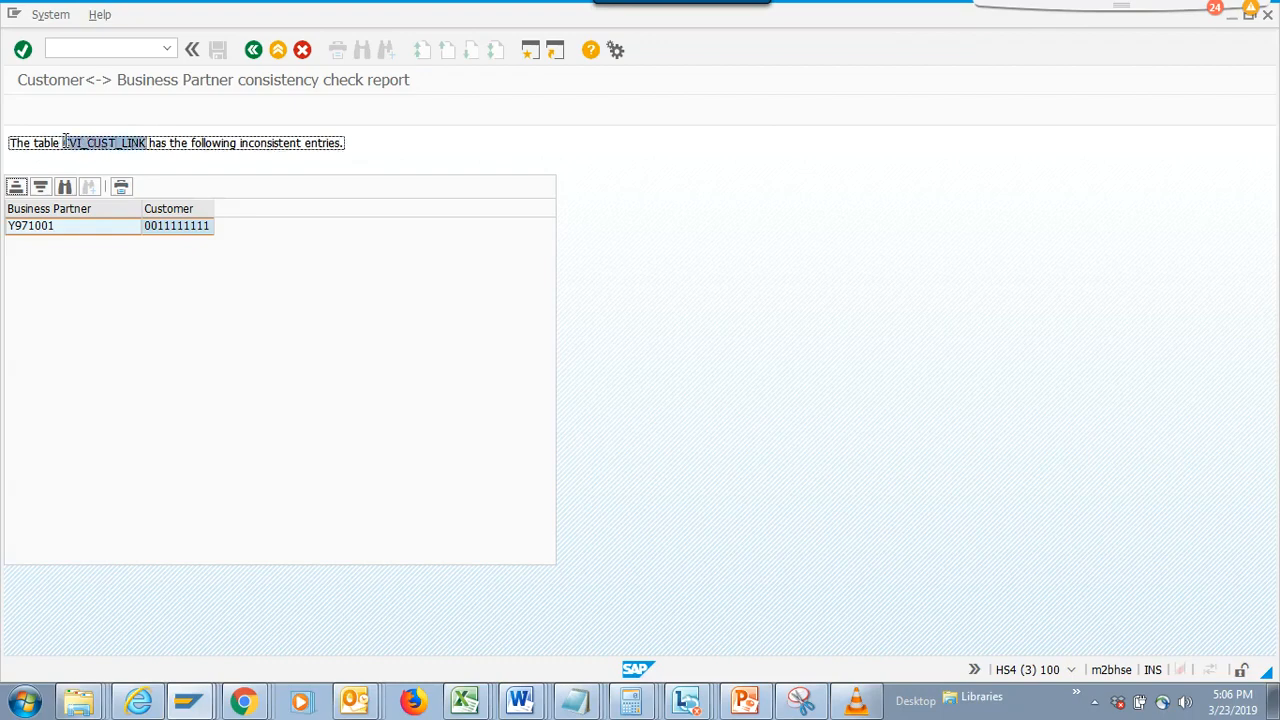
{"action": "left_click", "coordinate": [189, 702]}
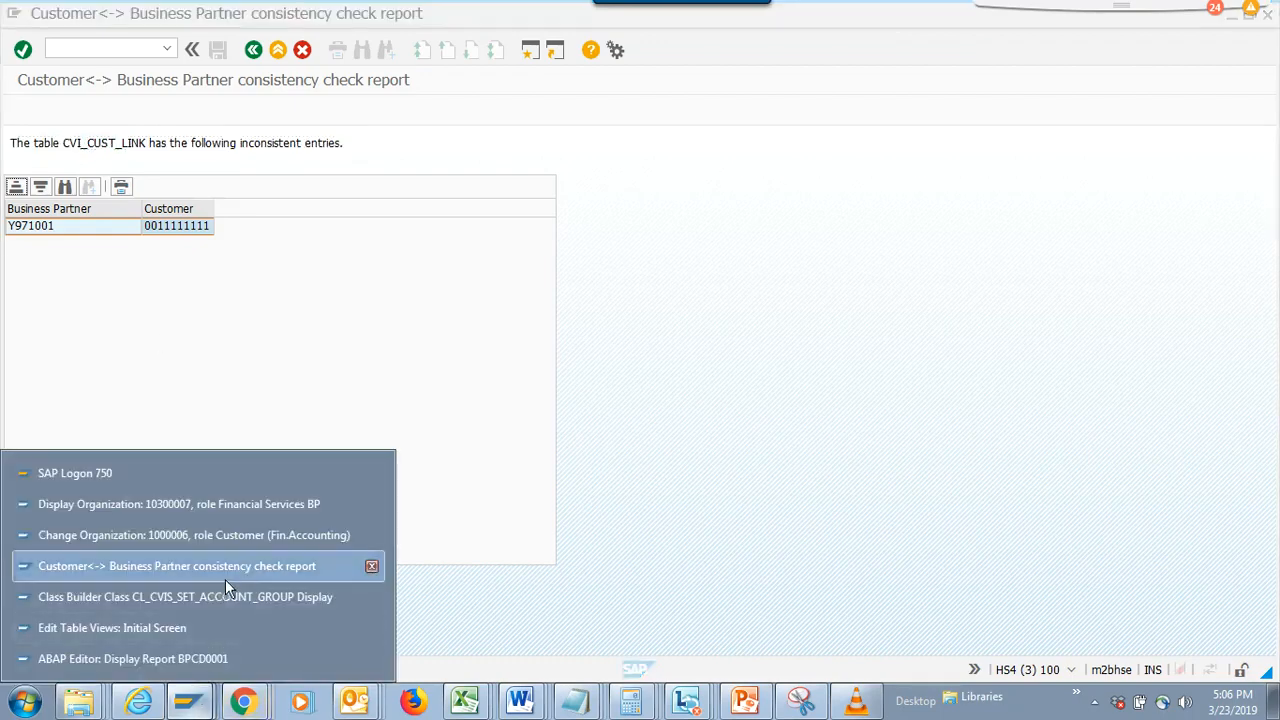
{"action": "left_click", "coordinate": [202, 622]}
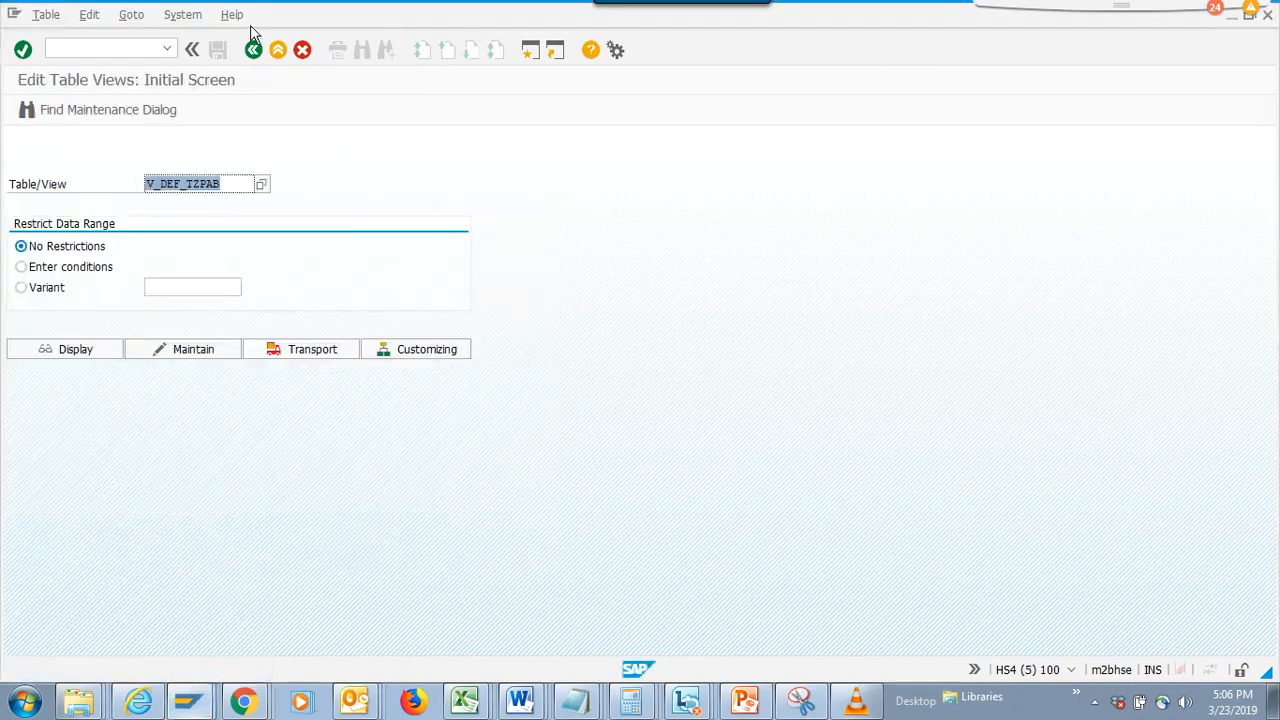
{"action": "left_click", "coordinate": [252, 53]}
{"action": "left_click", "coordinate": [116, 49]}
{"action": "type", "text": "se16"}
{"action": "key", "text": "Return"}
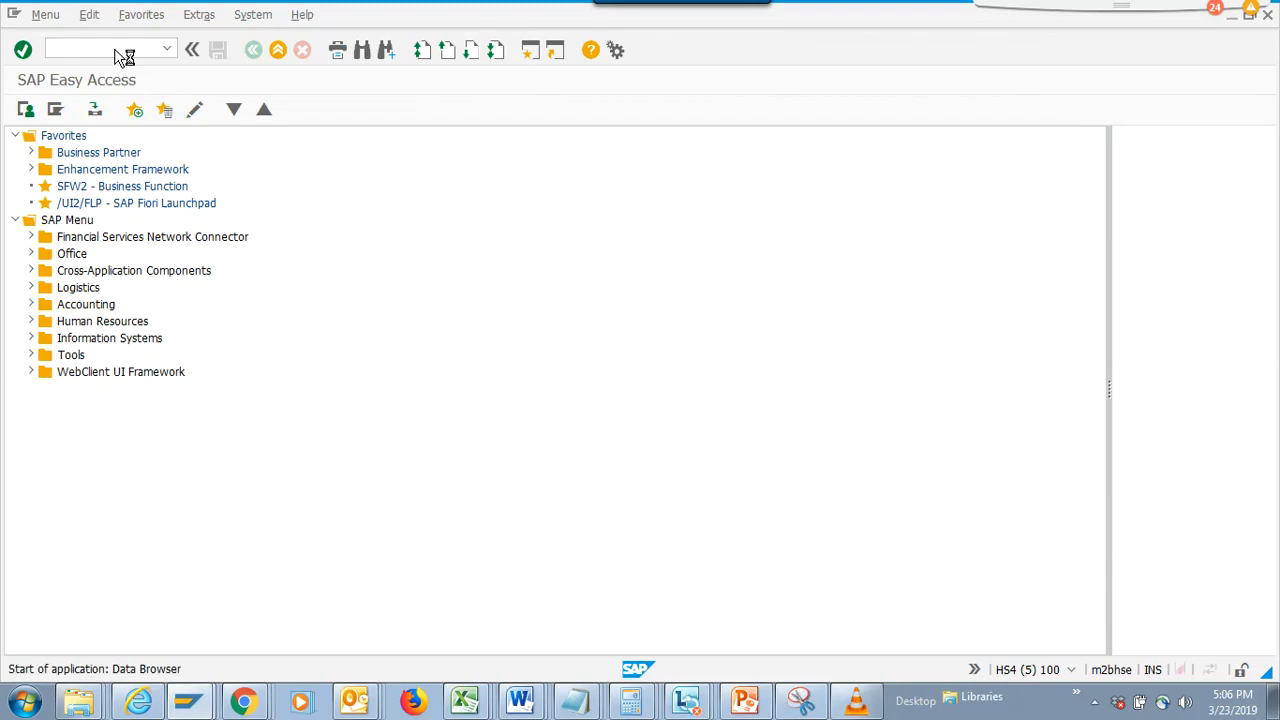
{"action": "type", "text": "CVI_CUST_LINK"}
{"action": "key", "text": "Return"}
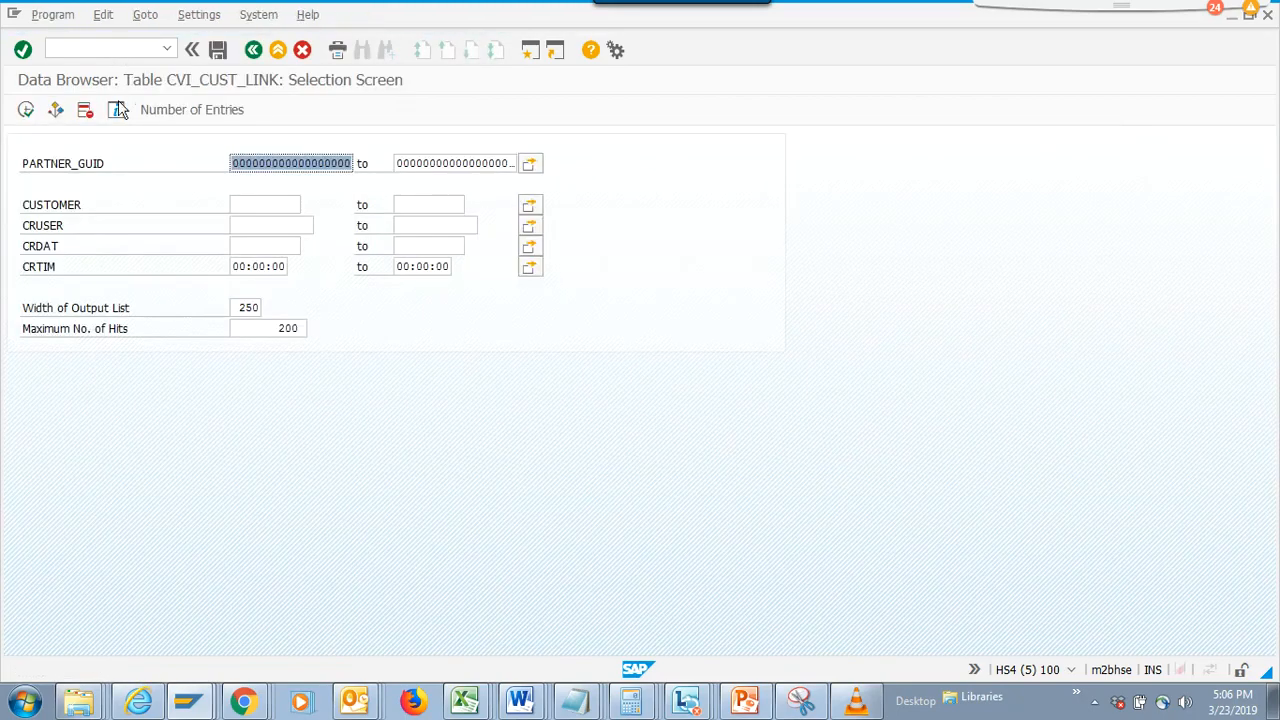
Display the entries of table CVI_CUST_LINK without filters and compare them with the inconsistent entry in the customer check report
{"action": "left_click", "coordinate": [25, 109]}
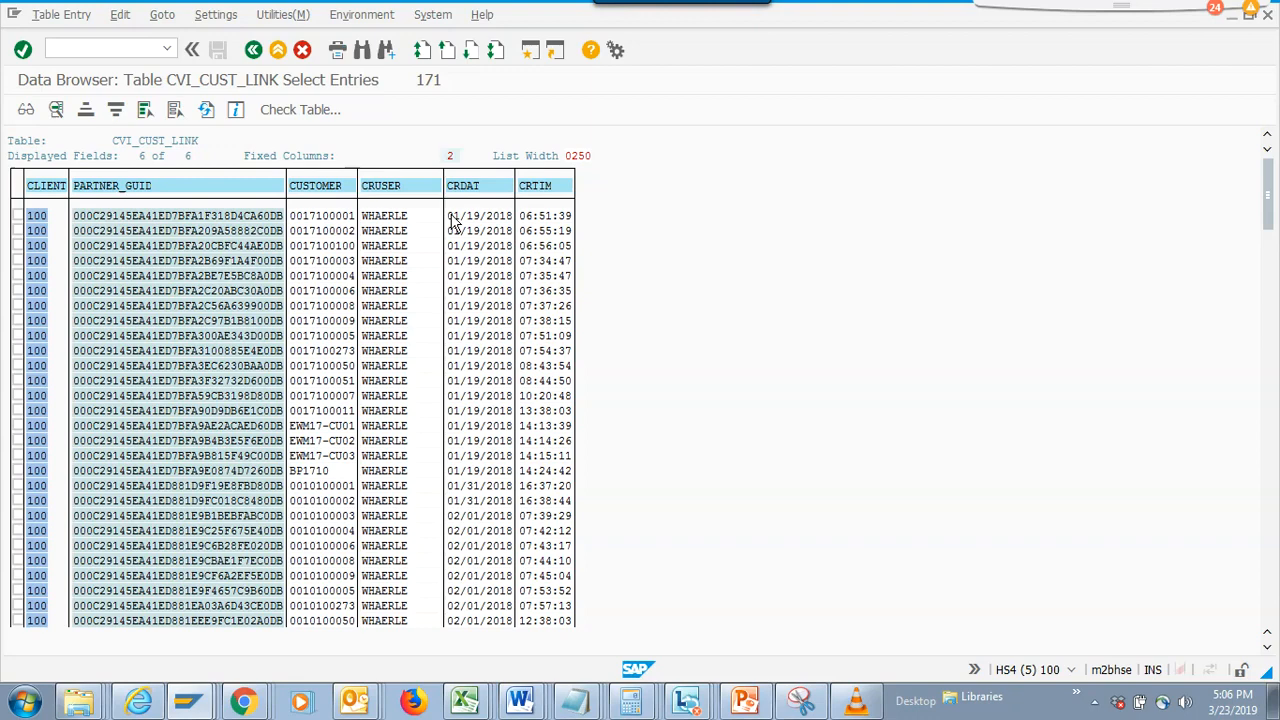
{"action": "key", "text": "F3"}
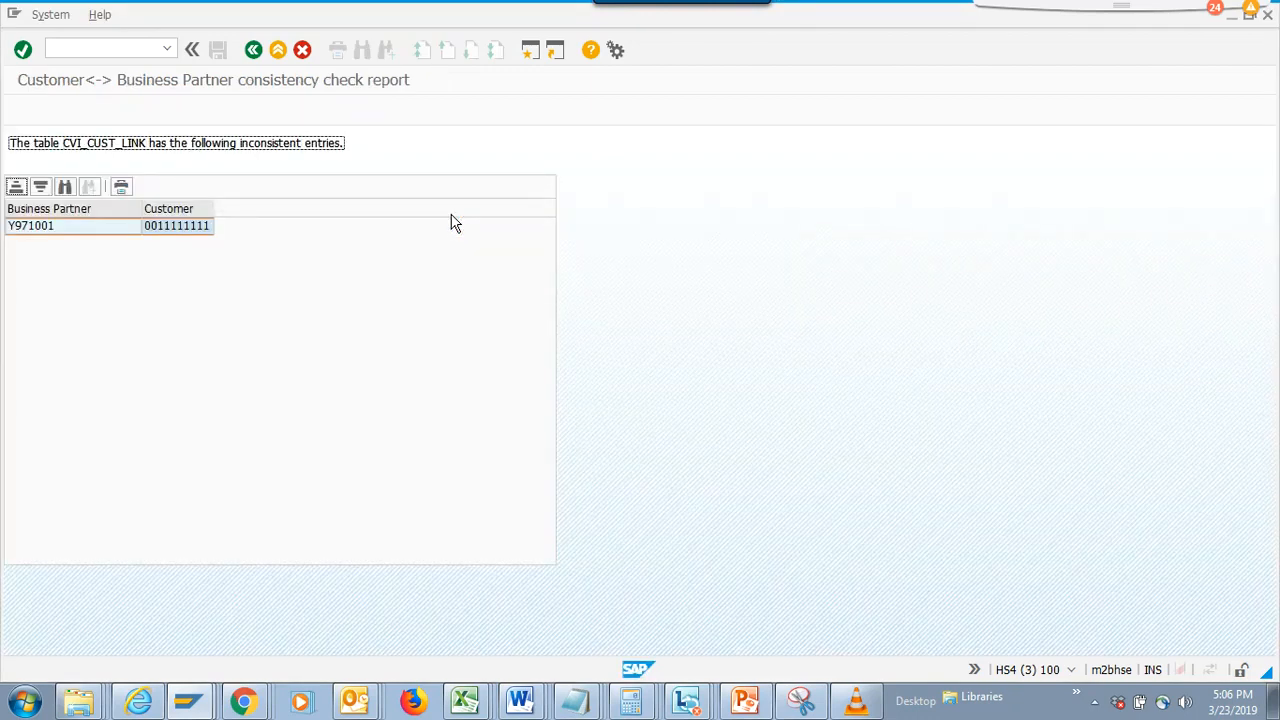
{"action": "key", "text": "alt+Tab"}
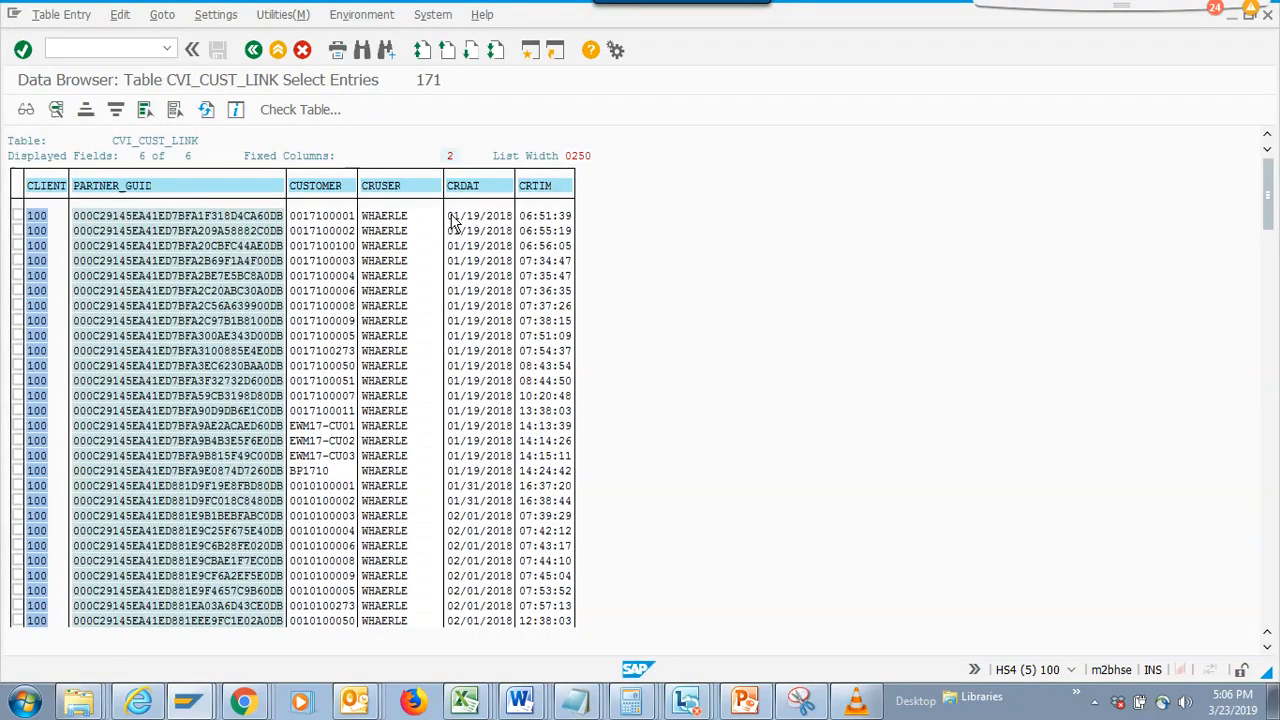
{"action": "key", "text": "alt+Tab"}
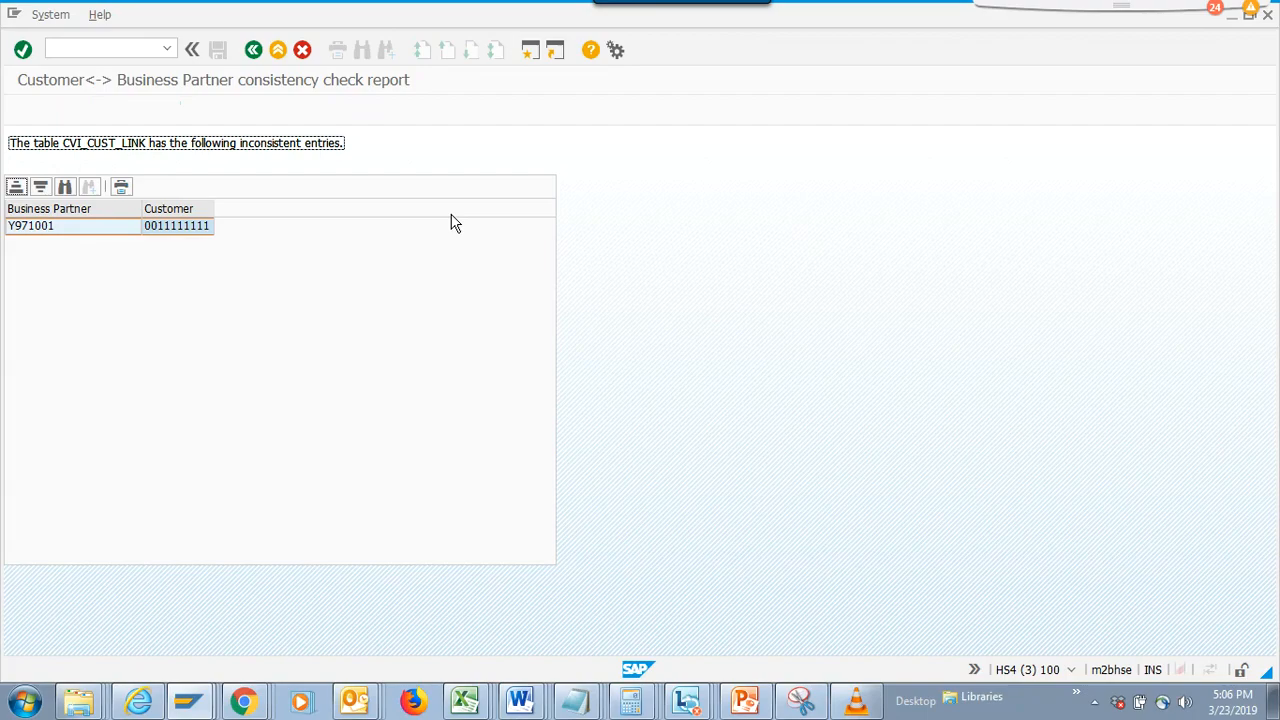
Copy the inconsistent customer's number from the check report and use it as the CUSTOMER filter to display its CVI_CUST_LINK record
{"action": "left_click", "coordinate": [211, 229]}
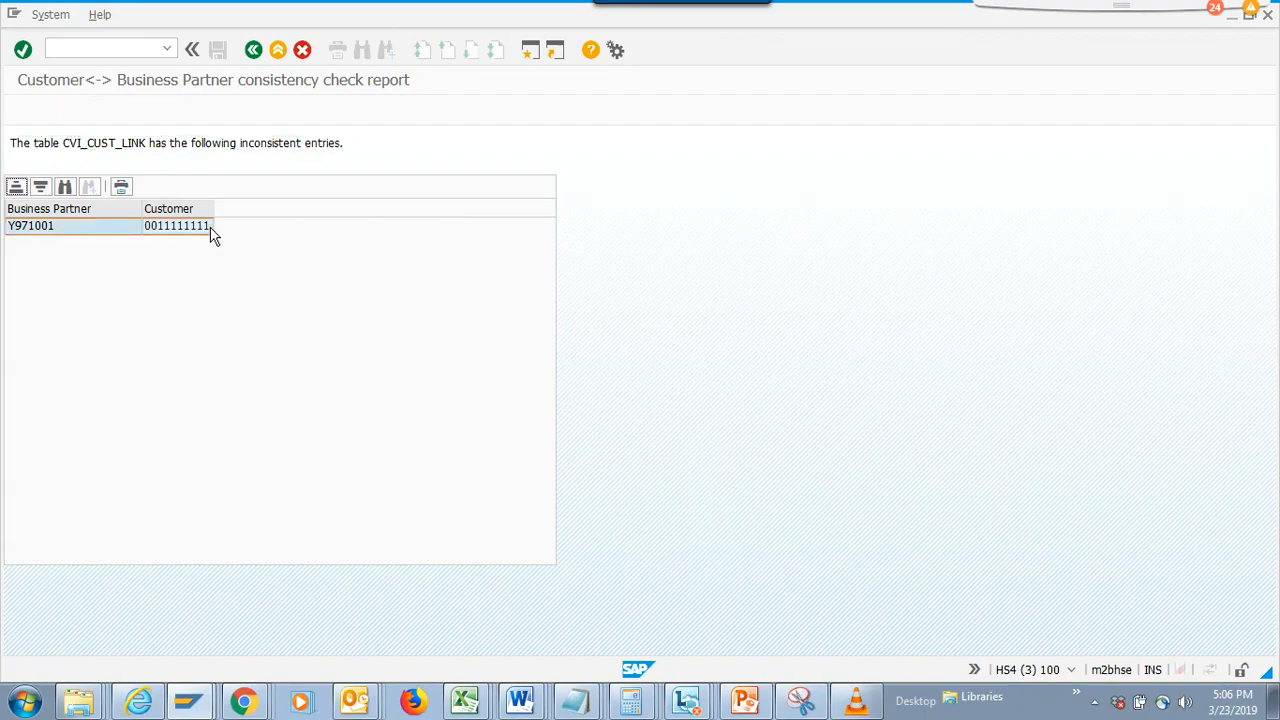
{"action": "left_click", "coordinate": [211, 229]}
{"action": "double_click", "coordinate": [211, 229]}
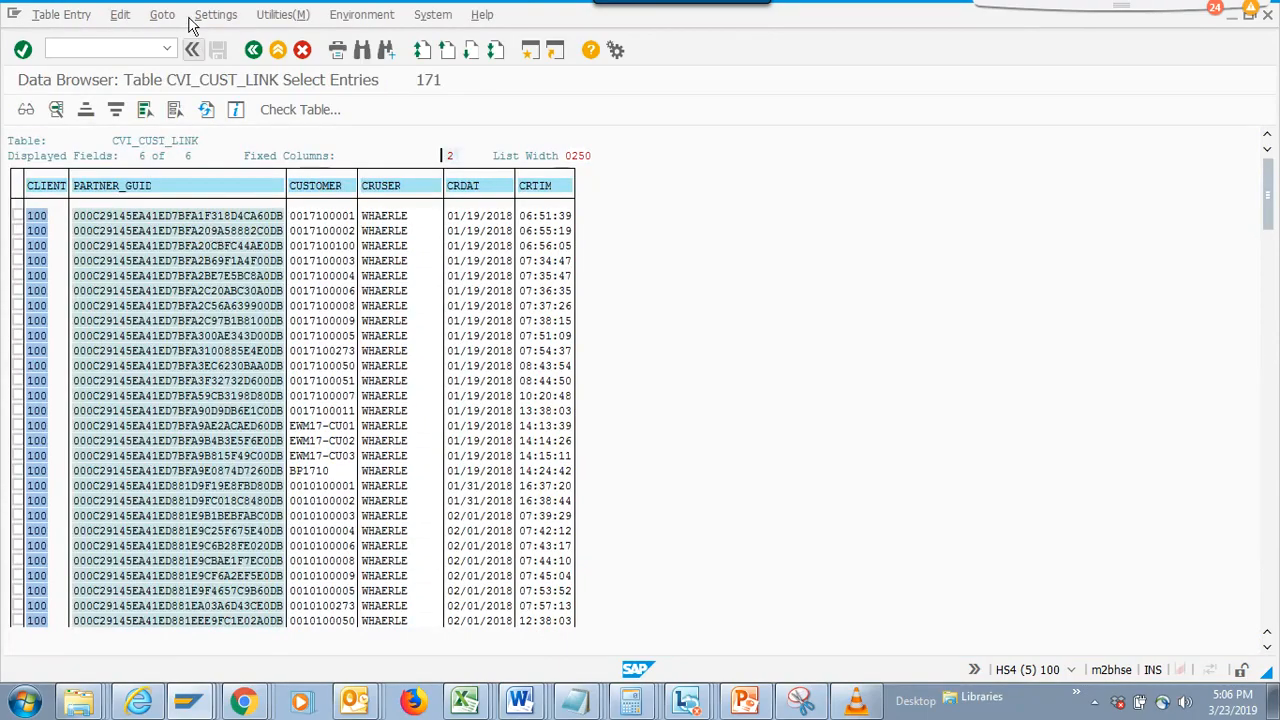
{"action": "left_click", "coordinate": [253, 49]}
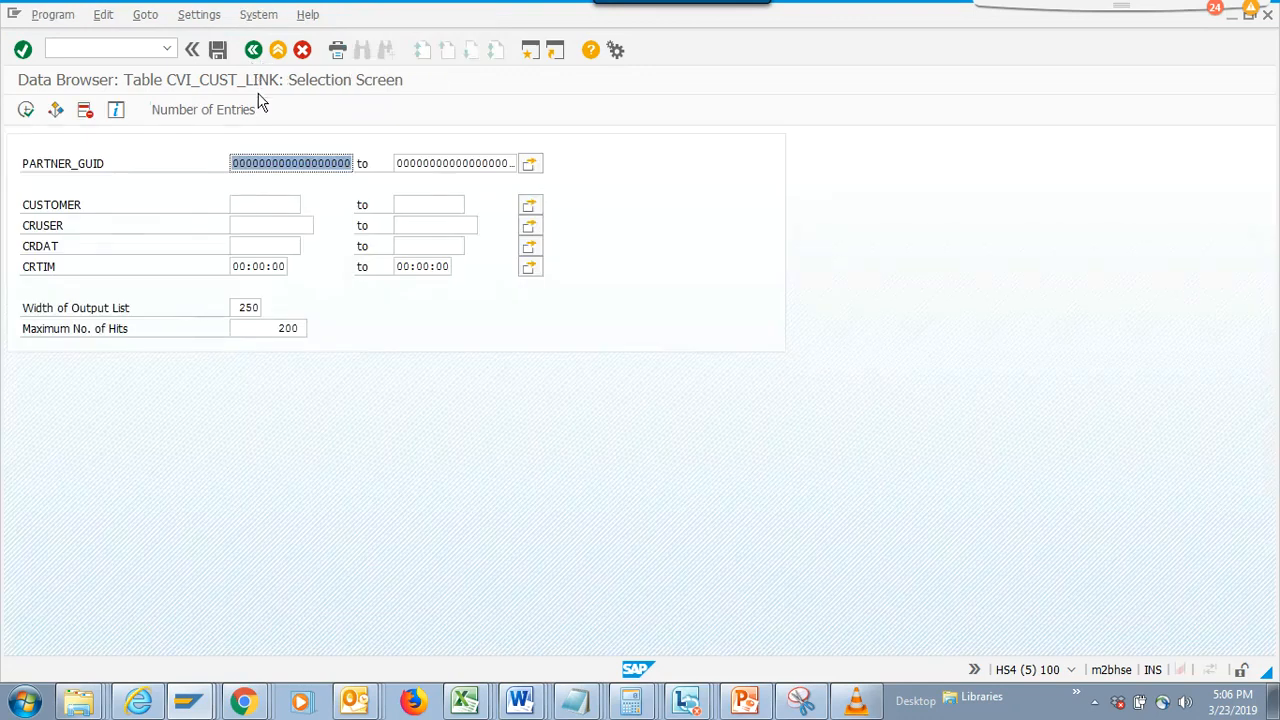
{"action": "left_click", "coordinate": [252, 201]}
{"action": "key", "text": "ctrl+v"}
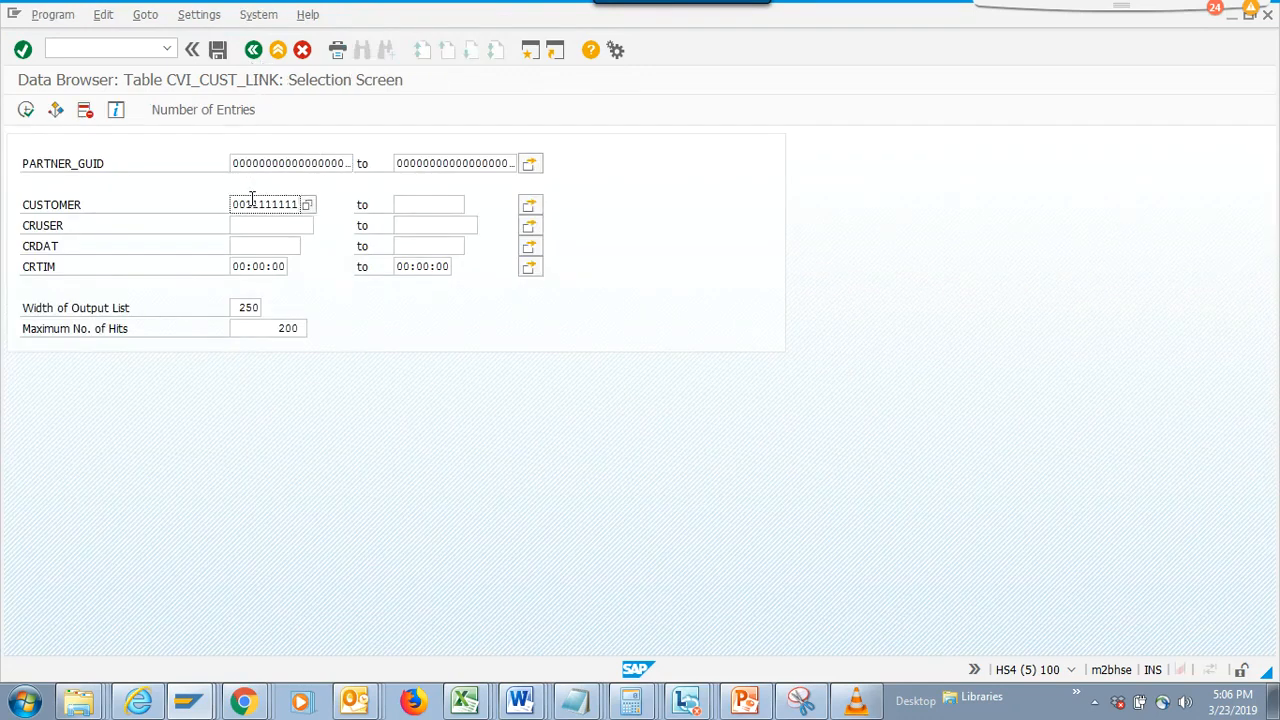
{"action": "key", "text": "F8"}
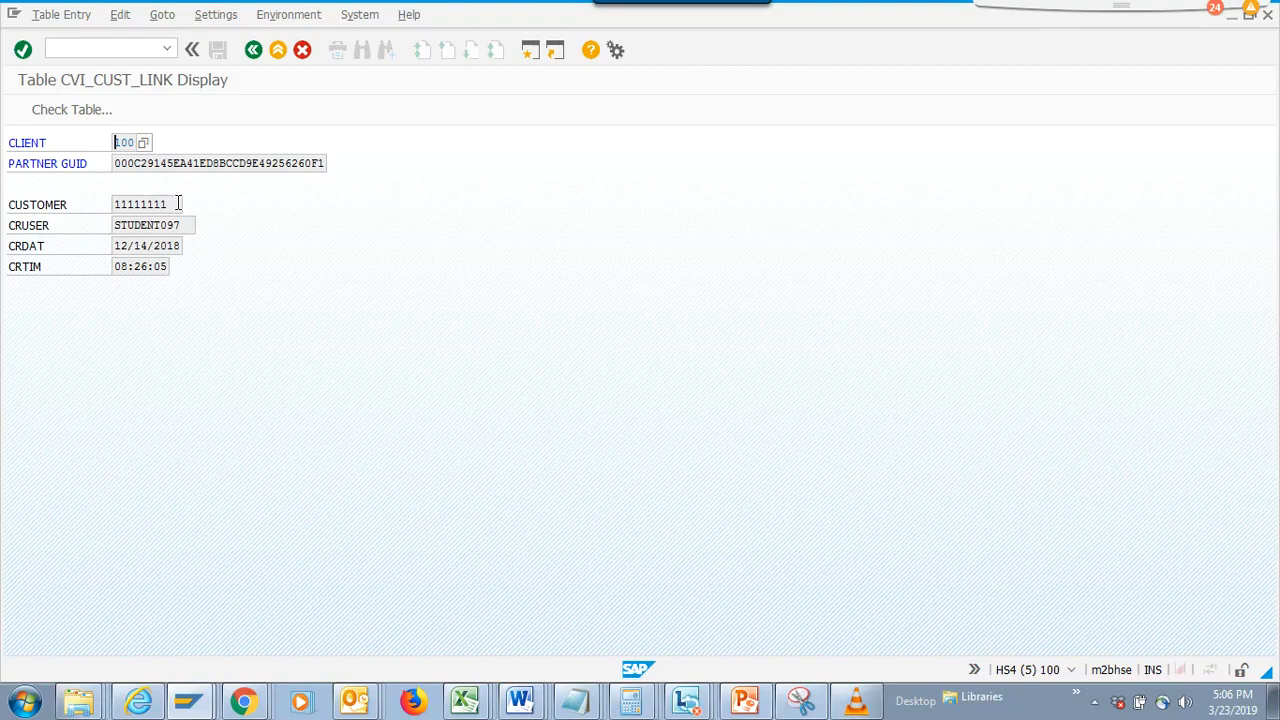
Rerun the CVI_CUST_LINK selection for the same customer, open the resulting record and select its customer number
{"action": "left_click_drag", "start_coordinate": [178, 203], "coordinate": [111, 184]}
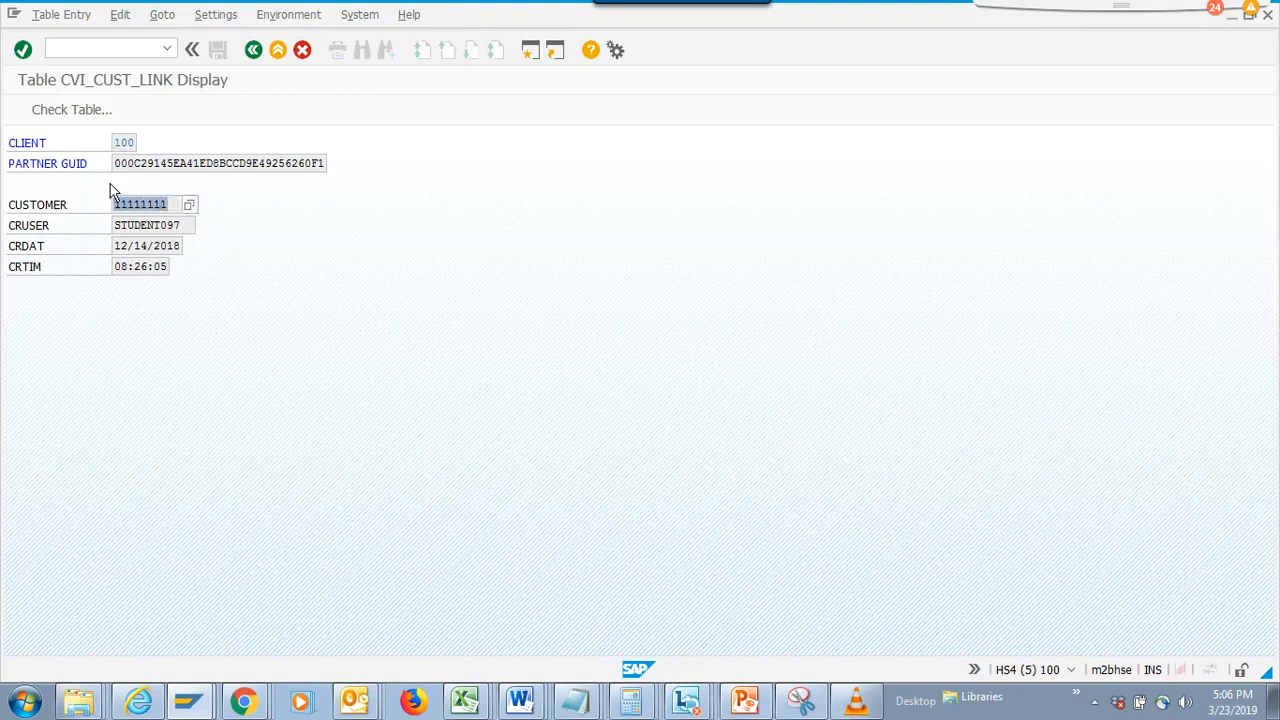
{"action": "key", "text": "F3"}
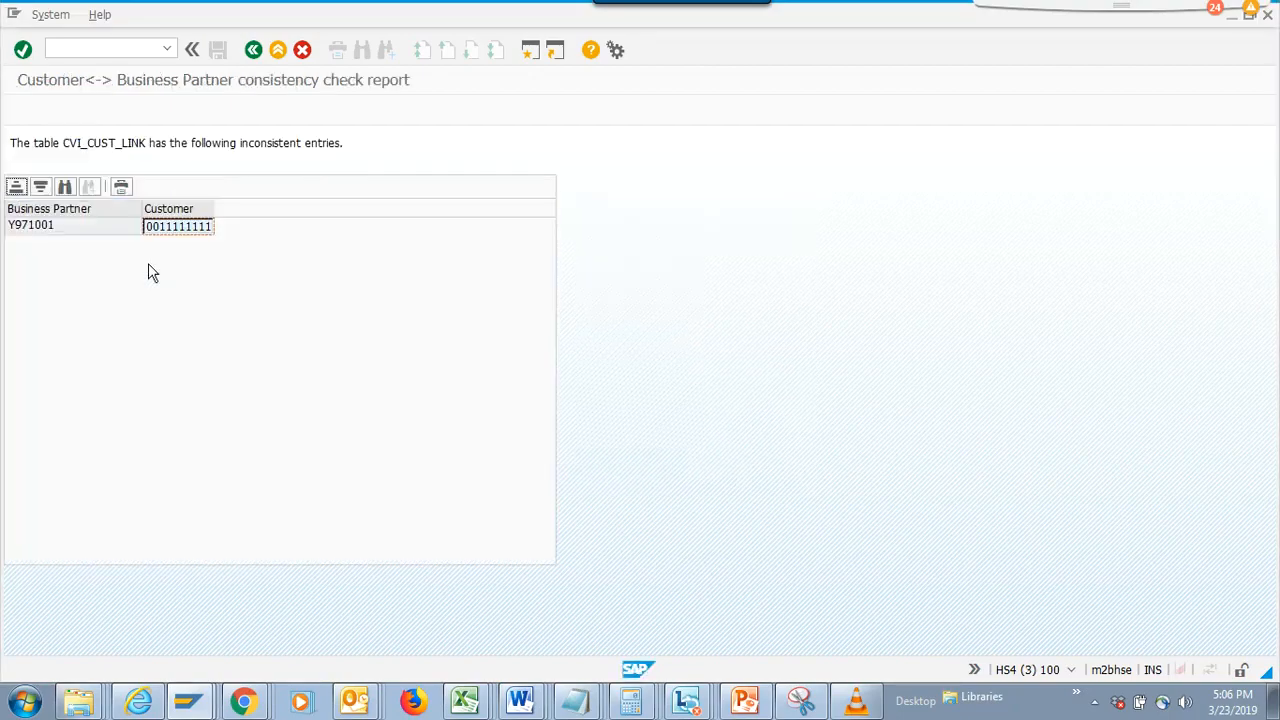
{"action": "key", "text": "F3"}
{"action": "left_click", "coordinate": [253, 52]}
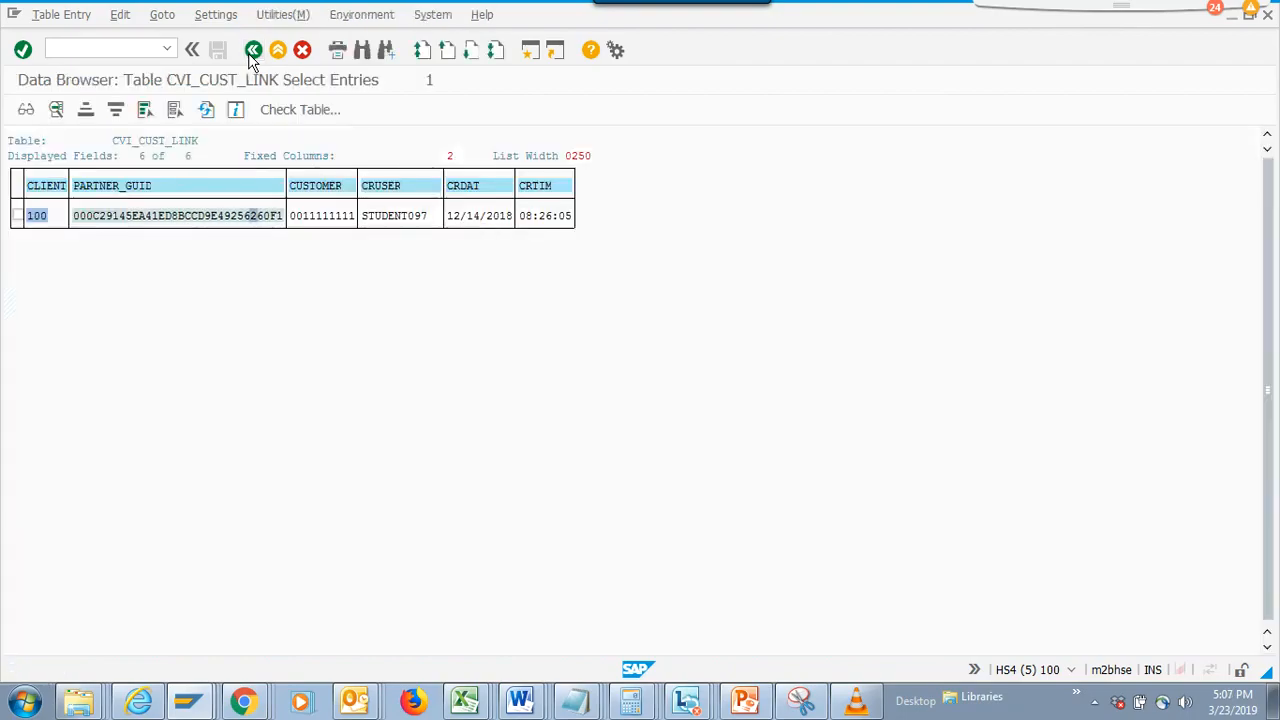
{"action": "left_click", "coordinate": [253, 52]}
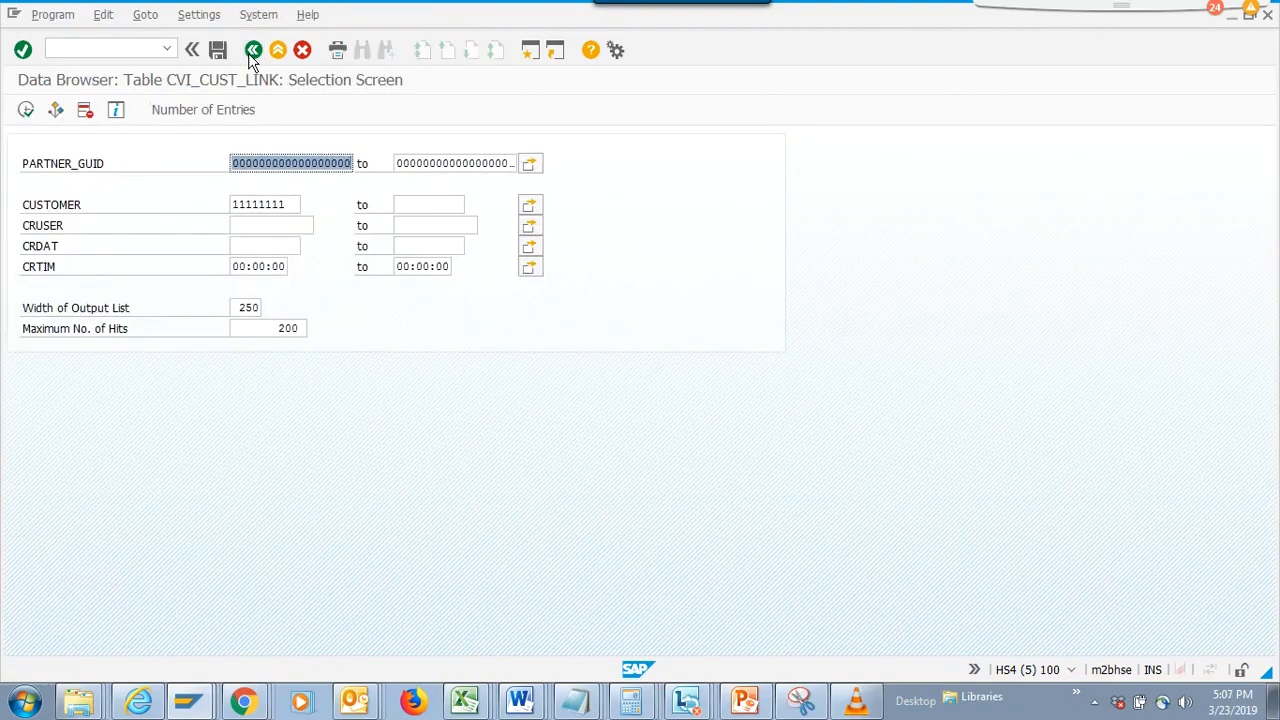
{"action": "left_click", "coordinate": [26, 109]}
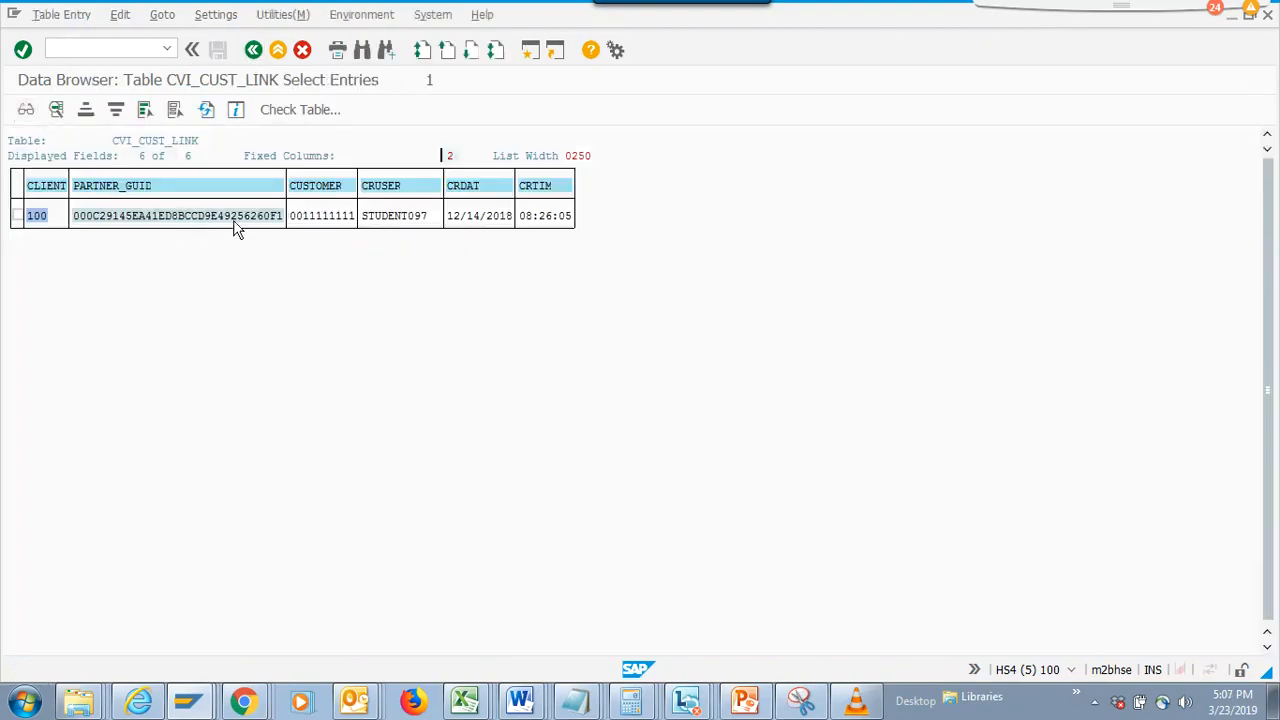
{"action": "double_click", "coordinate": [340, 218]}
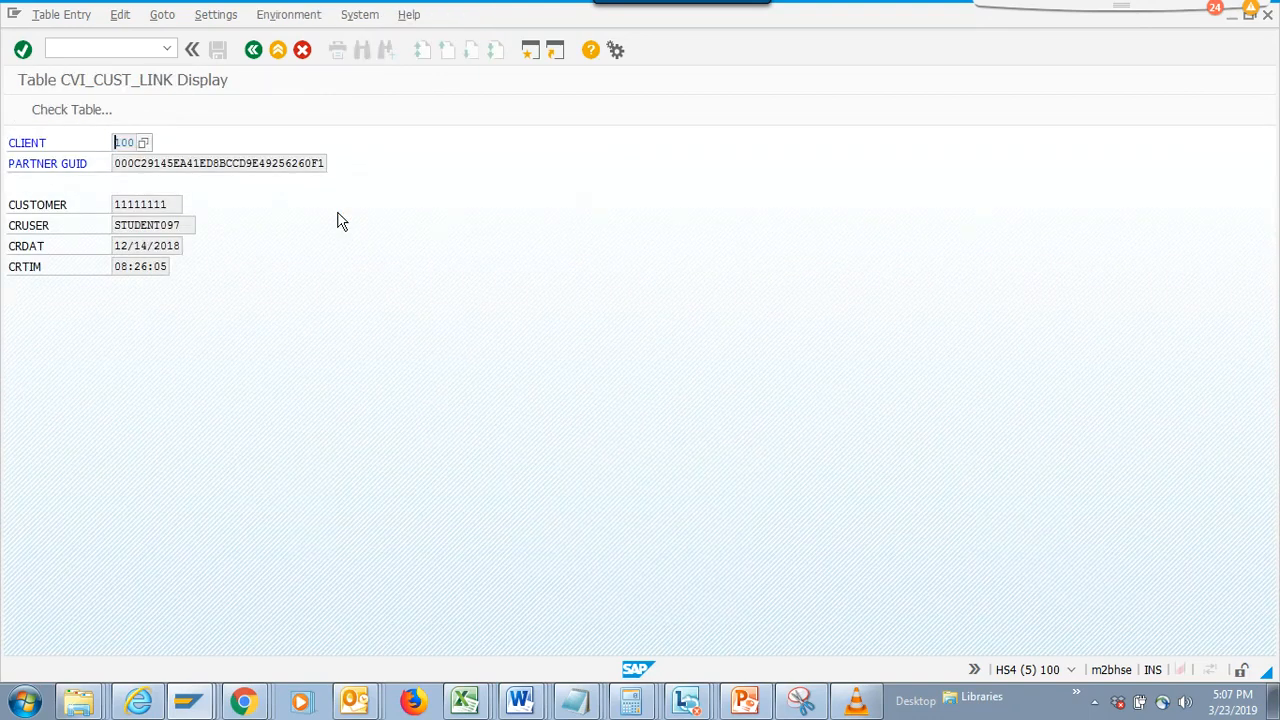
{"action": "left_click_drag", "start_coordinate": [180, 204], "coordinate": [52, 205]}
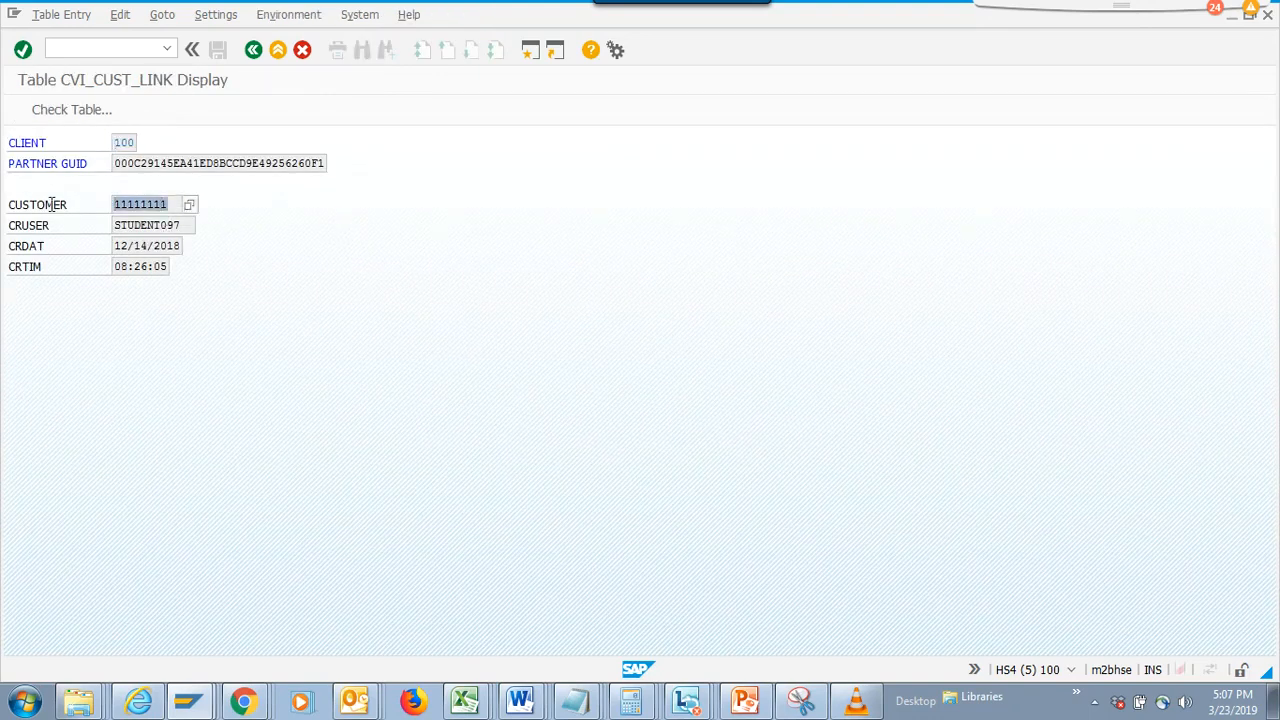
{"action": "left_click", "coordinate": [51, 205]}
In the Display Organization session, find the business partner by Customer Number using the inconsistent customer's number and open it
{"action": "left_click", "coordinate": [197, 693]}
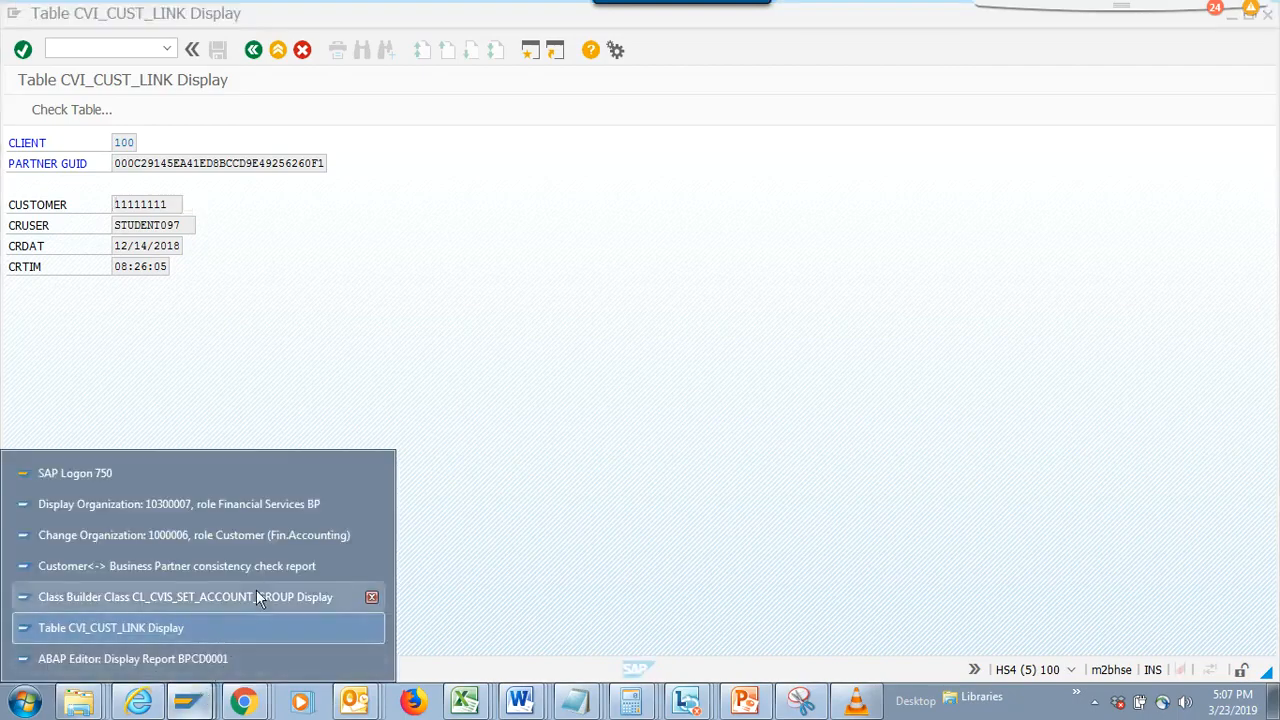
{"action": "left_click", "coordinate": [257, 507]}
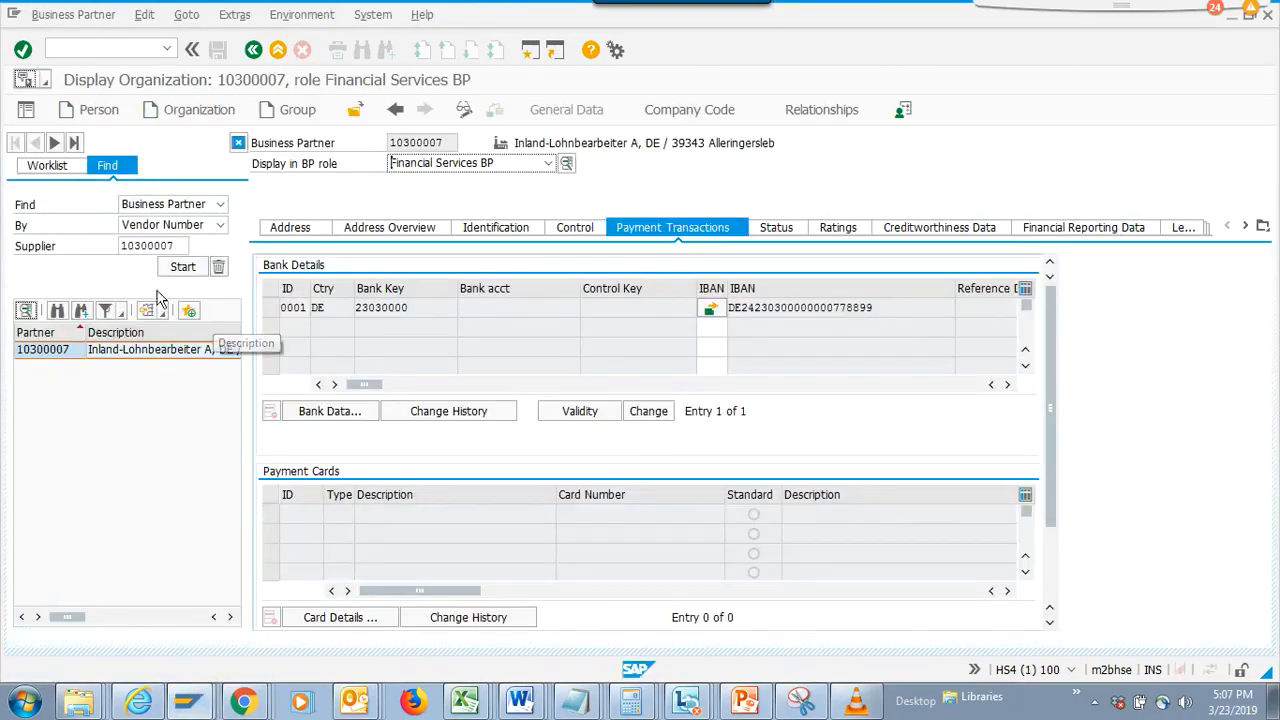
{"action": "left_click", "coordinate": [212, 228]}
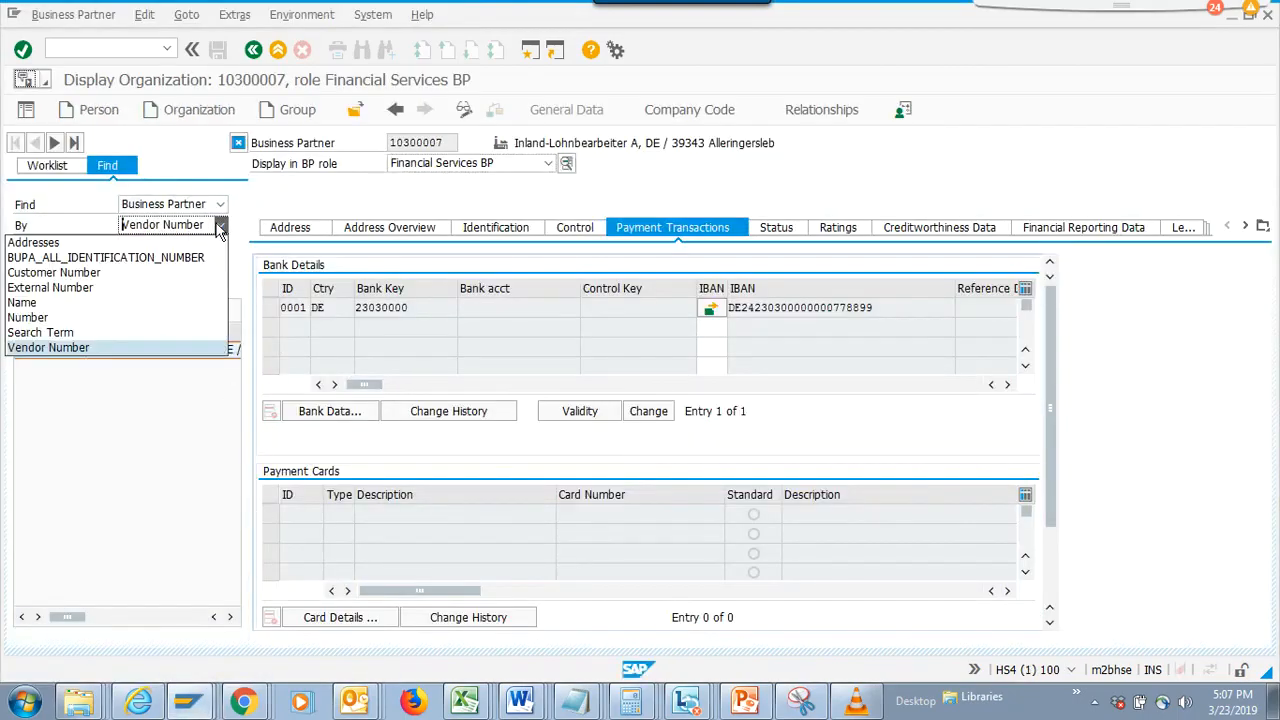
{"action": "left_click", "coordinate": [165, 267]}
{"action": "left_click", "coordinate": [172, 246]}
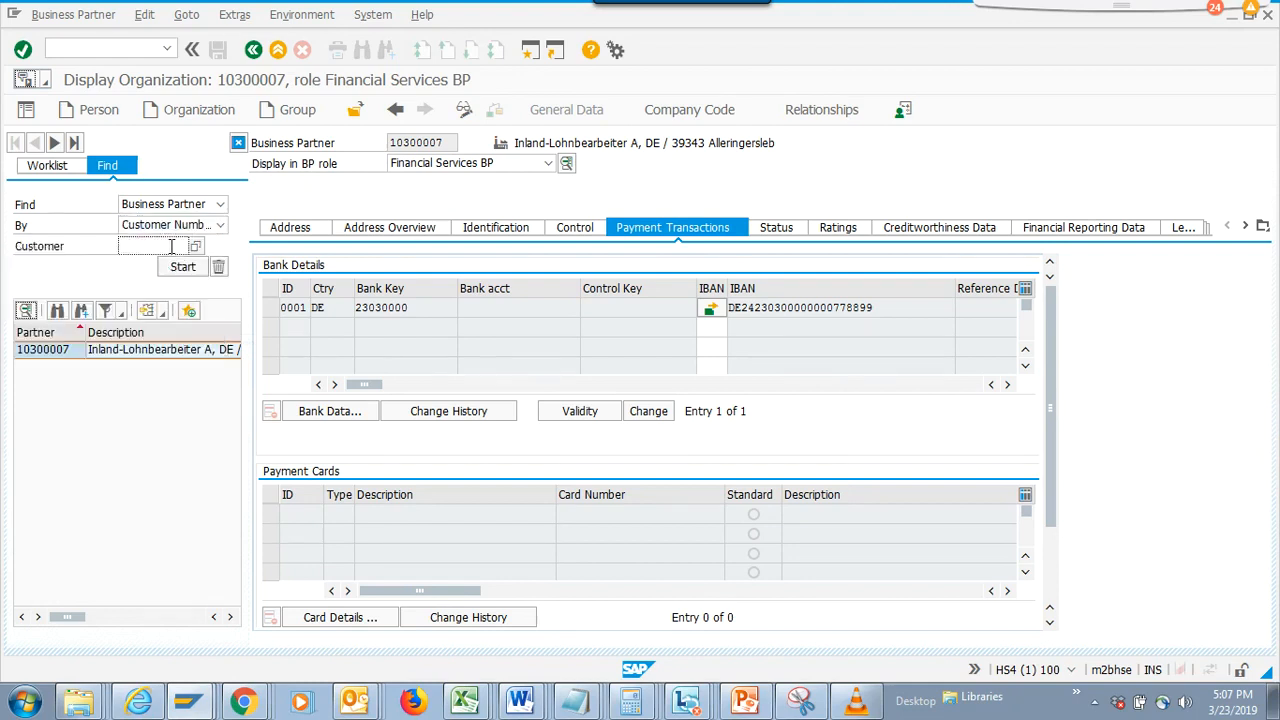
{"action": "type", "text": "11111111"}
{"action": "key", "text": "Return"}
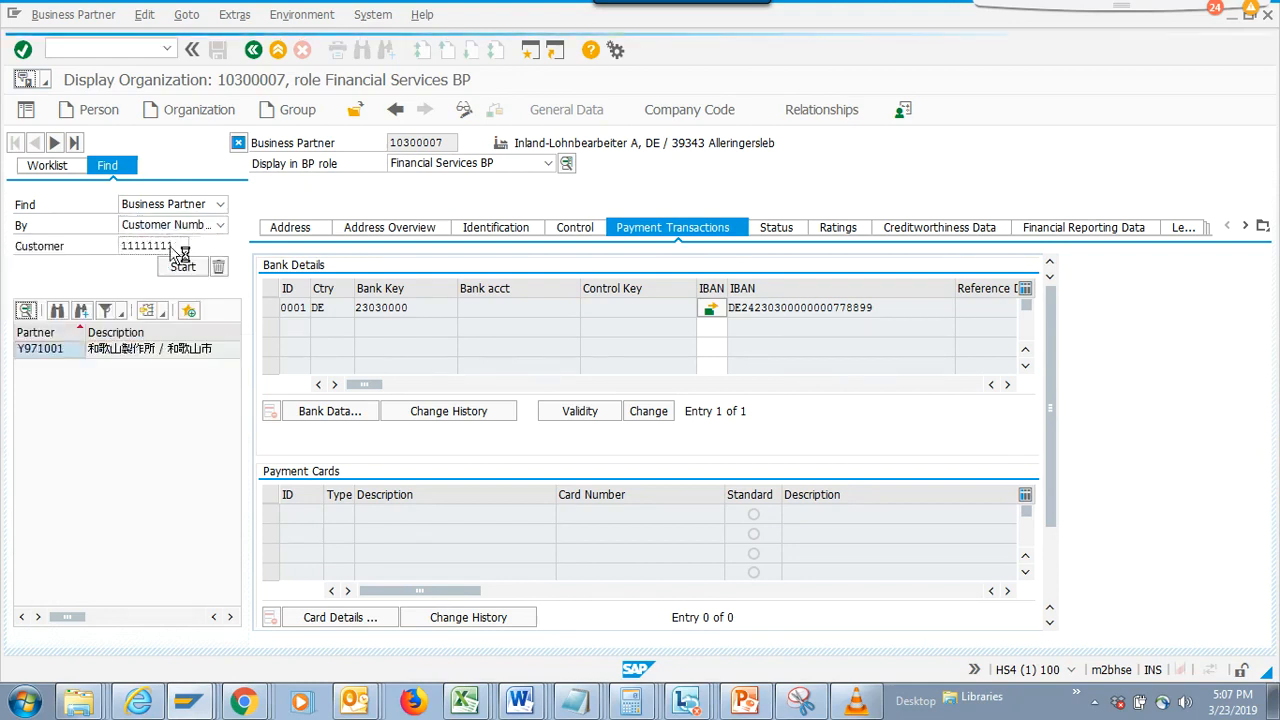
{"action": "double_click", "coordinate": [107, 357]}
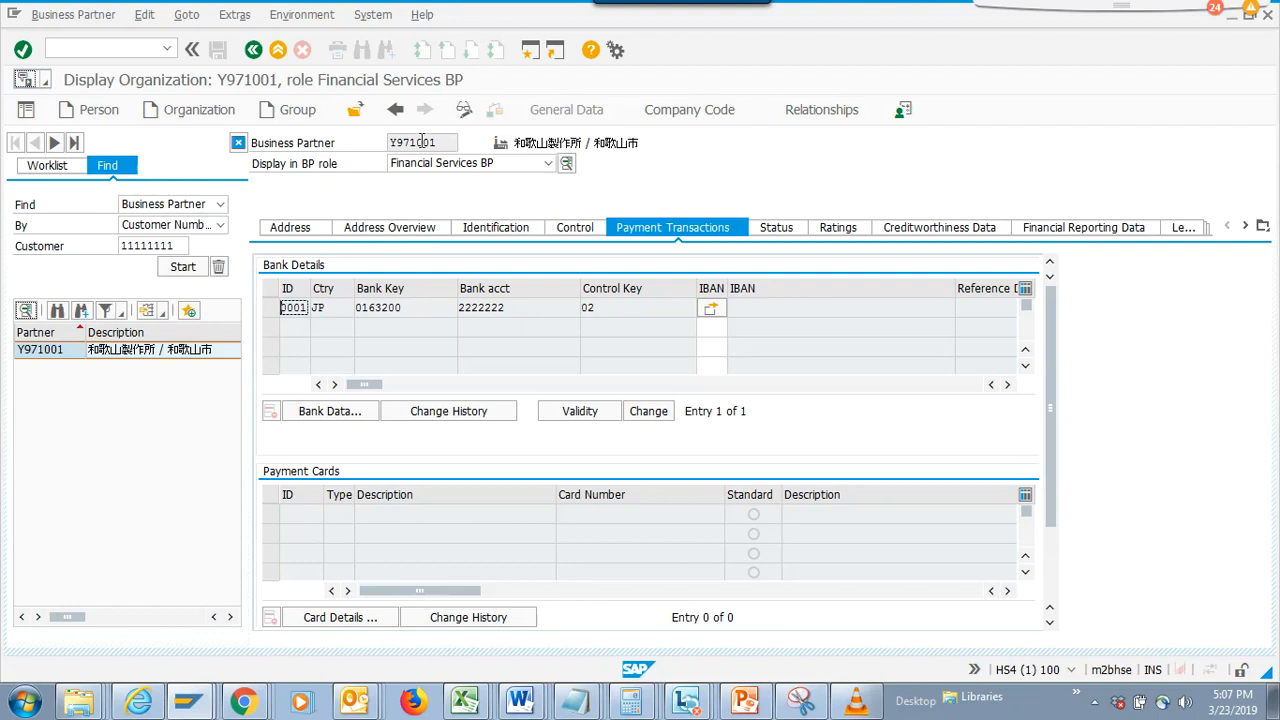
Put the partner in change mode, append "t" to its name in the address data, try to save, and exit the transaction
{"action": "left_click", "coordinate": [464, 109]}
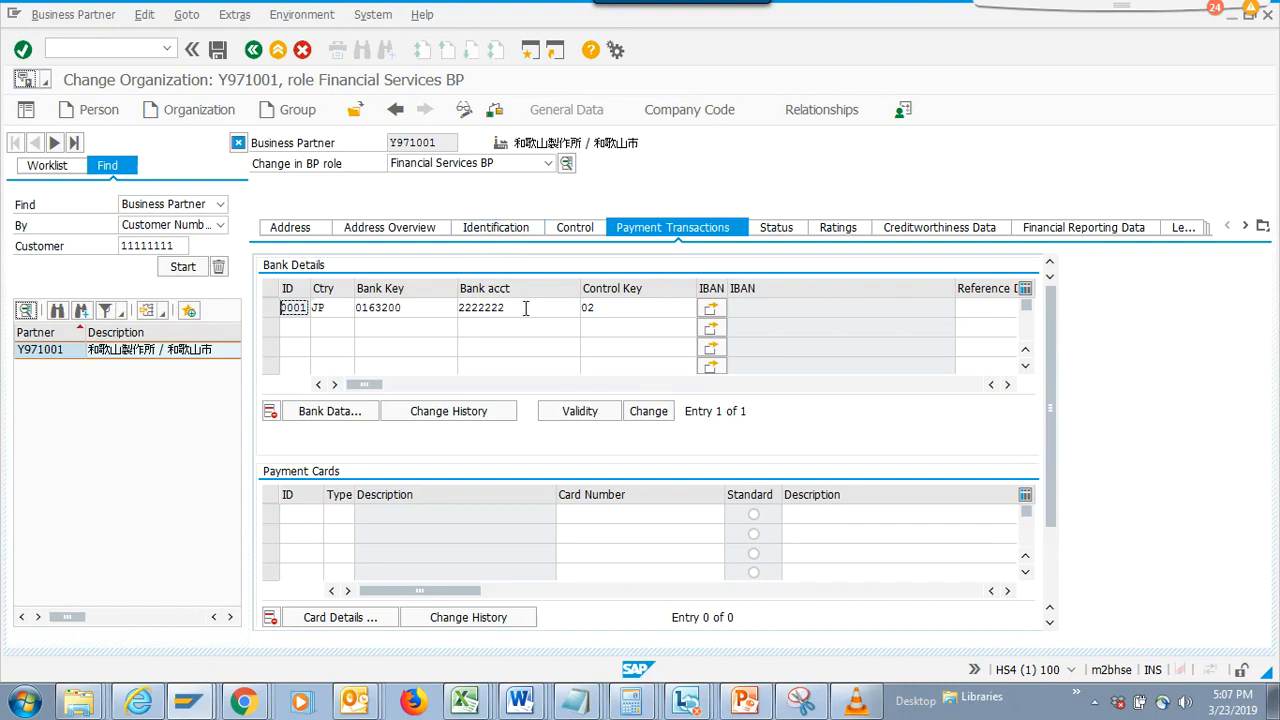
{"action": "left_click", "coordinate": [291, 228]}
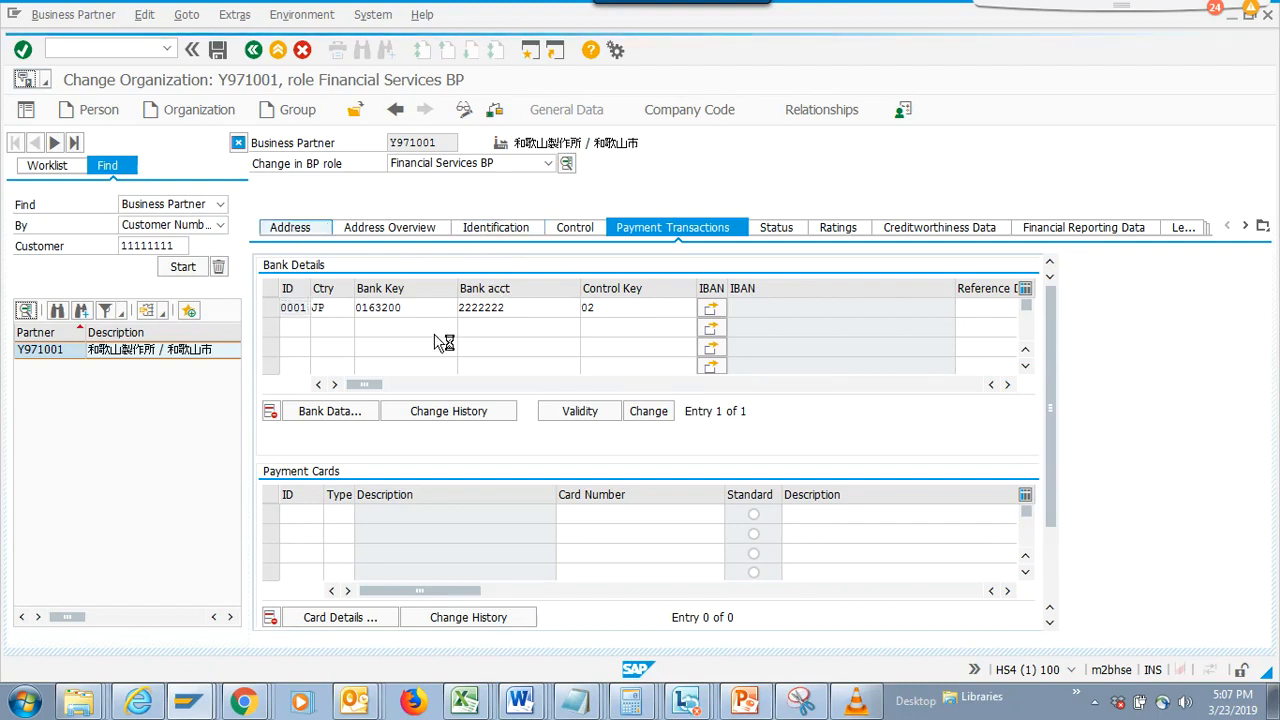
{"action": "left_click", "coordinate": [511, 308]}
{"action": "type", "text": "t"}
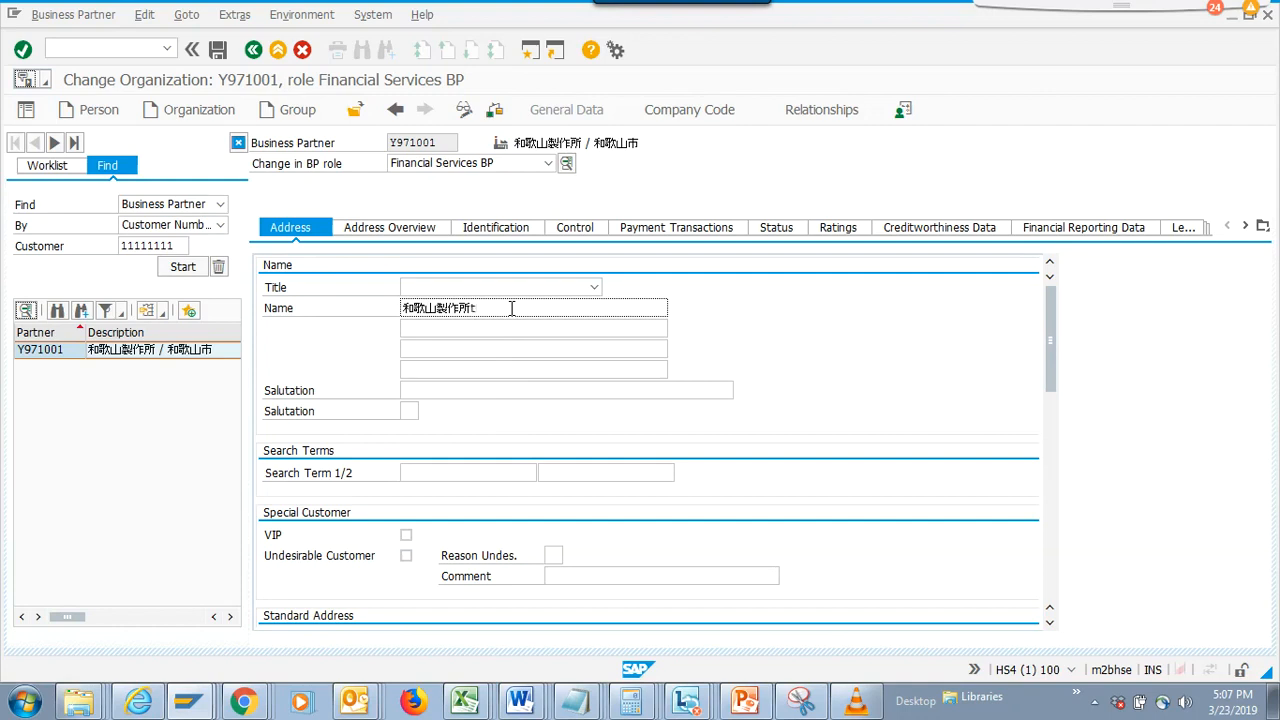
{"action": "left_click", "coordinate": [217, 49]}
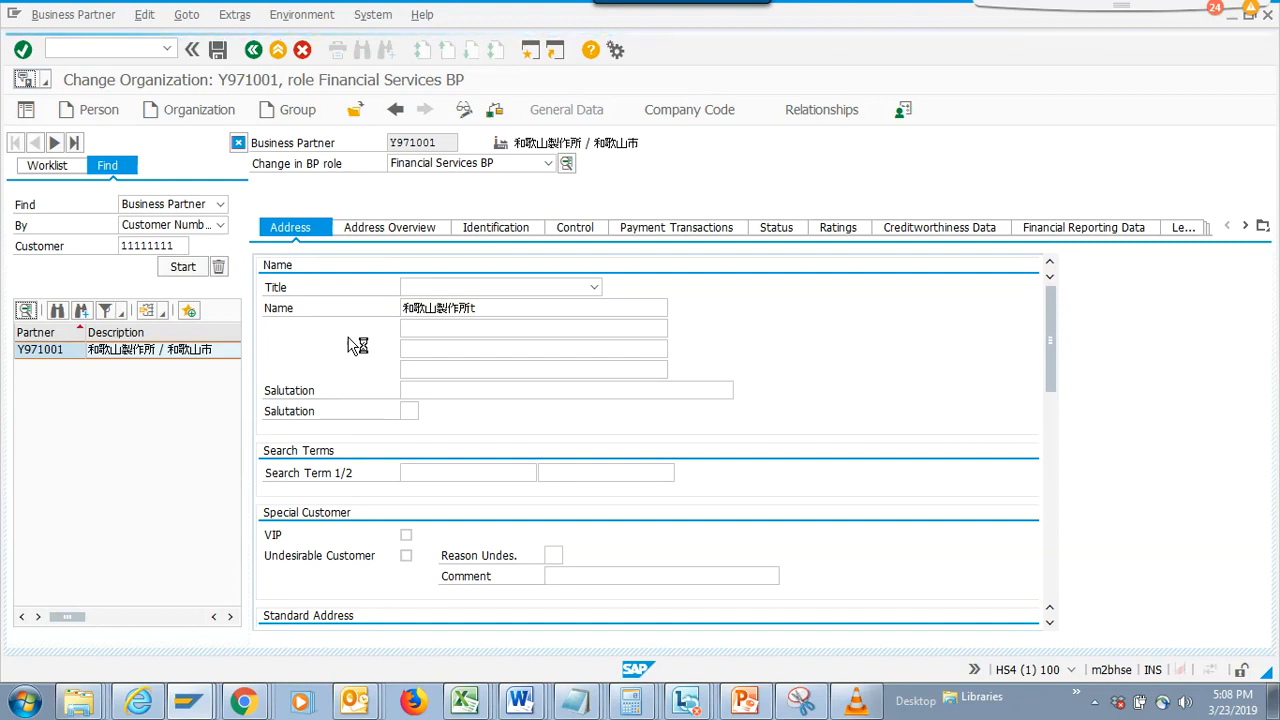
{"action": "left_click", "coordinate": [17, 20]}
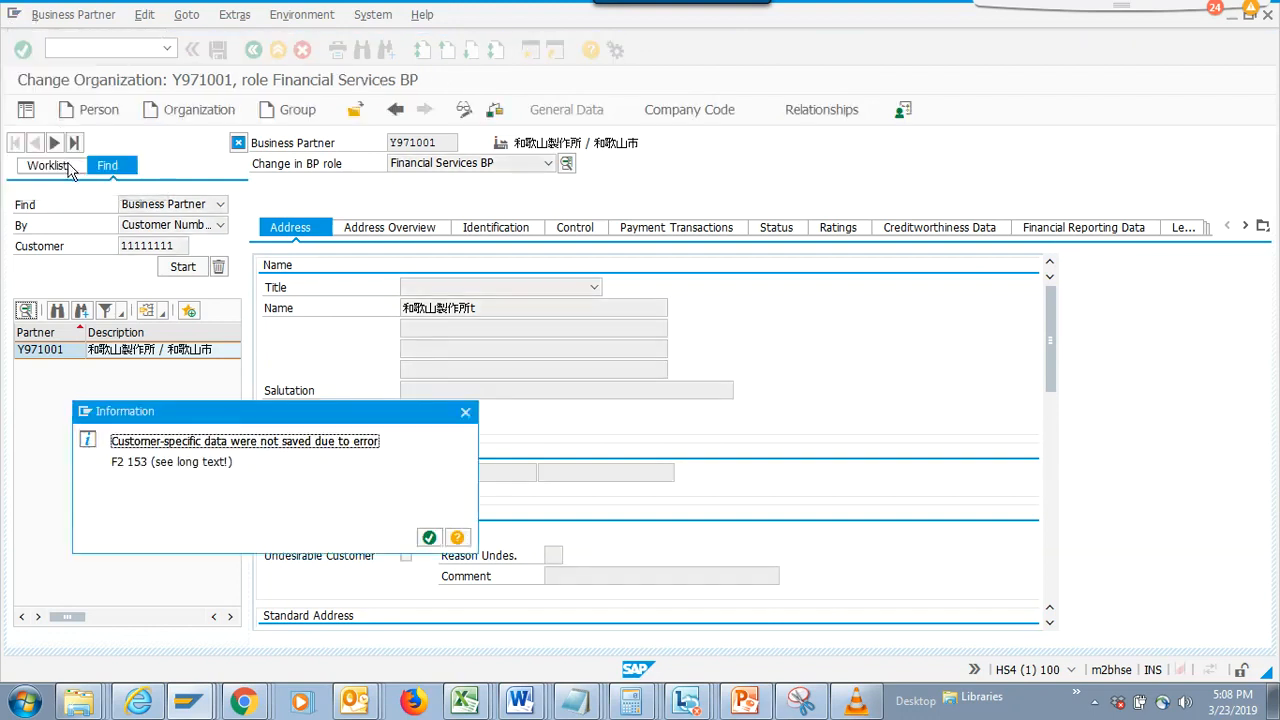
{"action": "left_click_drag", "start_coordinate": [335, 420], "coordinate": [531, 290]}
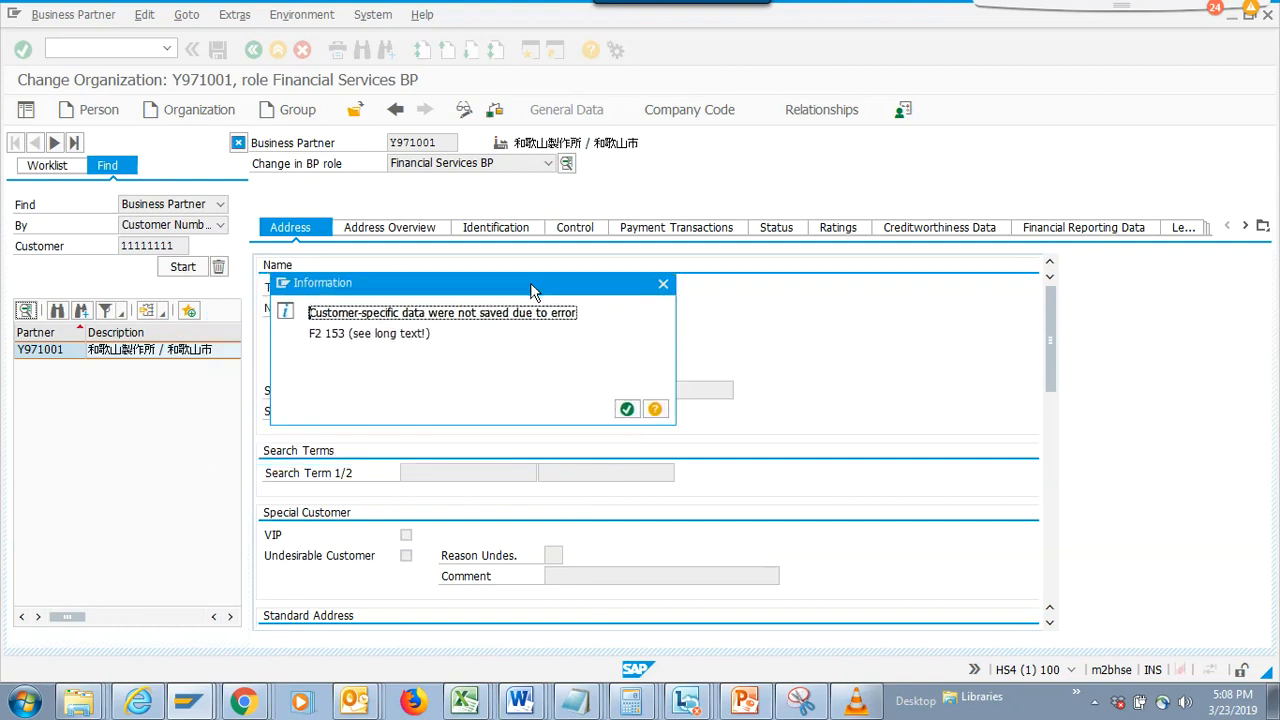
{"action": "left_click", "coordinate": [628, 410]}
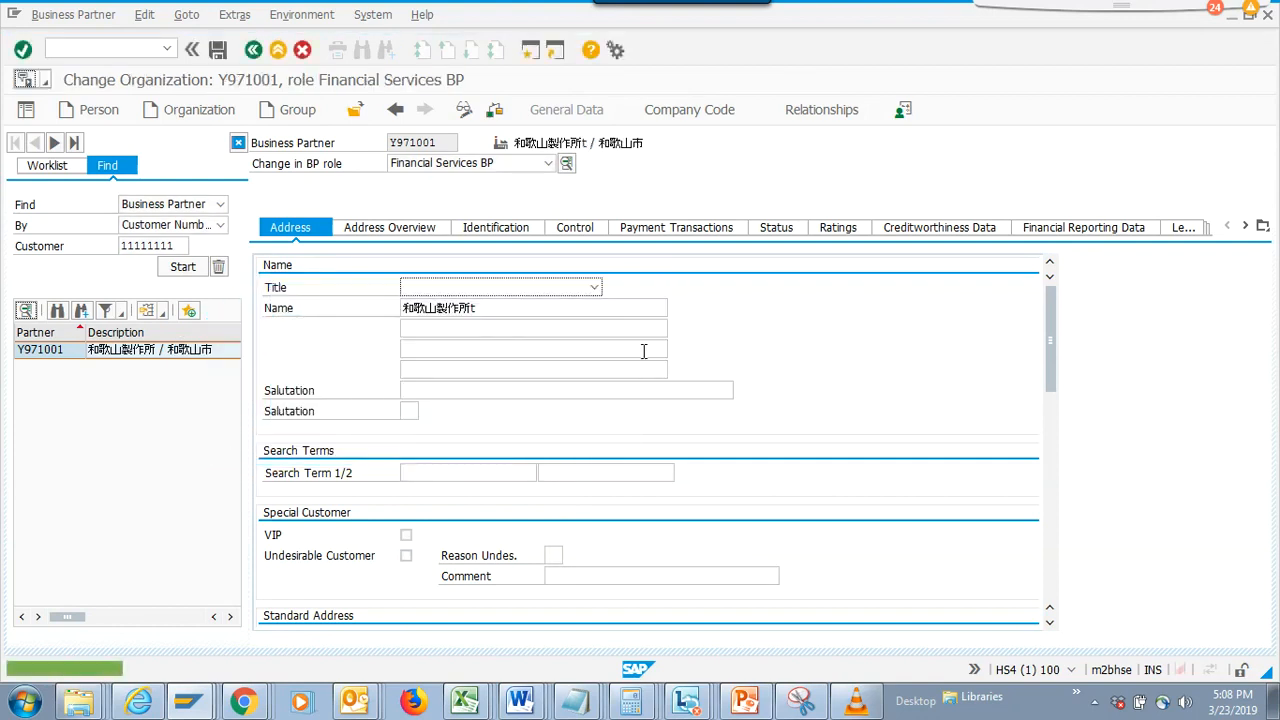
{"action": "left_click", "coordinate": [278, 49]}
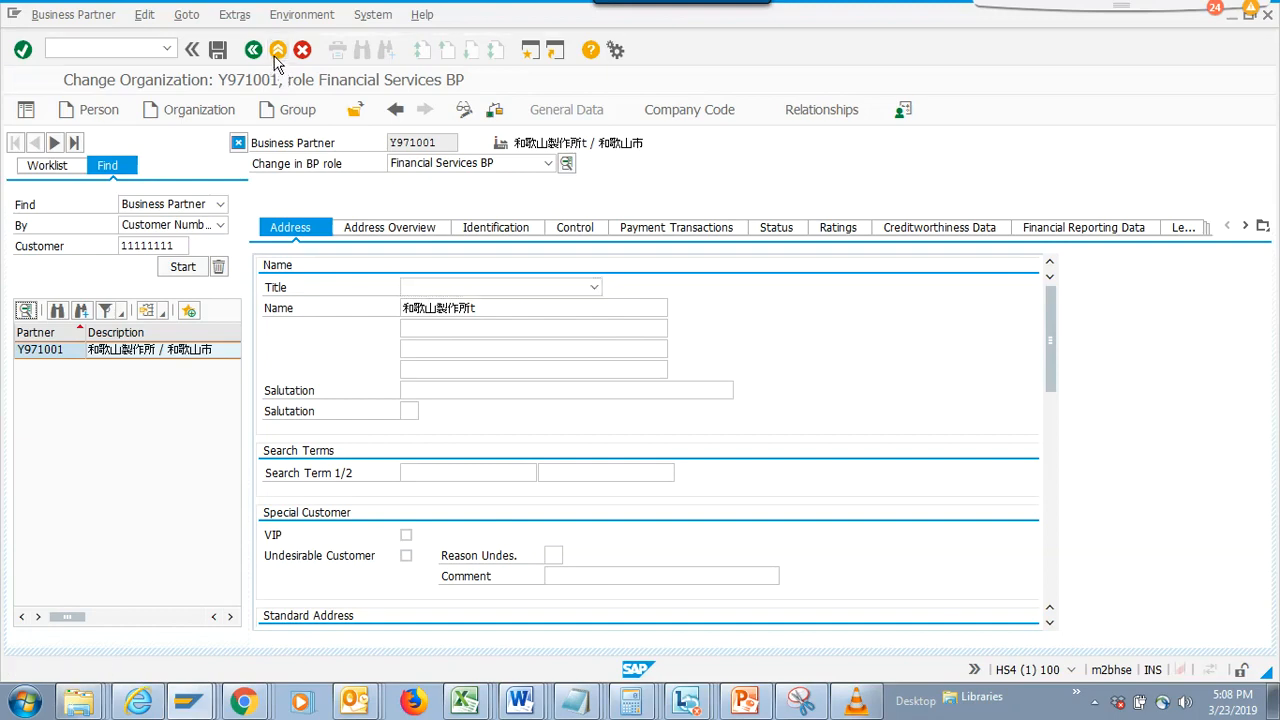
Switch to PowerPoint, go to the Evaluation of Business Partner/Roles slide and select the transaction name BPB1 in its title
{"action": "key", "text": "alt+Tab"}
{"action": "key", "text": "alt+Tab"}
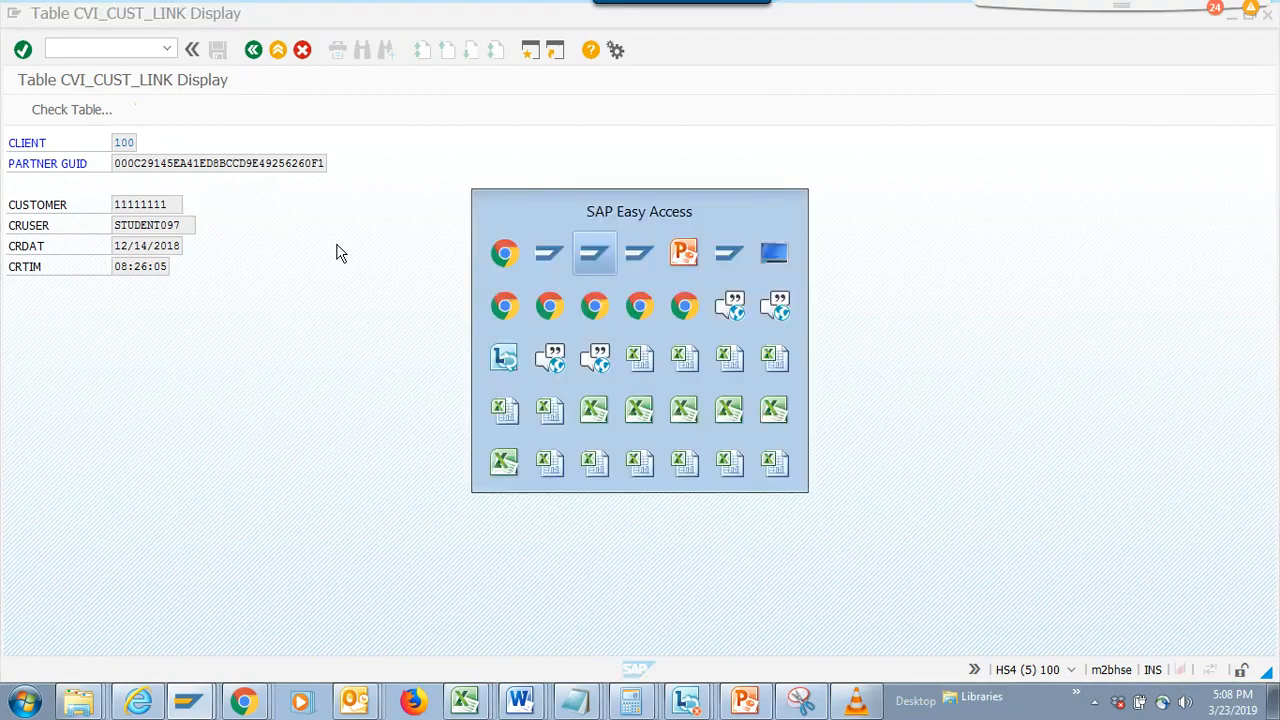
{"action": "key", "text": "alt+Tab"}
{"action": "key", "text": "alt+Tab"}
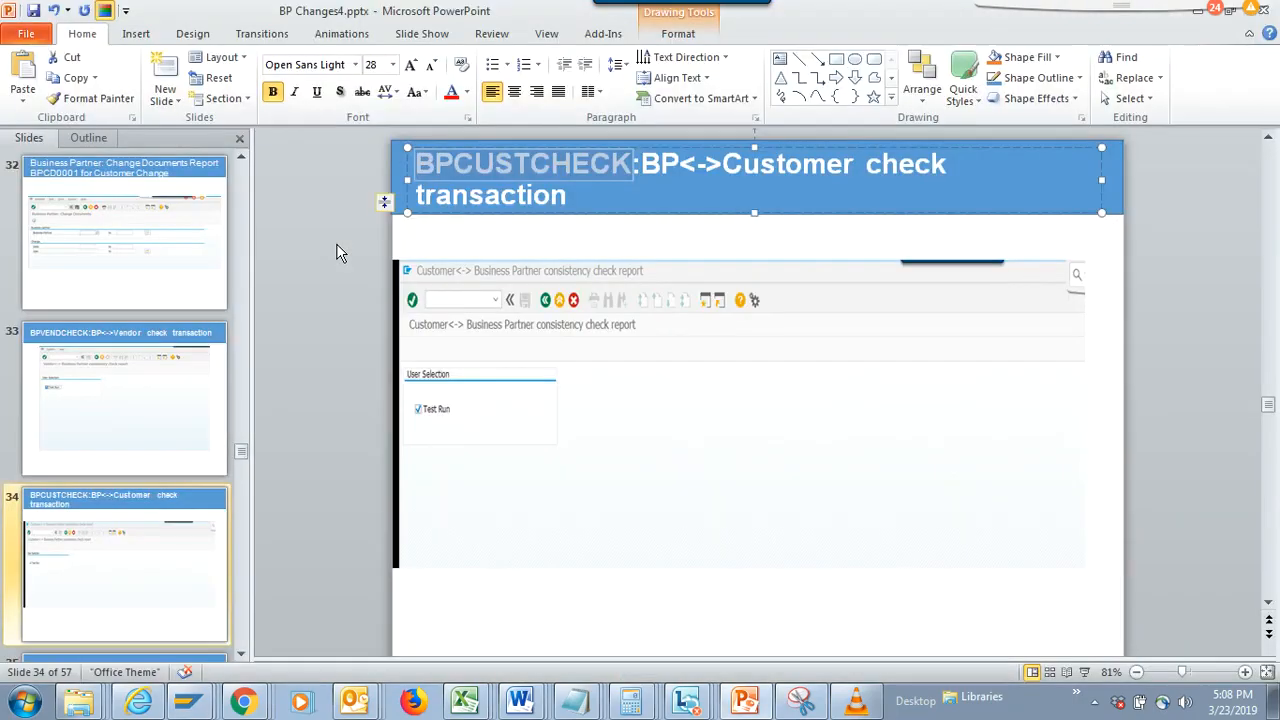
{"action": "key", "text": "Page_Down"}
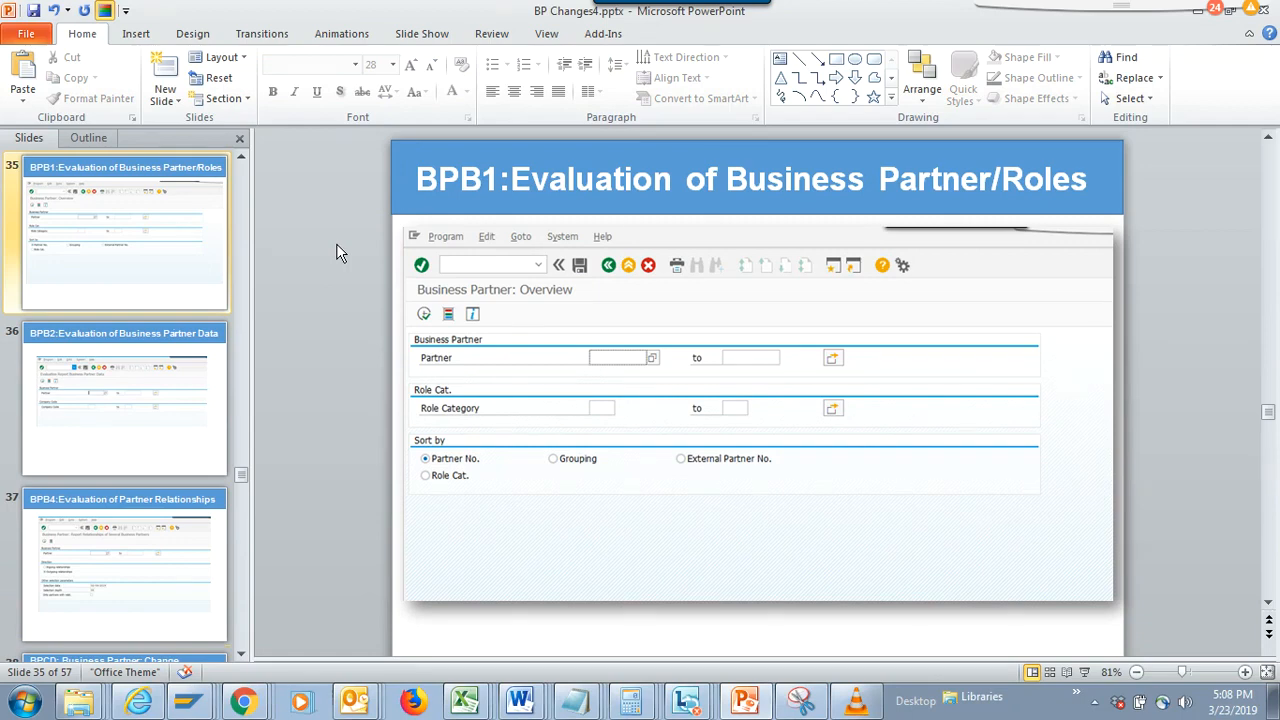
{"action": "left_click", "coordinate": [460, 188]}
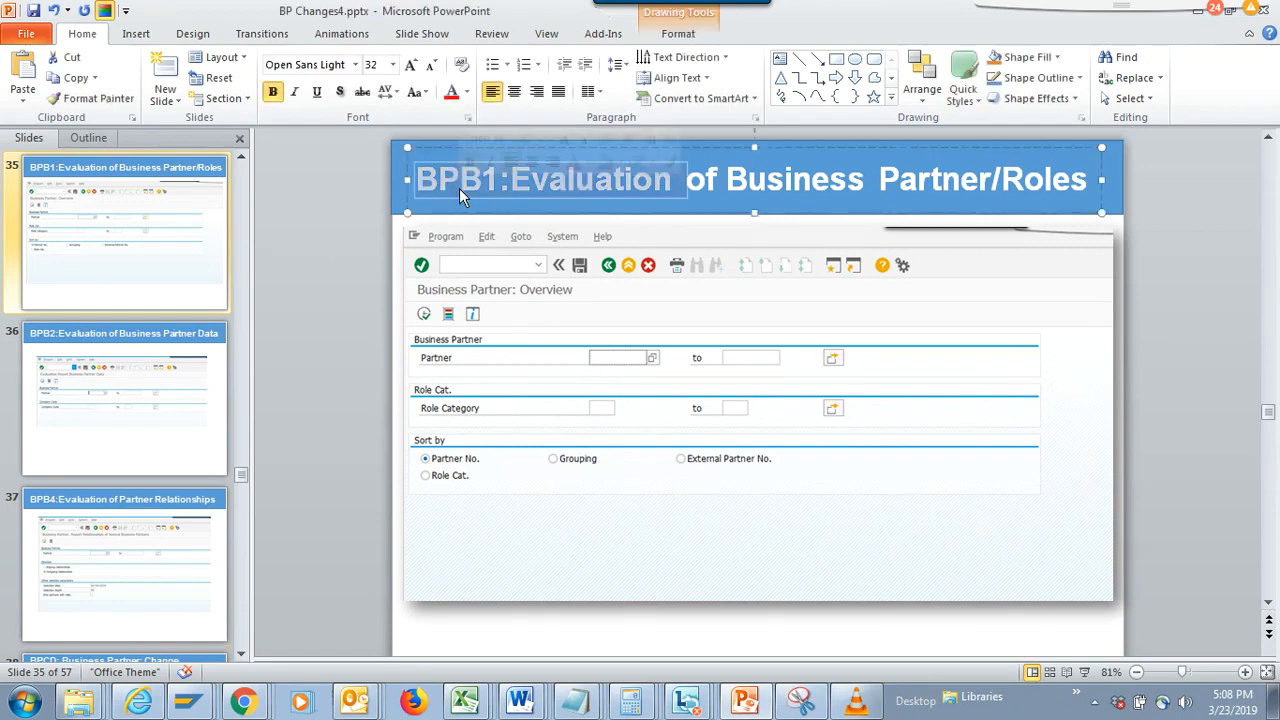
{"action": "left_click", "coordinate": [498, 180]}
{"action": "left_click_drag", "start_coordinate": [498, 180], "coordinate": [418, 180]}
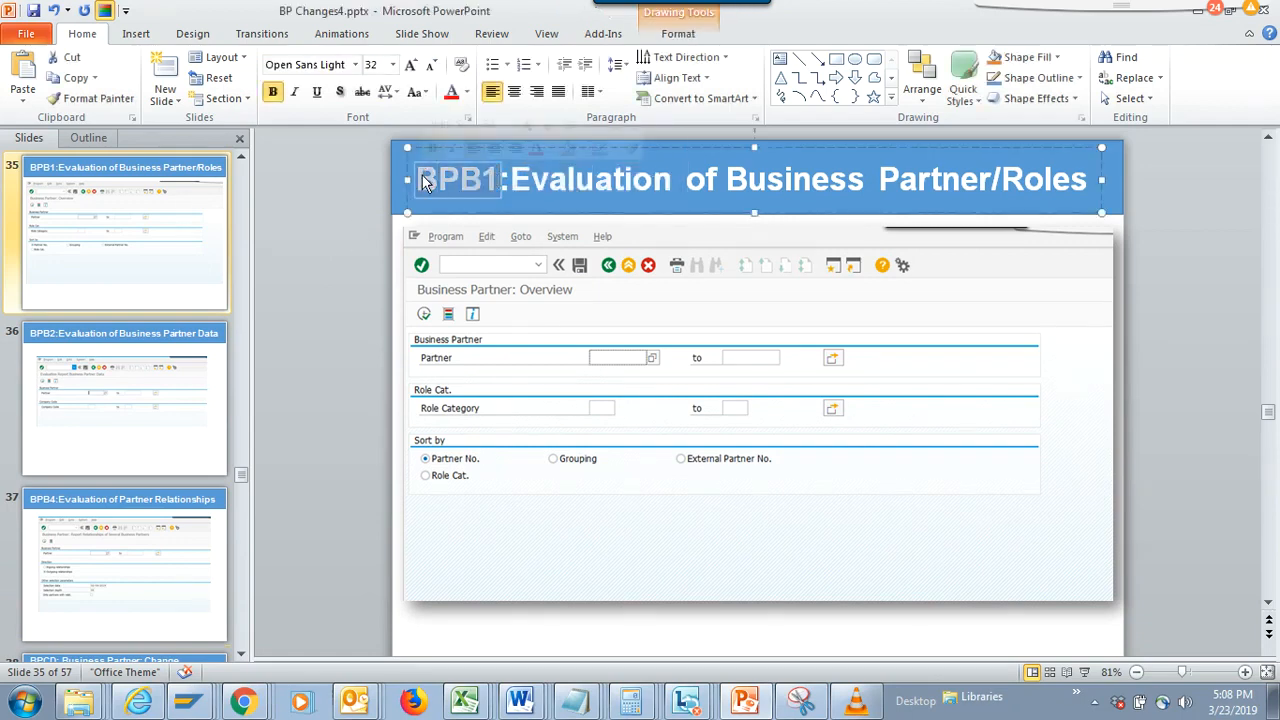
Switch to the SAP Easy Access session, start transaction BPB1 and execute the report without selection criteria
{"action": "key", "text": "alt+Tab"}
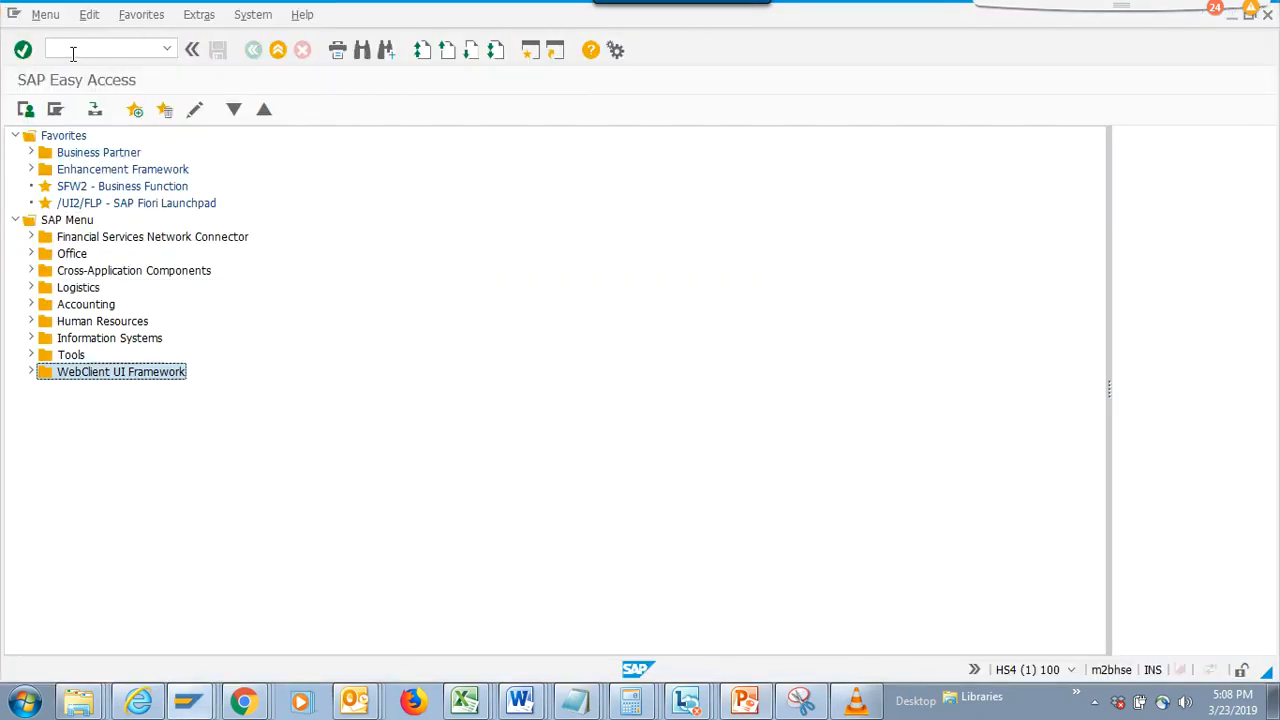
{"action": "left_click", "coordinate": [73, 54]}
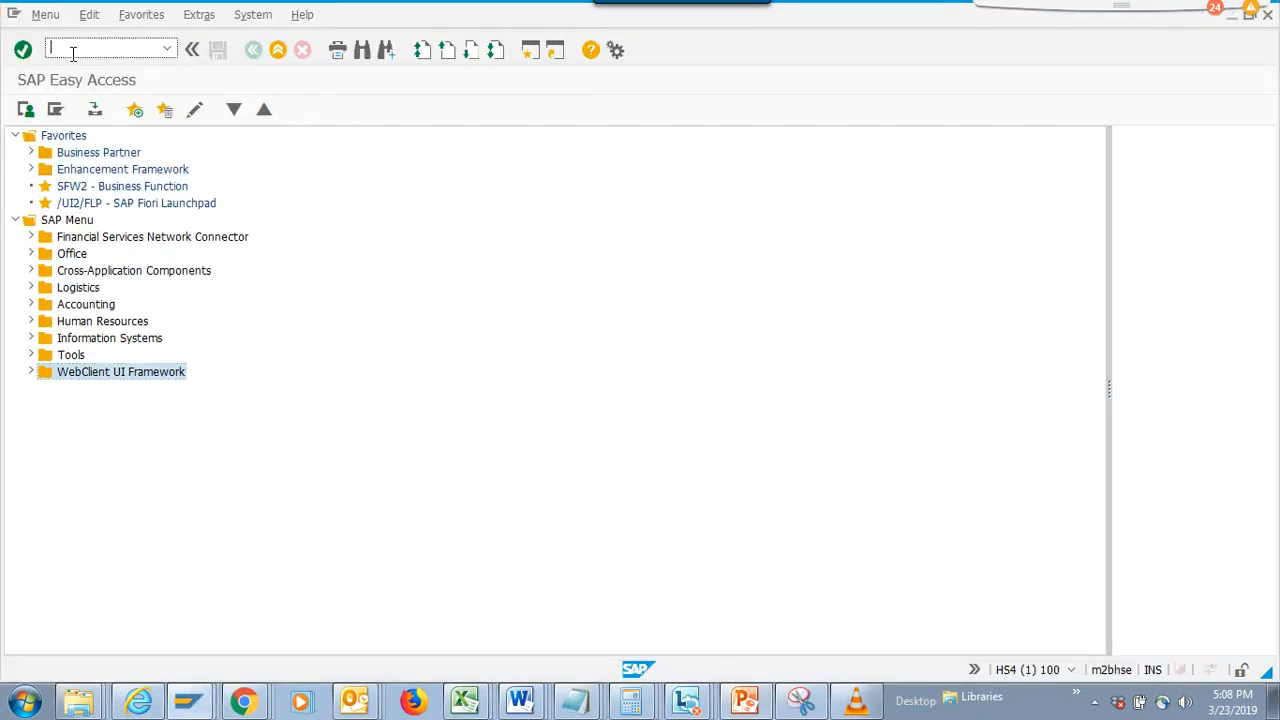
{"action": "type", "text": "/n"}
{"action": "type", "text": "BPR1"}
{"action": "key", "text": "Return"}
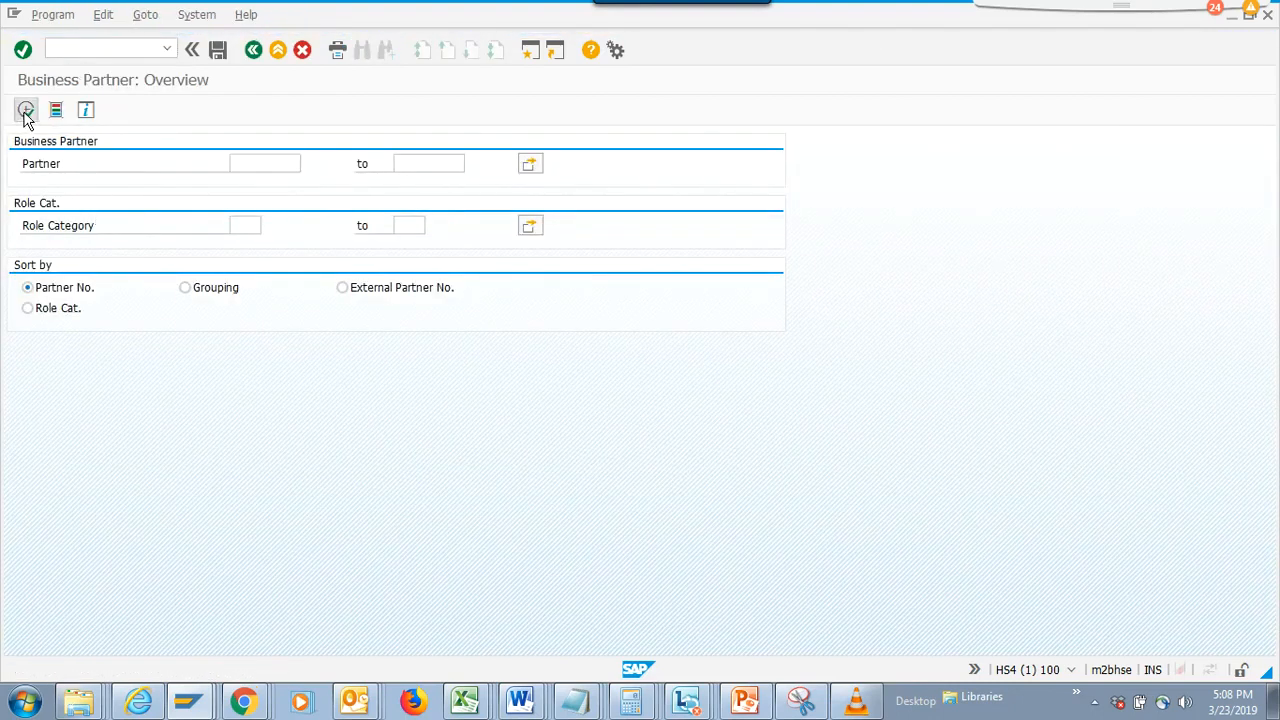
{"action": "left_click", "coordinate": [26, 111]}
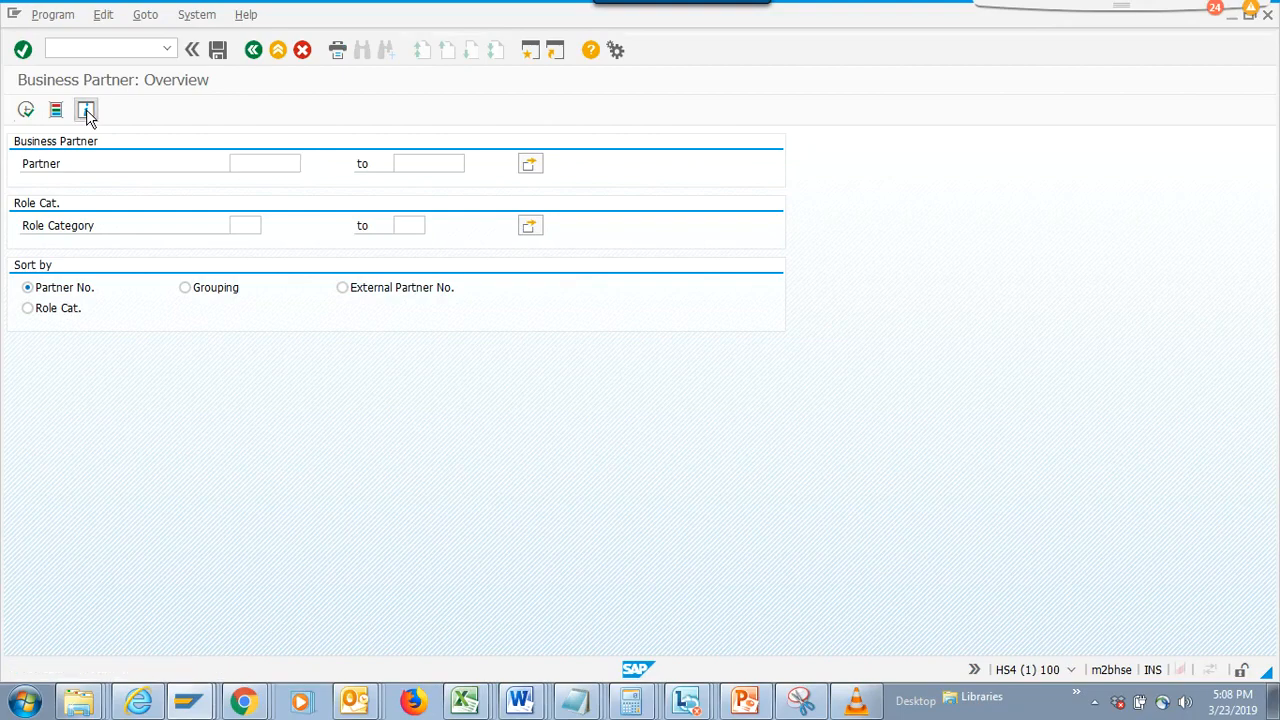
Read the documentation of the Business Partner: Overview report, close it and switch to the PowerPoint presentation
{"action": "left_click", "coordinate": [86, 111]}
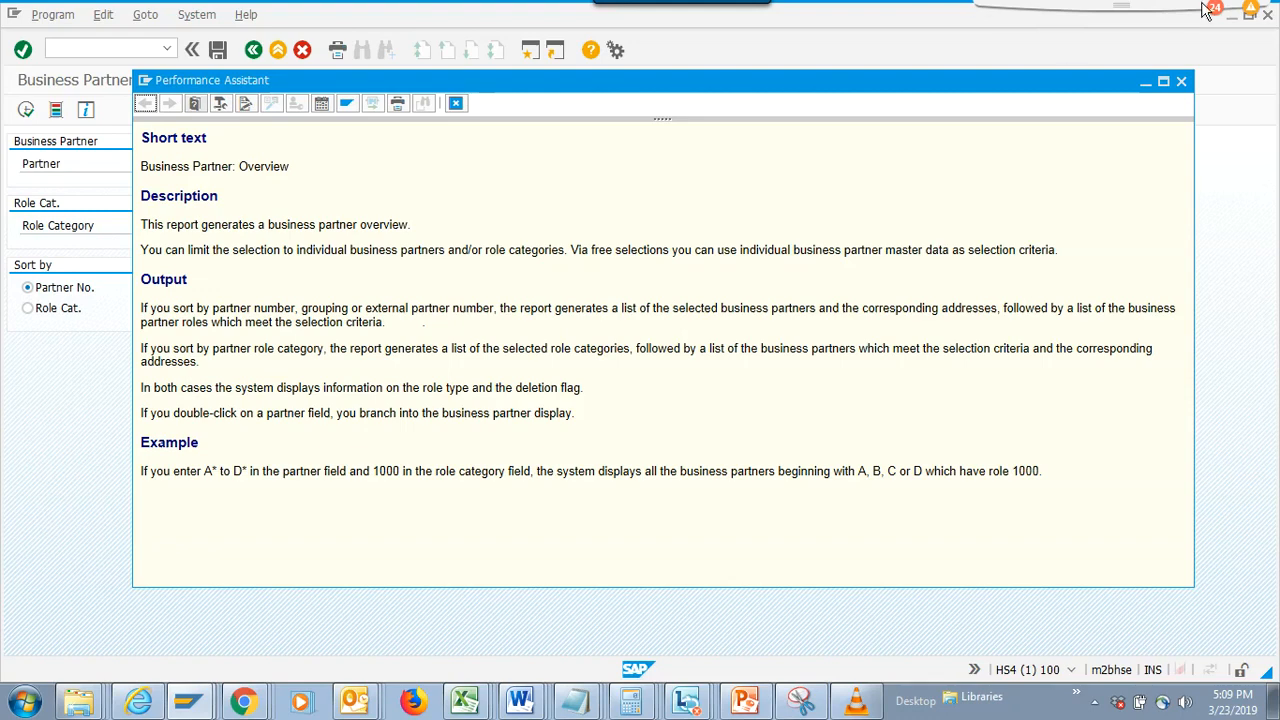
{"action": "left_click", "coordinate": [1181, 81]}
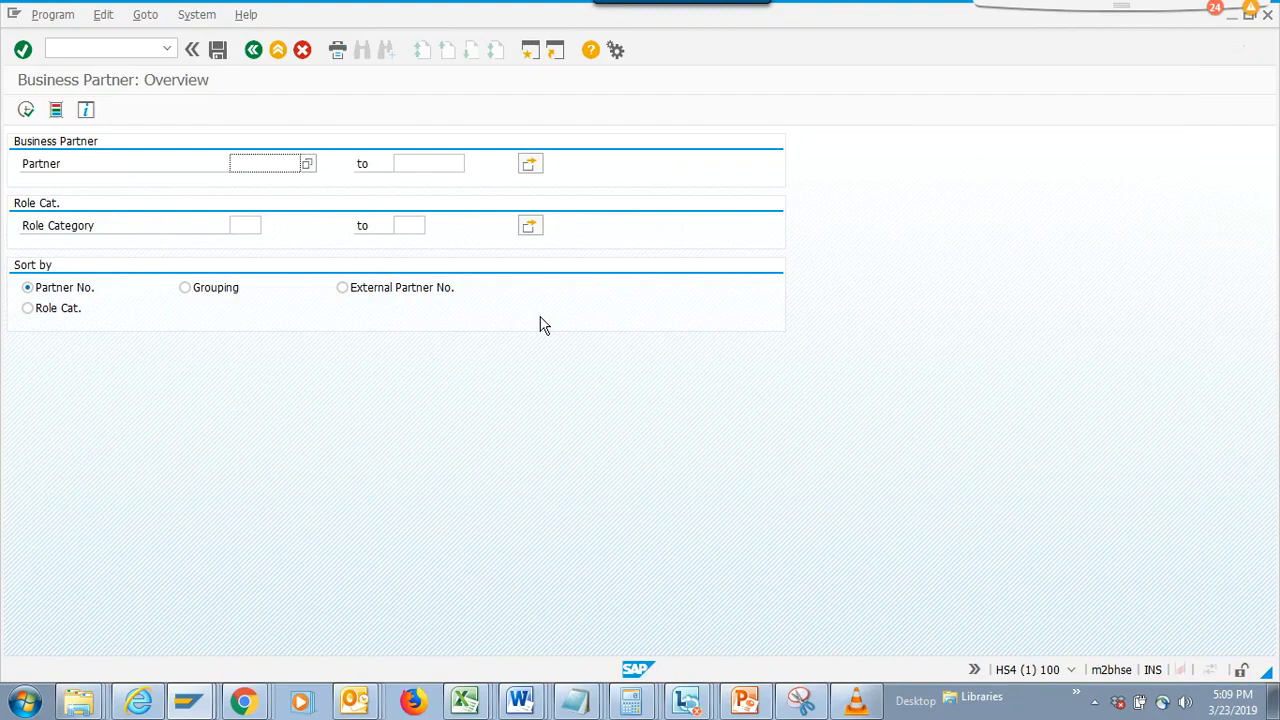
{"action": "key", "text": "alt+Tab"}
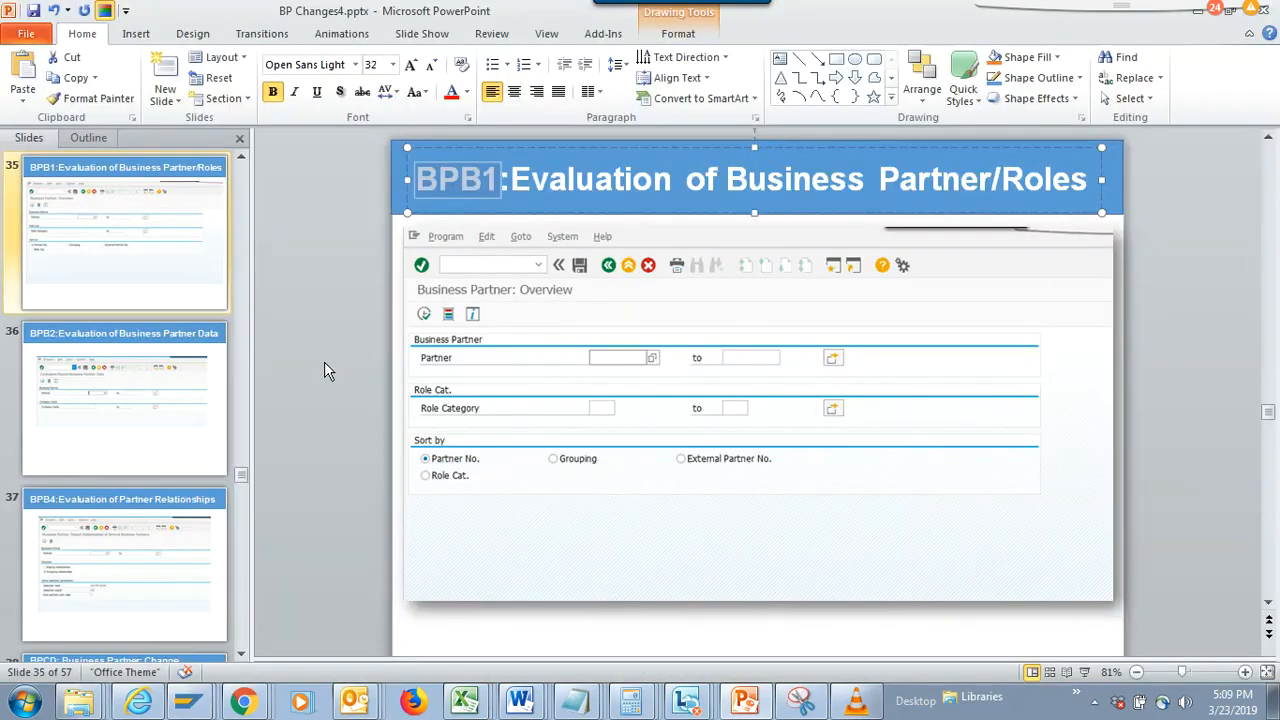
Return to the SAP session, run /nsu53 to review the authorization checks for BPB1, and go back to SAP Easy Access
{"action": "key", "text": "alt+Tab"}
{"action": "left_click", "coordinate": [117, 54]}
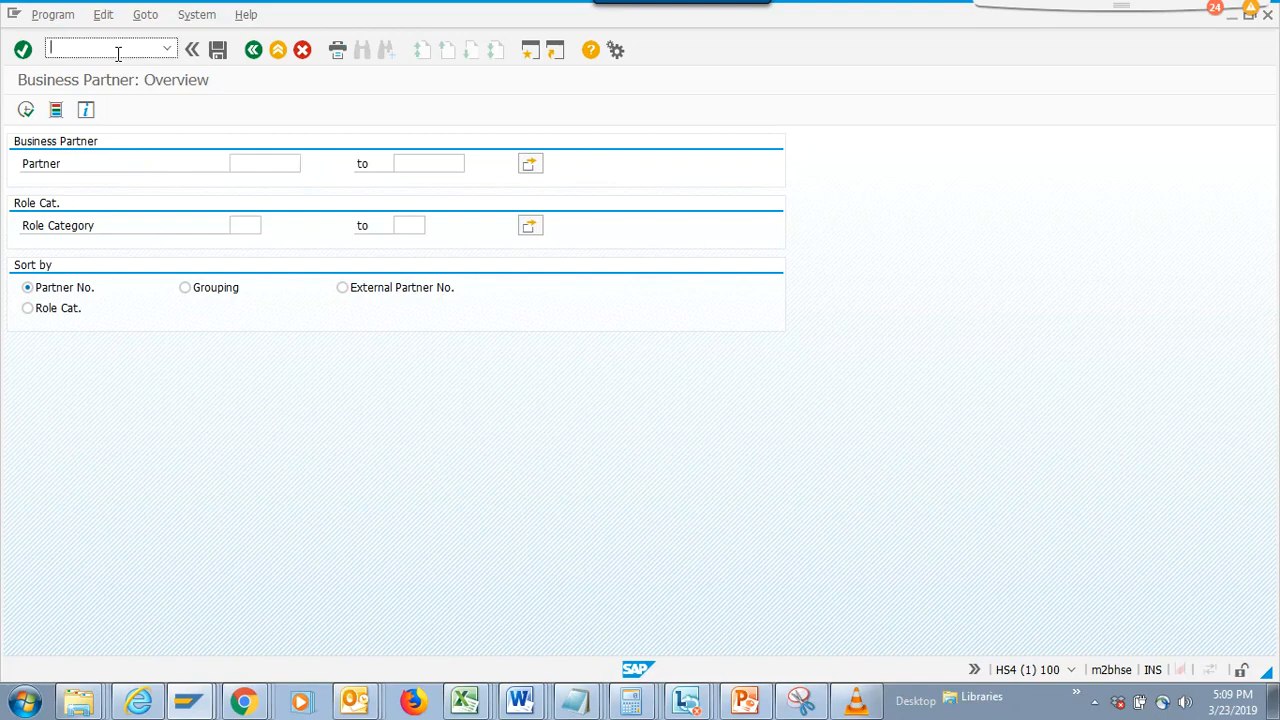
{"action": "type", "text": "/nsu53"}
{"action": "key", "text": "Return"}
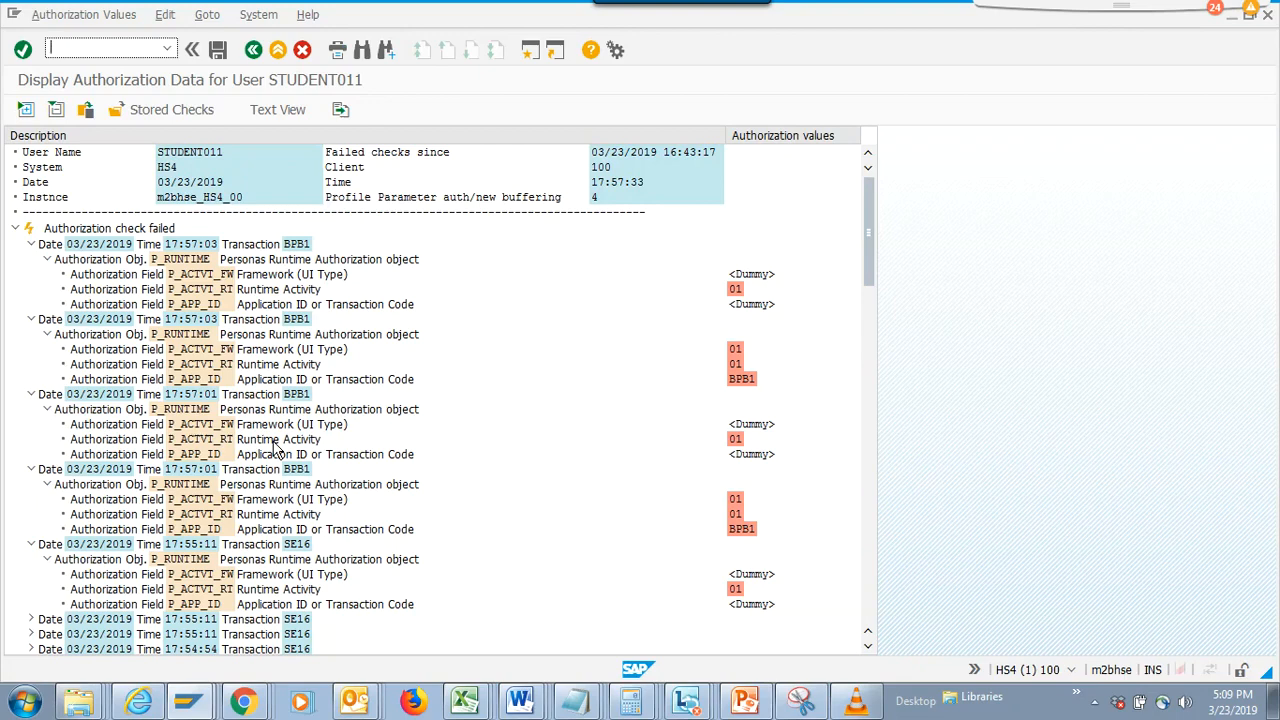
{"action": "left_click", "coordinate": [252, 50]}
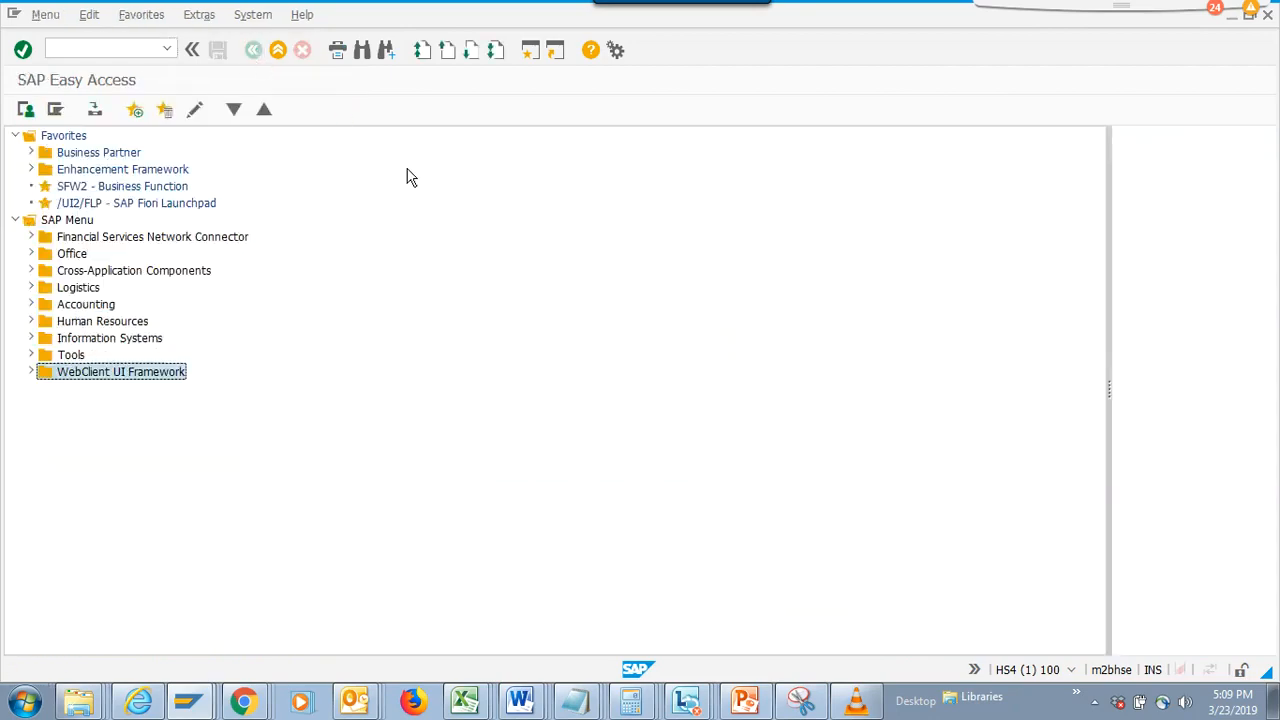
Switch to PowerPoint, go to the Evaluation of Business Partner Data slide and select the transaction name BPB2 in its title
{"action": "key", "text": "alt+Tab"}
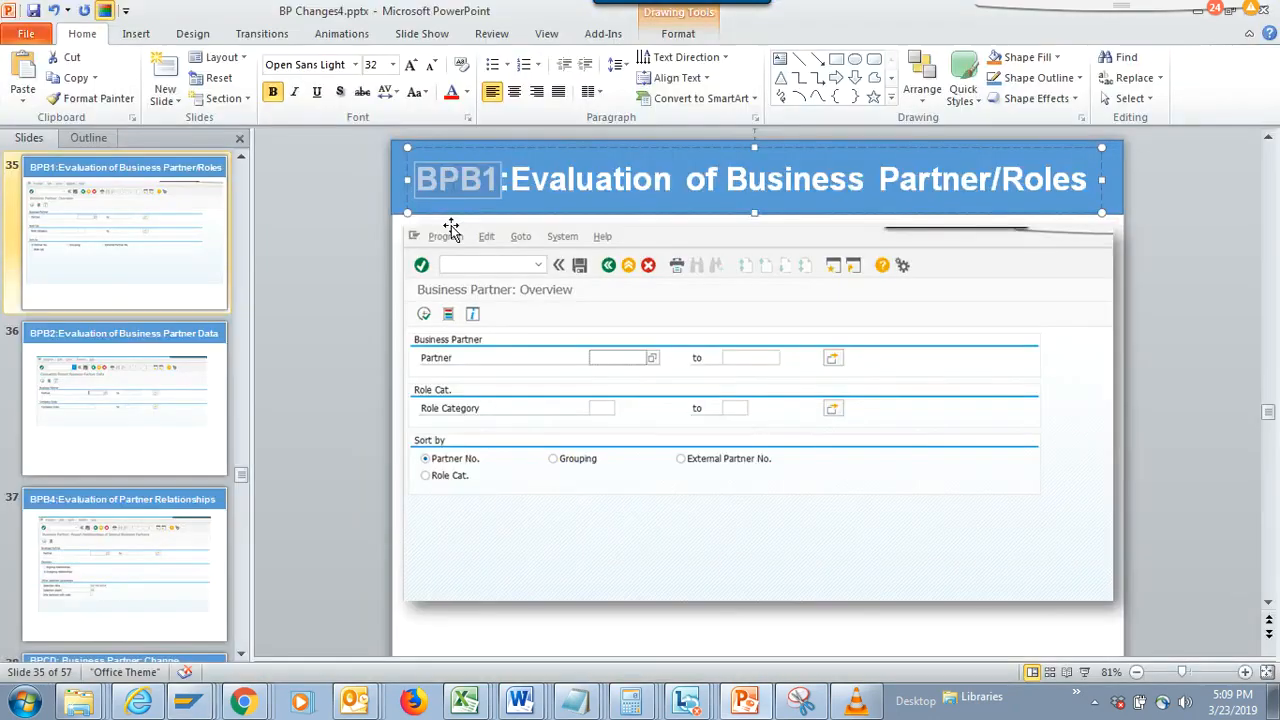
{"action": "left_click", "coordinate": [155, 393]}
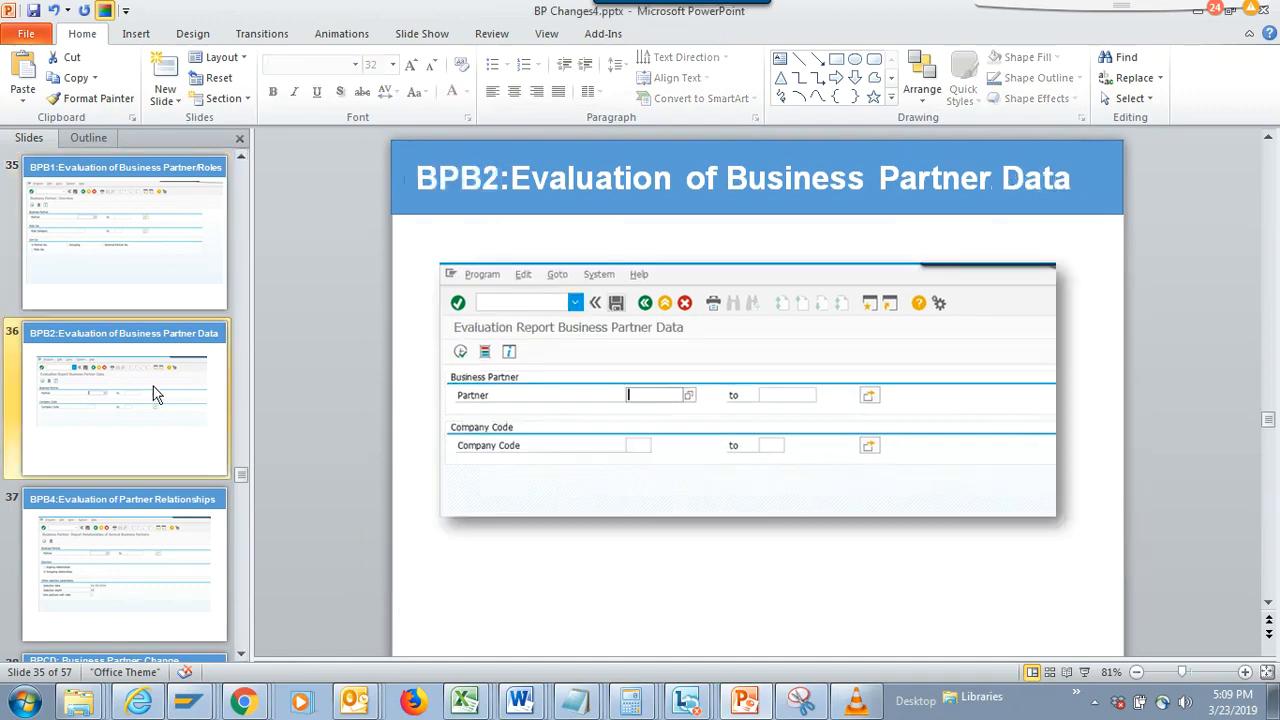
{"action": "left_click", "coordinate": [500, 180]}
{"action": "left_click_drag", "start_coordinate": [500, 180], "coordinate": [418, 180]}
Switch to SAP, start transaction BPB2 with /nBPB2 and execute the business partner data report without selection criteria
{"action": "key", "text": "alt+Tab"}
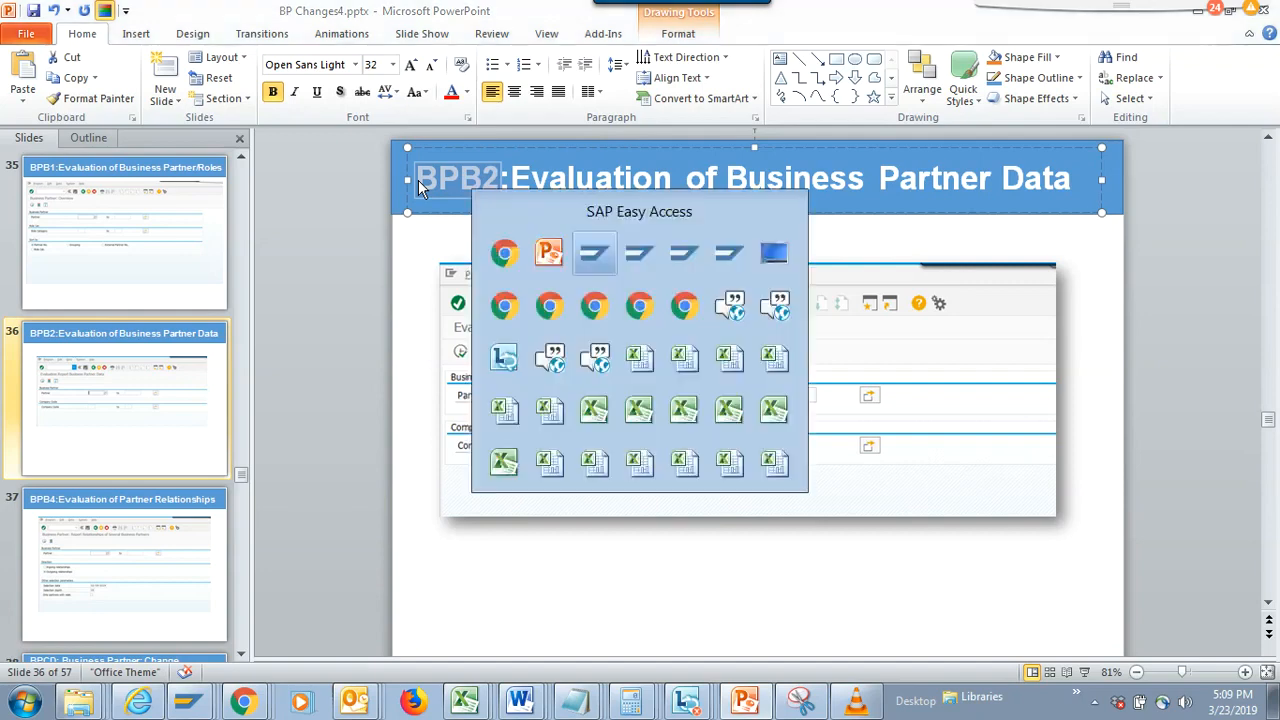
{"action": "left_click", "coordinate": [124, 47]}
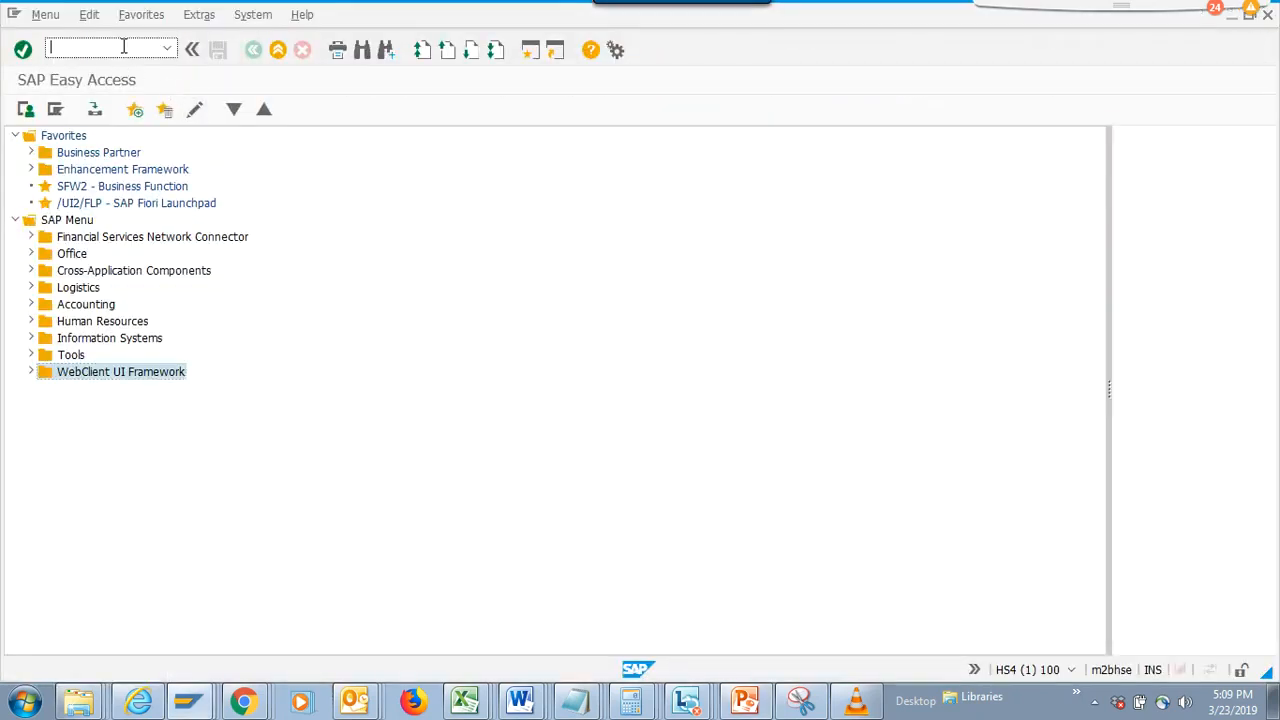
{"action": "type", "text": "/nBPB2"}
{"action": "key", "text": "Return"}
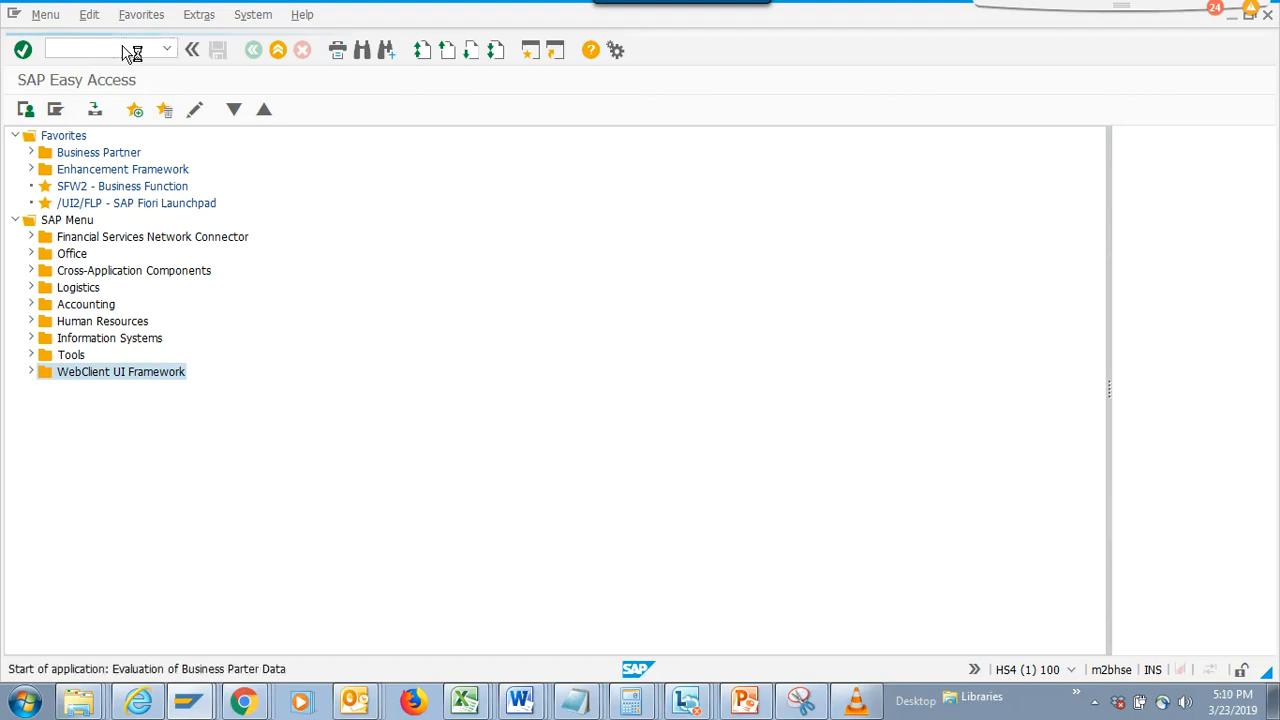
{"action": "left_click", "coordinate": [26, 110]}
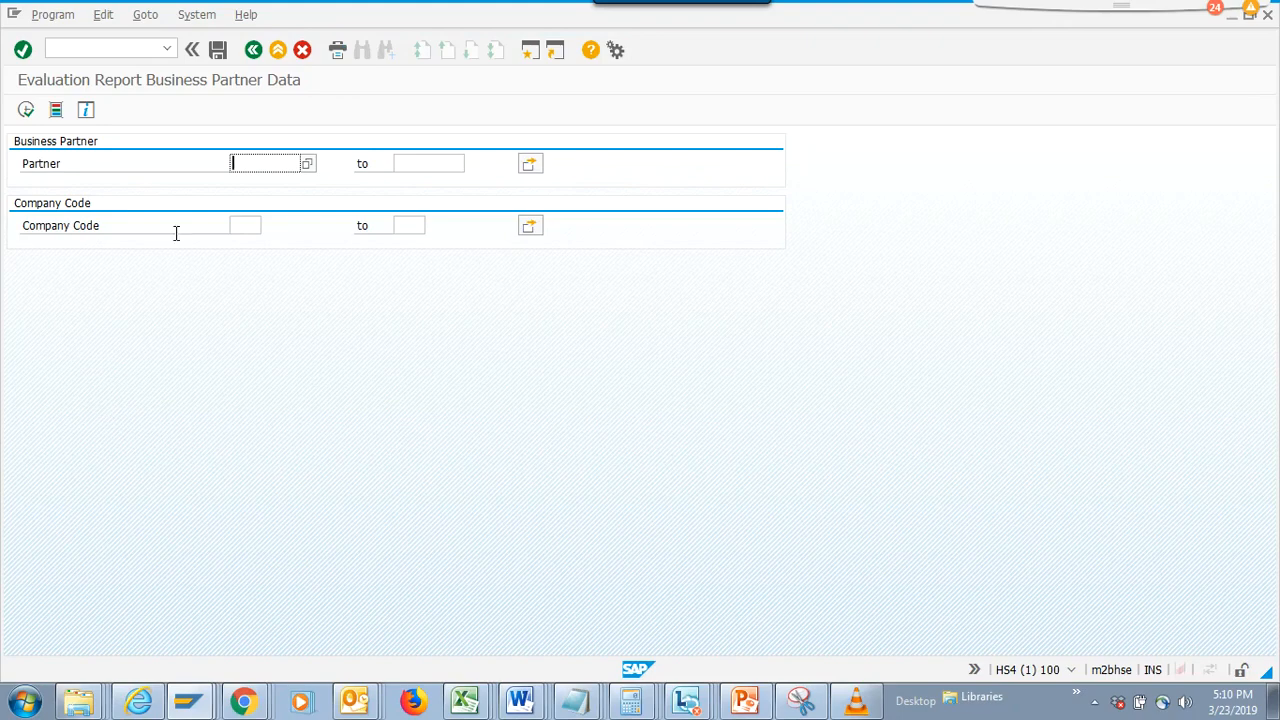
Run /nsu53 to review the authorization checks for BPB2
{"action": "left_click", "coordinate": [103, 54]}
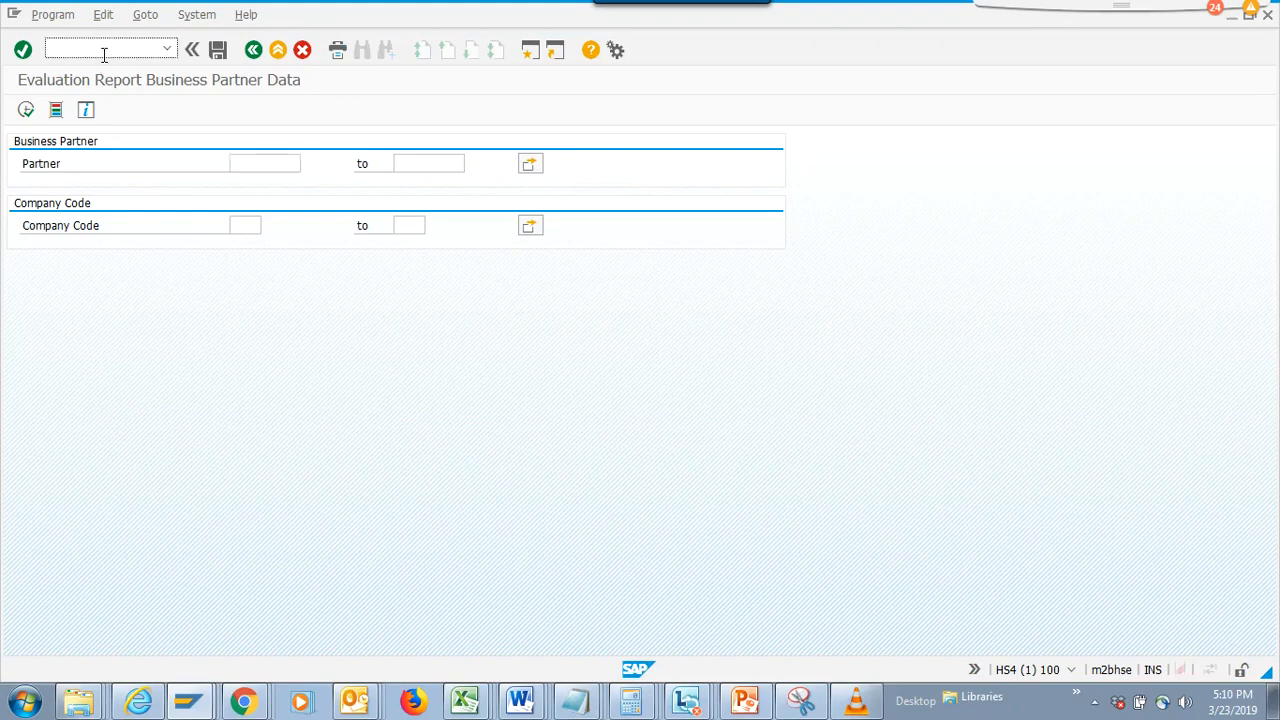
{"action": "type", "text": "/nsu53"}
{"action": "key", "text": "Return"}
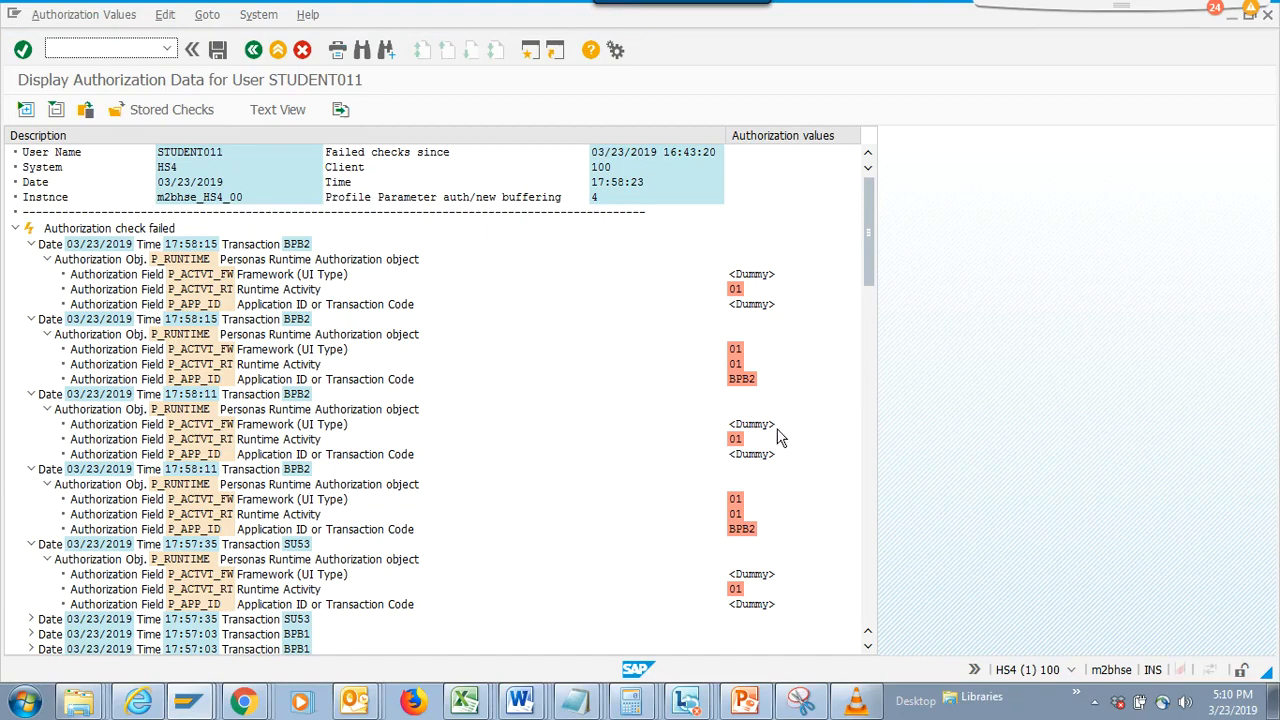
Switch to PowerPoint, go to the Evaluation of Partner Relationships slide and select the transaction name BPB4 in its title
{"action": "key", "text": "alt+Tab"}
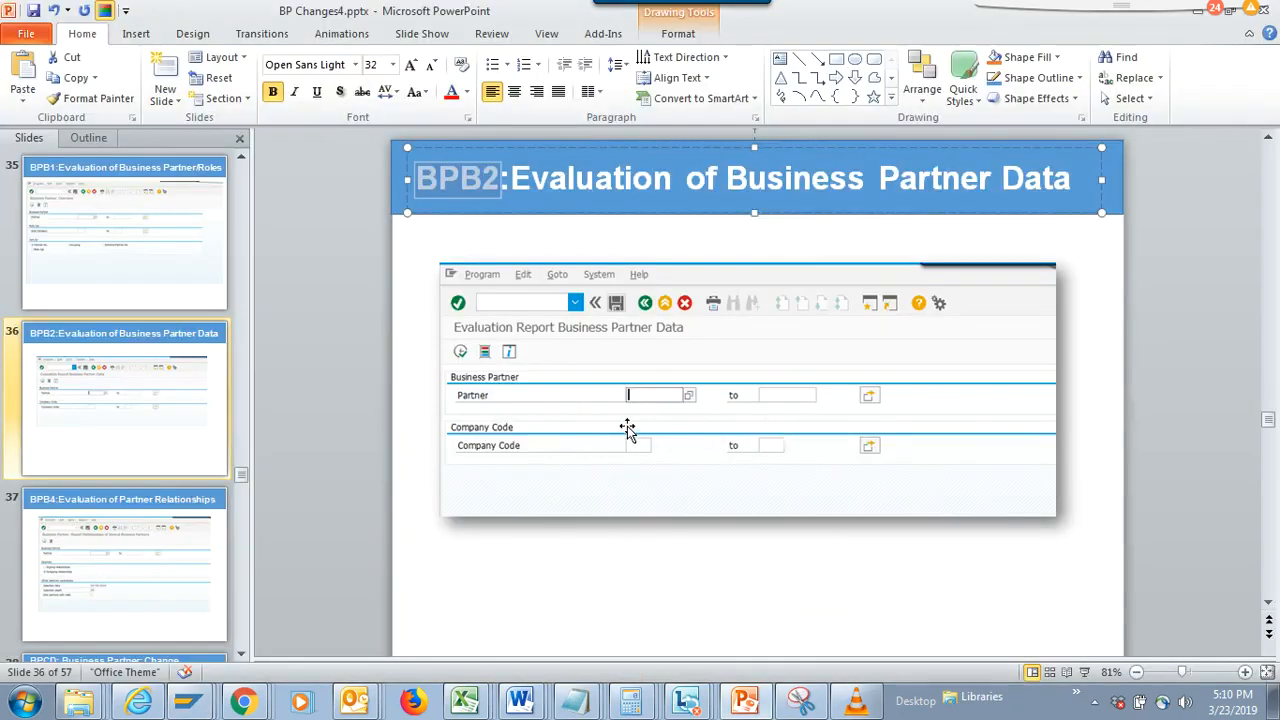
{"action": "left_click", "coordinate": [200, 515]}
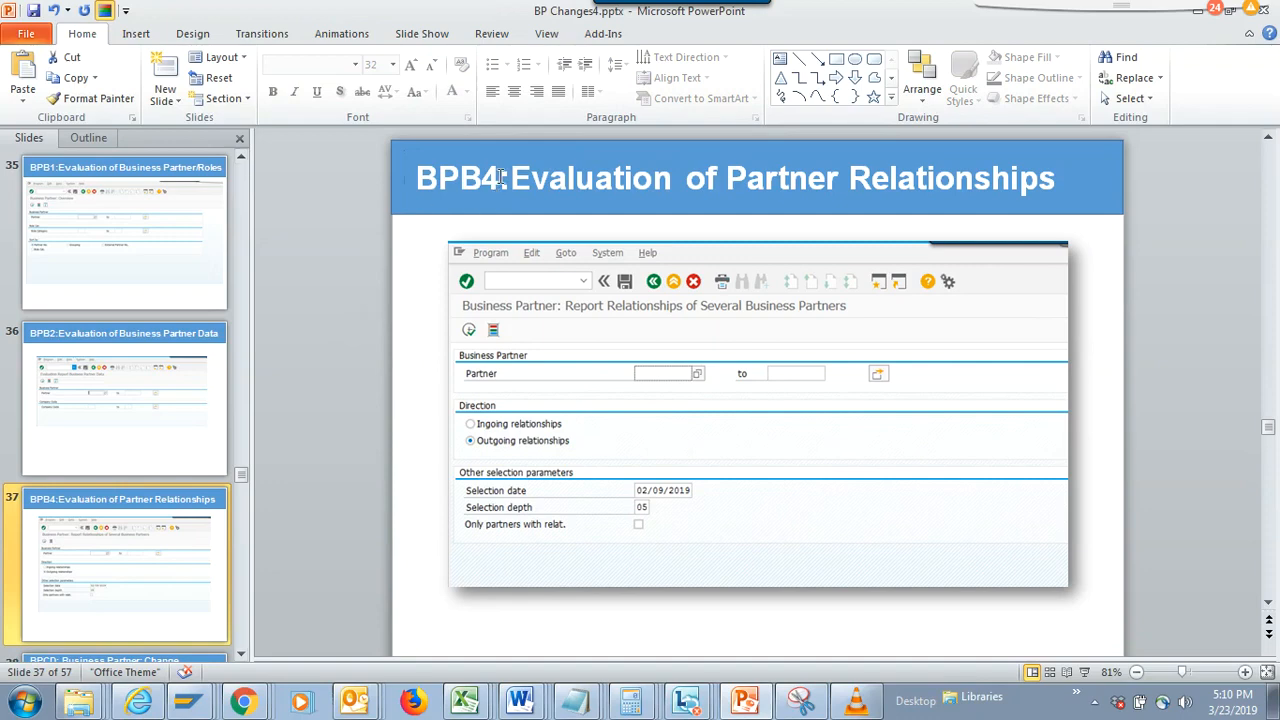
{"action": "left_click_drag", "start_coordinate": [500, 177], "coordinate": [420, 186]}
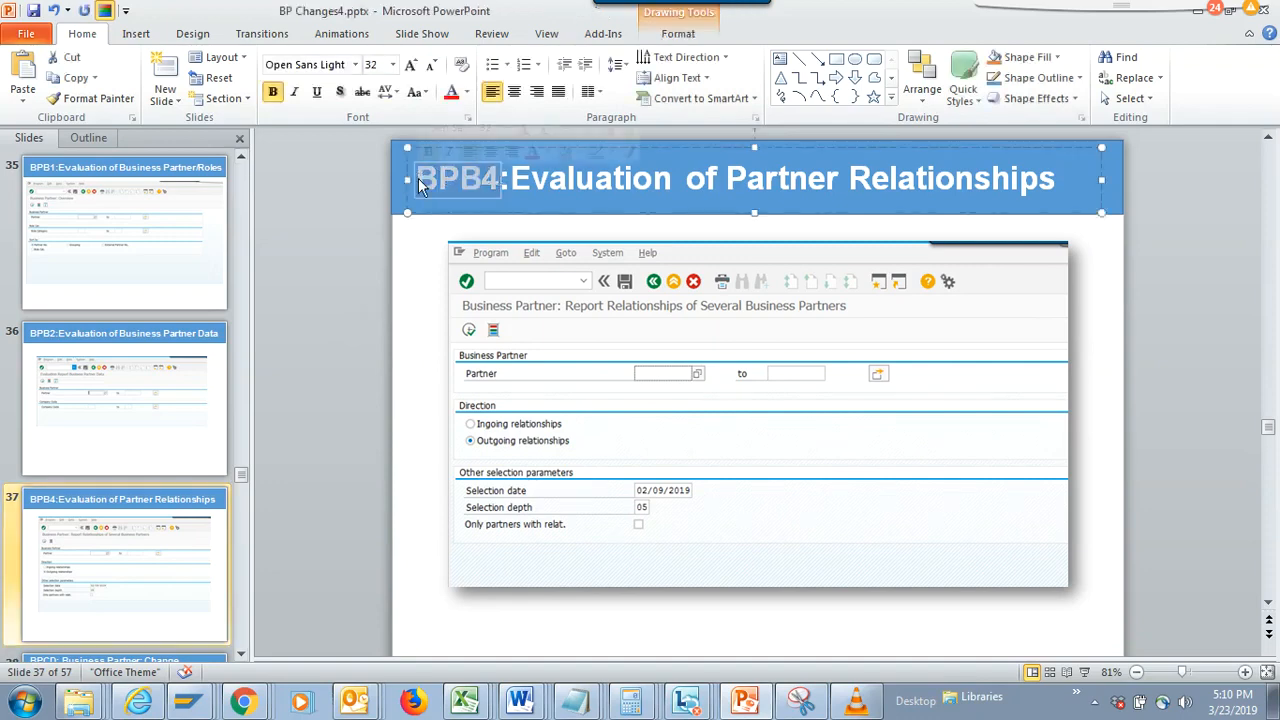
Switch to SAP, start transaction BPB4 with /nBPB4 and execute the relationships report with its default selections
{"action": "key", "text": "alt+Tab"}
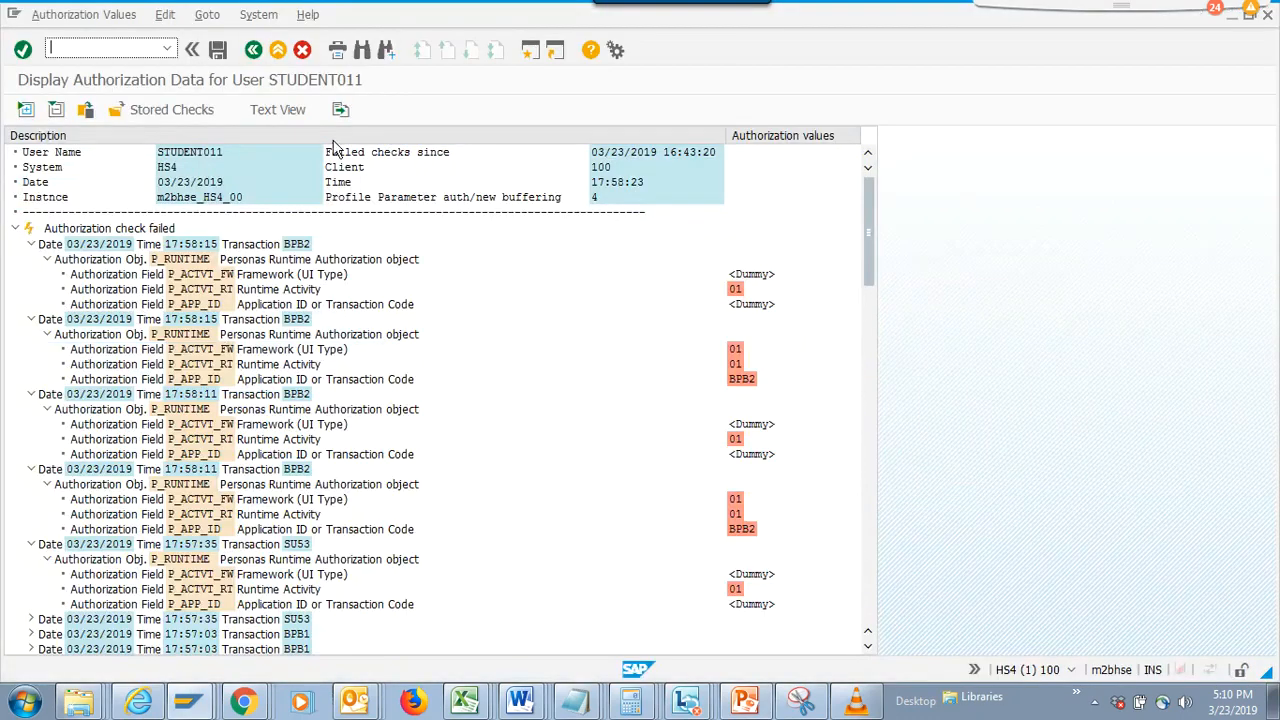
{"action": "left_click", "coordinate": [166, 49]}
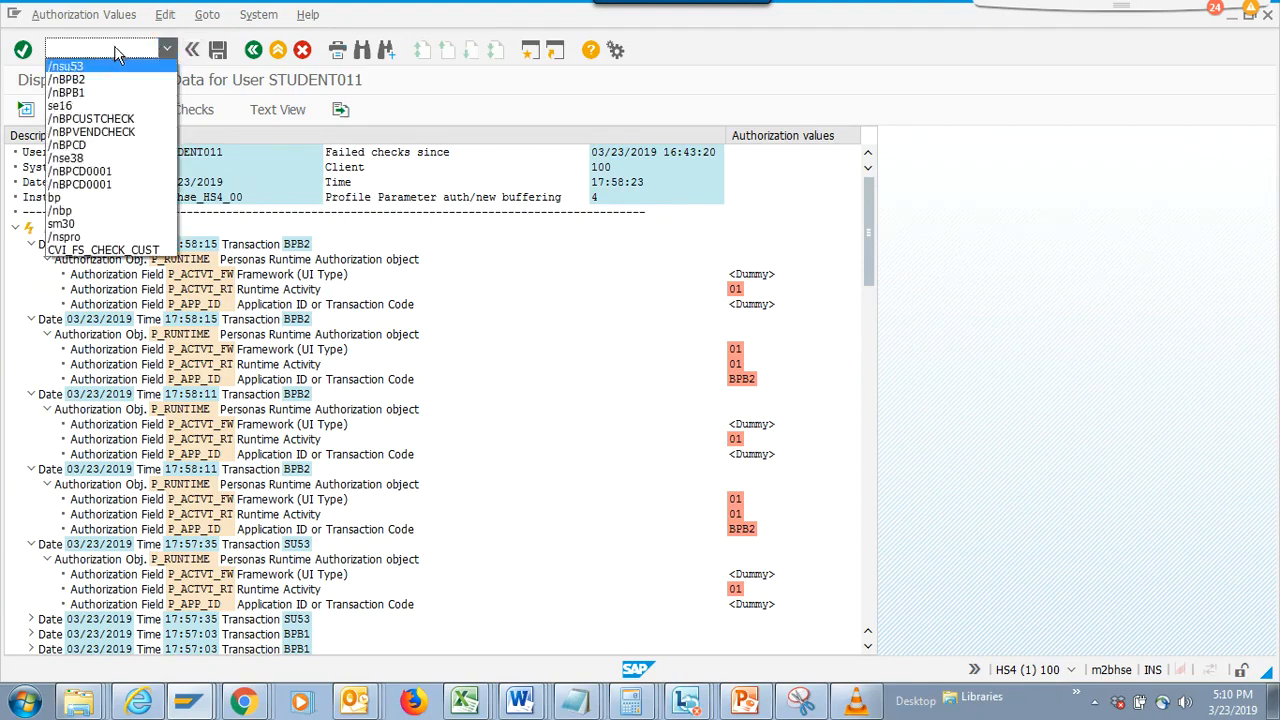
{"action": "left_click", "coordinate": [116, 48]}
{"action": "type", "text": "/nBPB4"}
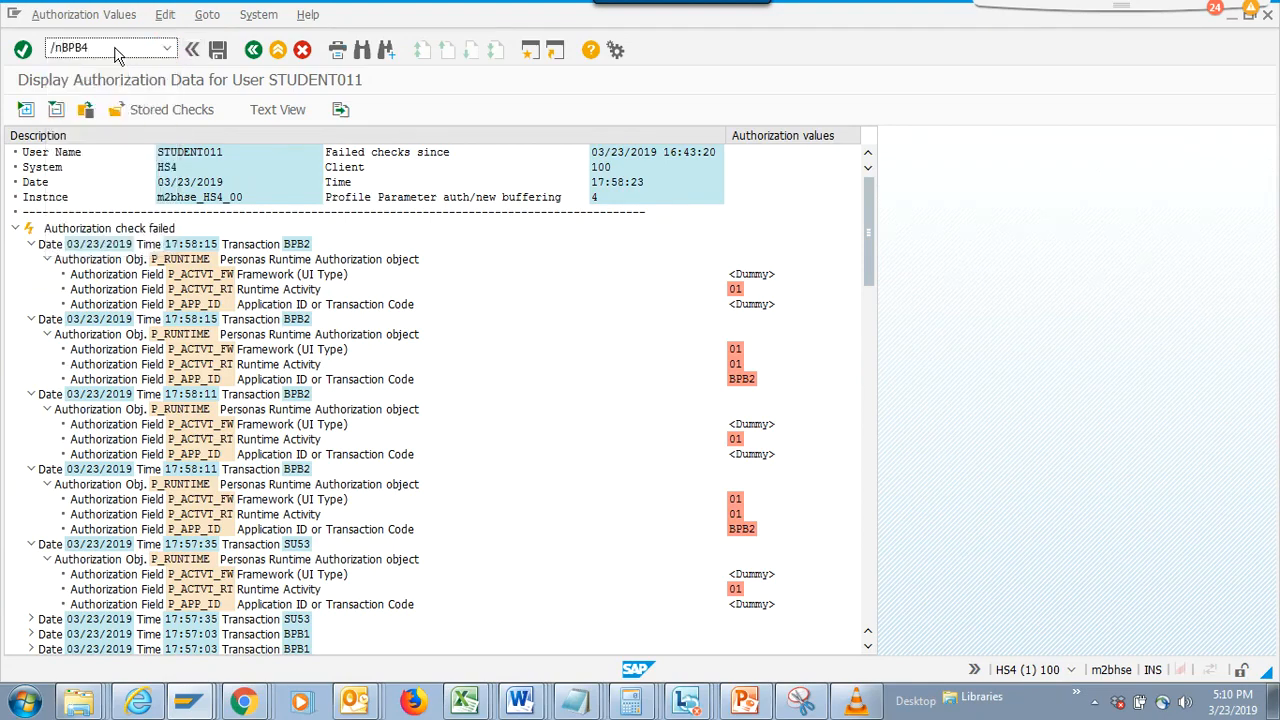
{"action": "key", "text": "Return"}
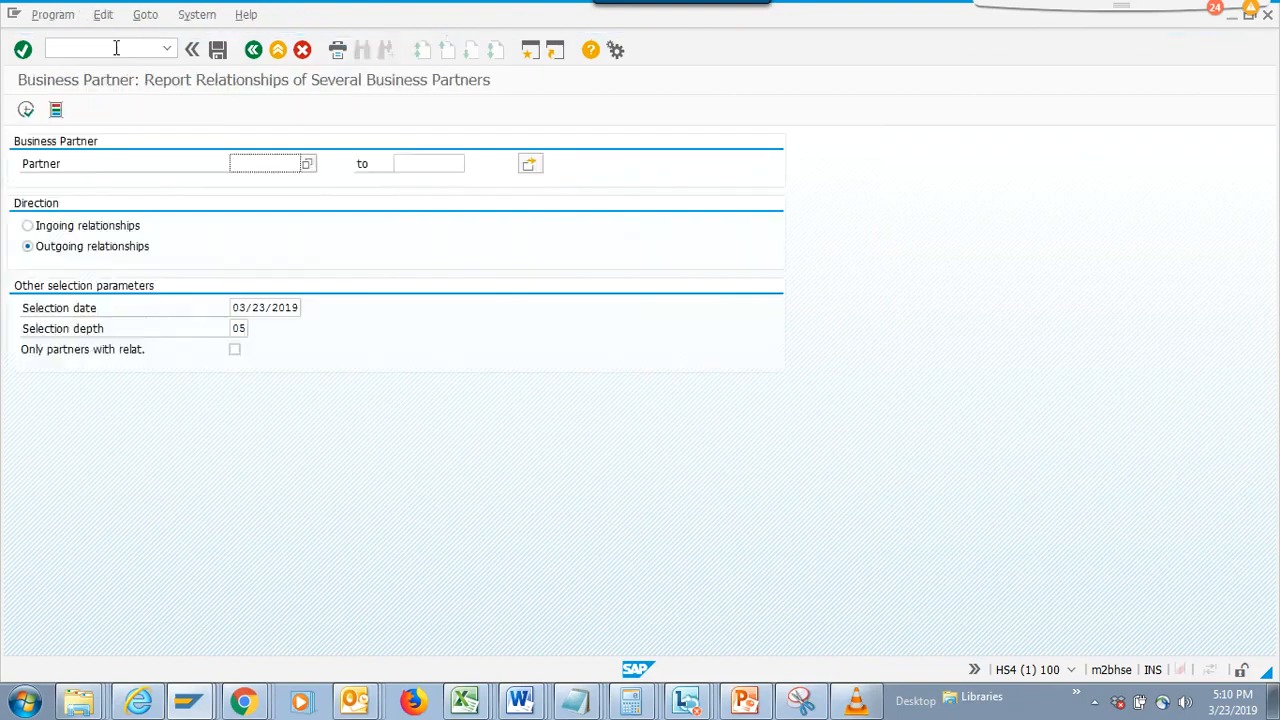
{"action": "left_click", "coordinate": [26, 109]}
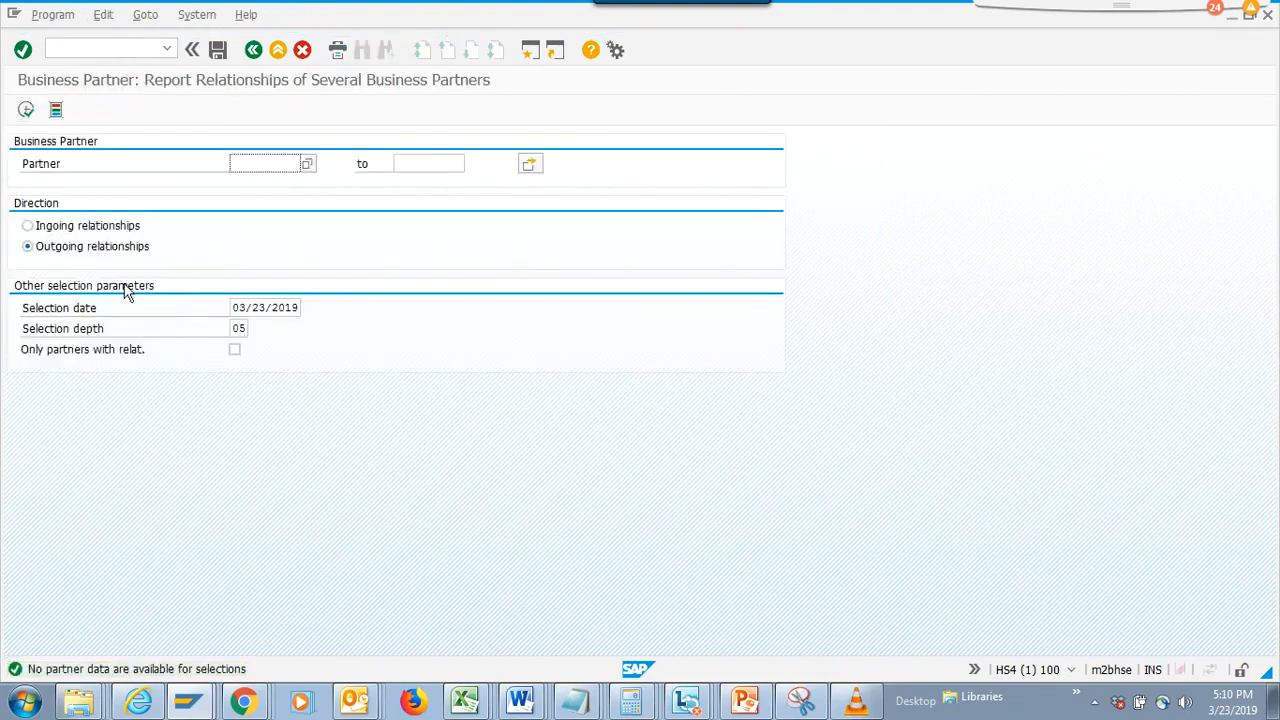
Run /nsu53 to review the authorization checks for BPB4
{"action": "left_click", "coordinate": [126, 50]}
{"action": "type", "text": "/nsu53"}
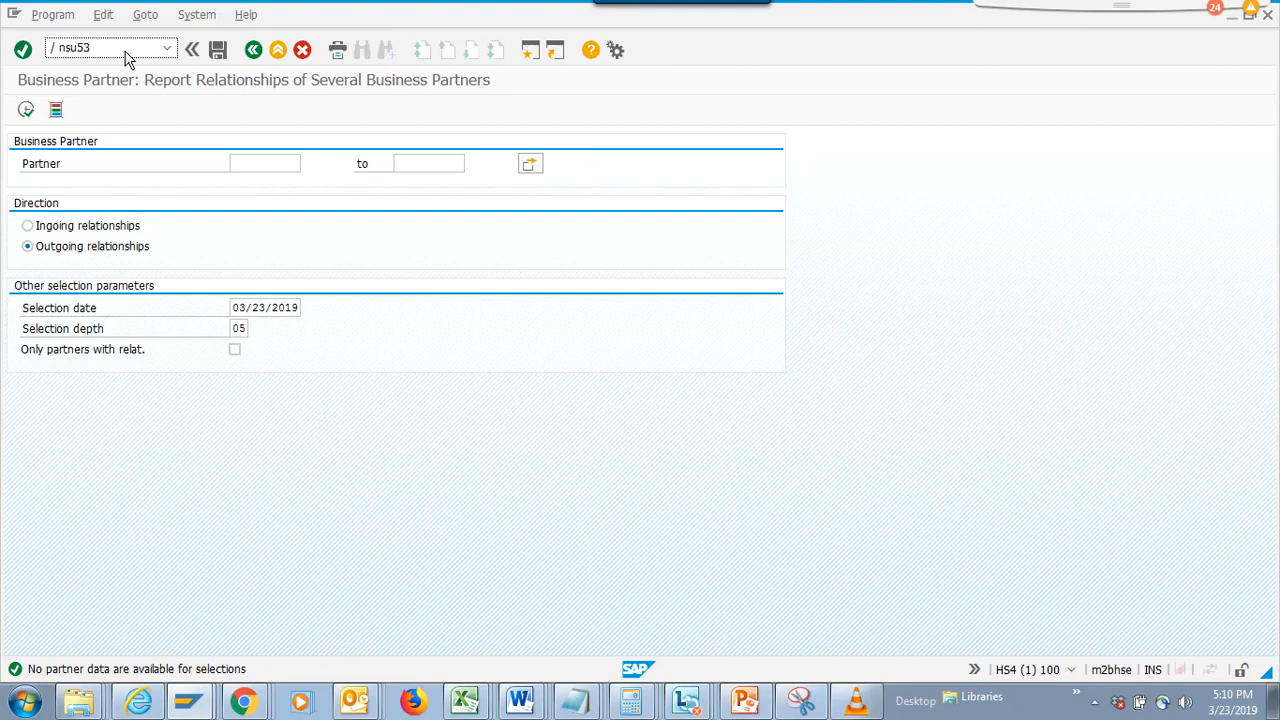
{"action": "key", "text": "Return"}
{"action": "left_click", "coordinate": [167, 49]}
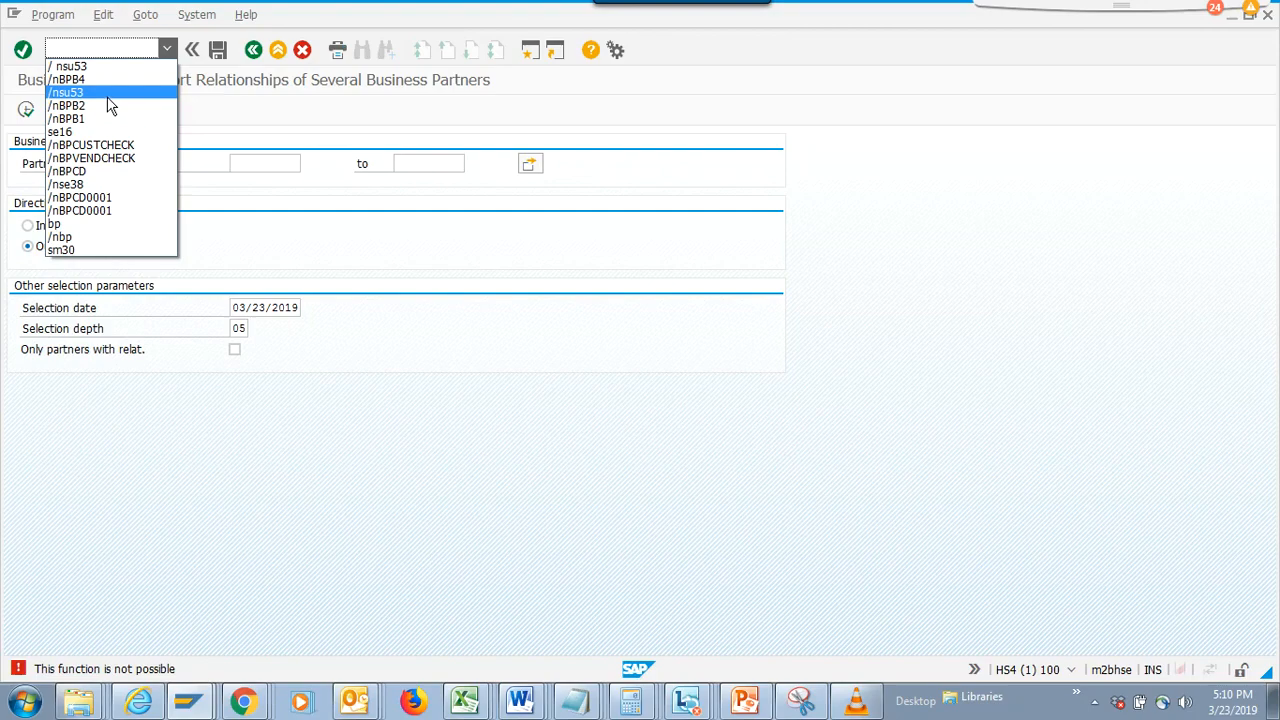
{"action": "left_click", "coordinate": [108, 99]}
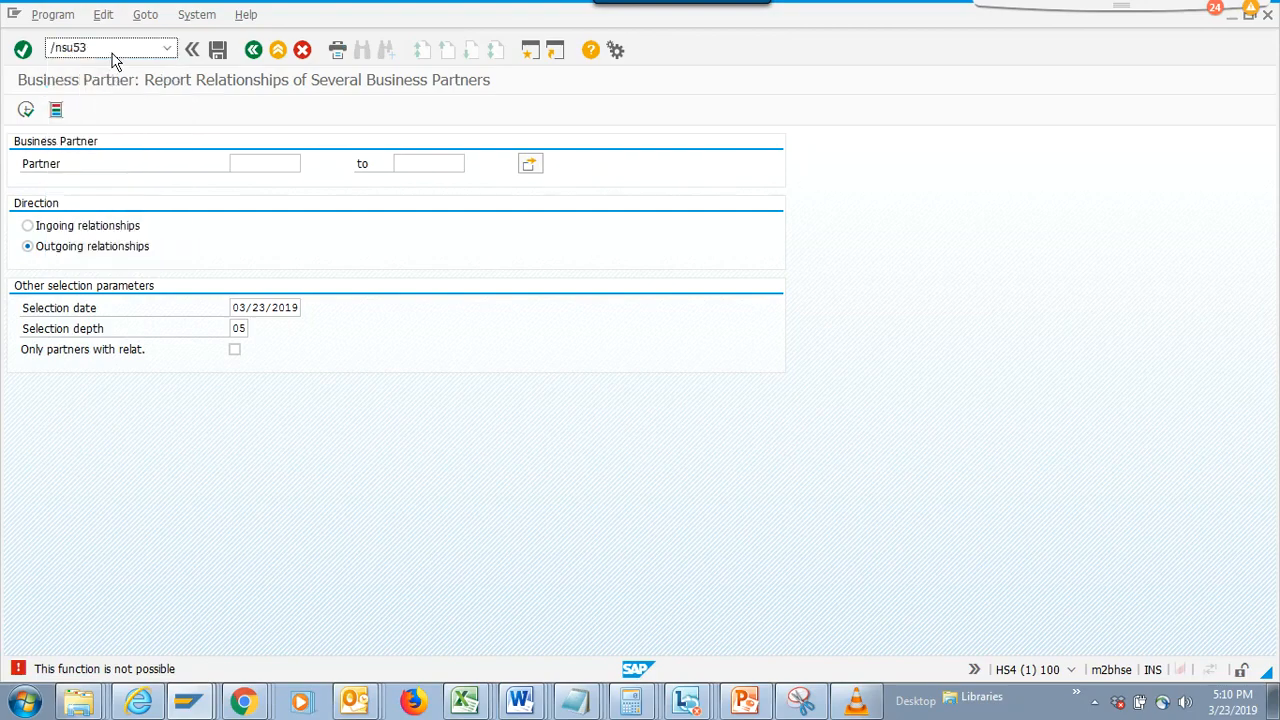
{"action": "key", "text": "Return"}
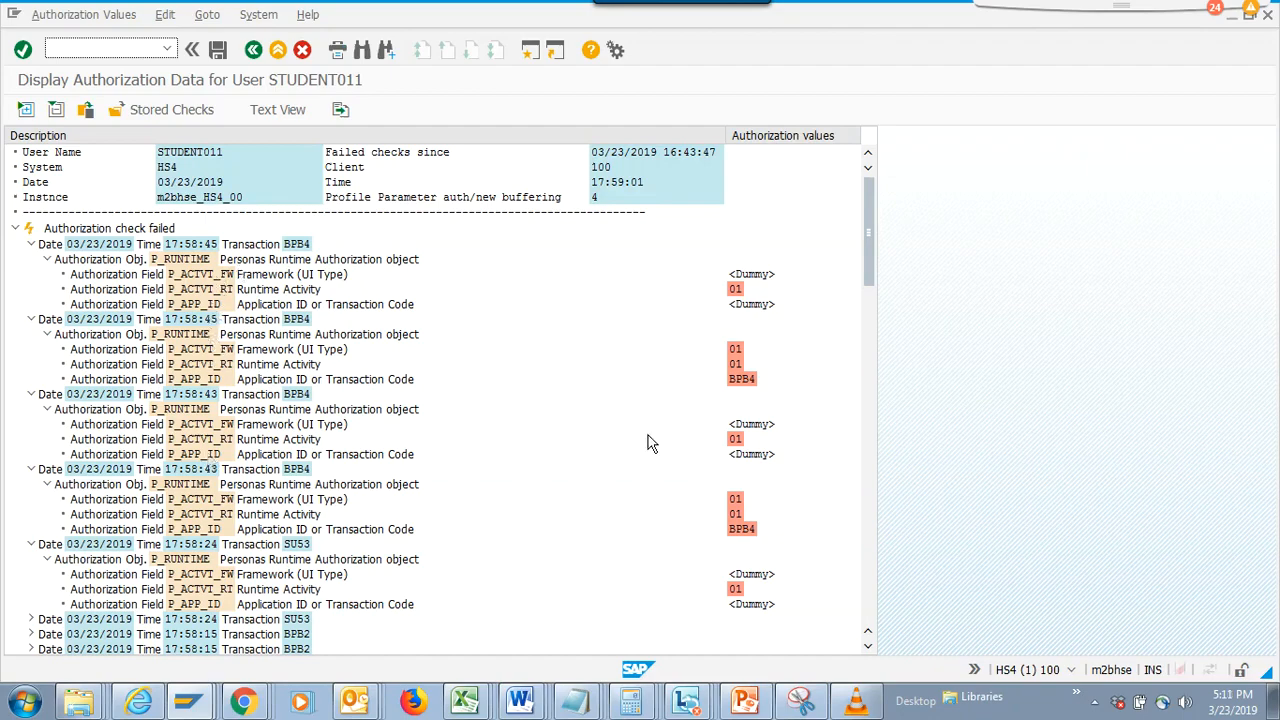
Switch to the BP Changes4.pptx presentation, go to the Business Partner: Change Documents slide and copy the transaction name BPCD from its title
{"action": "key", "text": "alt+Tab"}
{"action": "key", "text": "alt+Tab"}
{"action": "mouse_move", "coordinate": [757, 708]}
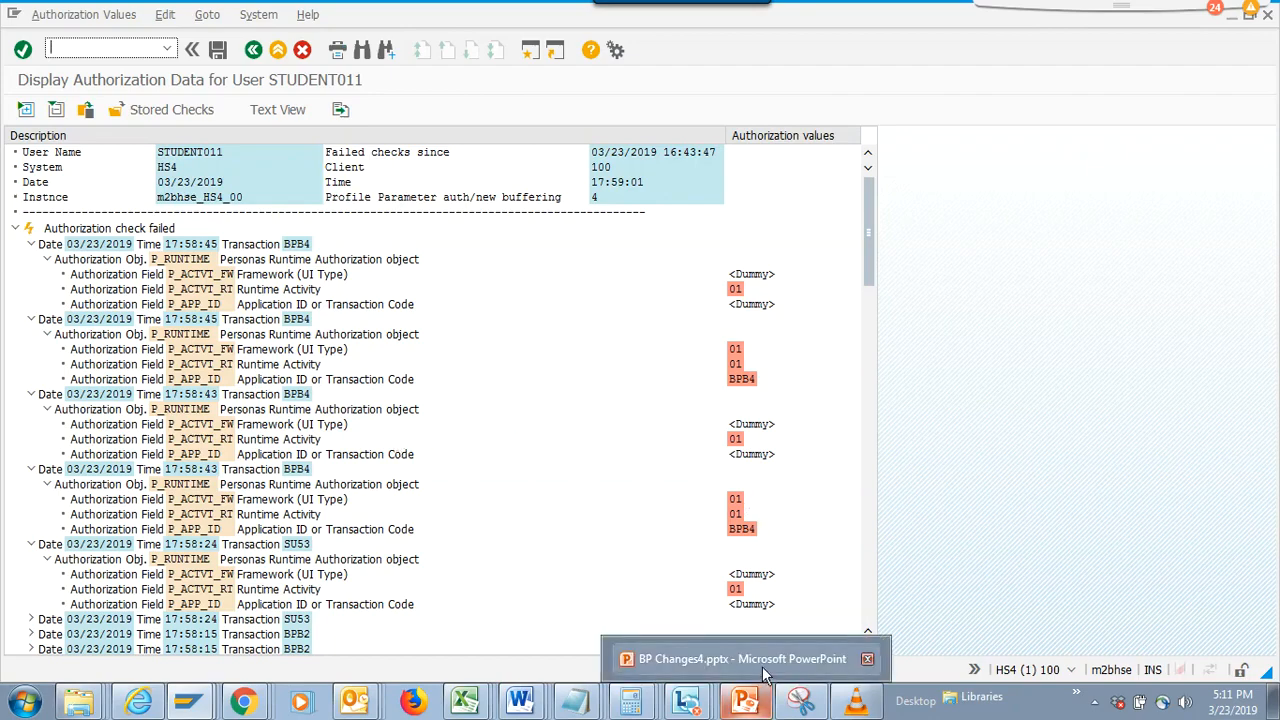
{"action": "left_click", "coordinate": [763, 675]}
{"action": "key", "text": "Page_Down"}
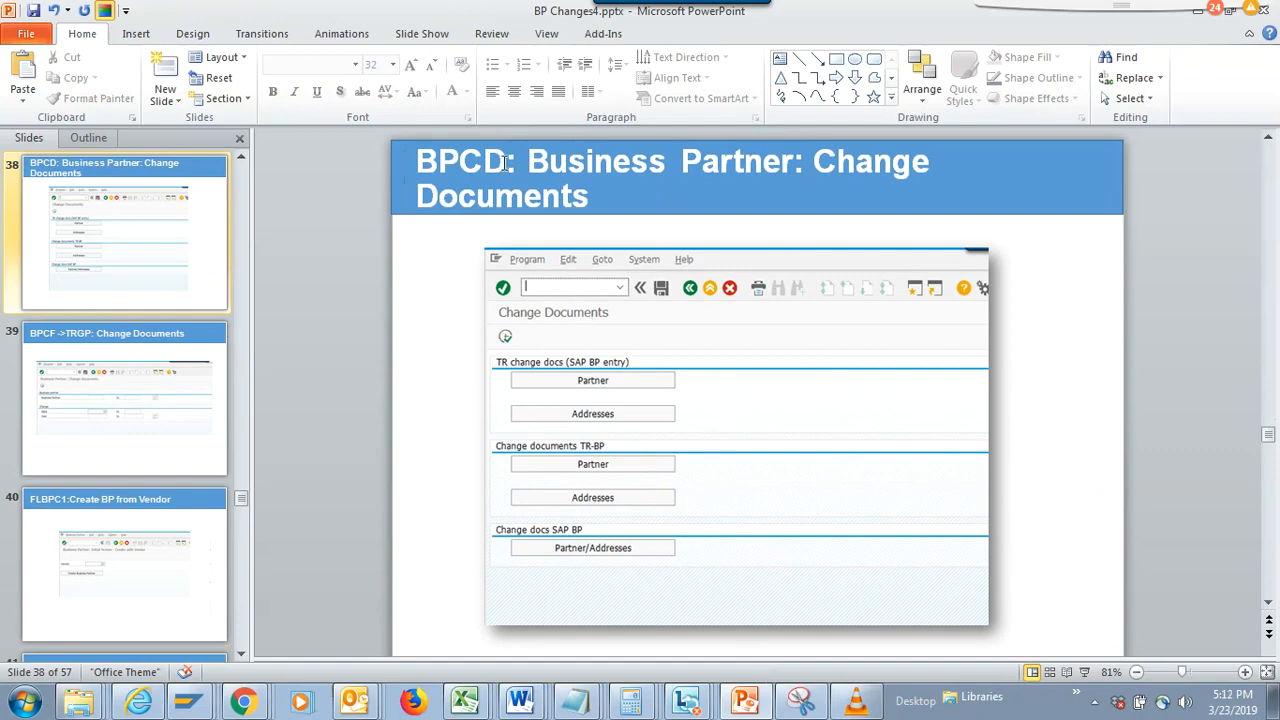
{"action": "left_click_drag", "start_coordinate": [506, 161], "coordinate": [421, 170]}
{"action": "key", "text": "ctrl+c"}
Switch to SAP, start transaction BPCD and open the Partner report under TR change docs (SAP BP entry)
{"action": "key", "text": "alt+Tab"}
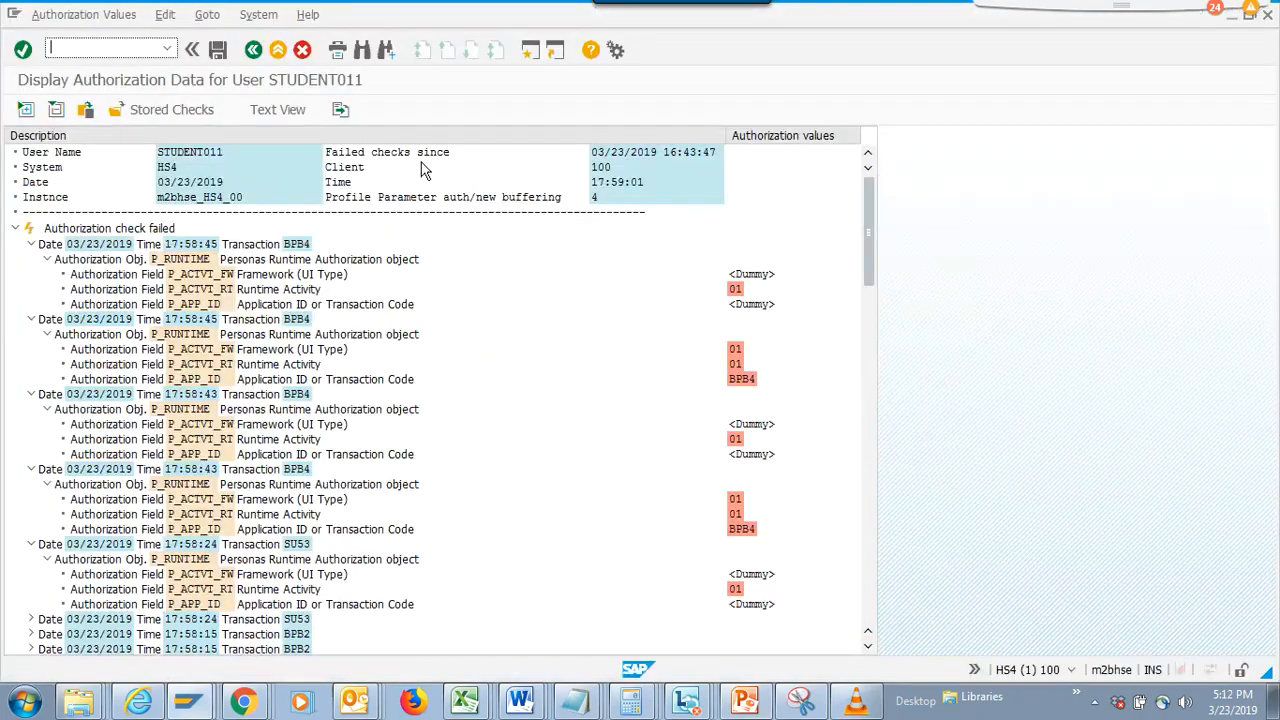
{"action": "type", "text": "/n"}
{"action": "key", "text": "ctrl+v"}
{"action": "key", "text": "Return"}
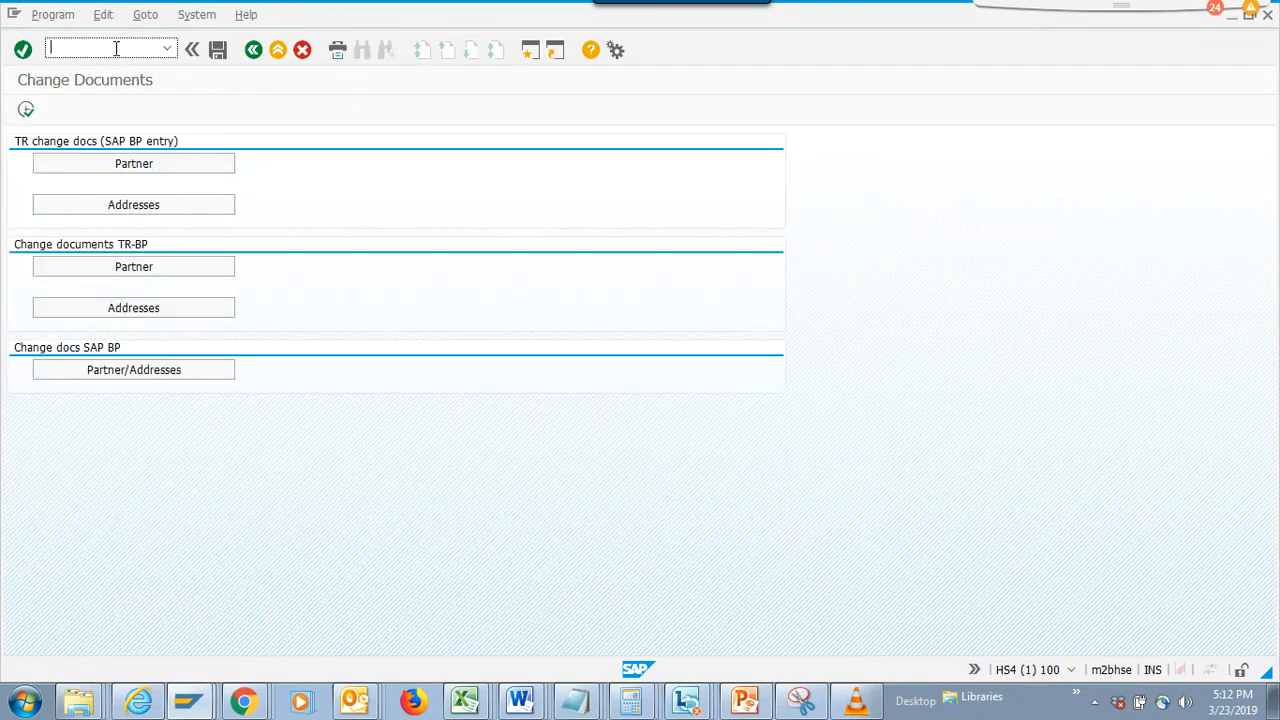
{"action": "left_click", "coordinate": [135, 157]}
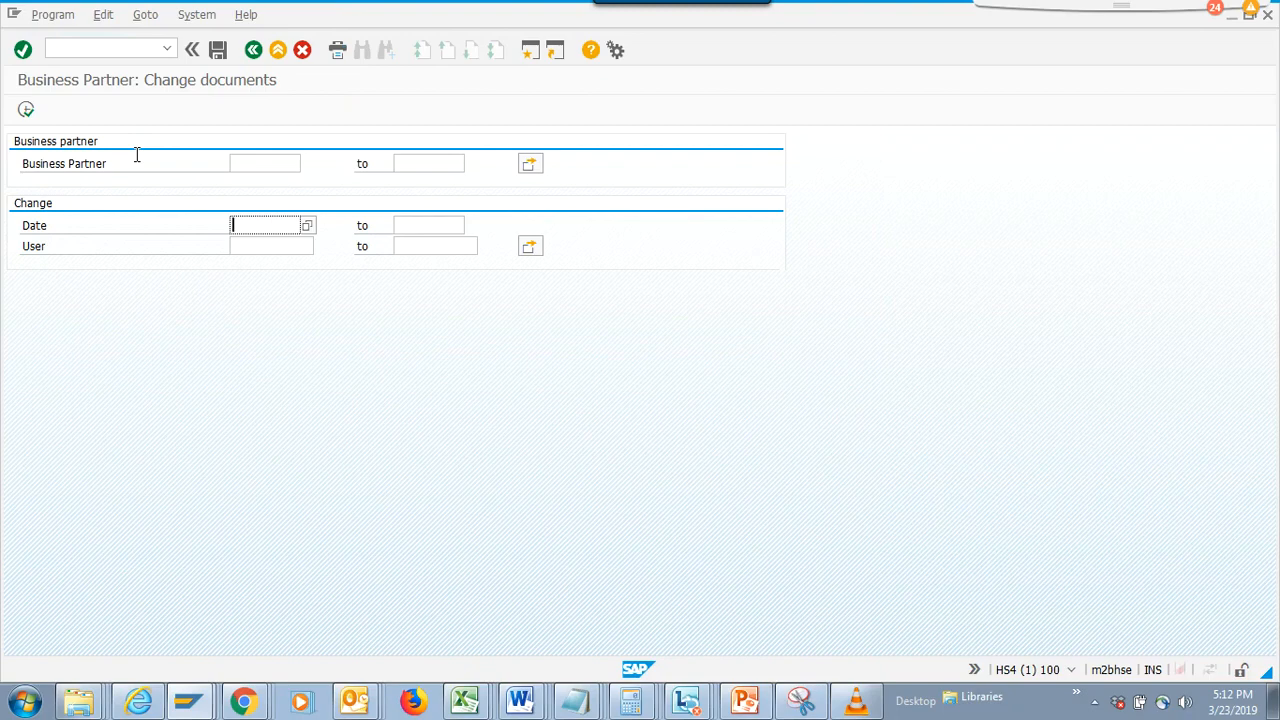
Run /nsu53 to review the authorization checks for BPCD
{"action": "left_click", "coordinate": [91, 44]}
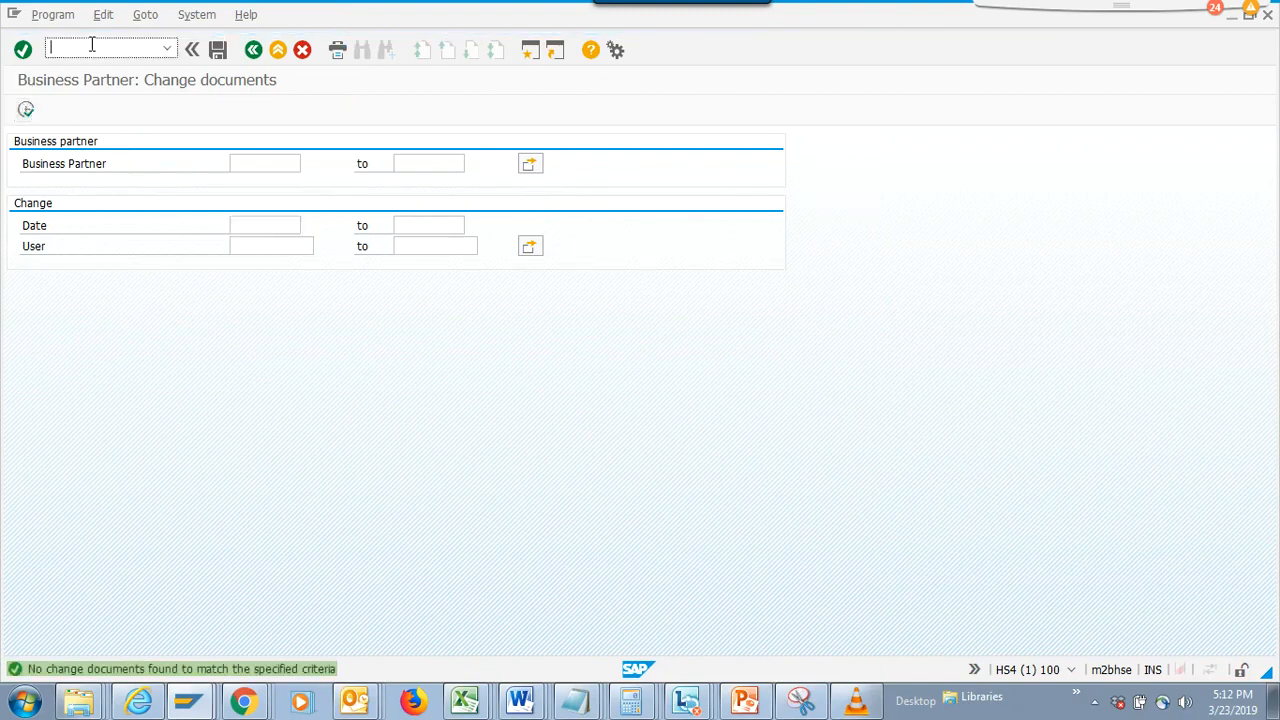
{"action": "type", "text": "/nsu"}
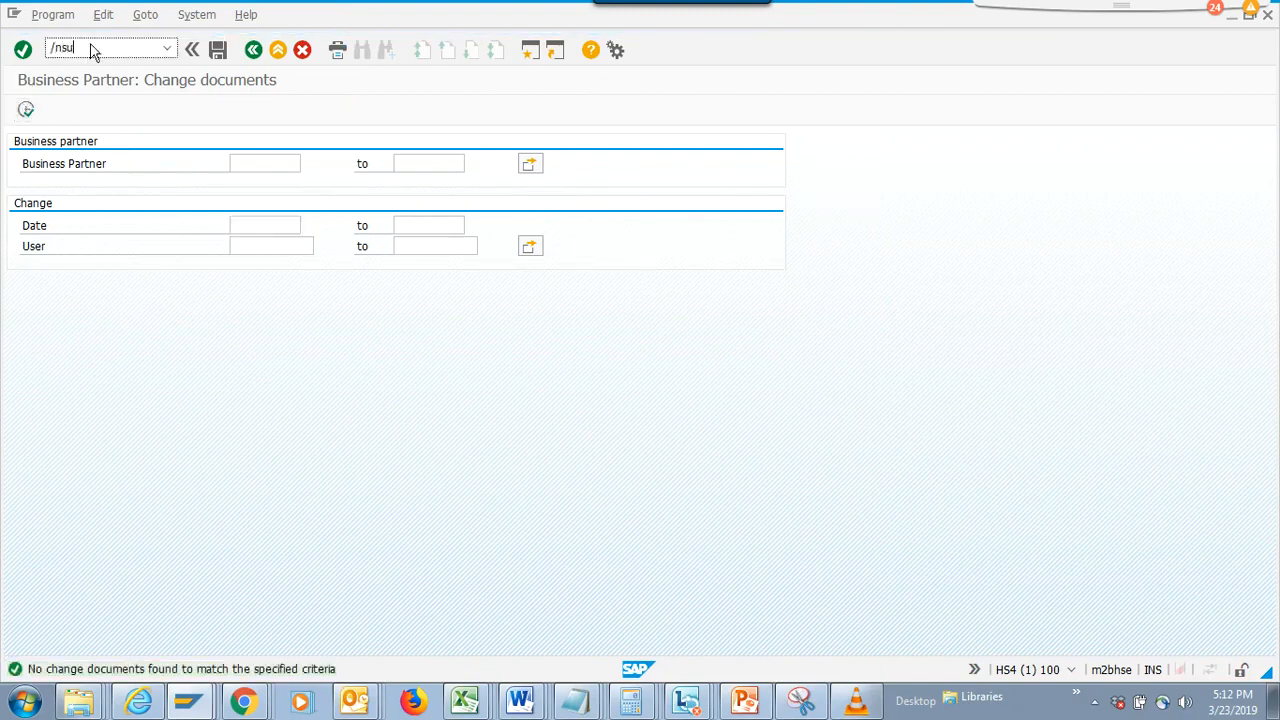
{"action": "type", "text": "53"}
{"action": "key", "text": "Return"}
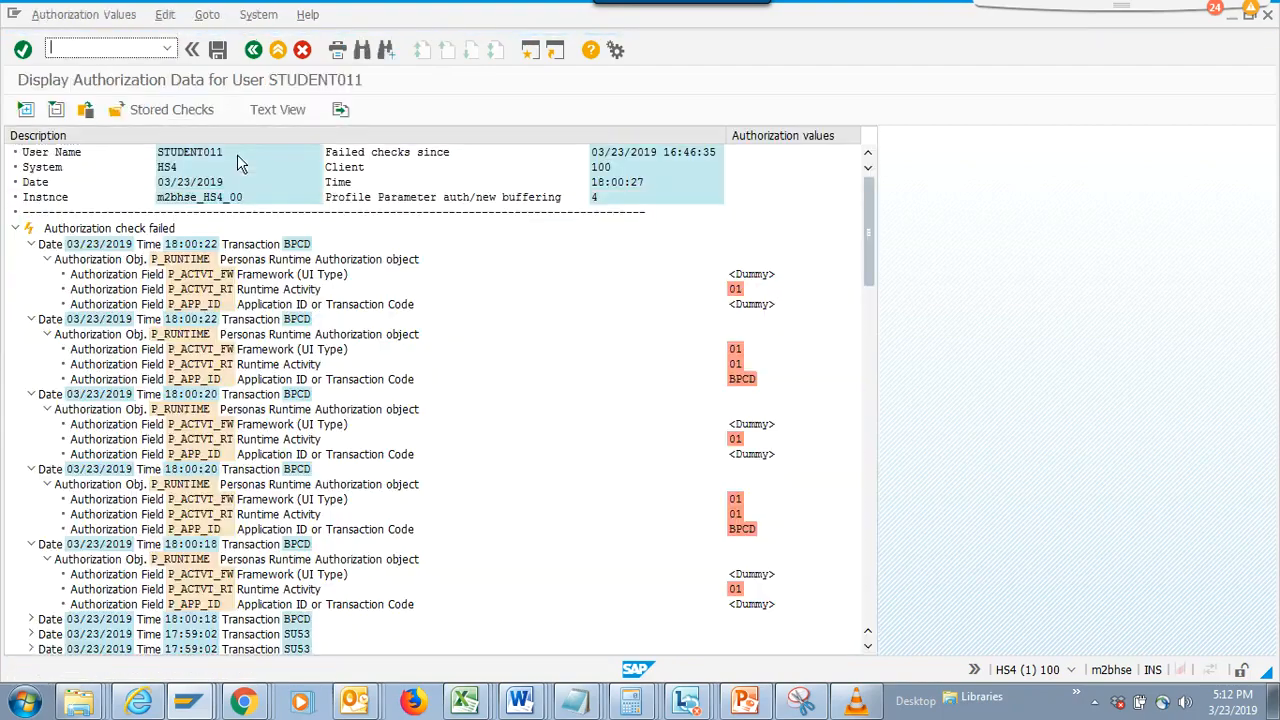
Switch to the BP Changes4.pptx presentation, go to the BPCF change documents slide and copy the transaction name BPCF from its title
{"action": "key", "text": "alt+Tab"}
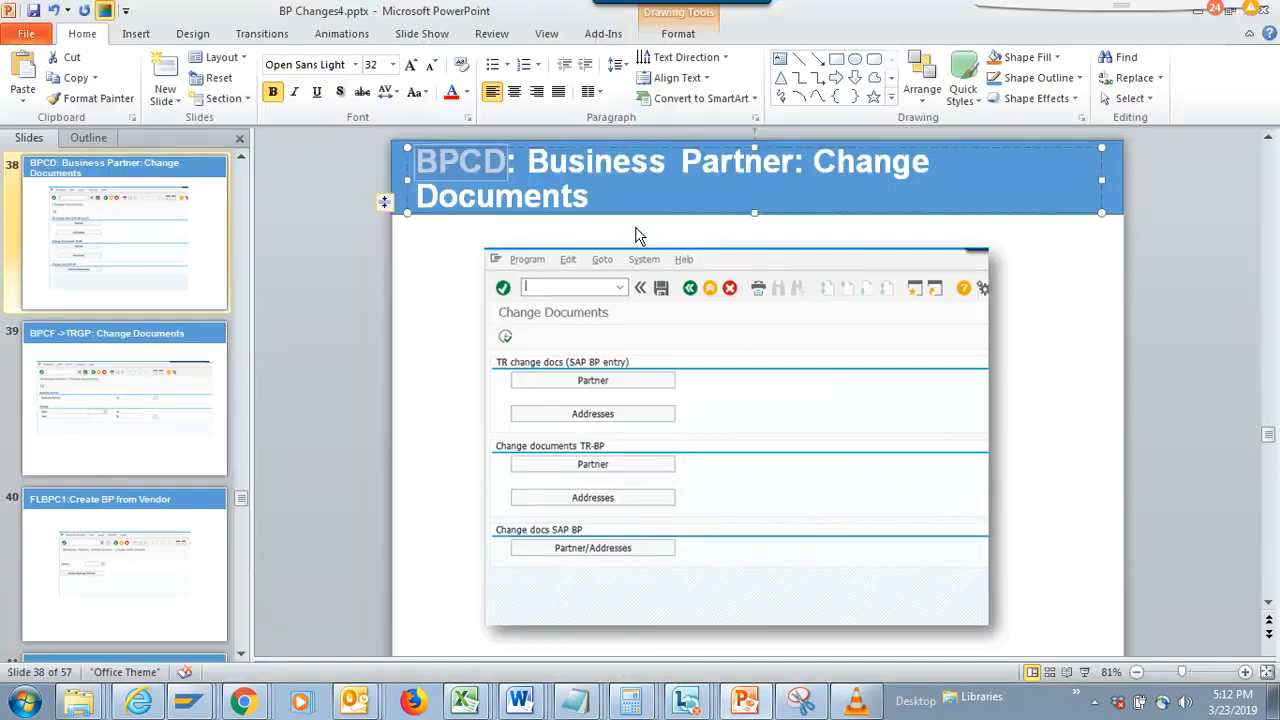
{"action": "scroll", "coordinate": [640, 235], "scroll_direction": "down", "scroll_amount": 1}
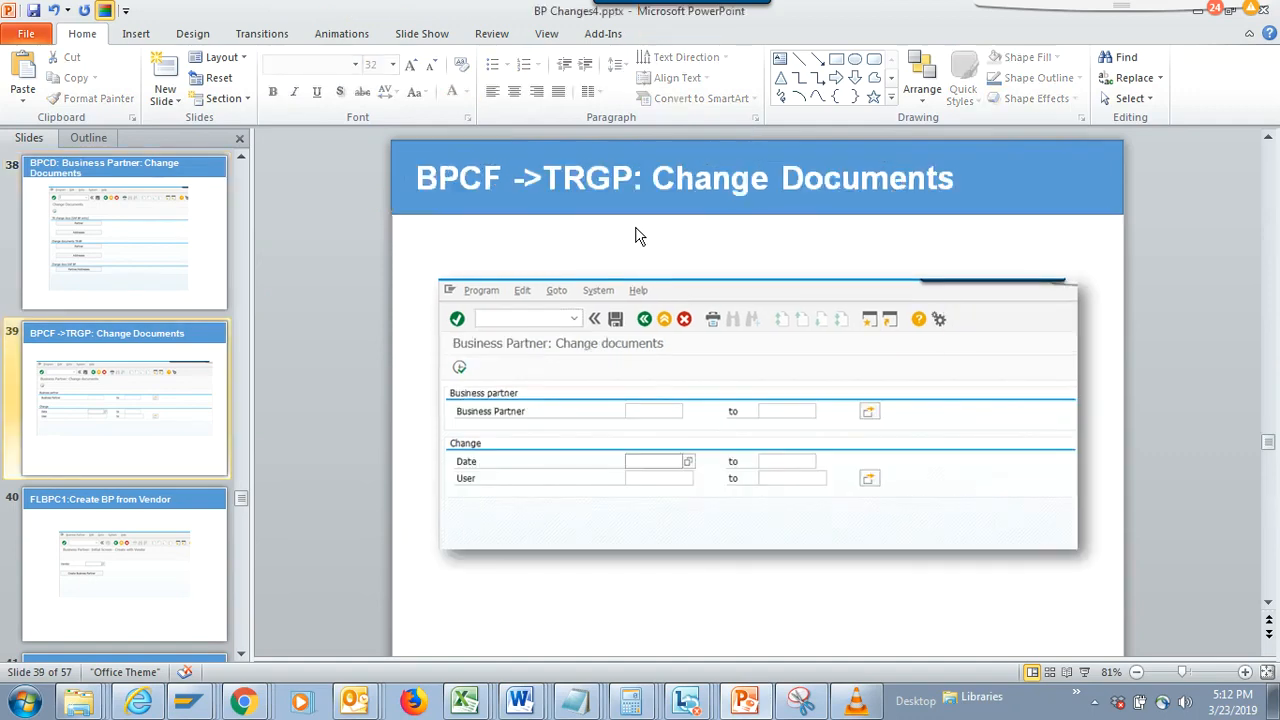
{"action": "left_click_drag", "start_coordinate": [505, 179], "coordinate": [422, 178]}
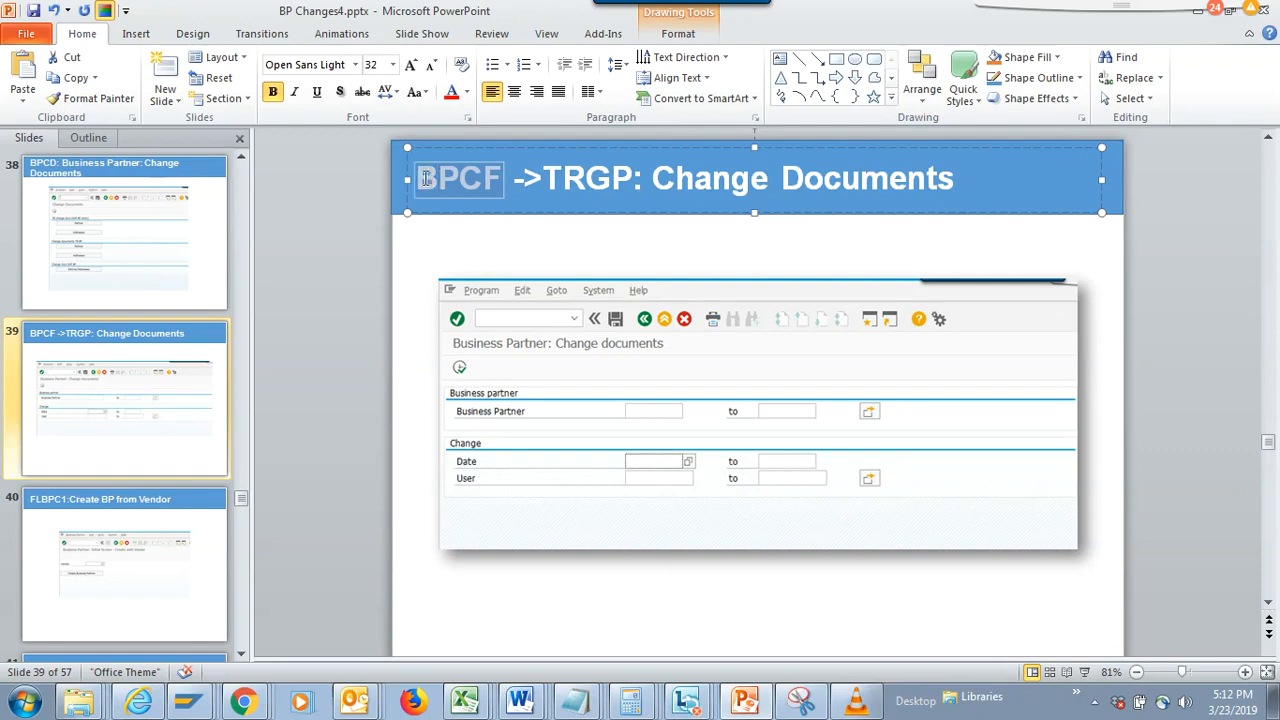
Switch to SAP, start transaction BPCF with /nBPCF and execute the change documents report with empty selections
{"action": "key", "text": "alt+Tab"}
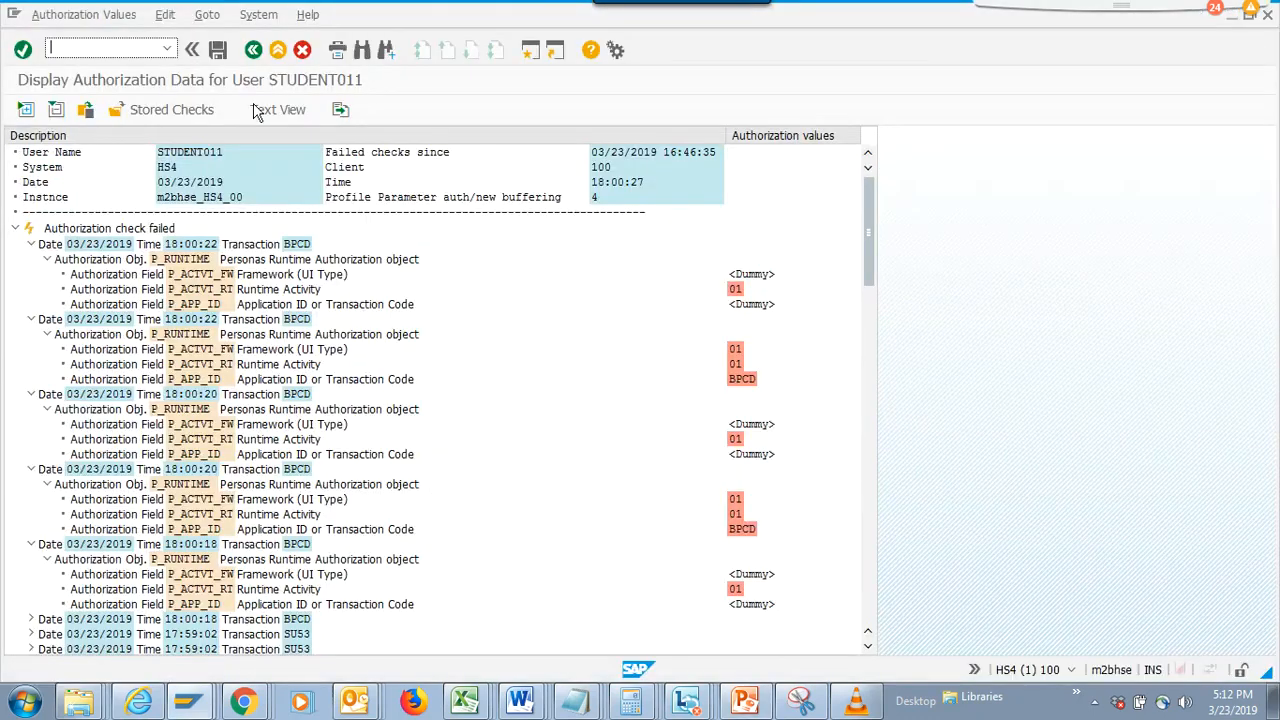
{"action": "left_click", "coordinate": [106, 44]}
{"action": "type", "text": "/nbpcd"}
{"action": "key", "text": "Return"}
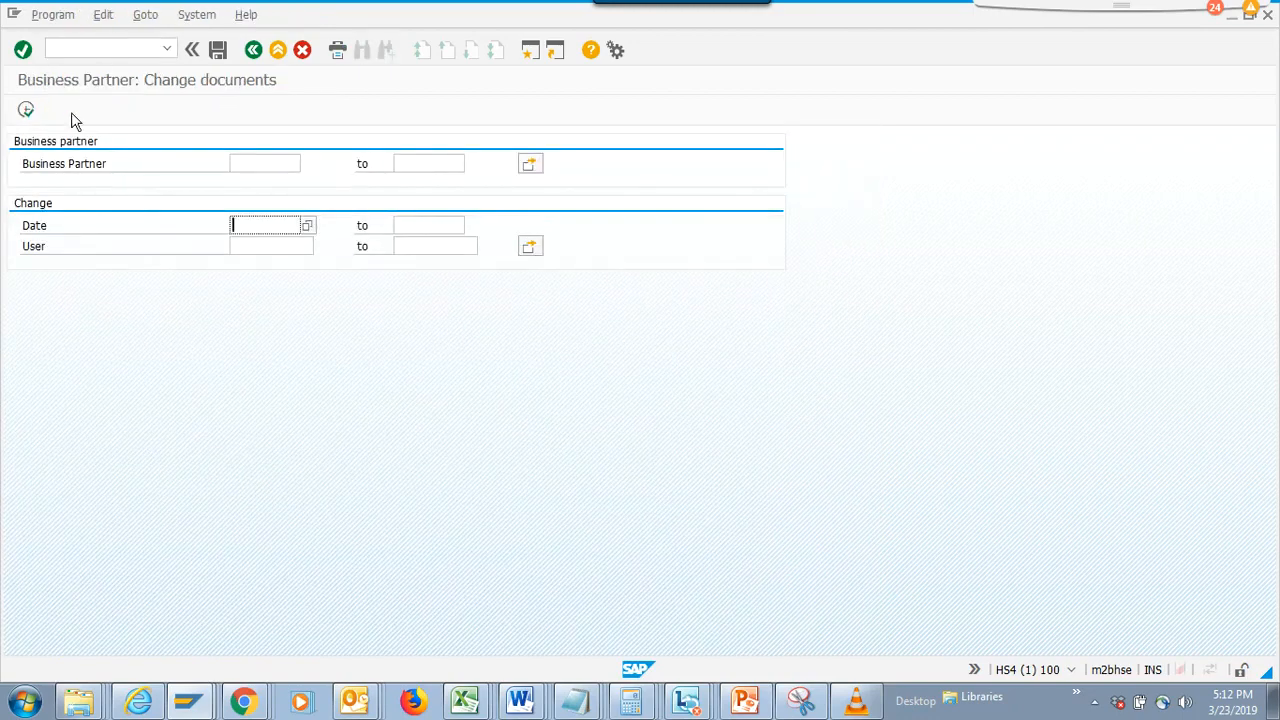
{"action": "left_click", "coordinate": [27, 111]}
Rerun /nsu53 from the command history to review the authorization checks for BPCF
{"action": "left_click", "coordinate": [166, 49]}
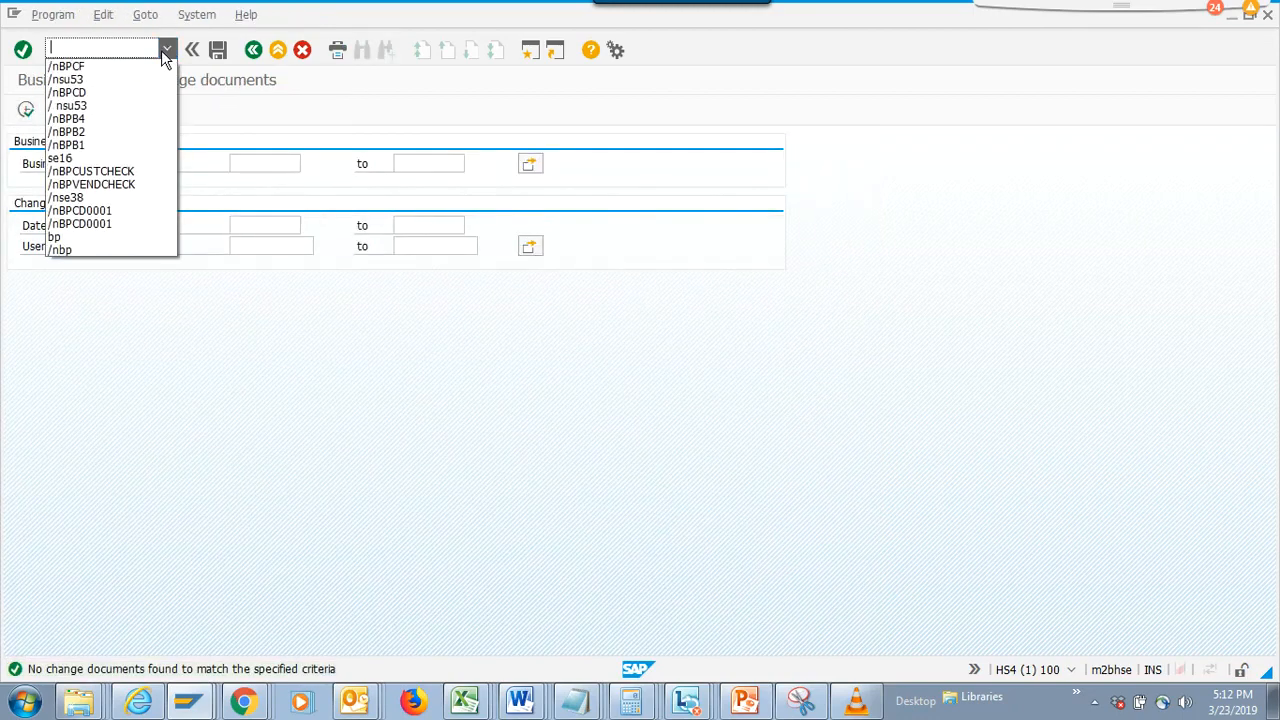
{"action": "left_click", "coordinate": [135, 82]}
{"action": "key", "text": "Return"}
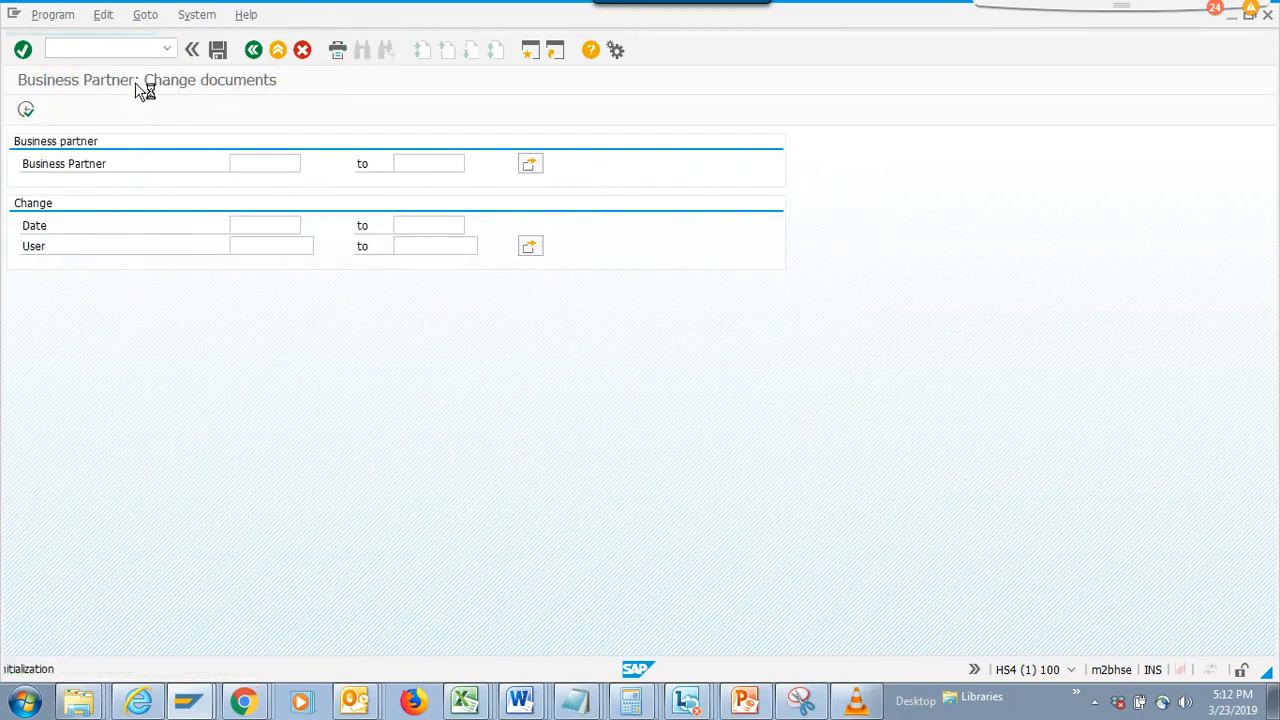
Switch to the presentation, go to the Create BP from Vendor slide and copy the transaction name FLBPC1 from its title
{"action": "key", "text": "alt+Tab"}
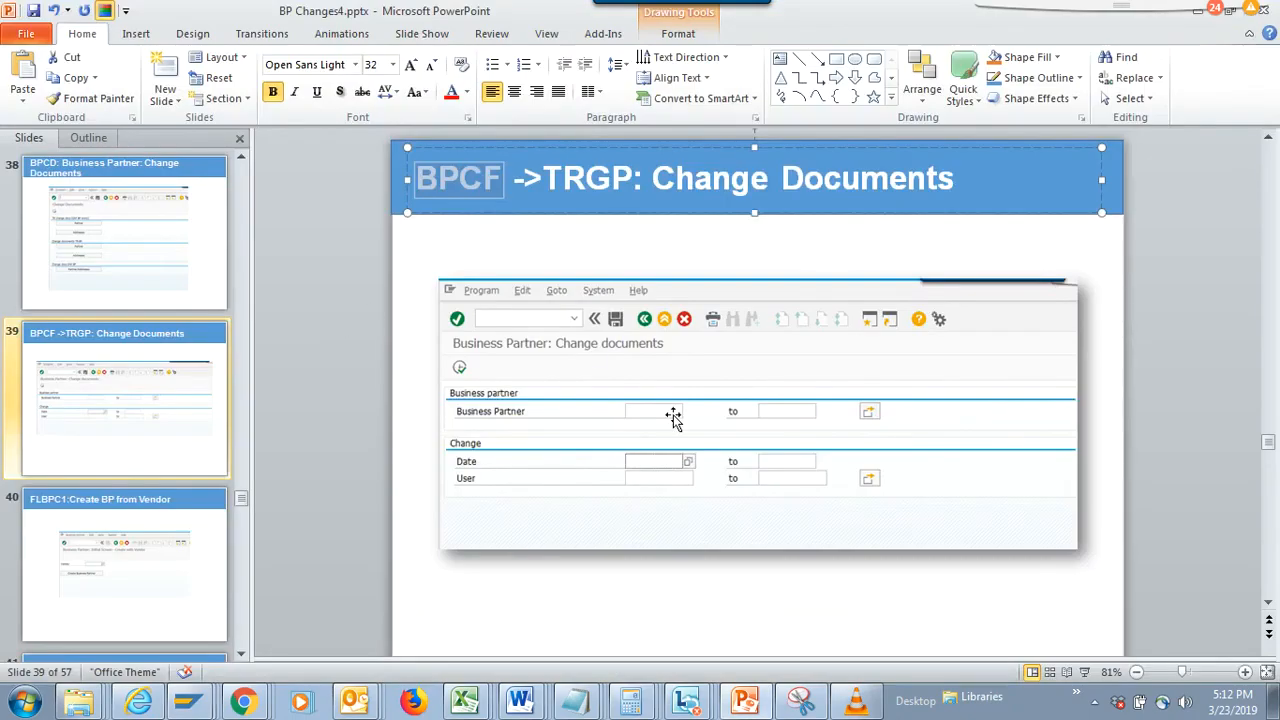
{"action": "scroll", "coordinate": [673, 418], "scroll_direction": "down", "scroll_amount": 1}
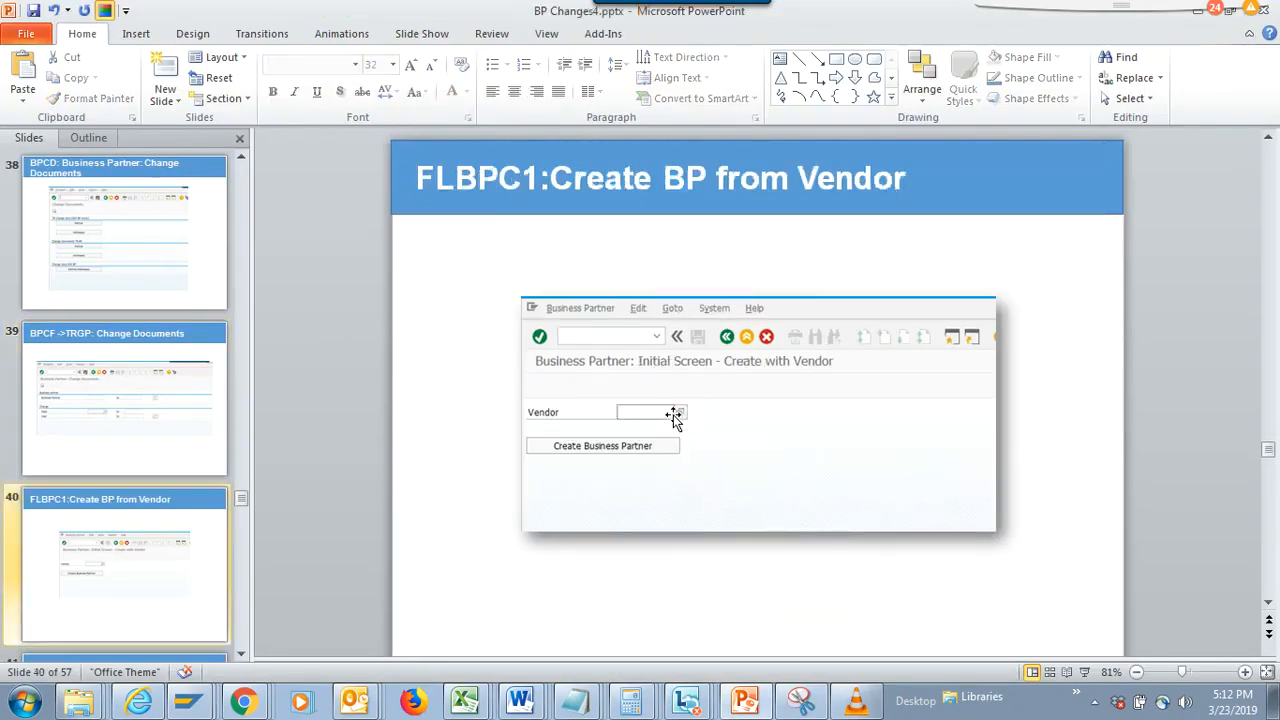
{"action": "left_click", "coordinate": [501, 184]}
{"action": "double_click", "coordinate": [501, 184]}
{"action": "left_click", "coordinate": [535, 186]}
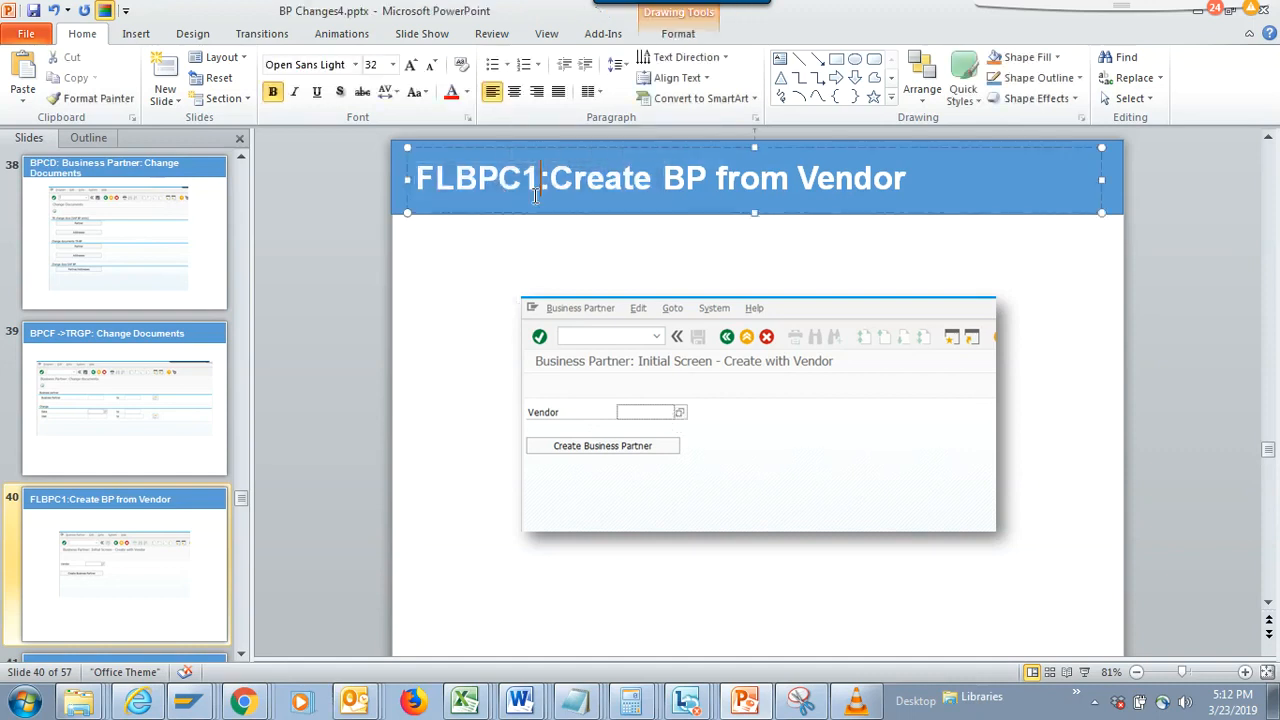
{"action": "left_click_drag", "start_coordinate": [526, 184], "coordinate": [421, 177]}
{"action": "key", "text": "ctrl+c"}
{"action": "left_click", "coordinate": [527, 184]}
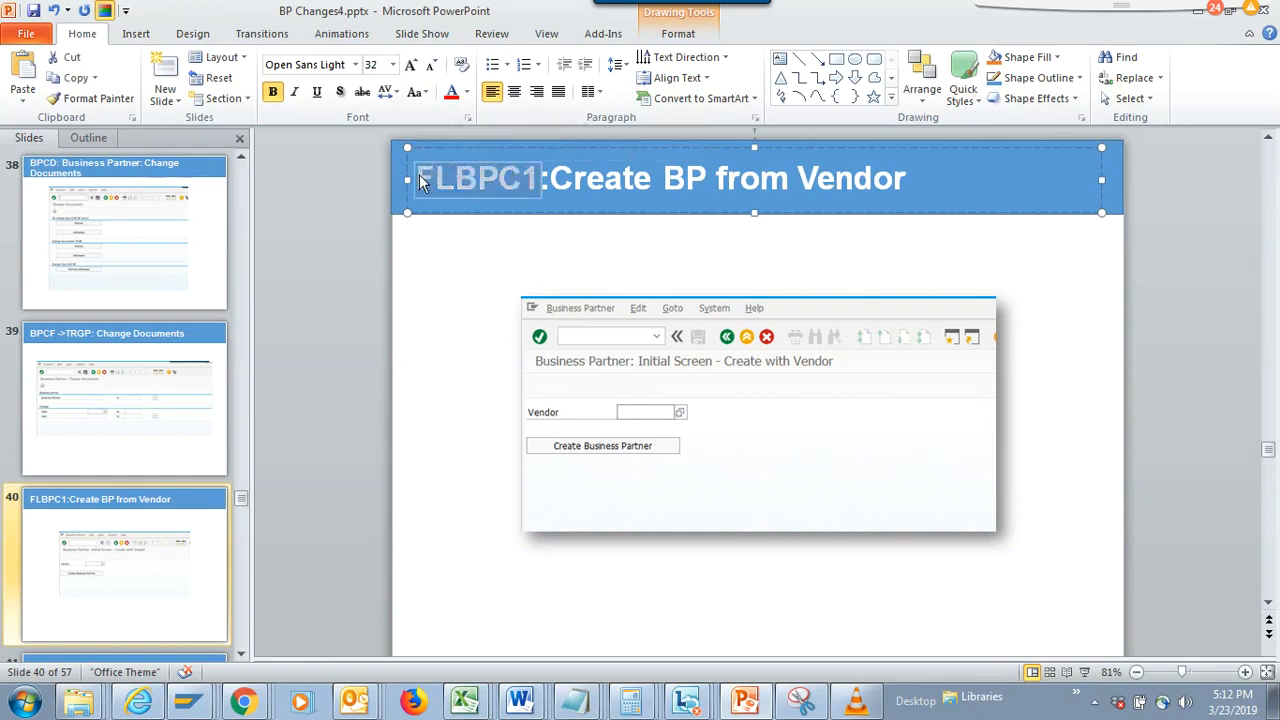
Switch to SAP and start transaction FLBPC1 with /nFLBPC1
{"action": "key", "text": "alt+Tab"}
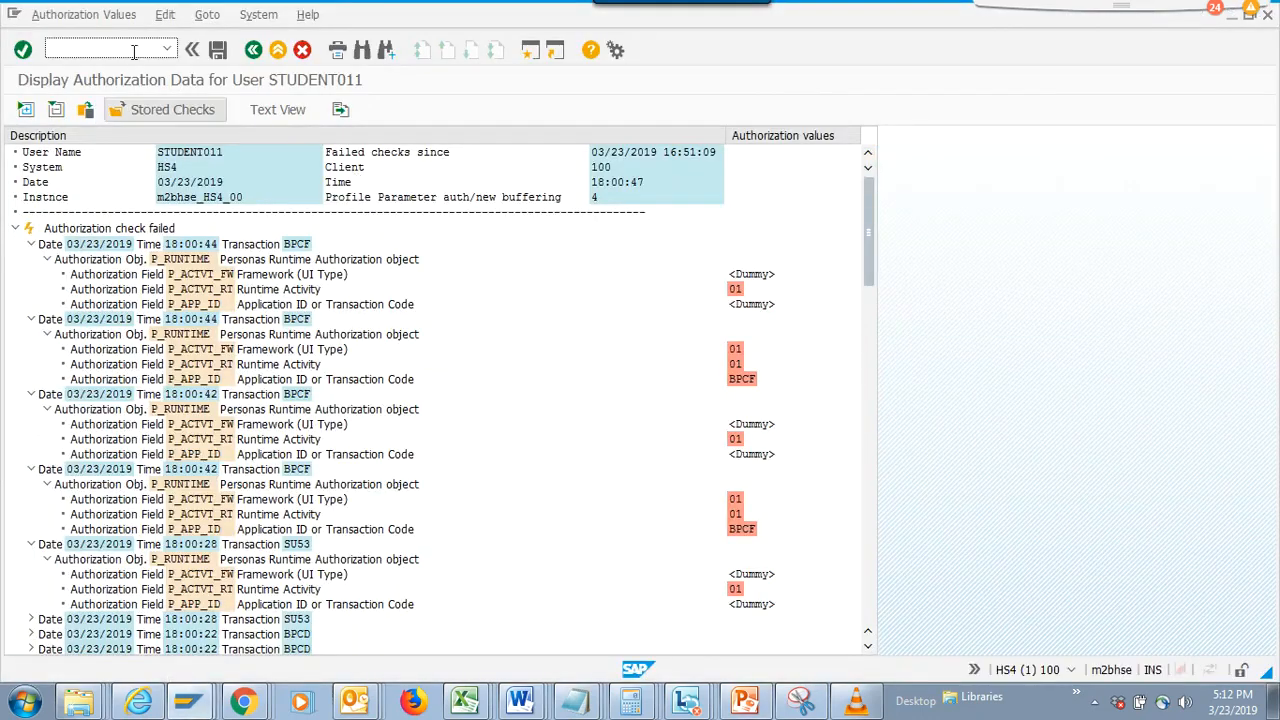
{"action": "type", "text": "/n"}
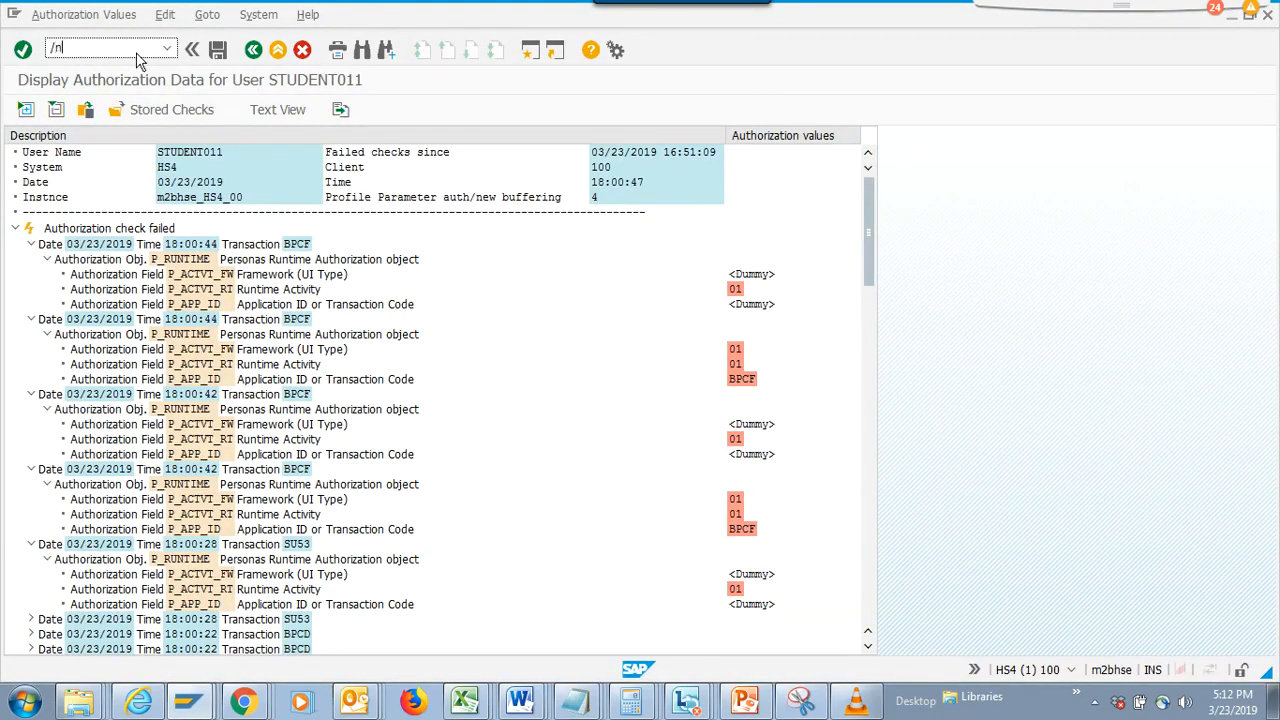
{"action": "key", "text": "ctrl+v"}
{"action": "key", "text": "Return"}
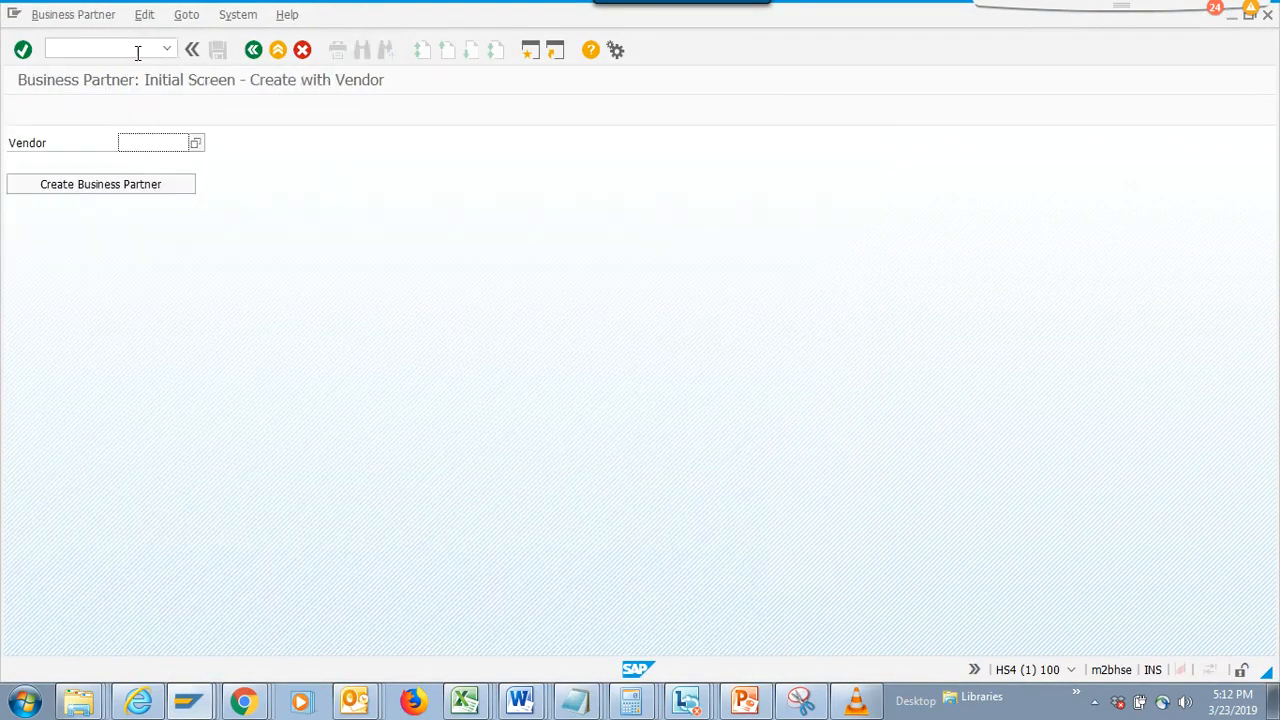
Try to create a business partner from vendor XYZ
{"action": "left_click", "coordinate": [155, 142]}
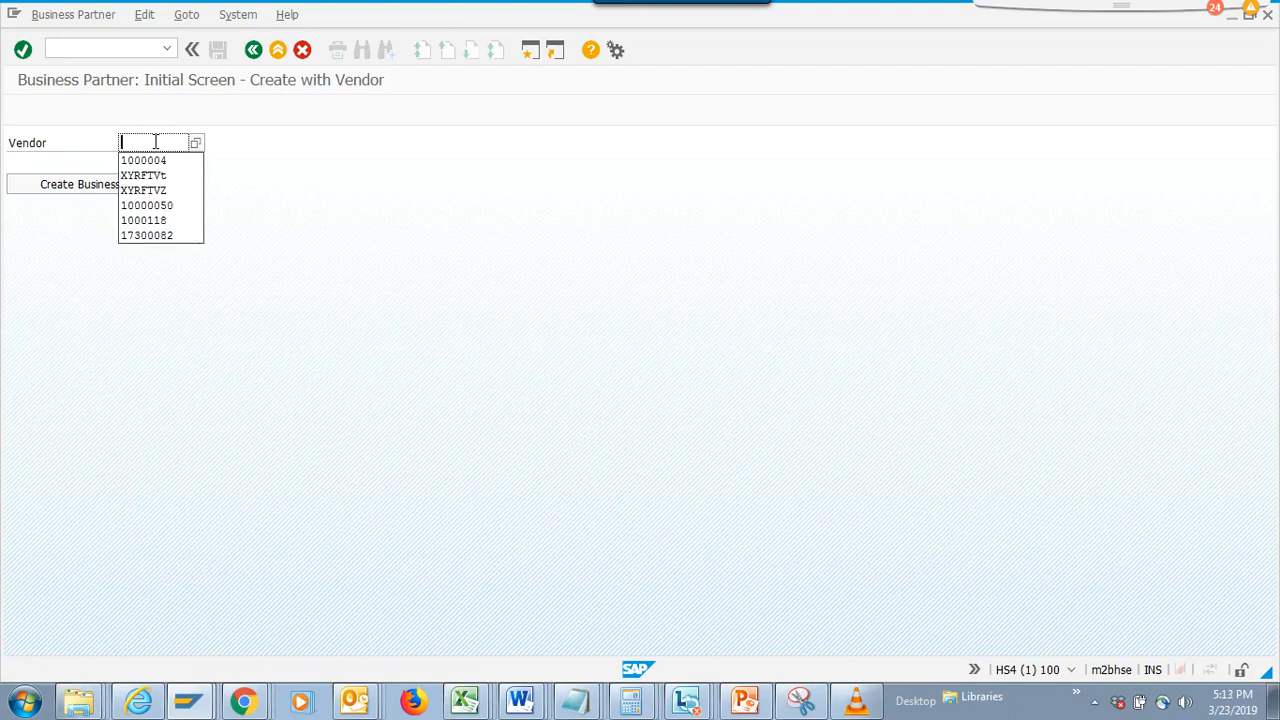
{"action": "type", "text": "x"}
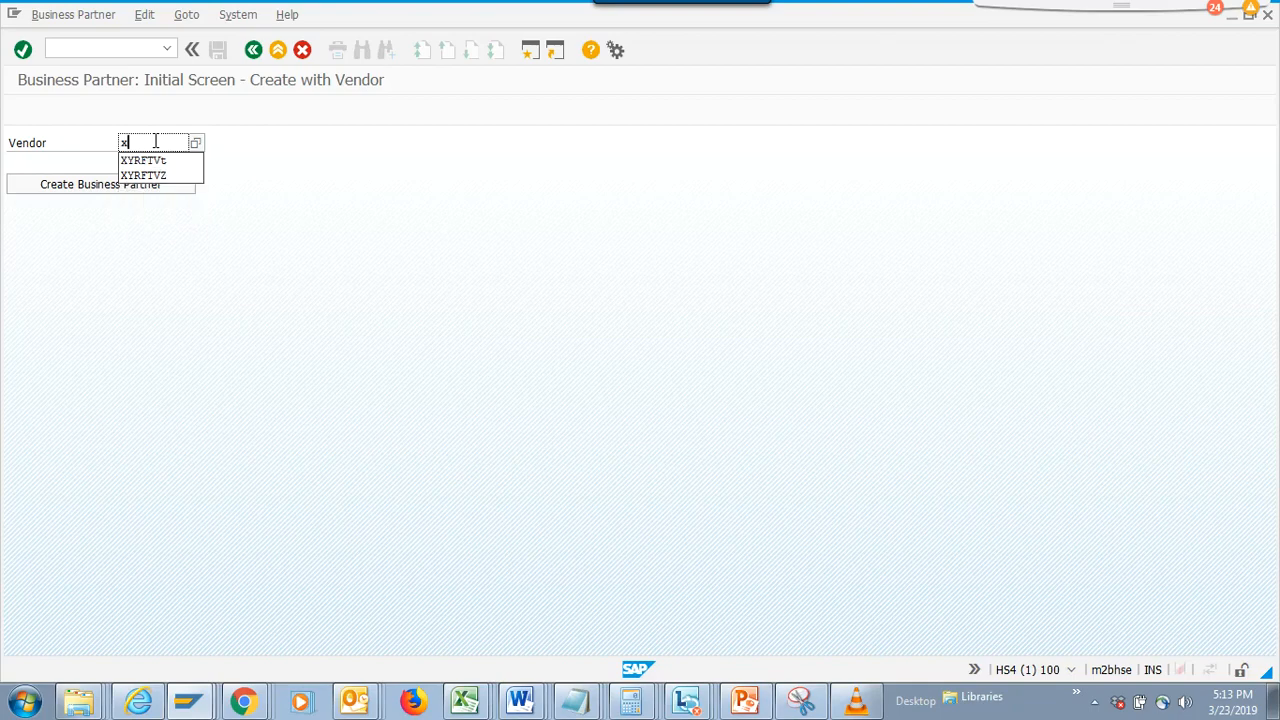
{"action": "type", "text": "yz"}
{"action": "key", "text": "Return"}
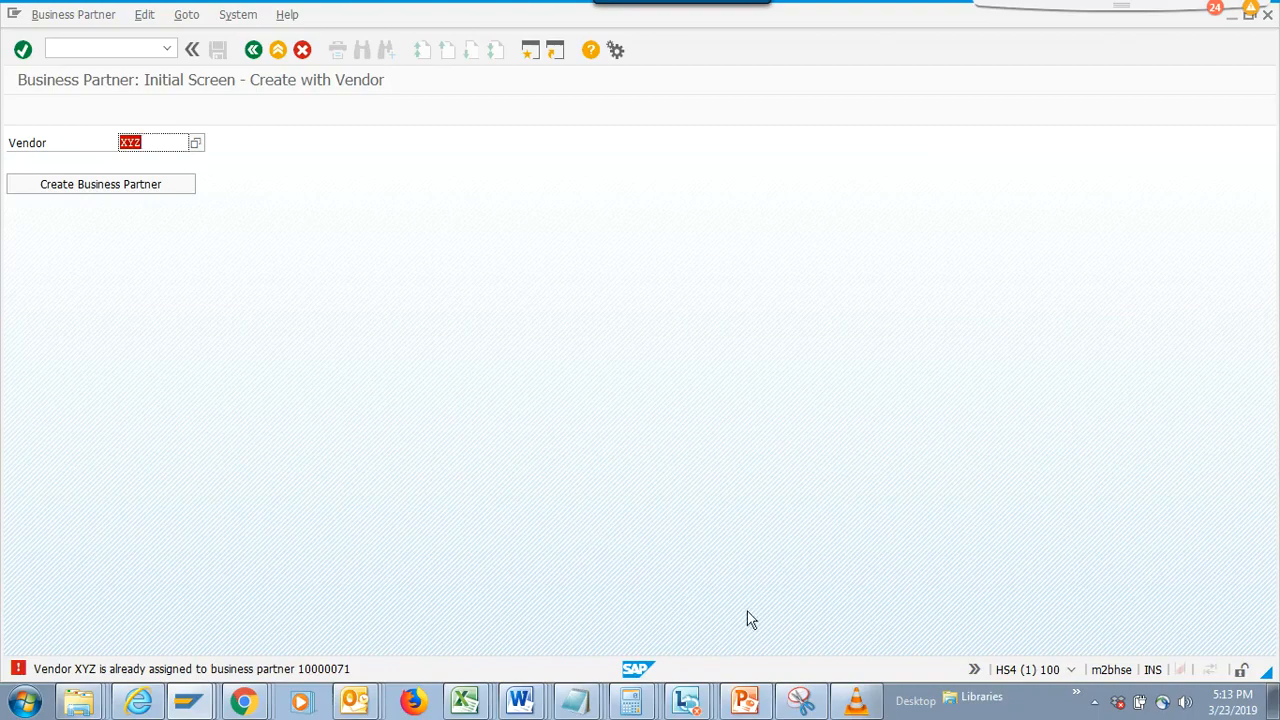
Switch to the presentation and open the Introduction slide to examine how customer and vendor relate to the business partner
{"action": "left_click", "coordinate": [749, 699]}
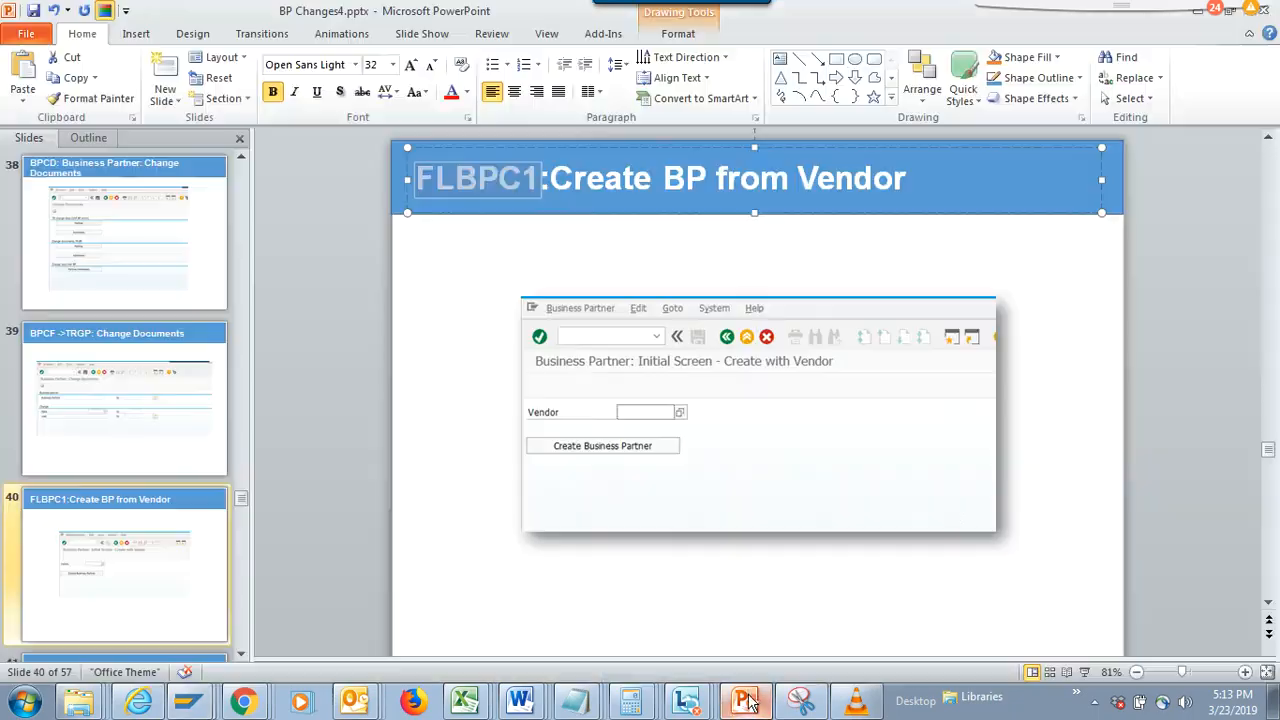
{"action": "left_click_drag", "start_coordinate": [242, 498], "coordinate": [244, 168]}
{"action": "left_click", "coordinate": [197, 605]}
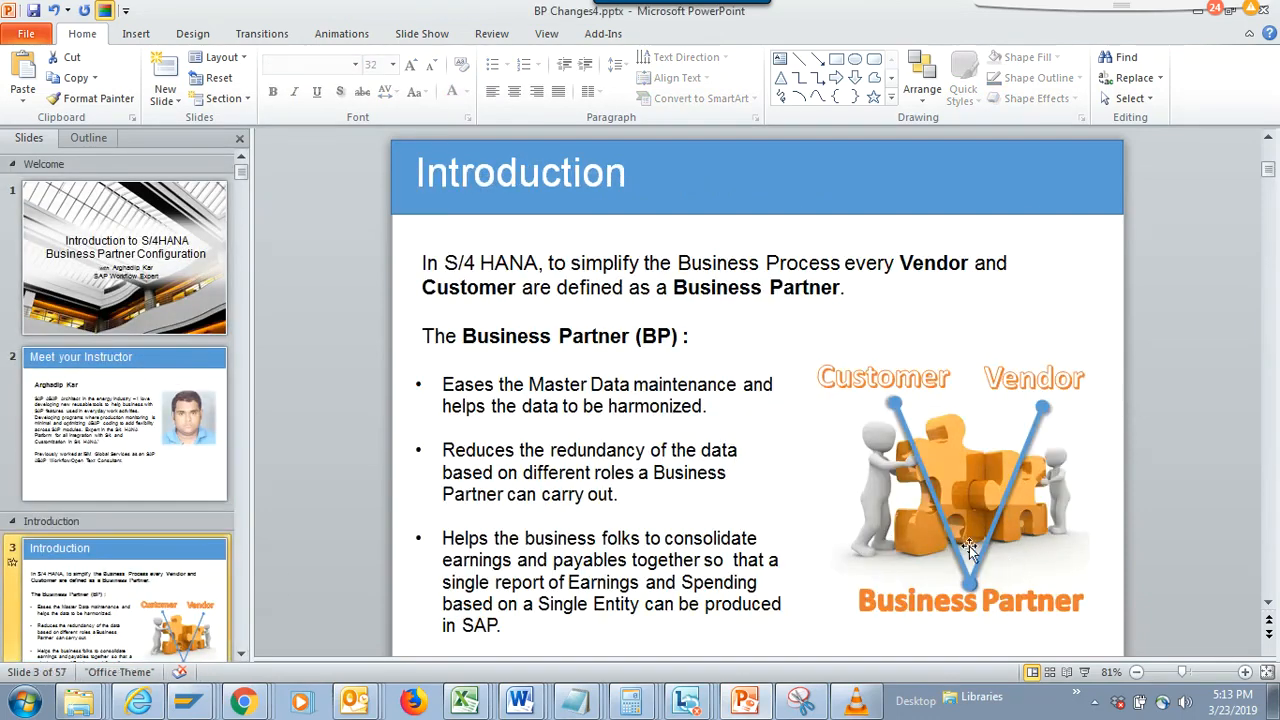
Go to the Link BP to Vendor slide and select the transaction name FLBPC2 in its title
{"action": "left_click", "coordinate": [244, 371]}
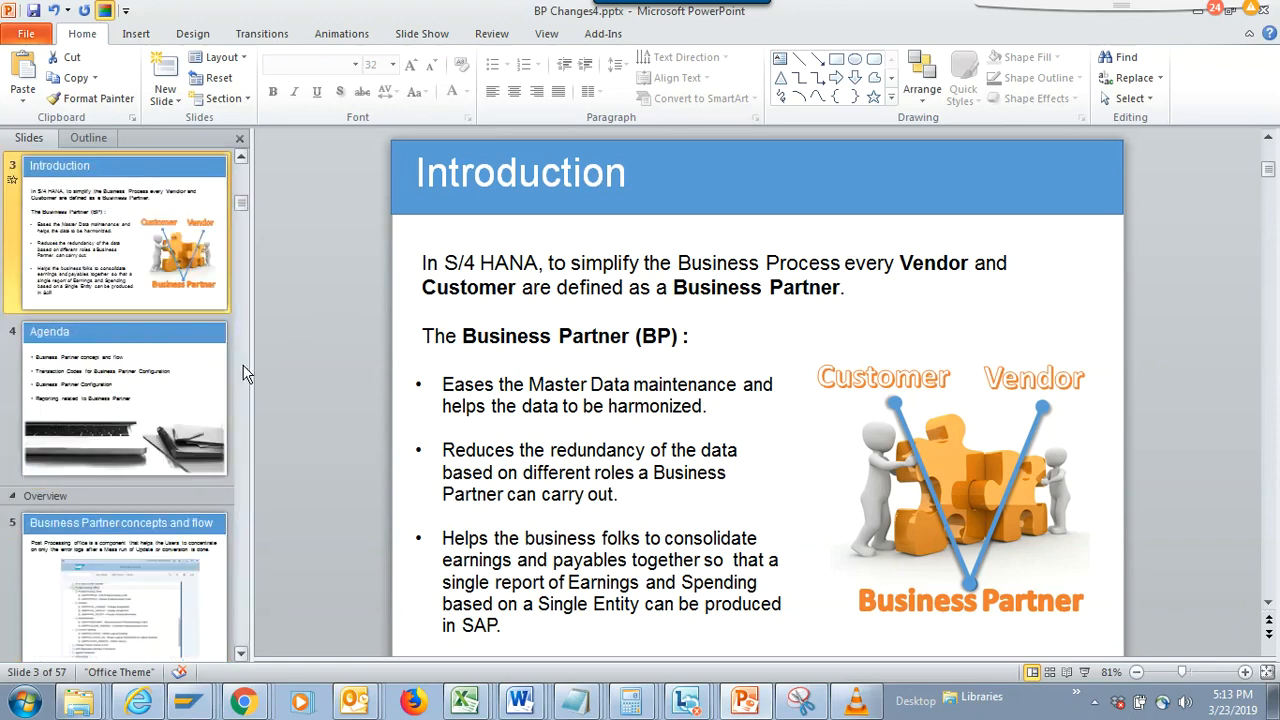
{"action": "left_click", "coordinate": [244, 371]}
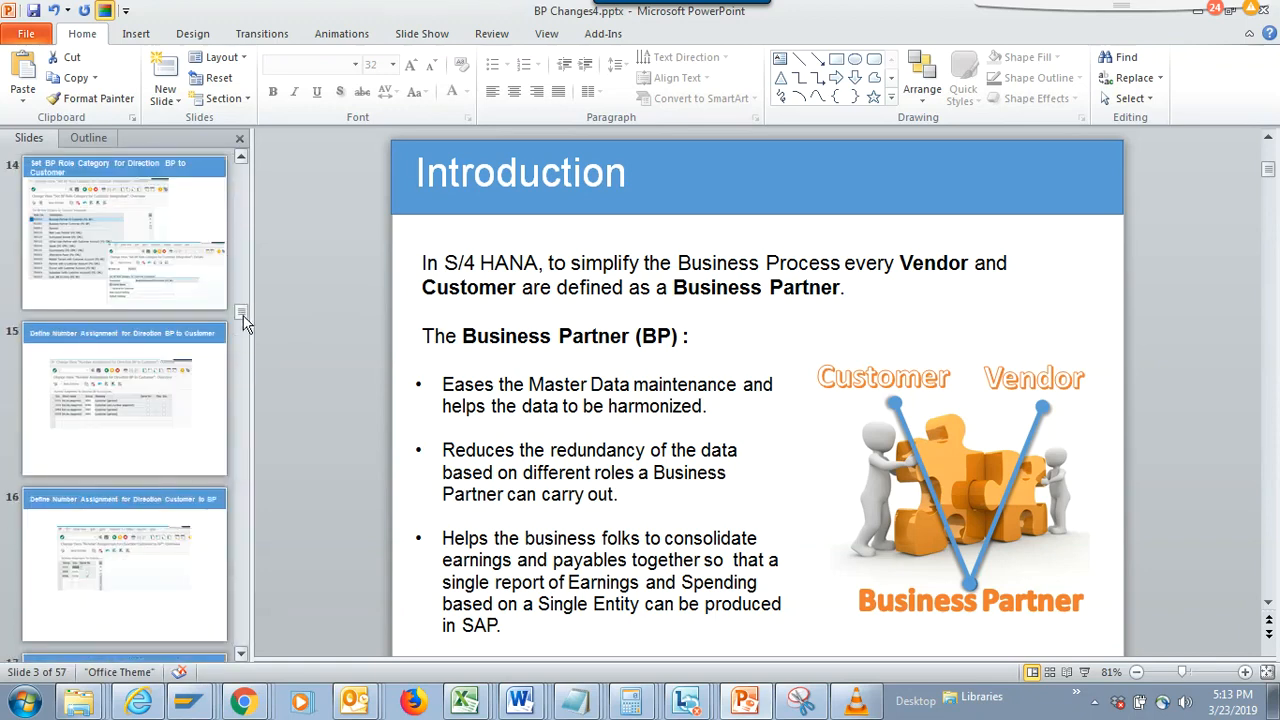
{"action": "left_click_drag", "start_coordinate": [246, 411], "coordinate": [252, 459]}
{"action": "left_click", "coordinate": [165, 417]}
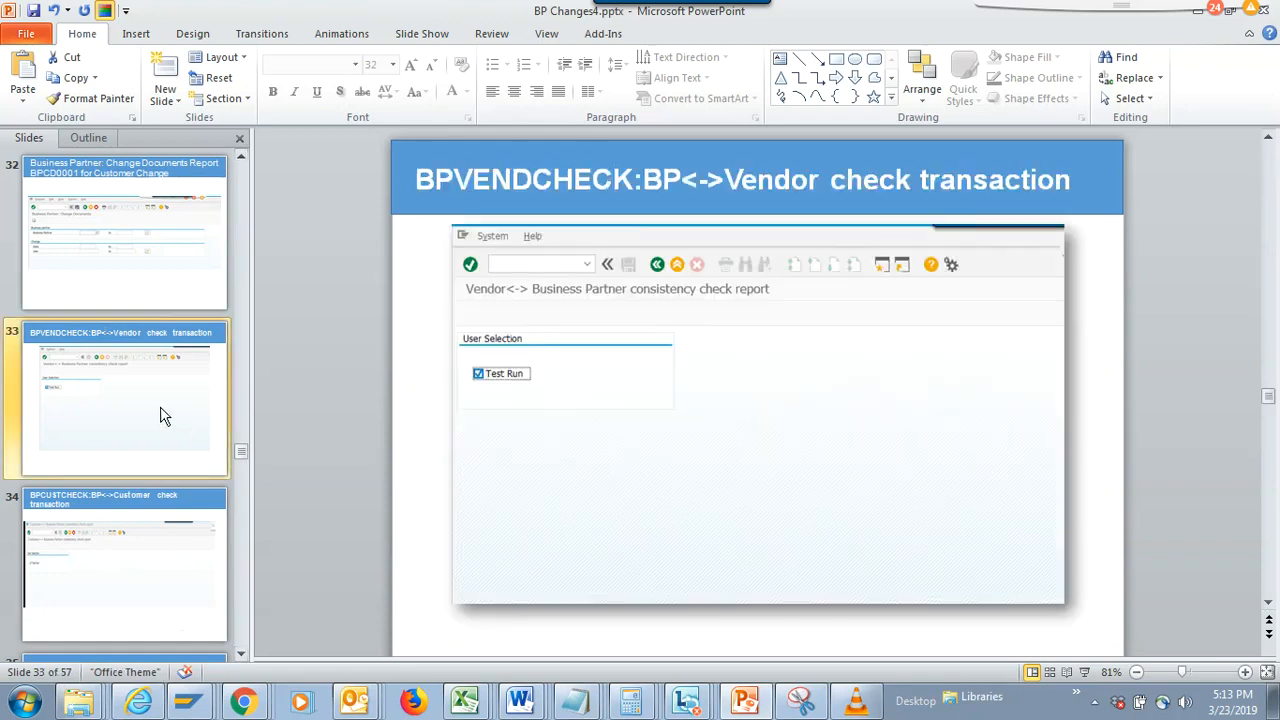
{"action": "key", "text": "Down"}
{"action": "key", "text": "Down"}
{"action": "key", "text": "Down"}
{"action": "key", "text": "Down"}
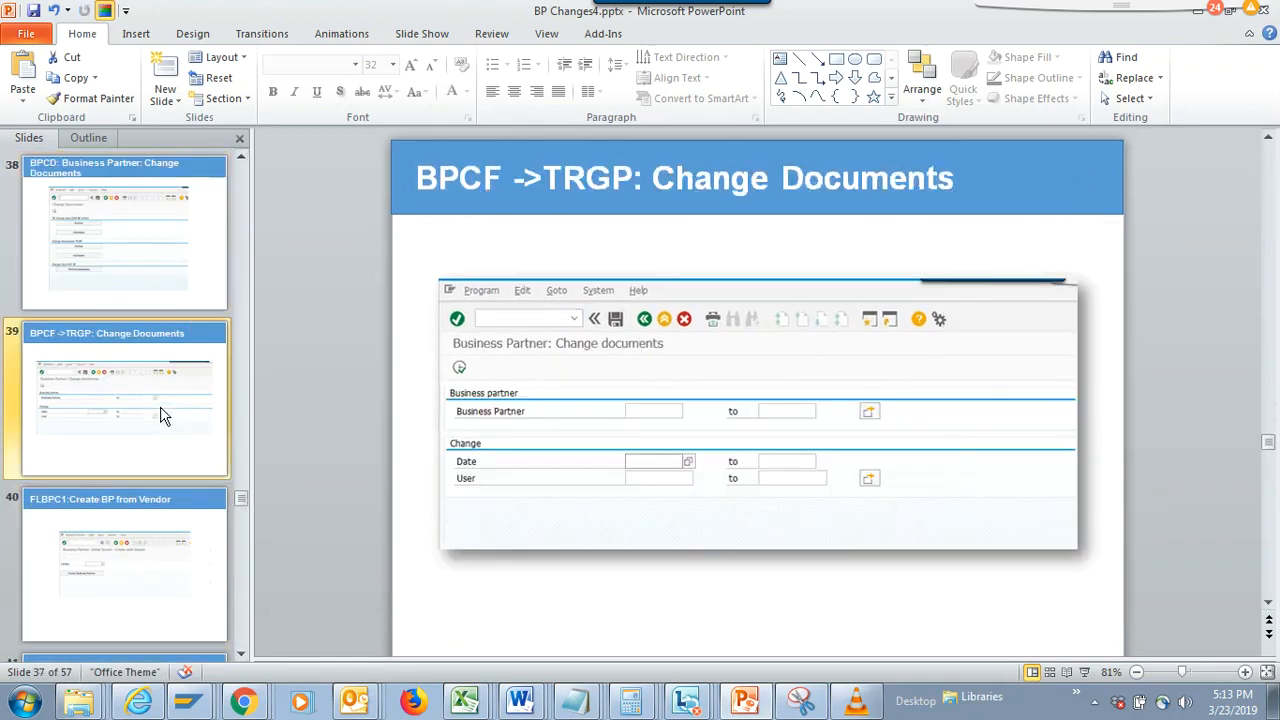
{"action": "key", "text": "Down"}
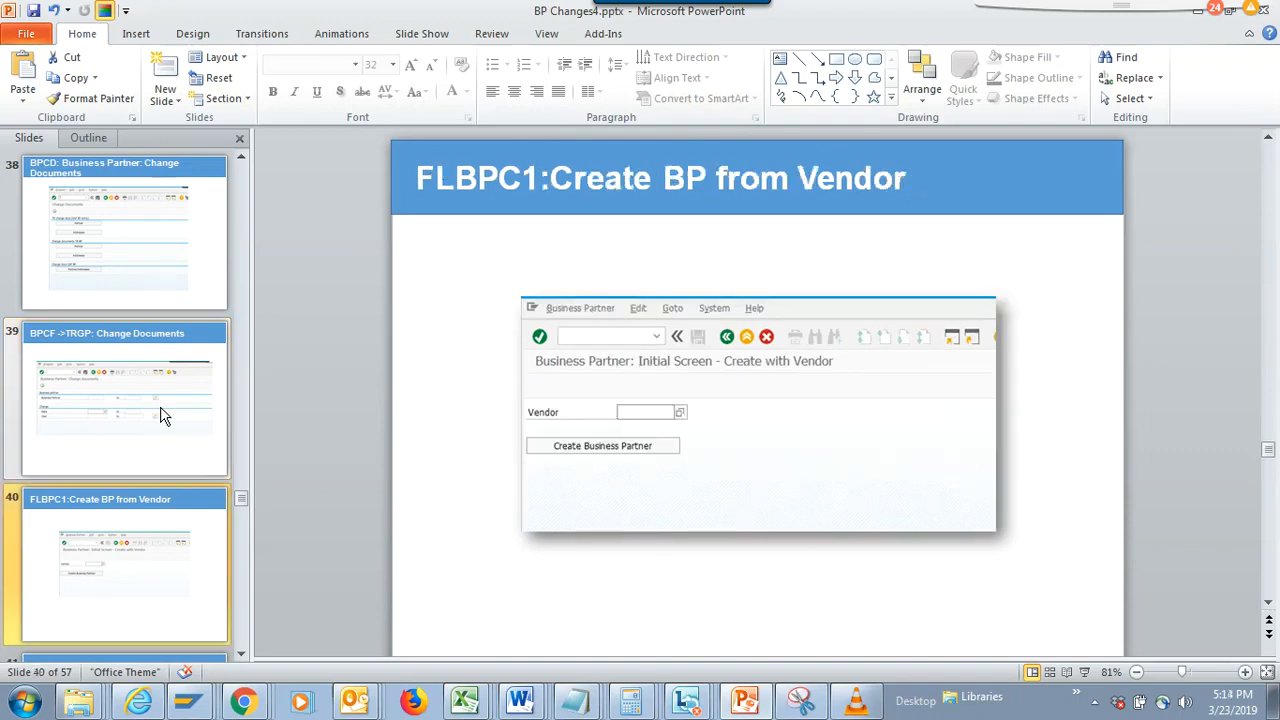
{"action": "key", "text": "Down"}
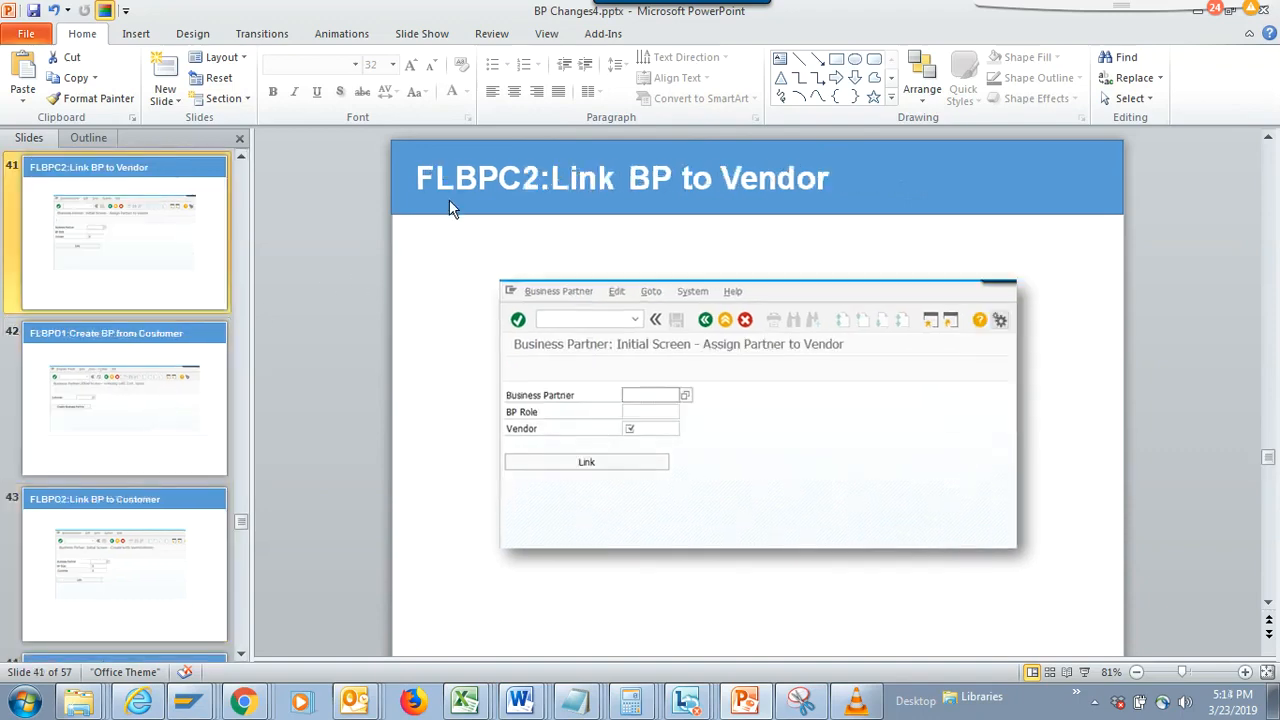
{"action": "double_click", "coordinate": [468, 180]}
{"action": "left_click", "coordinate": [541, 180]}
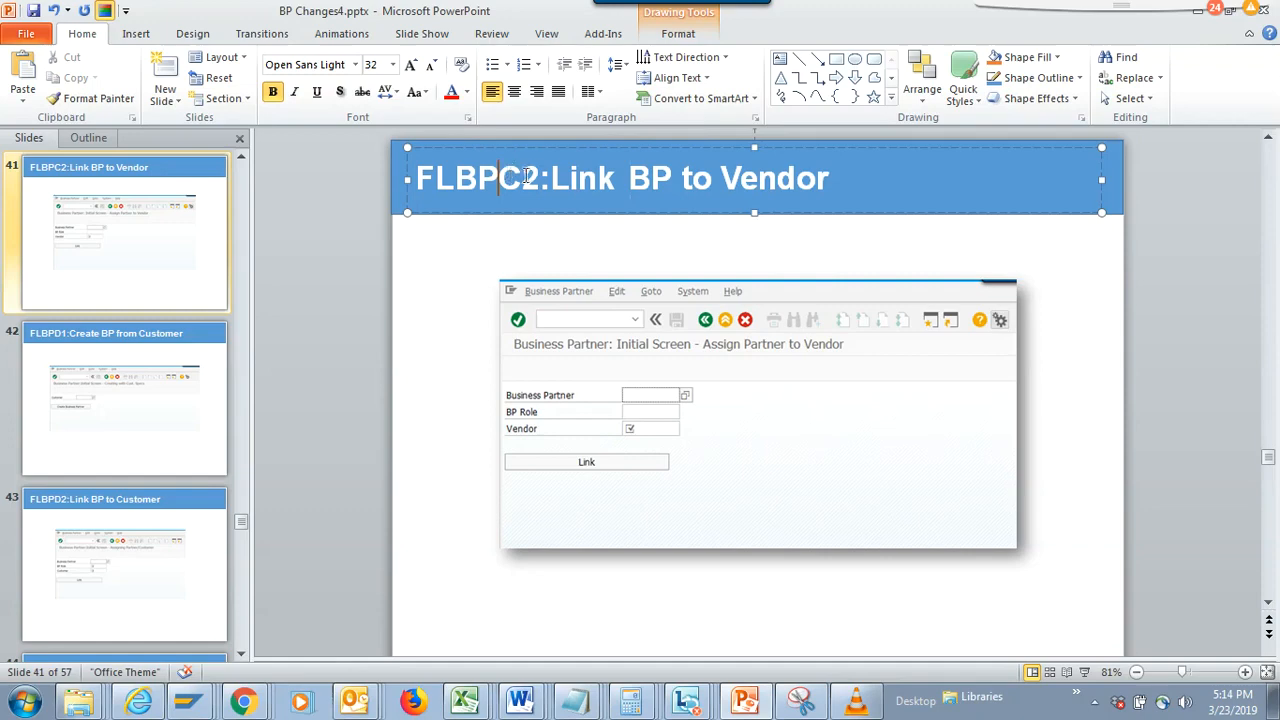
{"action": "left_click_drag", "start_coordinate": [541, 180], "coordinate": [421, 178]}
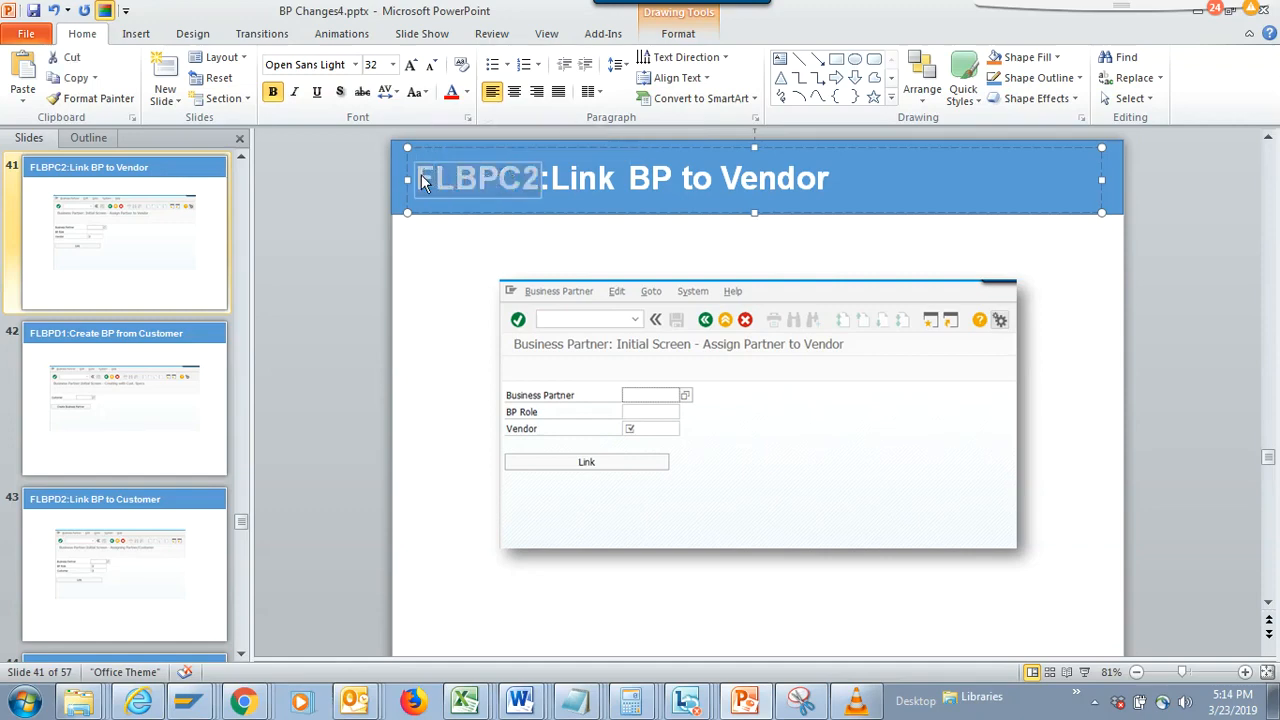
Switch to SAP and start transaction FLBPC2 by reusing the previous /nFLBPC1 command with its ending changed to 2
{"action": "key", "text": "alt+Tab"}
{"action": "left_click", "coordinate": [166, 48]}
{"action": "left_click", "coordinate": [128, 58]}
{"action": "left_click", "coordinate": [125, 49]}
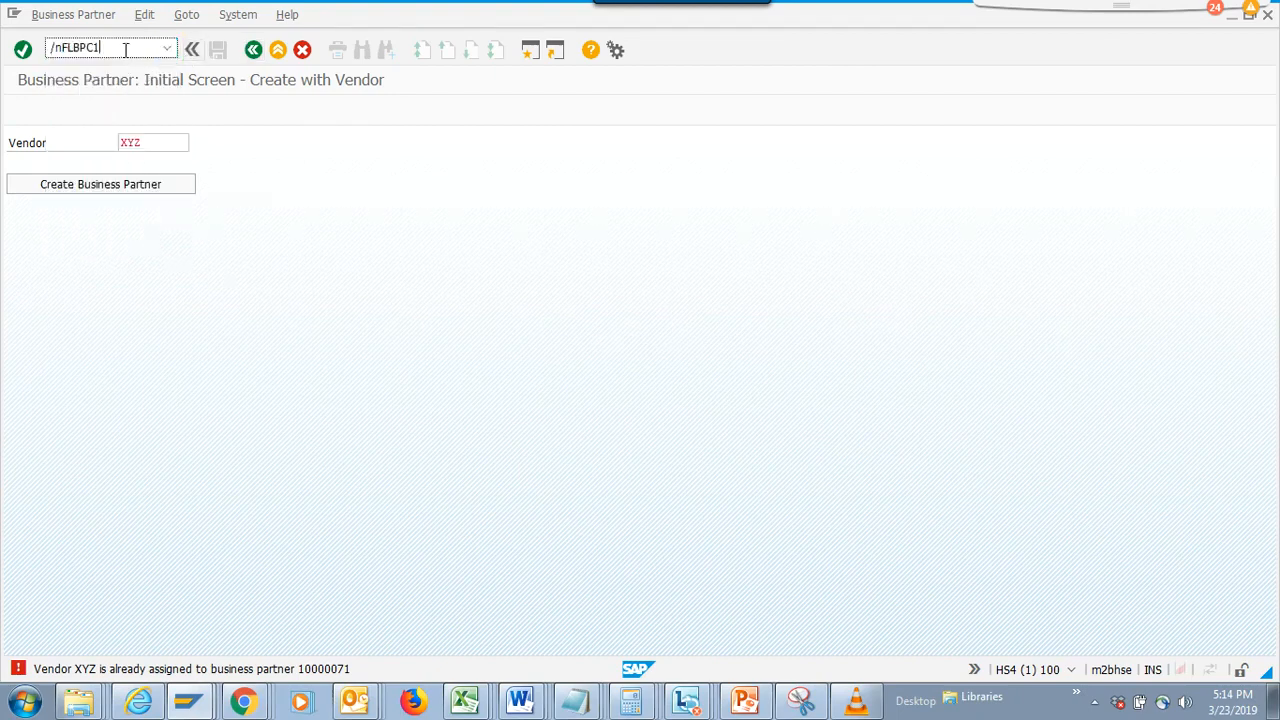
{"action": "type", "text": "2"}
{"action": "key", "text": "Return"}
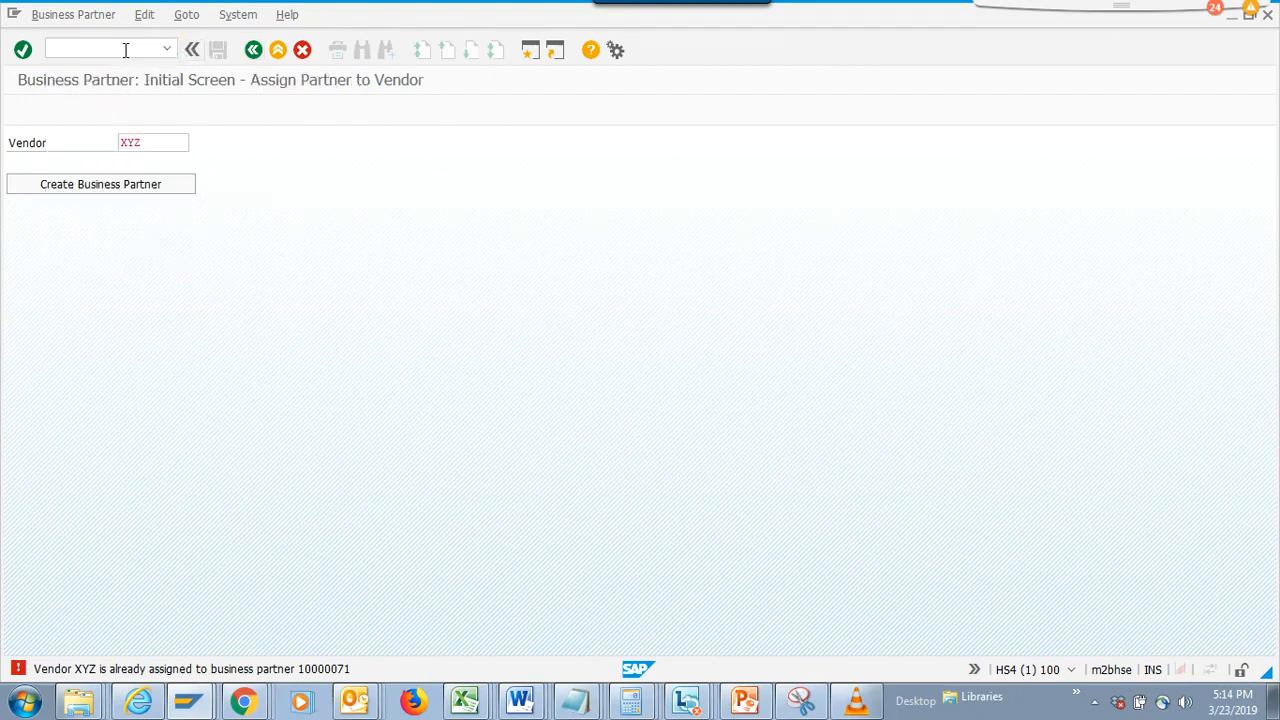
Try to assign the first suggested business partner number to vendor xyz, leaving the BP role empty
{"action": "left_click", "coordinate": [193, 183]}
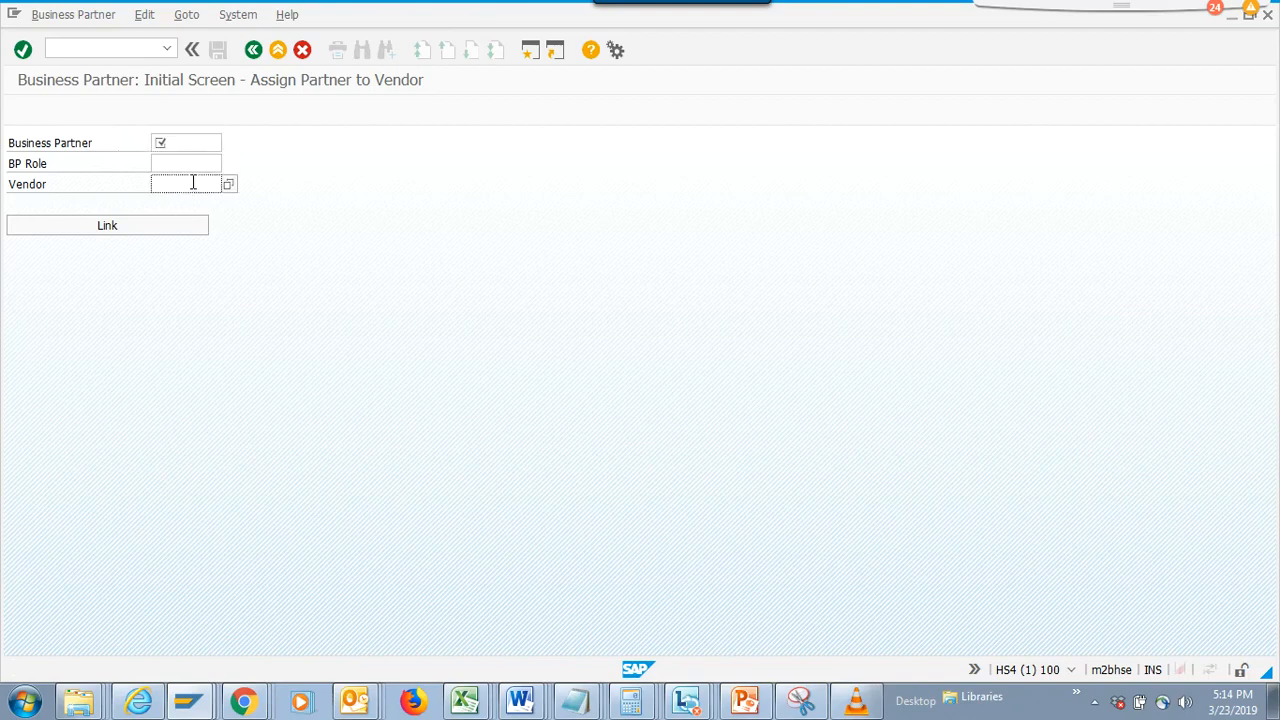
{"action": "type", "text": "xyz"}
{"action": "left_click", "coordinate": [168, 145]}
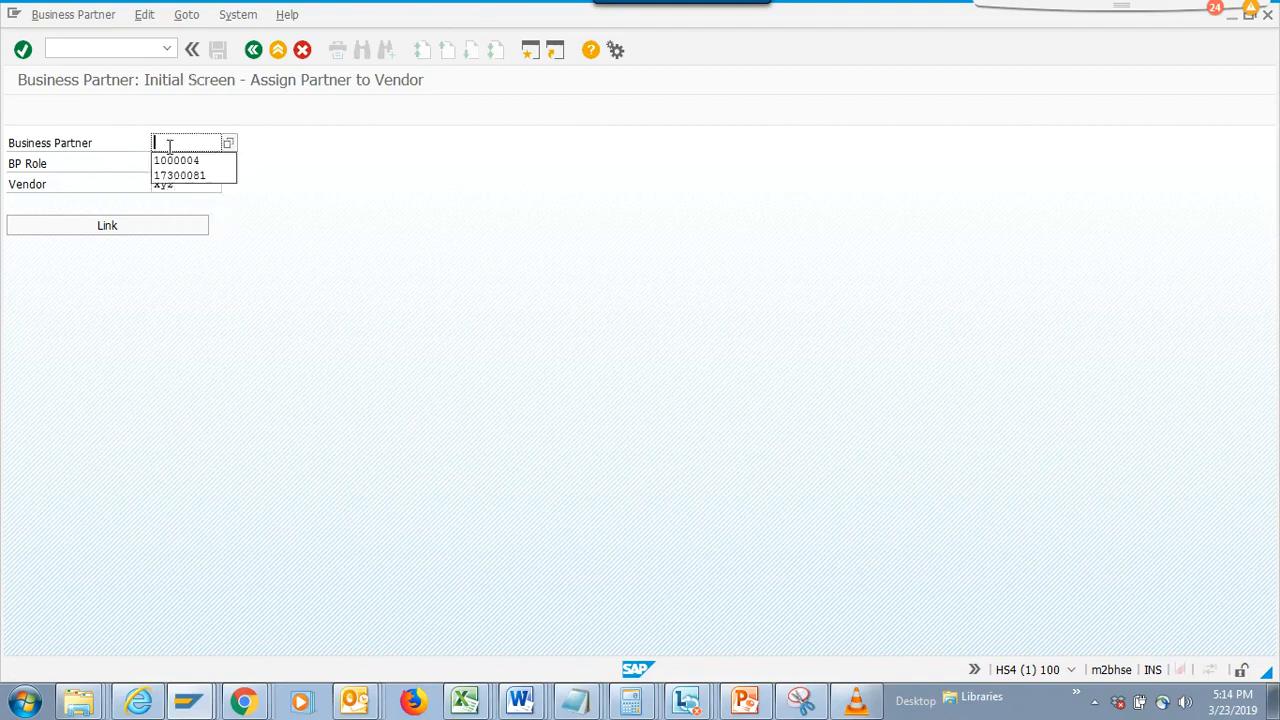
{"action": "left_click", "coordinate": [171, 160]}
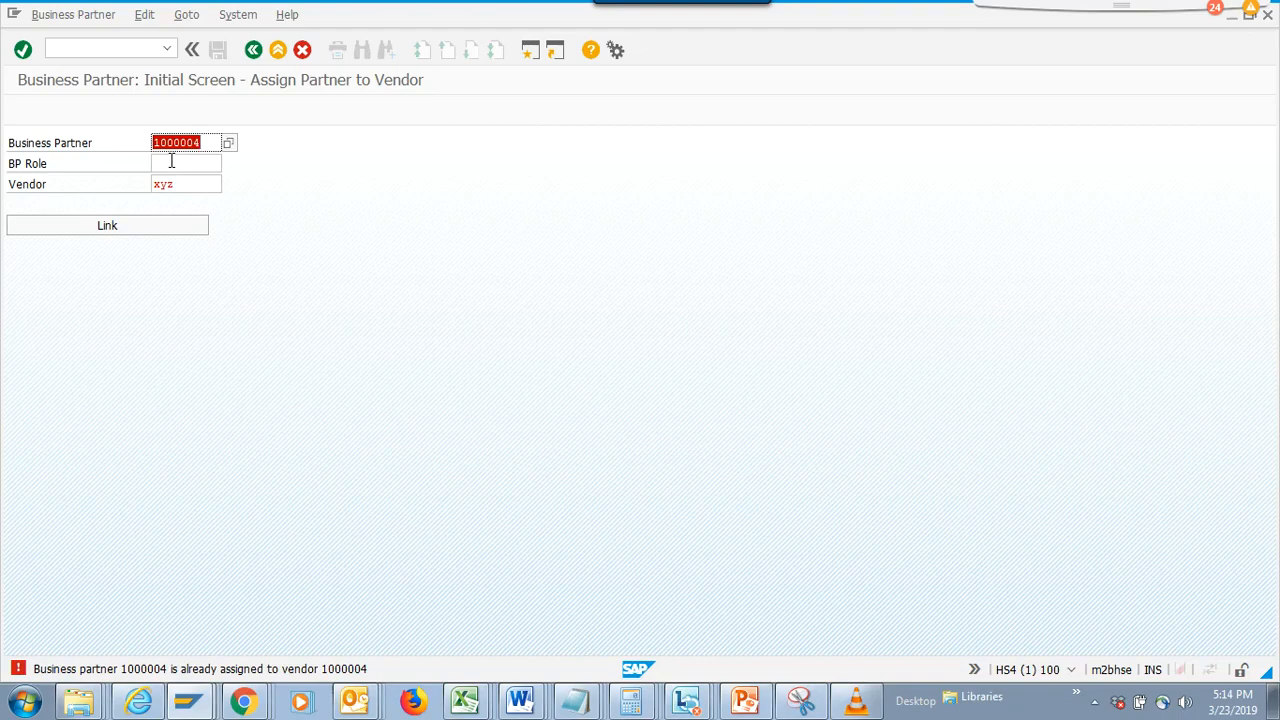
Review the list of BP roles available for the vendor assignment, leaving the role empty
{"action": "left_click", "coordinate": [178, 163]}
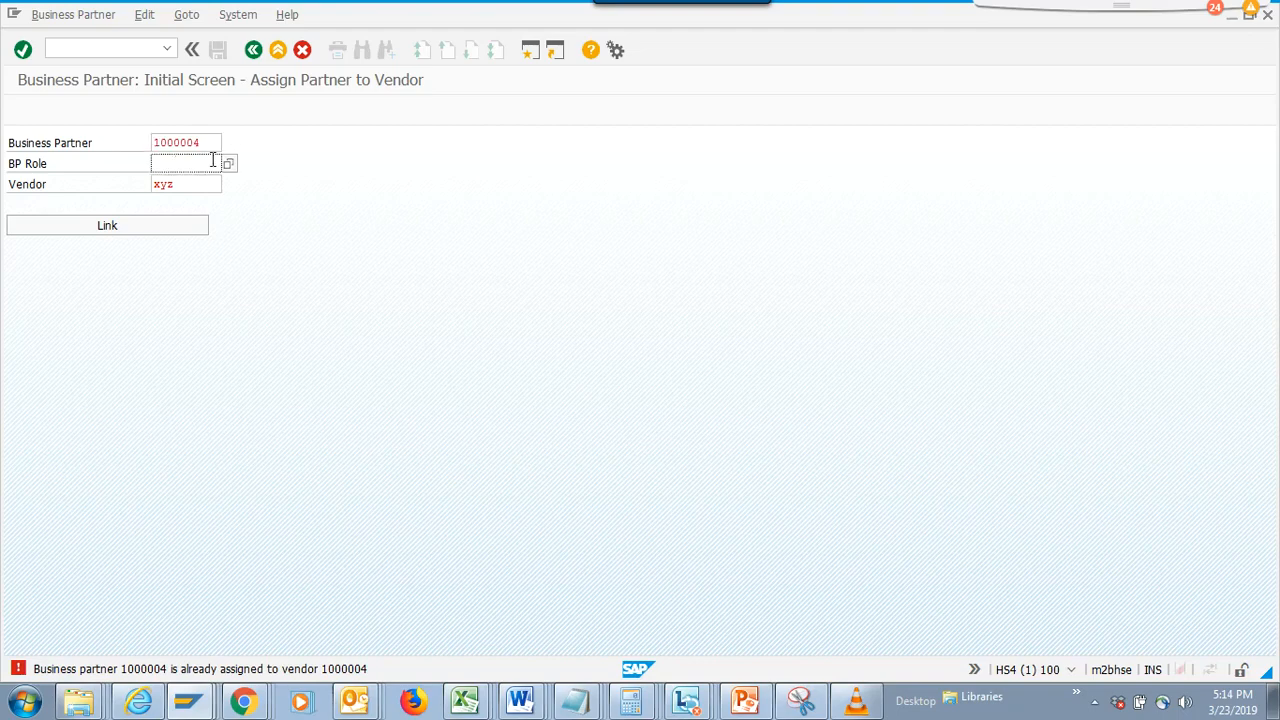
{"action": "left_click", "coordinate": [228, 162]}
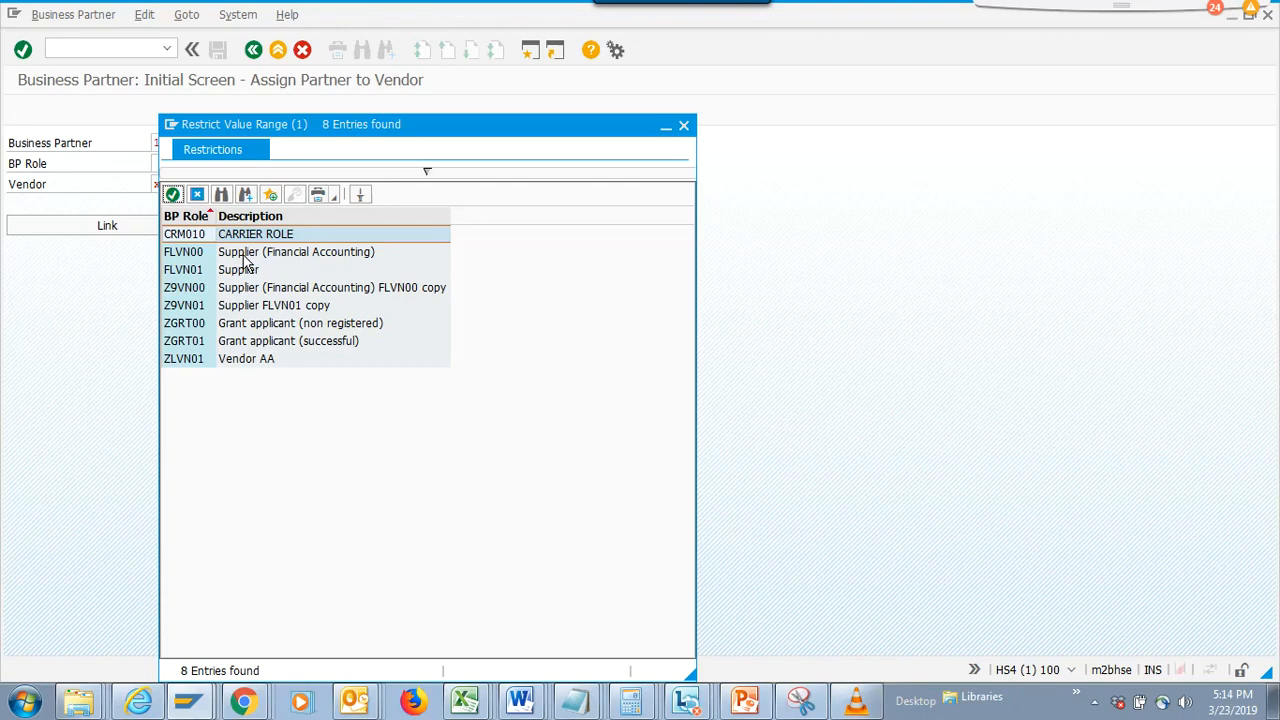
{"action": "left_click", "coordinate": [683, 124]}
Switch to the presentation, go to the Create BP from Customer slide and copy the transaction name FLBPD1 from its title
{"action": "key", "text": "alt+Tab"}
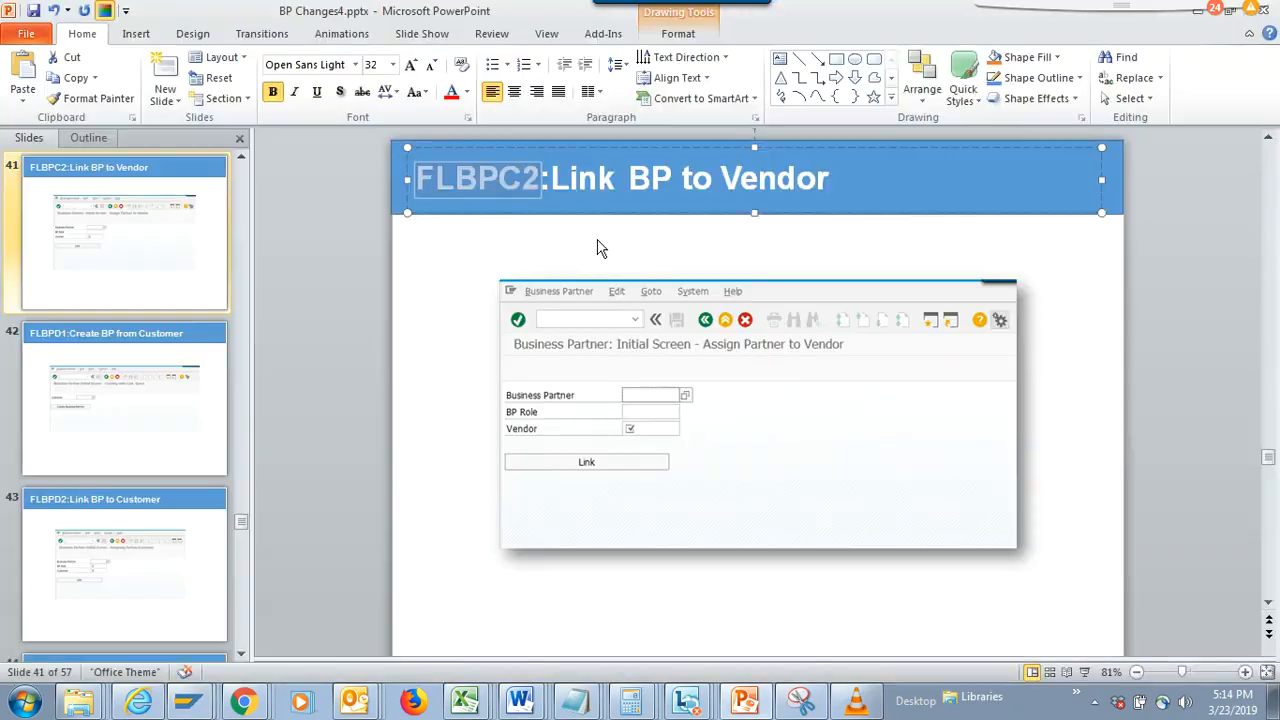
{"action": "scroll", "coordinate": [598, 248], "scroll_direction": "down", "scroll_amount": 1}
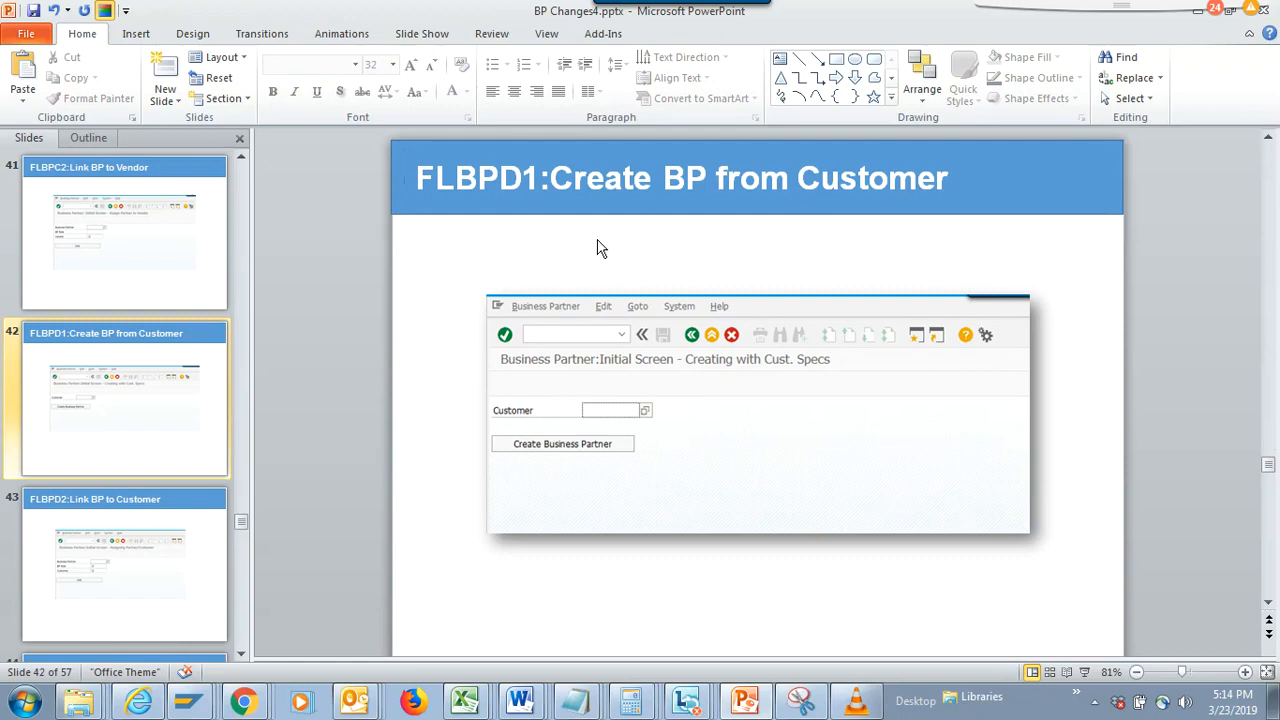
{"action": "left_click", "coordinate": [487, 172]}
{"action": "double_click", "coordinate": [487, 172]}
{"action": "left_click", "coordinate": [523, 178]}
{"action": "left_click_drag", "start_coordinate": [523, 178], "coordinate": [419, 175]}
{"action": "key", "text": "ctrl+c"}
{"action": "left_click", "coordinate": [543, 178]}
{"action": "key", "text": "BackSpace"}
{"action": "type", "text": ":"}
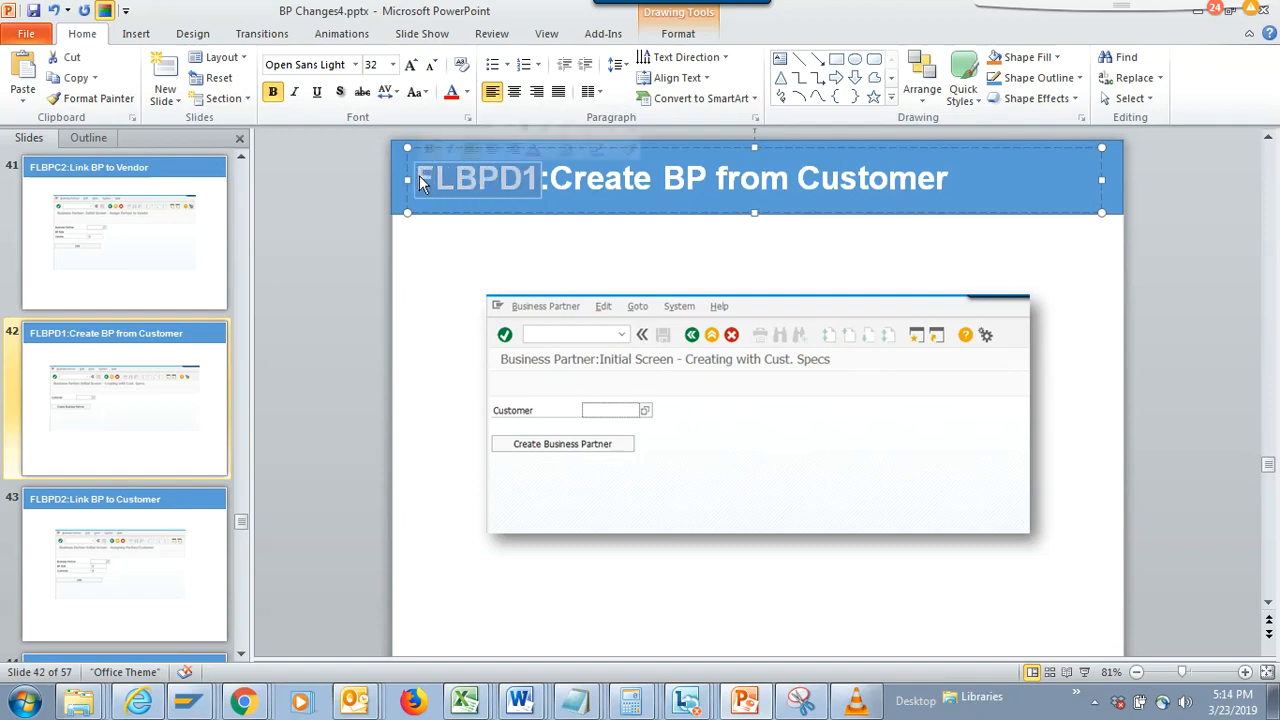
Switch to SAP, start transaction FLBPD1 with /nFLBPD1 and try to create a business partner from the suggested customer
{"action": "key", "text": "alt+Tab"}
{"action": "left_click", "coordinate": [105, 50]}
{"action": "type", "text": "/n"}
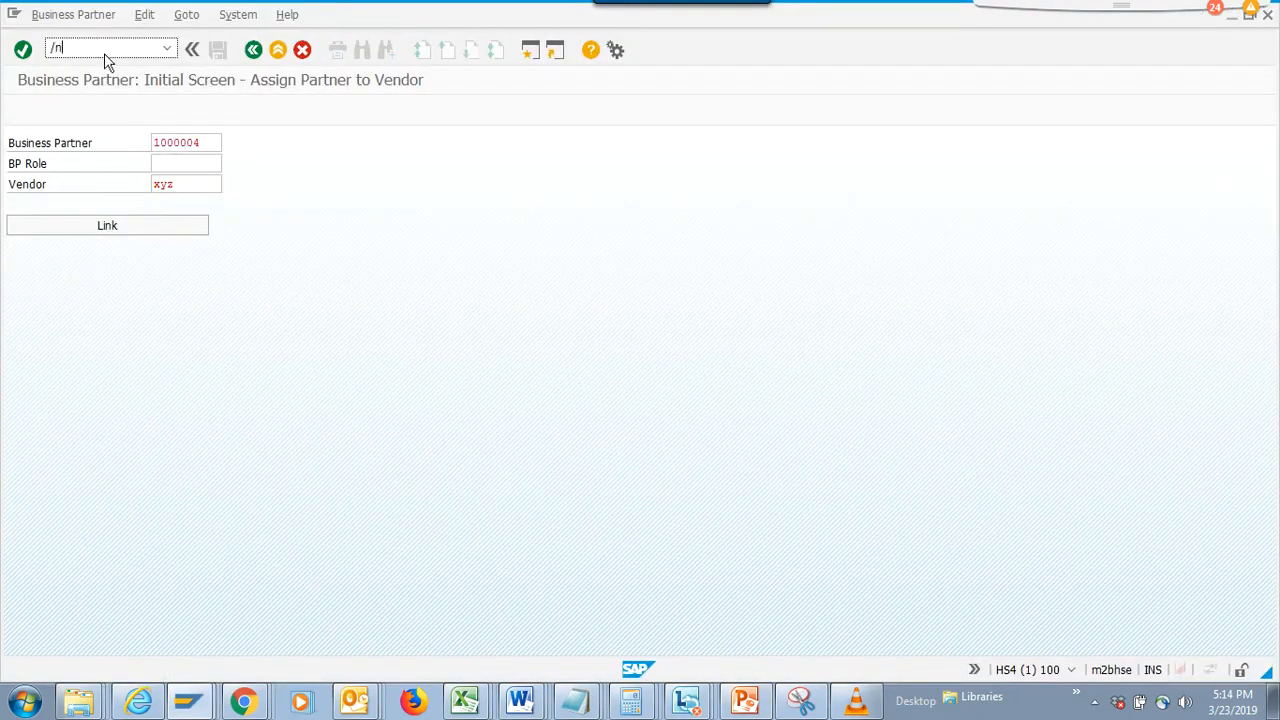
{"action": "key", "text": "ctrl+v"}
{"action": "key", "text": "Return"}
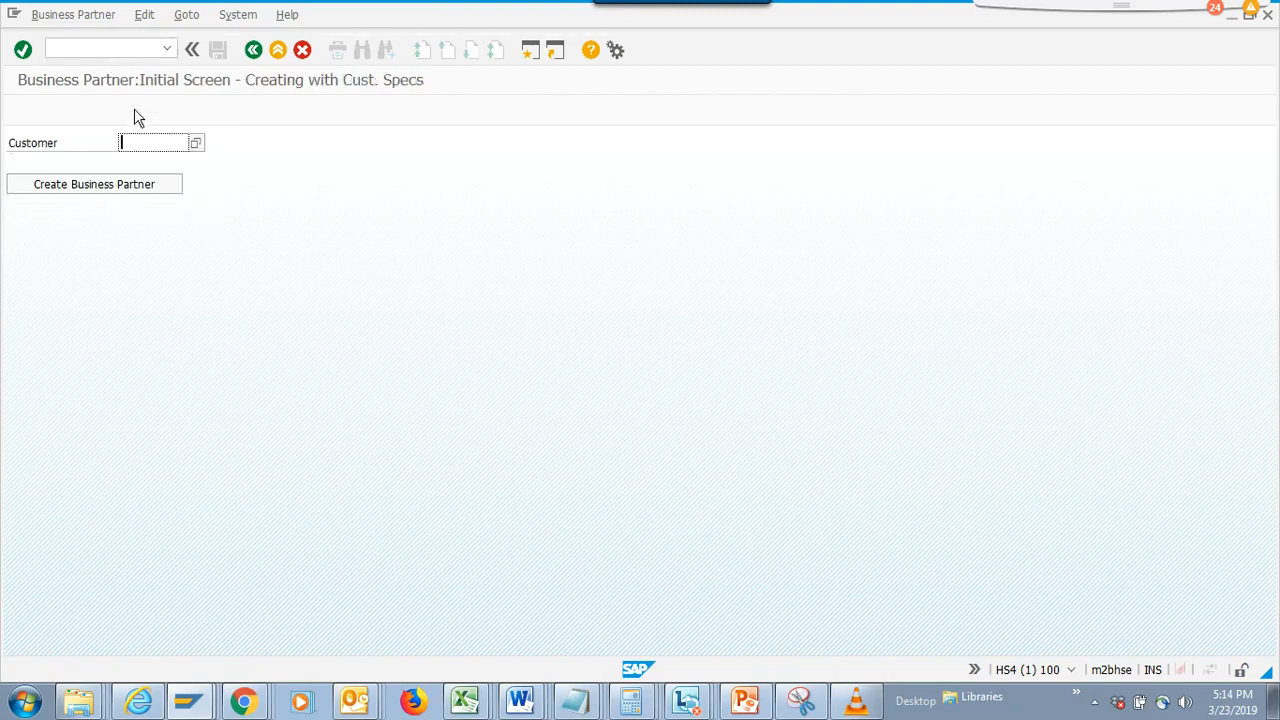
{"action": "left_click", "coordinate": [137, 162]}
{"action": "left_click", "coordinate": [139, 186]}
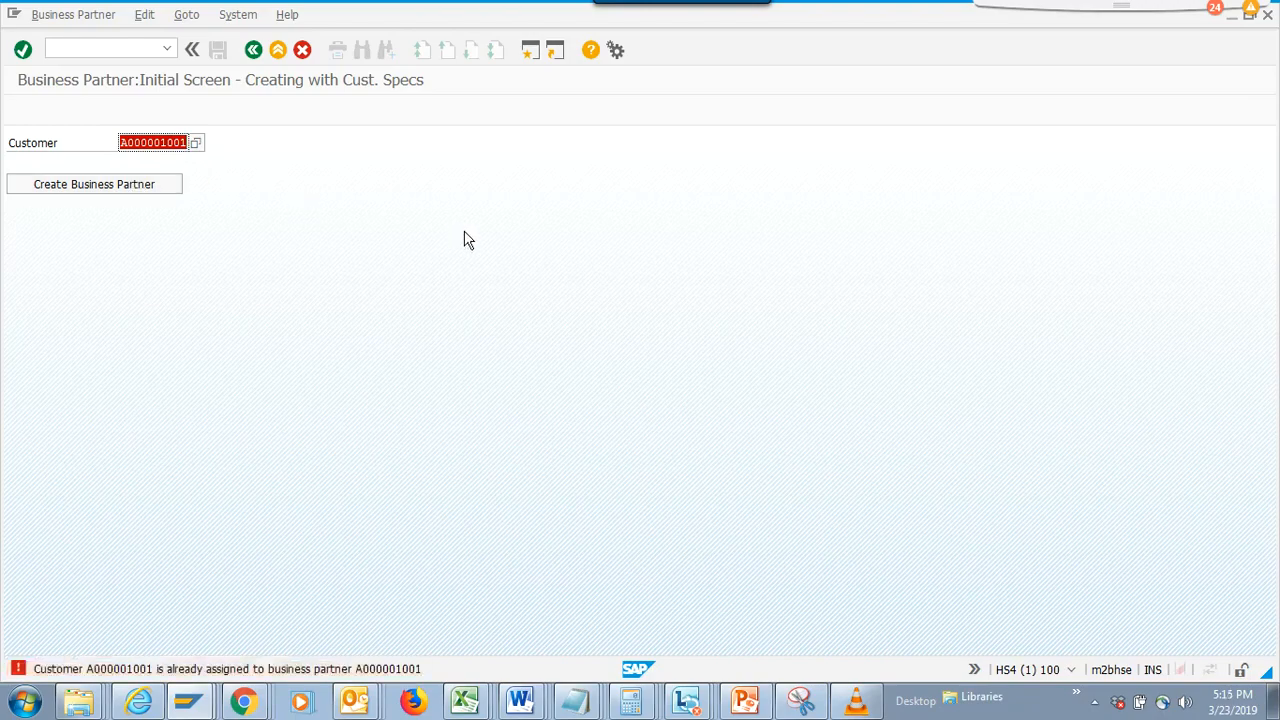
Switch to the presentation, go to the Link BP to Customer slide and copy the transaction name FLBPD2 from its title
{"action": "key", "text": "alt+Tab"}
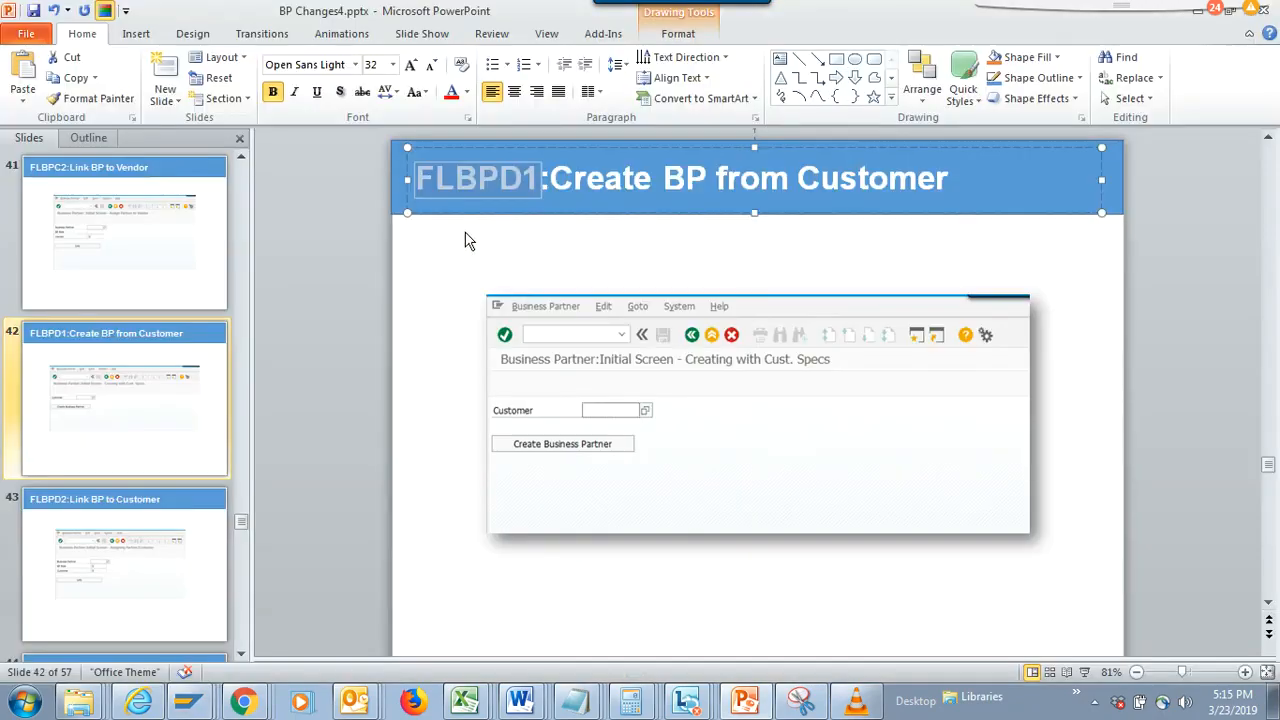
{"action": "scroll", "coordinate": [465, 240], "scroll_direction": "down", "scroll_amount": 1}
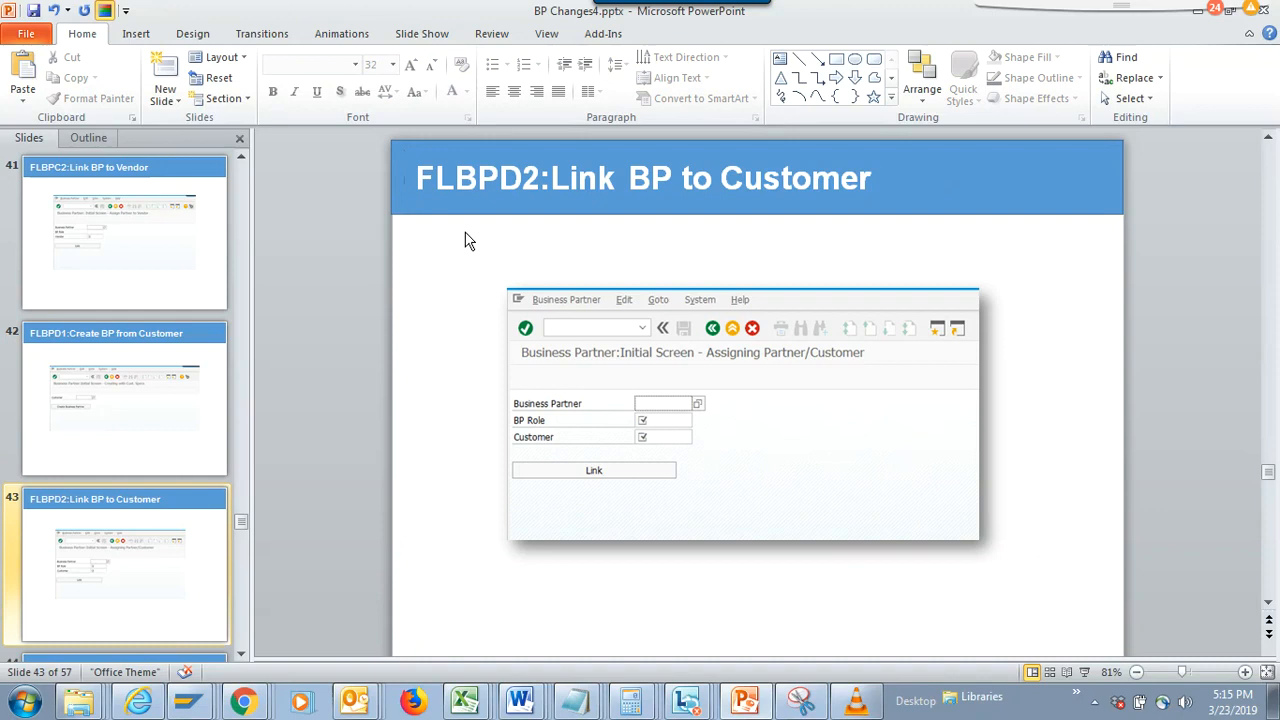
{"action": "left_click_drag", "start_coordinate": [536, 179], "coordinate": [426, 177]}
{"action": "key", "text": "ctrl+c"}
Switch to SAP and start transaction FLBPD2 by entering /n followed by the copied name
{"action": "key", "text": "alt+Tab"}
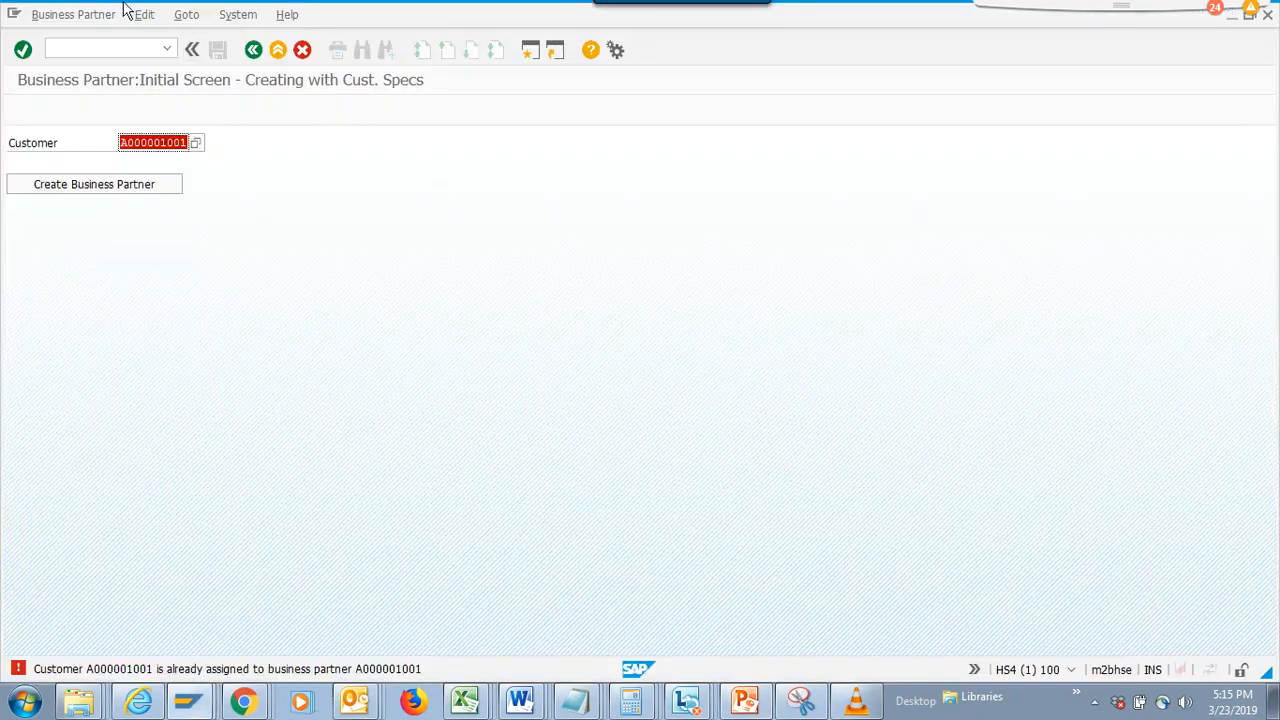
{"action": "left_click", "coordinate": [93, 50]}
{"action": "type", "text": "/n"}
{"action": "key", "text": "ctrl+v"}
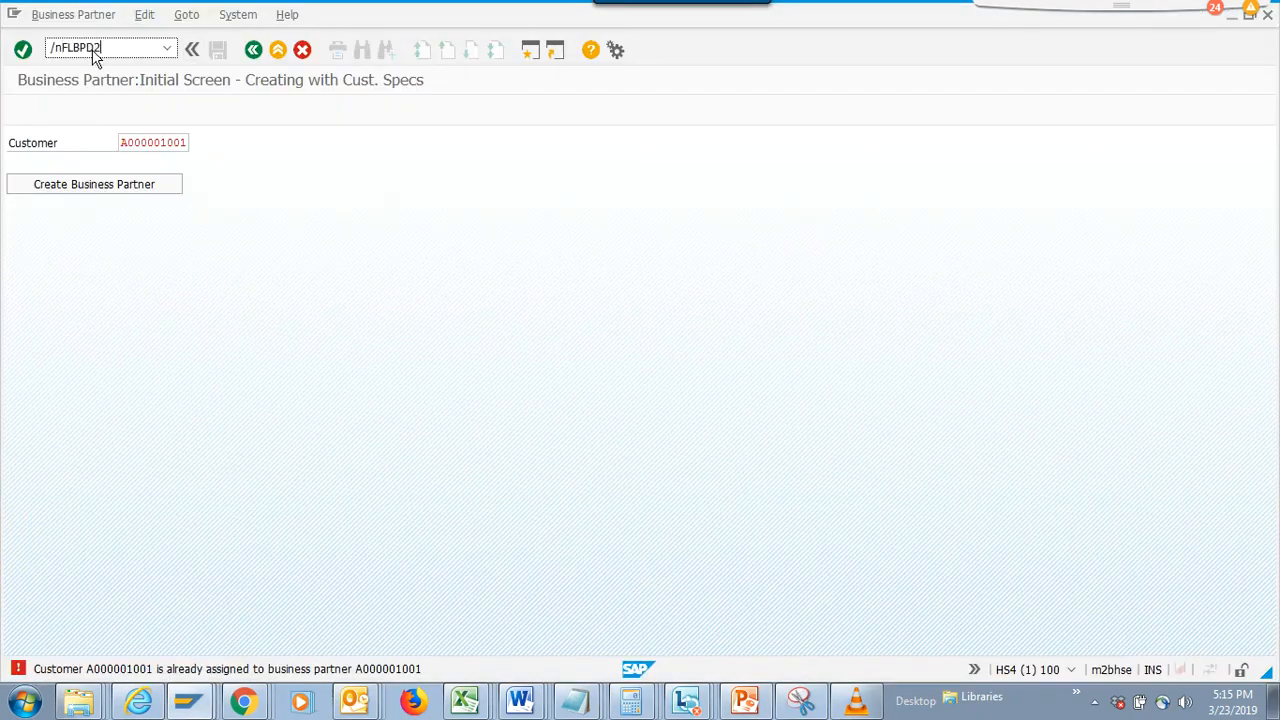
{"action": "key", "text": "Return"}
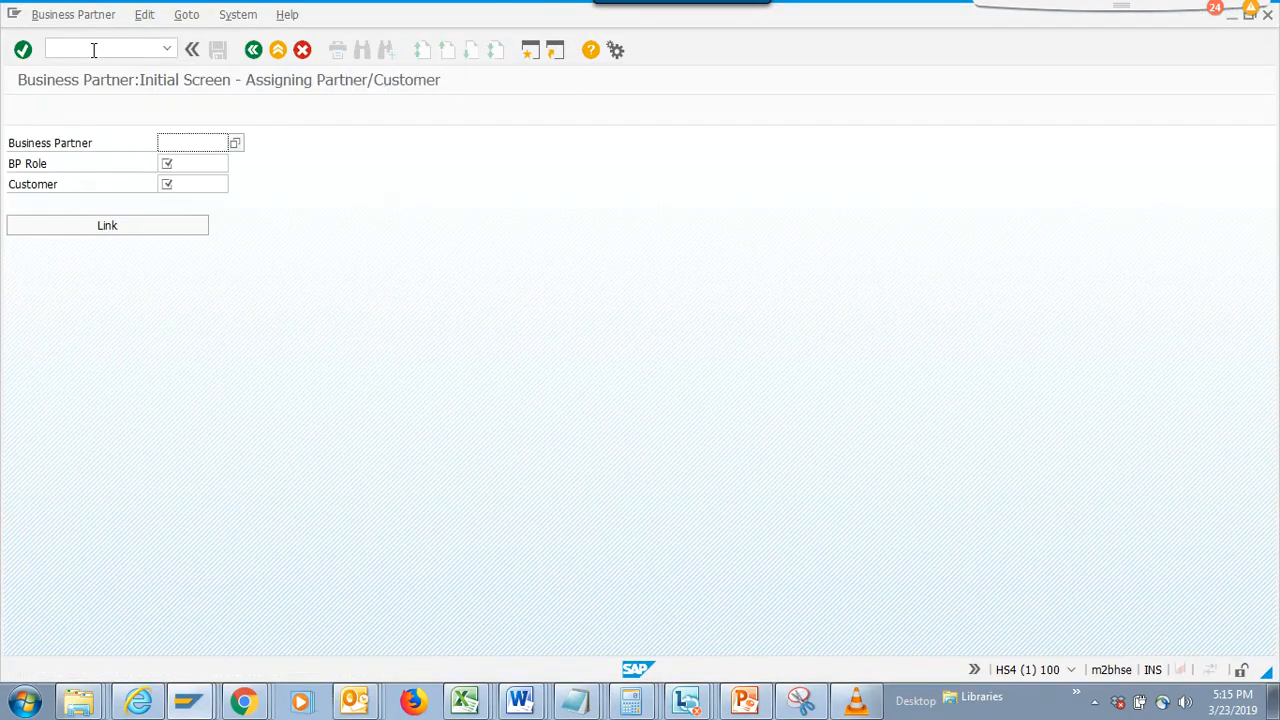
Try to link the first suggested business partner to the suggested customer, choosing FLCU01 as the BP role
{"action": "left_click", "coordinate": [183, 141]}
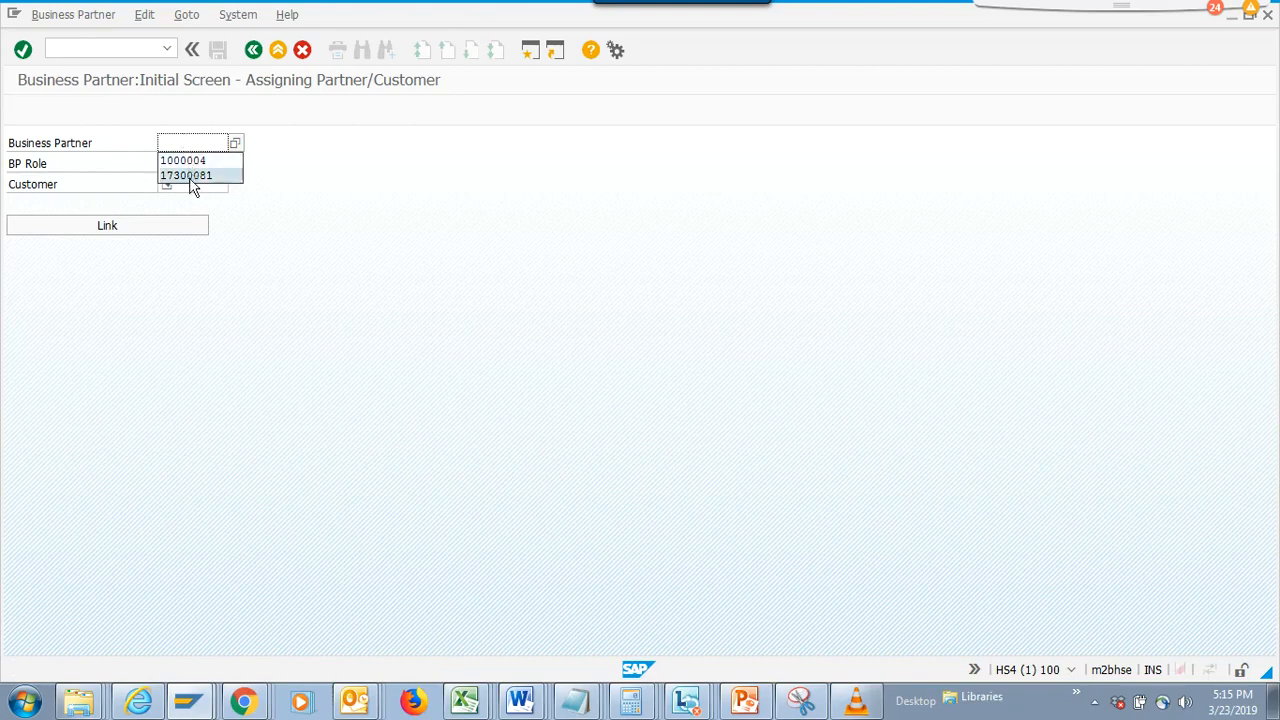
{"action": "left_click", "coordinate": [200, 161]}
{"action": "left_click", "coordinate": [198, 185]}
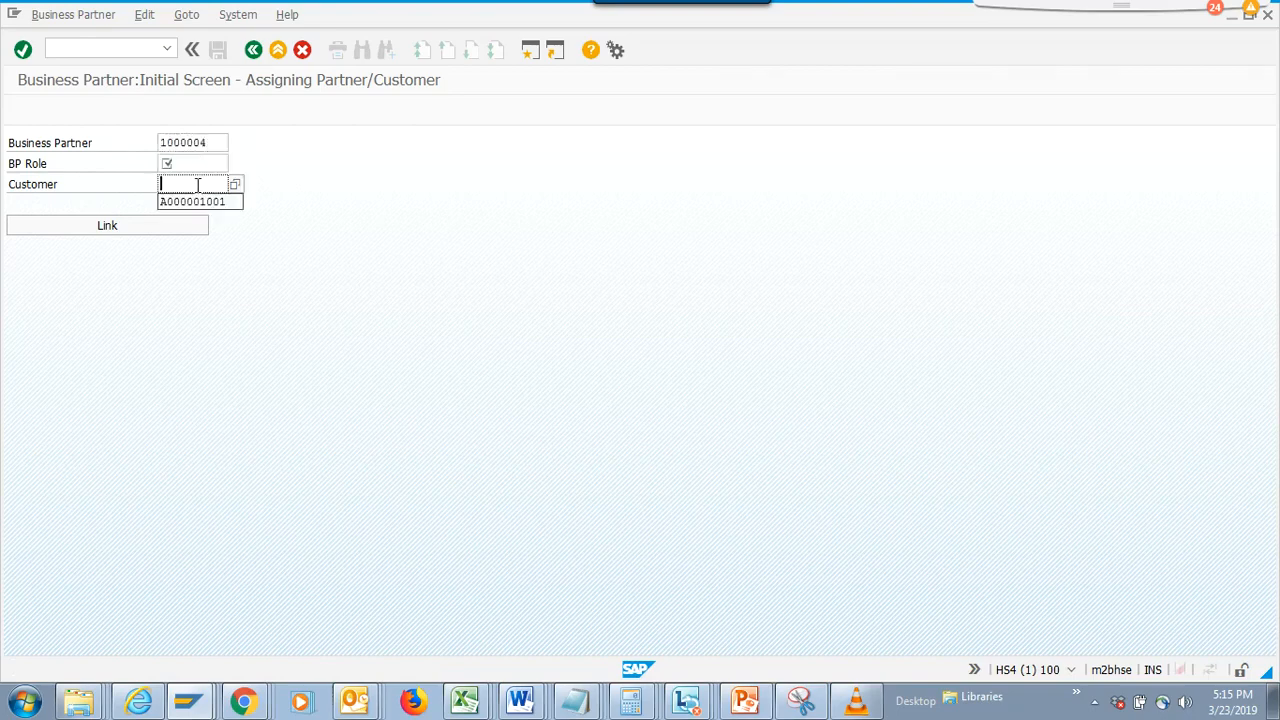
{"action": "left_click", "coordinate": [193, 205]}
{"action": "left_click", "coordinate": [183, 225]}
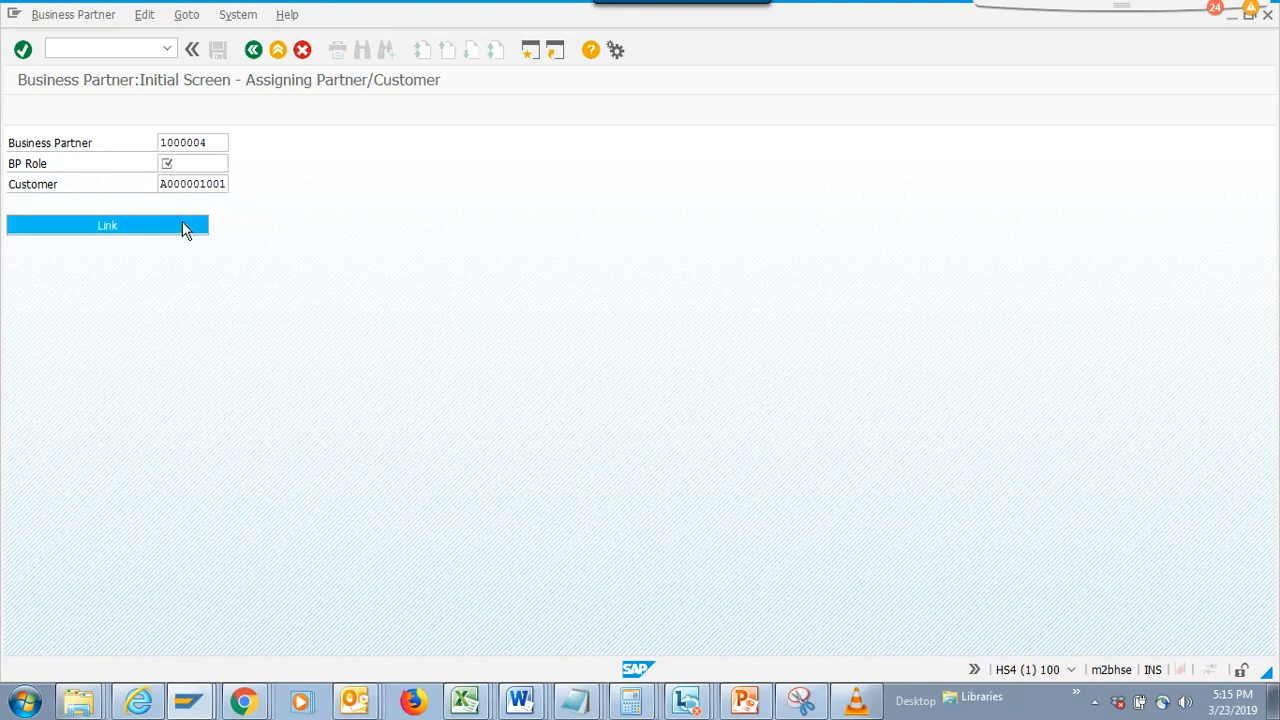
{"action": "left_click", "coordinate": [233, 163]}
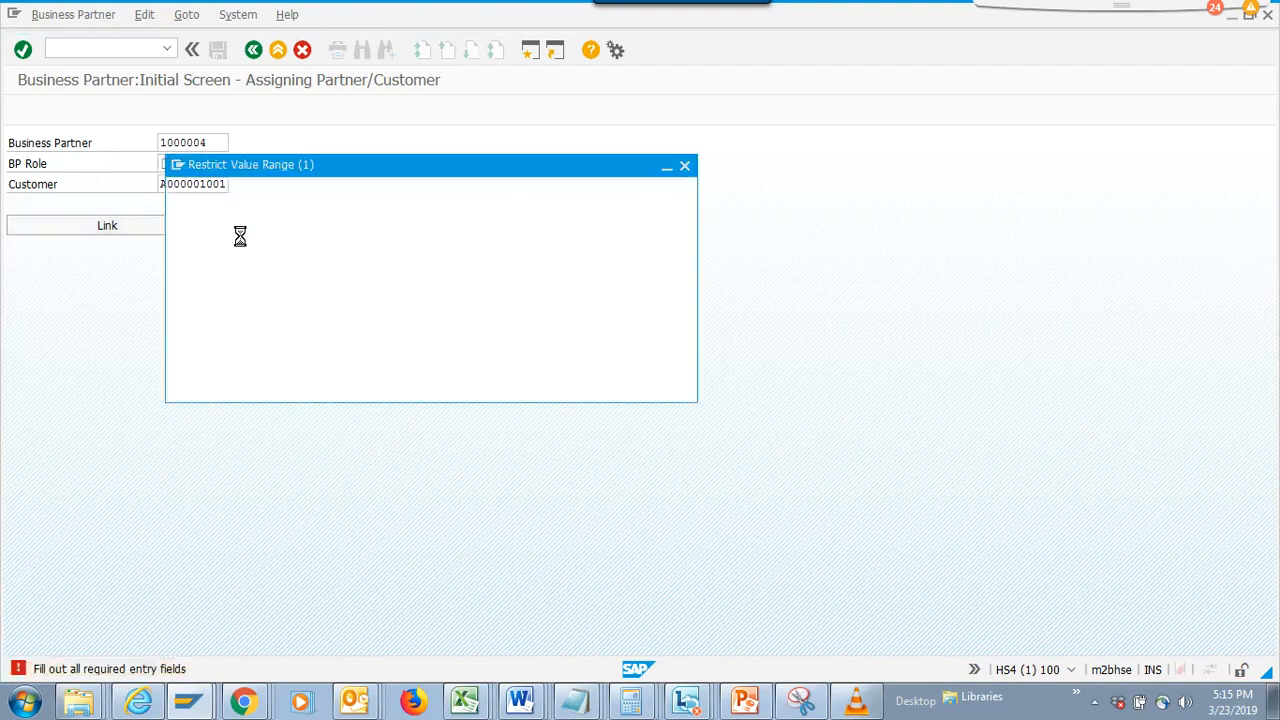
{"action": "double_click", "coordinate": [262, 254]}
{"action": "key", "text": "Return"}
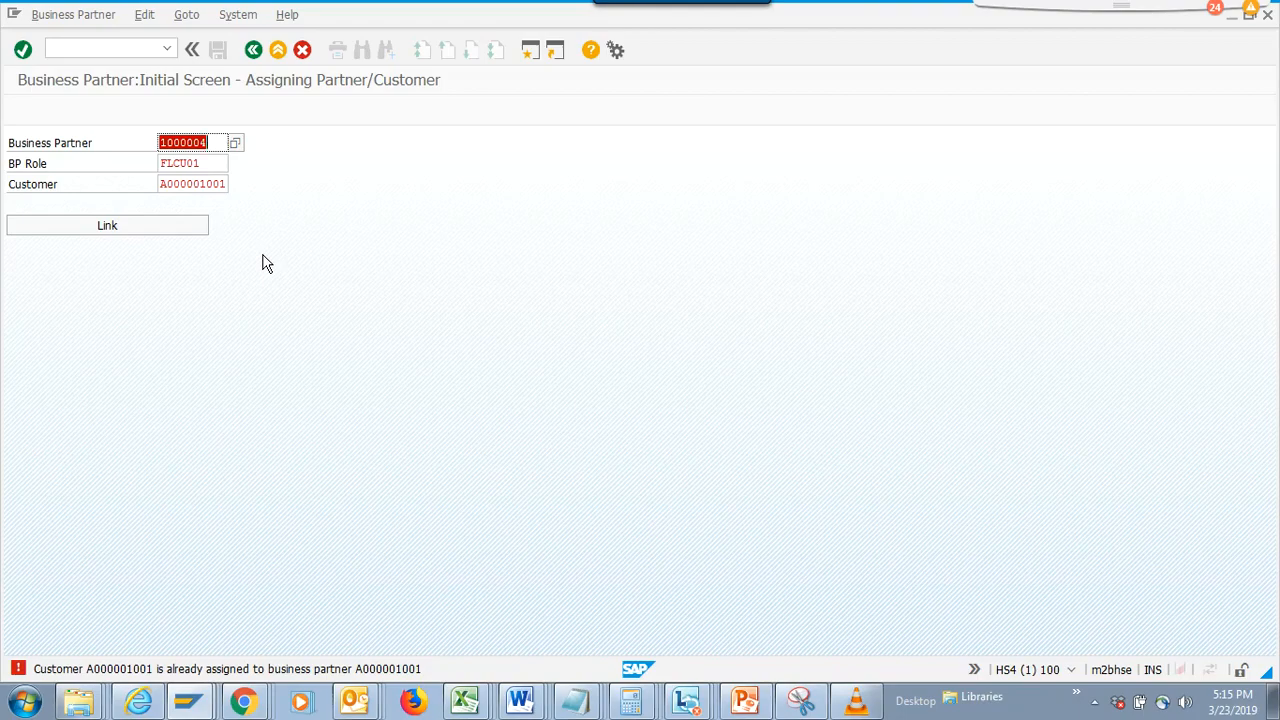
Switch to the presentation, go to the BP-Cust: Screen Configuration slide and select the transaction name BUCO in its title
{"action": "key", "text": "alt+Tab"}
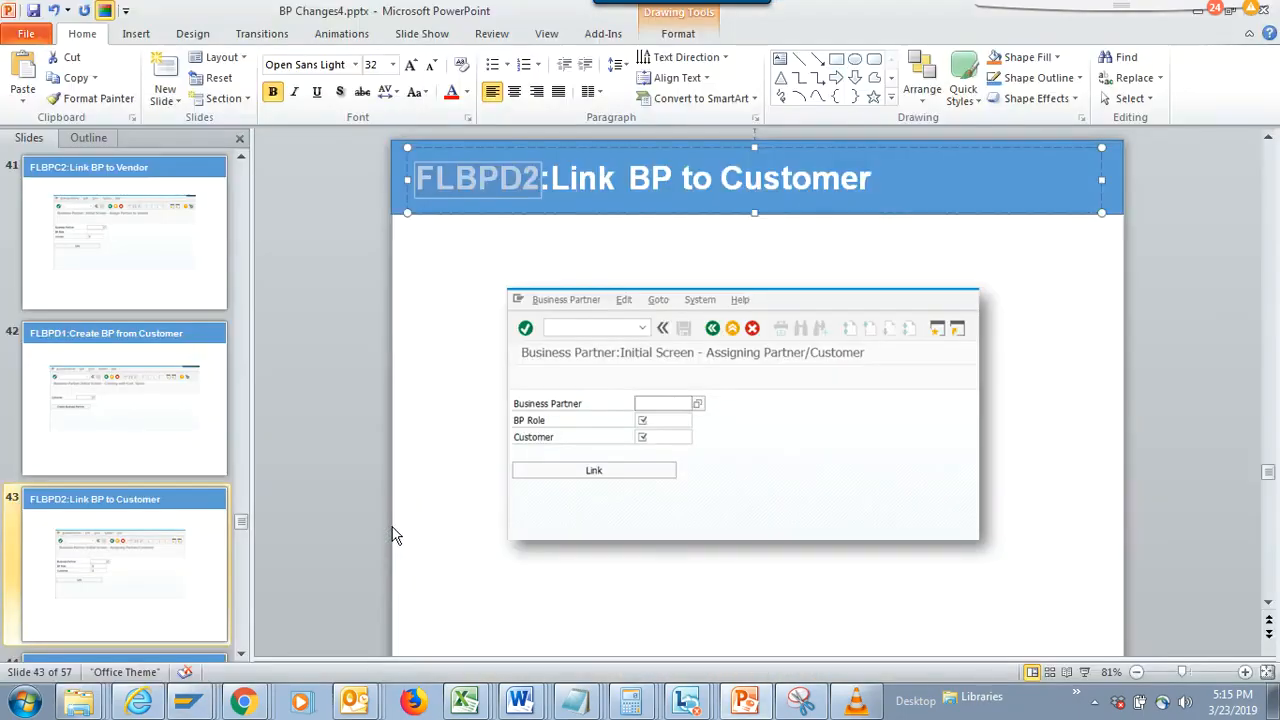
{"action": "scroll", "coordinate": [393, 535], "scroll_direction": "down", "scroll_amount": 2}
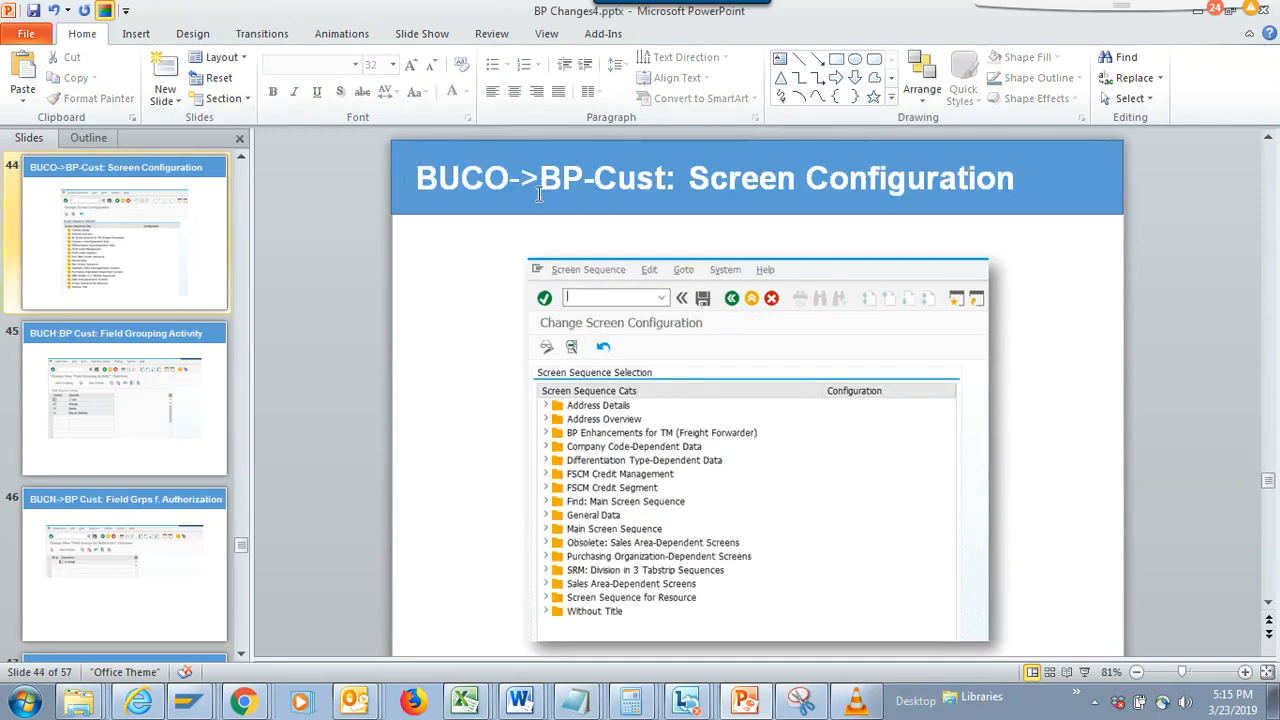
{"action": "left_click_drag", "start_coordinate": [507, 178], "coordinate": [424, 178]}
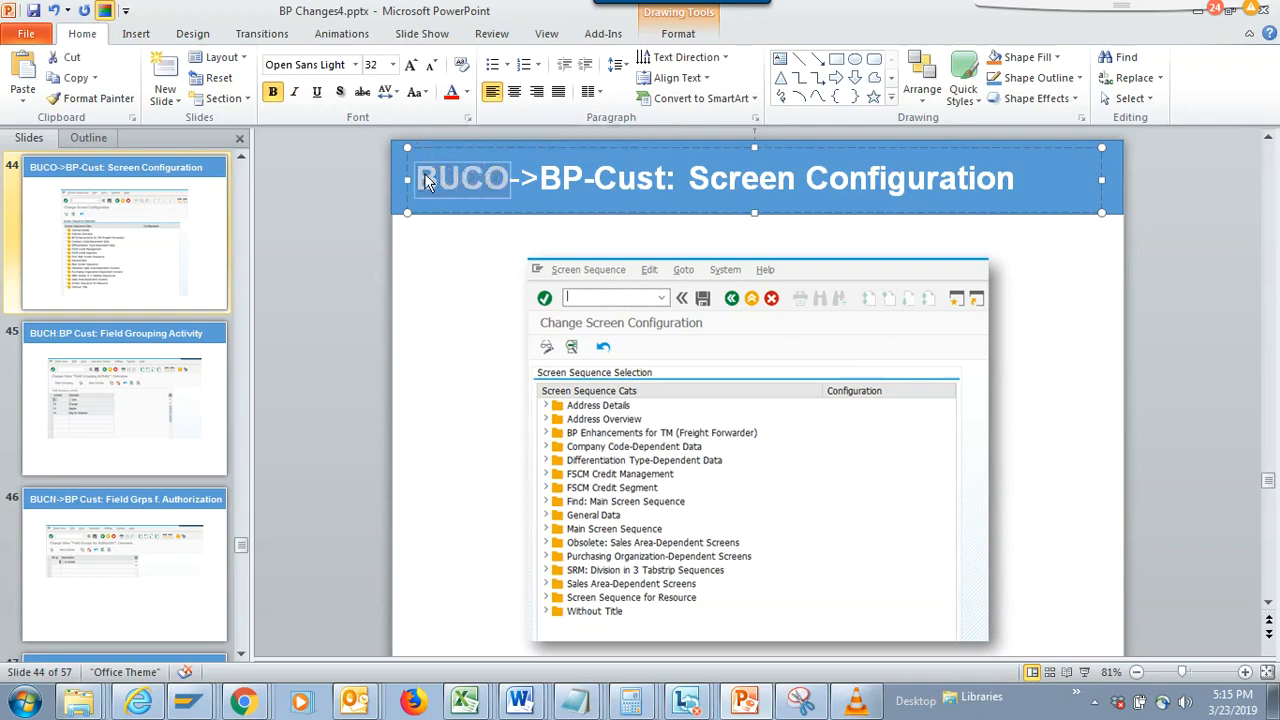
Switch to SAP and start transaction BUCO with the command /nBUCO
{"action": "key", "text": "alt+Tab"}
{"action": "left_click", "coordinate": [110, 47]}
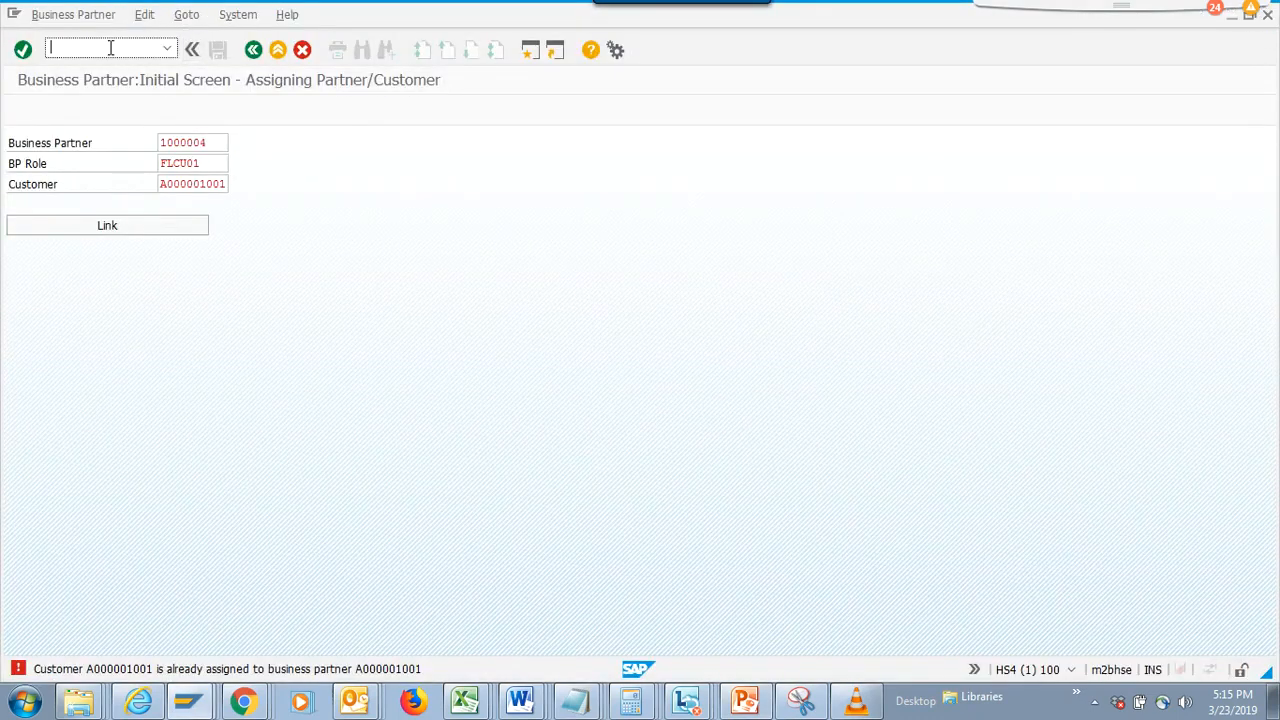
{"action": "type", "text": "/nBUCO"}
{"action": "key", "text": "Return"}
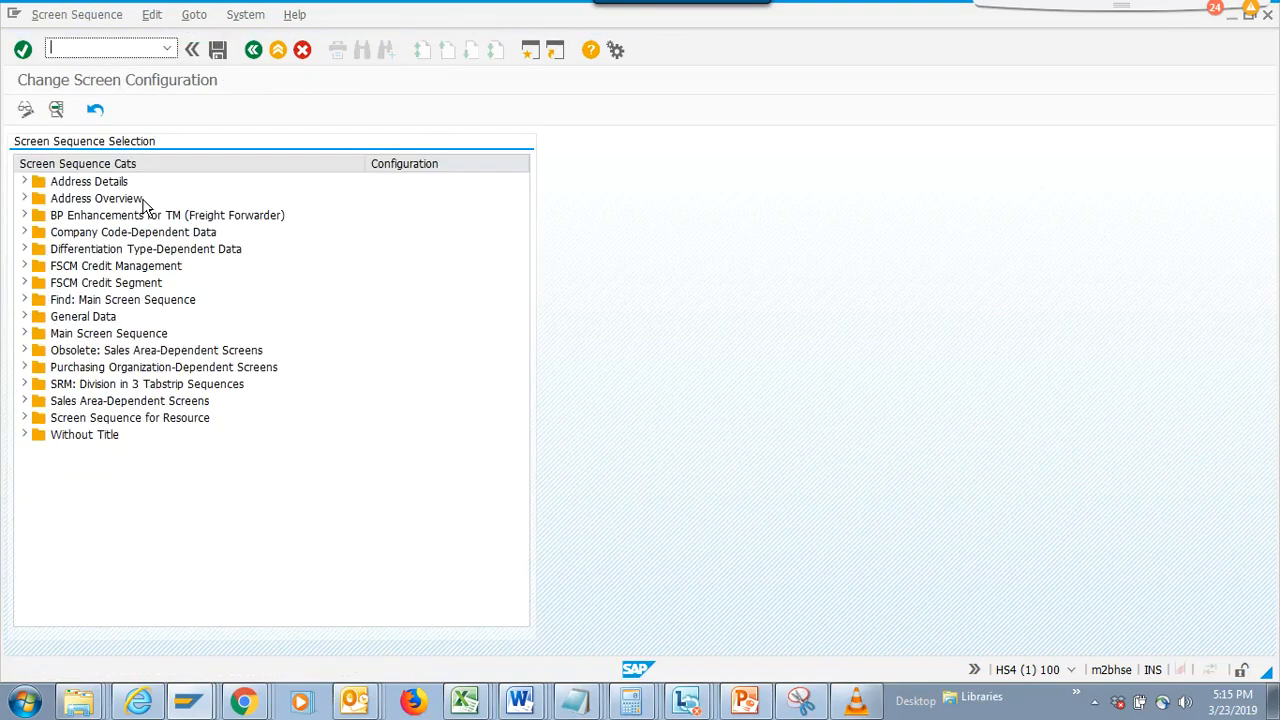
Expand Address Overview in the screen sequence categories, view its graphical screen configuration and return to the category tree
{"action": "left_click", "coordinate": [37, 199]}
{"action": "left_click", "coordinate": [84, 218]}
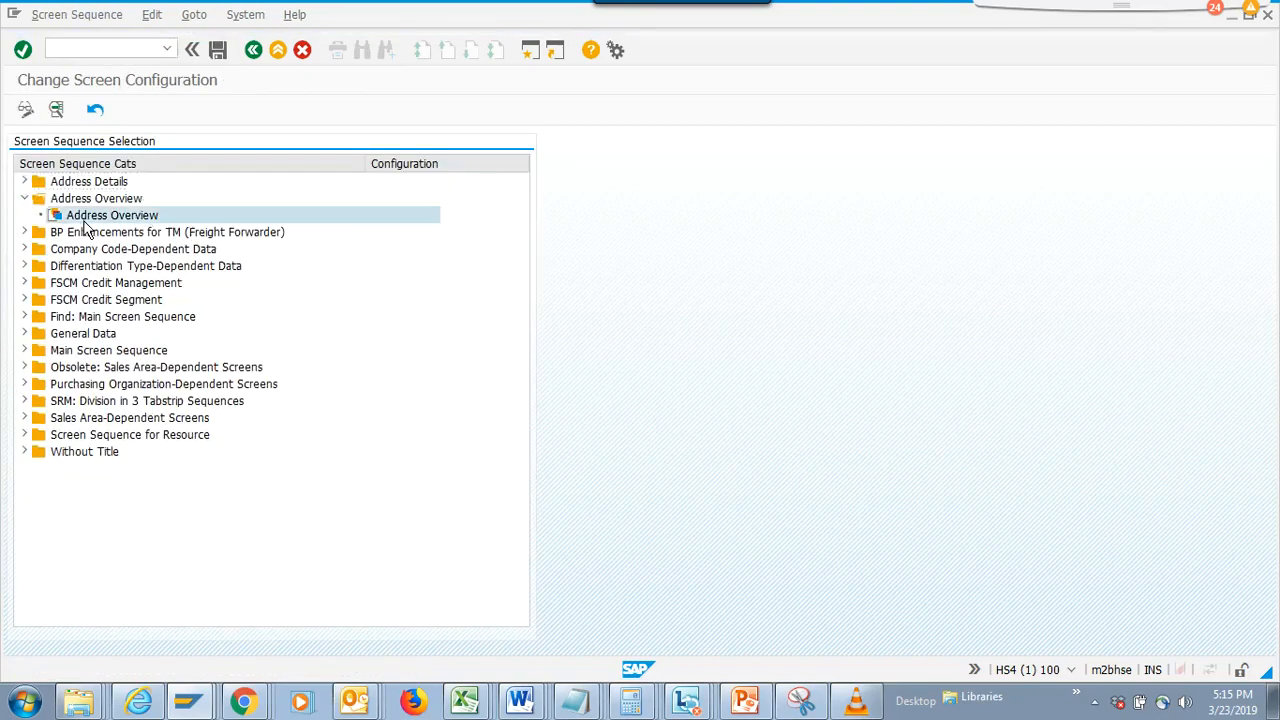
{"action": "double_click", "coordinate": [187, 219]}
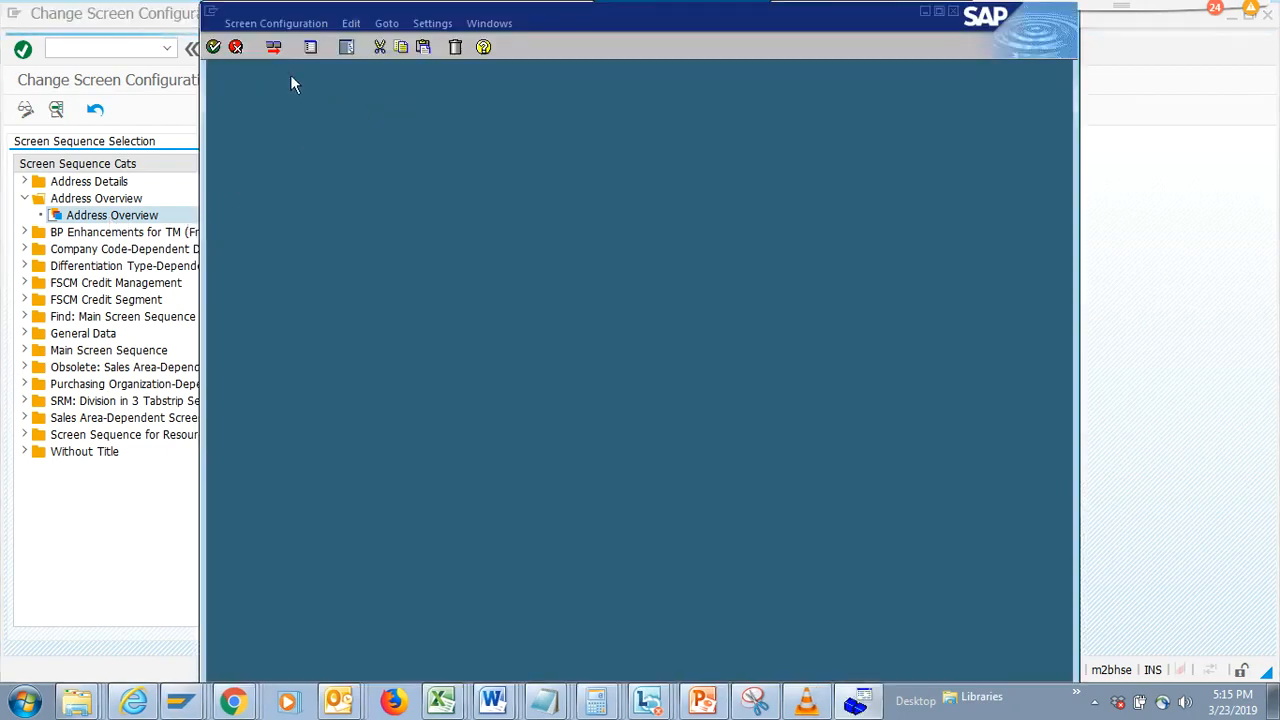
{"action": "left_click", "coordinate": [293, 22]}
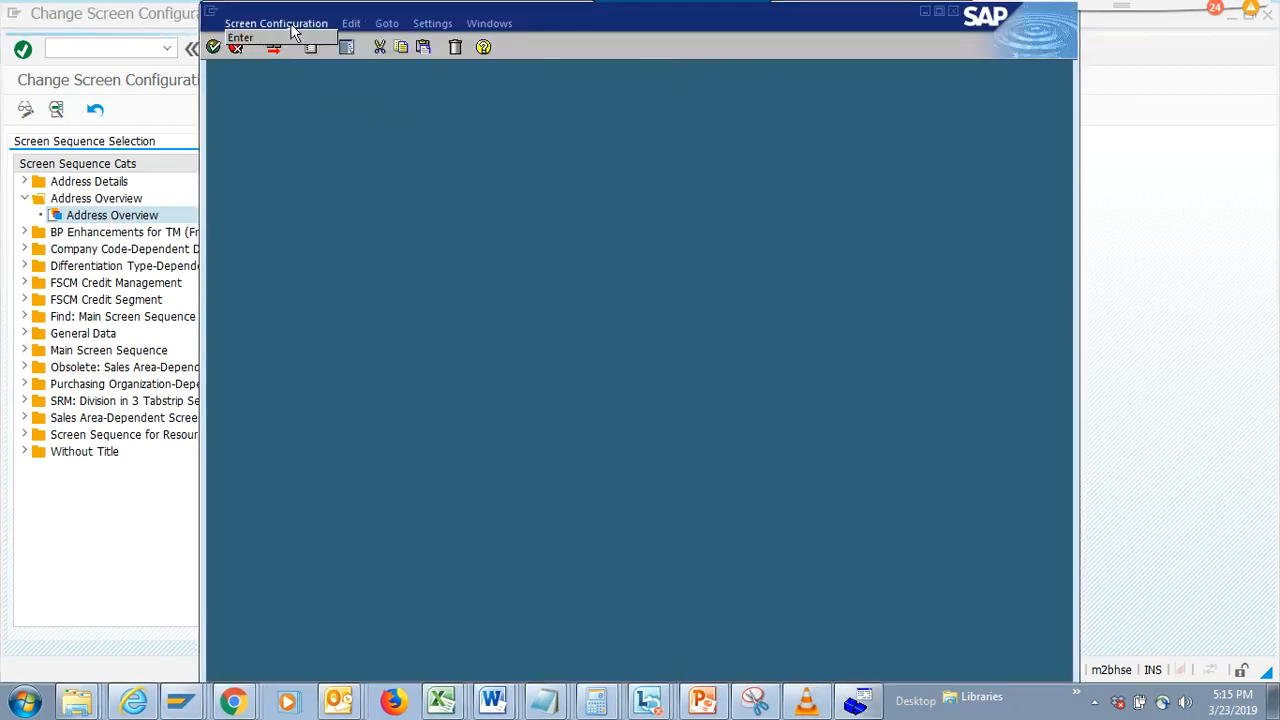
{"action": "left_click", "coordinate": [292, 38]}
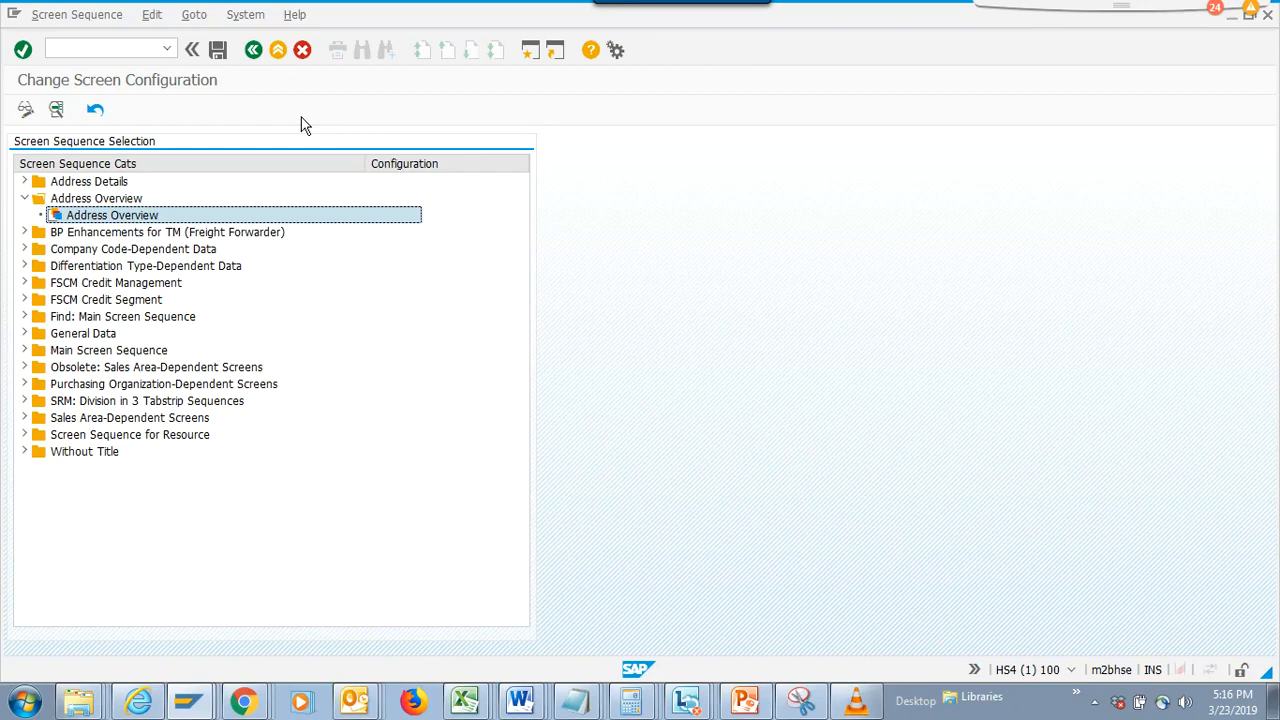
{"action": "left_click", "coordinate": [203, 706]}
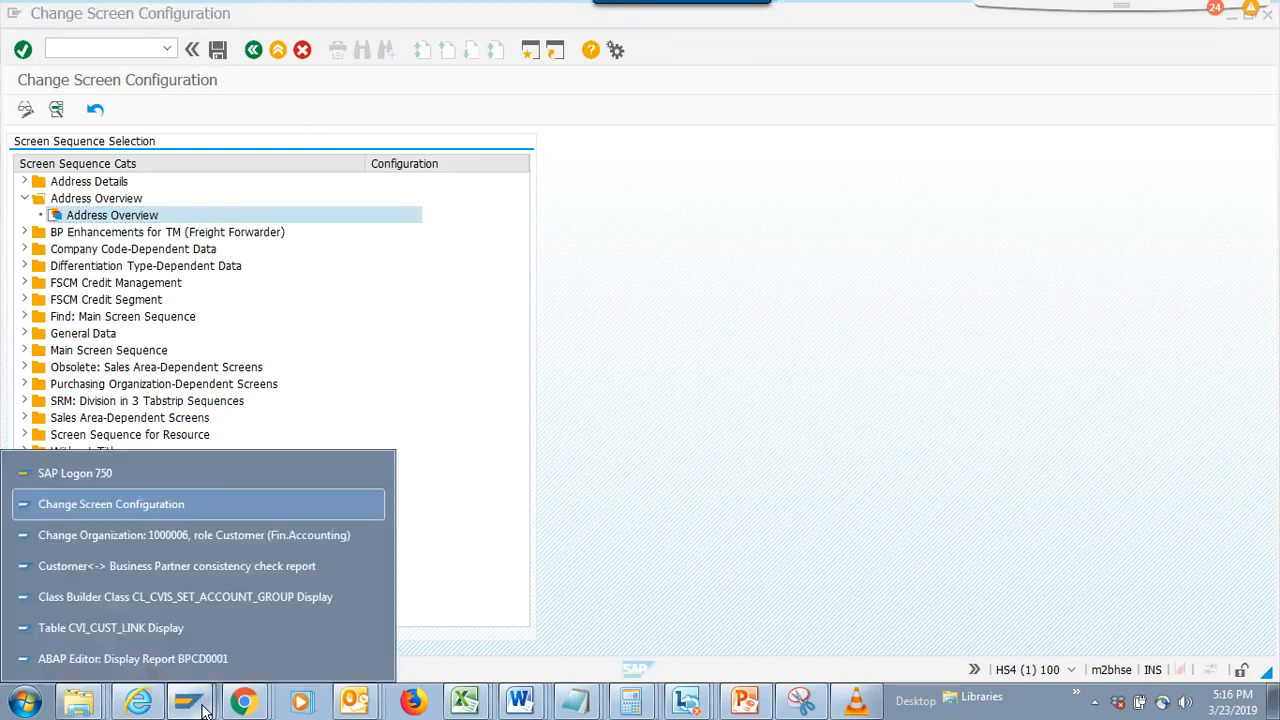
{"action": "left_click", "coordinate": [471, 437]}
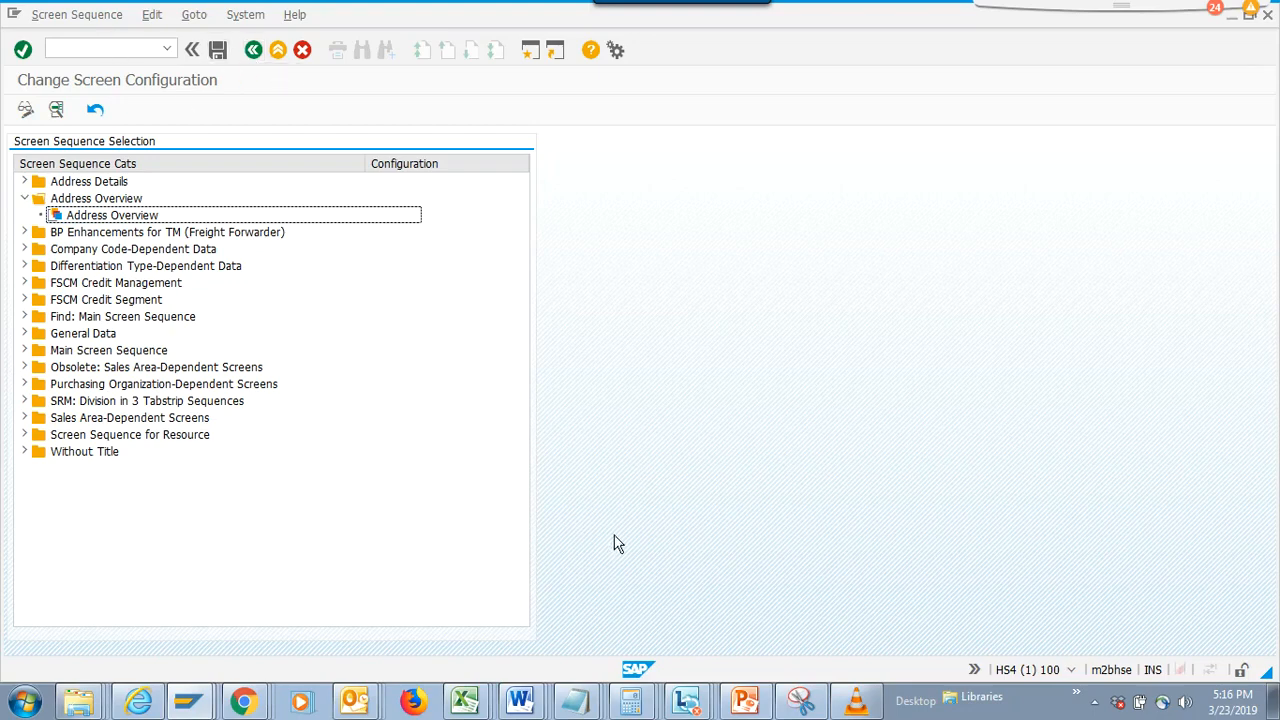
Expand the roles under Main Screen Sequence and open the Account Holder screen configuration to examine its screens
{"action": "left_click", "coordinate": [23, 351]}
{"action": "left_click", "coordinate": [42, 368]}
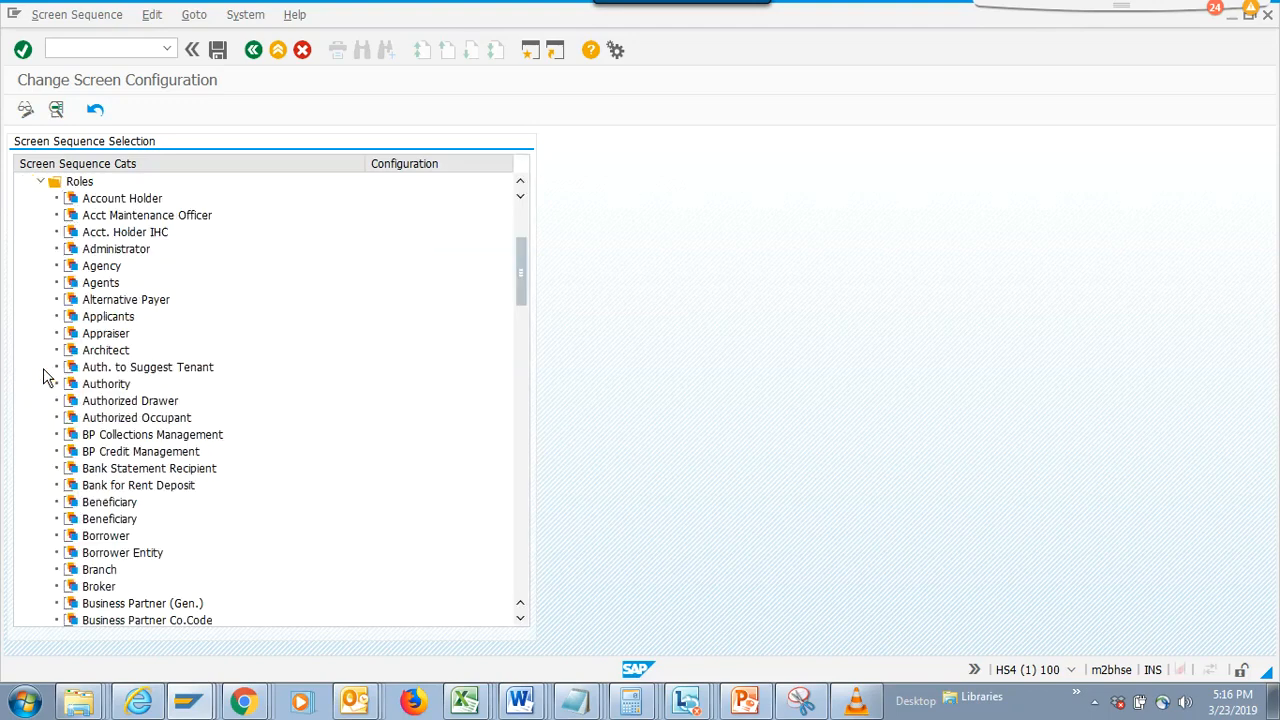
{"action": "left_click", "coordinate": [126, 204]}
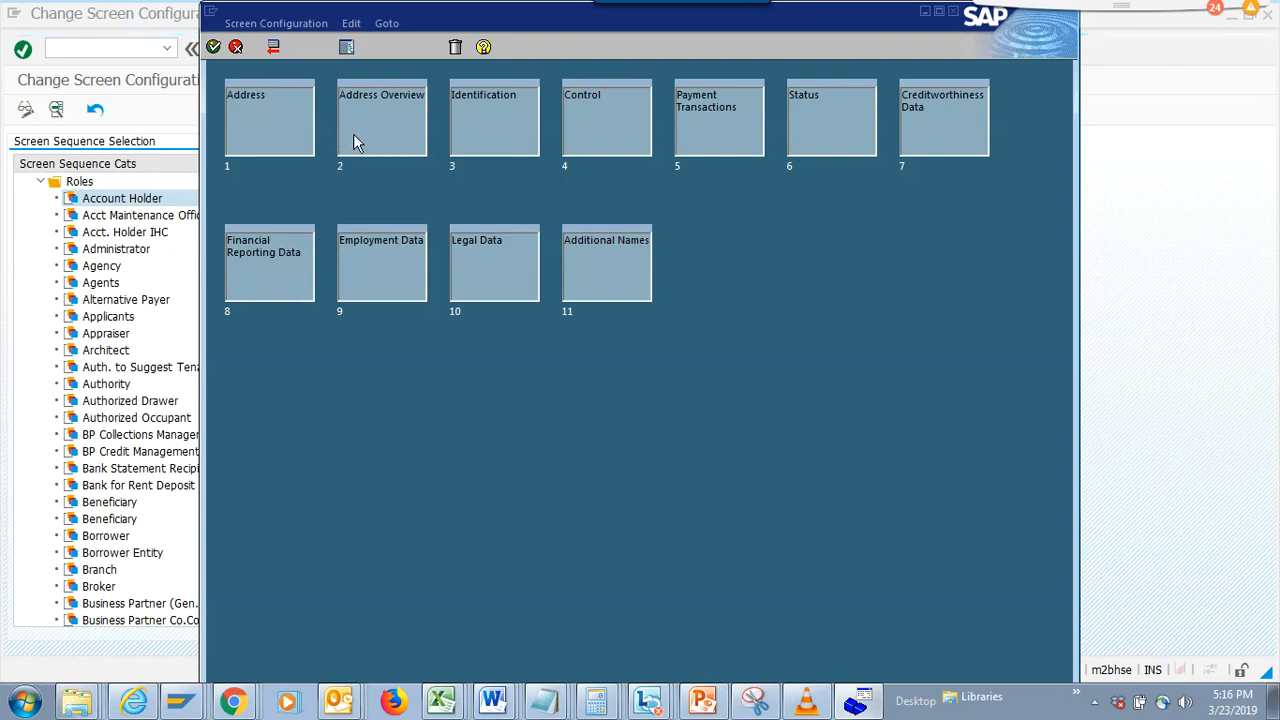
{"action": "left_click_drag", "start_coordinate": [240, 124], "coordinate": [363, 197]}
{"action": "left_click_drag", "start_coordinate": [255, 115], "coordinate": [413, 148]}
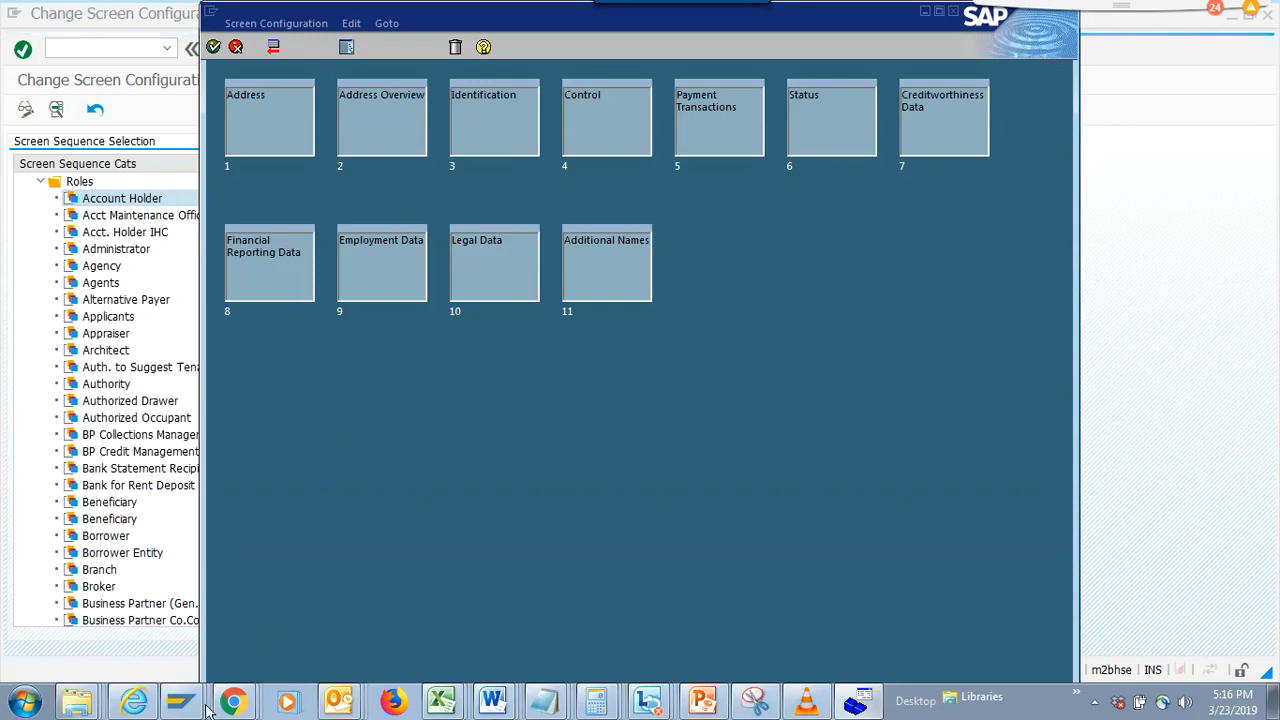
Switch to the other SAP session, leave the CVI_CUST_LINK table entries and start transaction BP with the command /nbp
{"action": "left_click", "coordinate": [167, 707]}
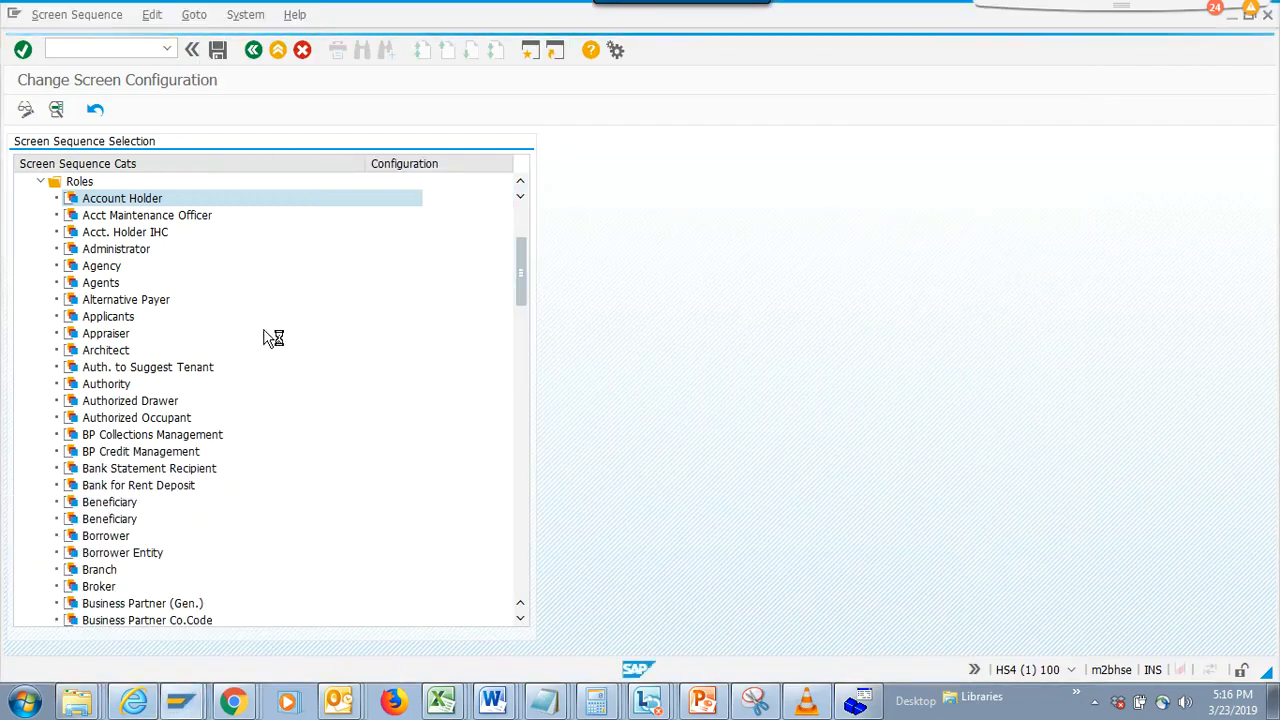
{"action": "left_click", "coordinate": [181, 700]}
{"action": "left_click", "coordinate": [224, 626]}
{"action": "key", "text": "F8"}
{"action": "left_click", "coordinate": [253, 51]}
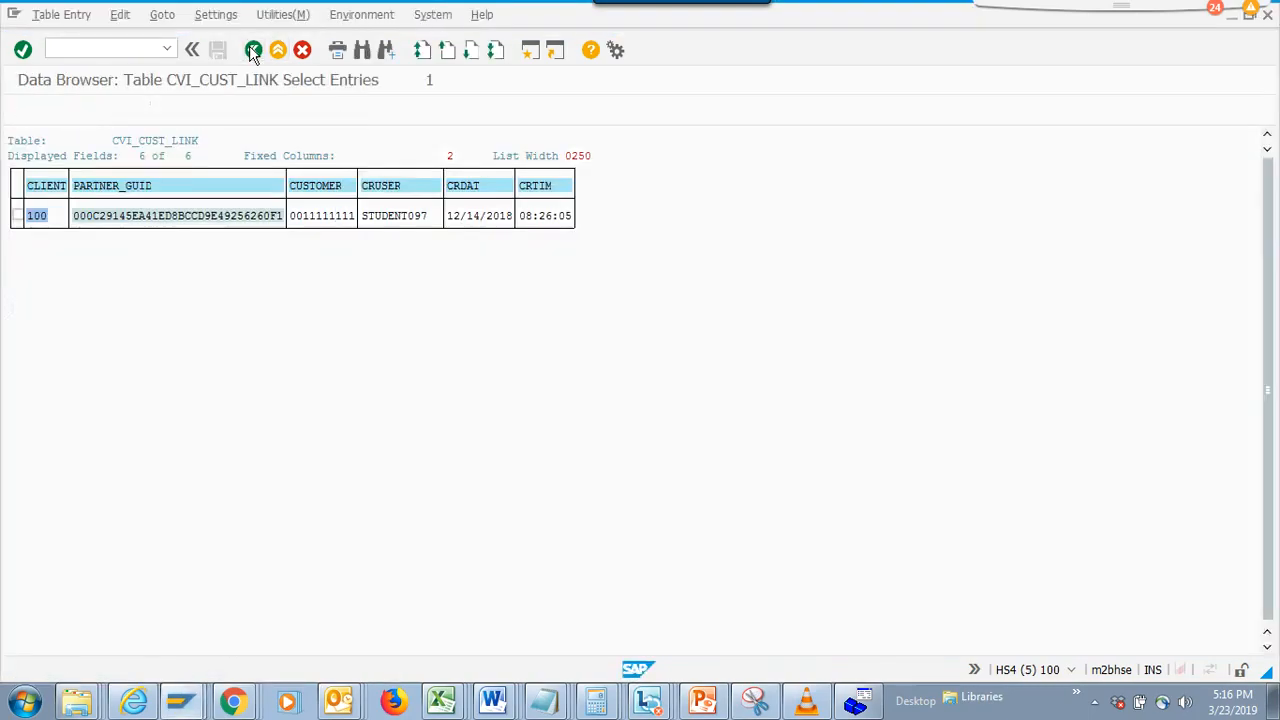
{"action": "left_click", "coordinate": [68, 45]}
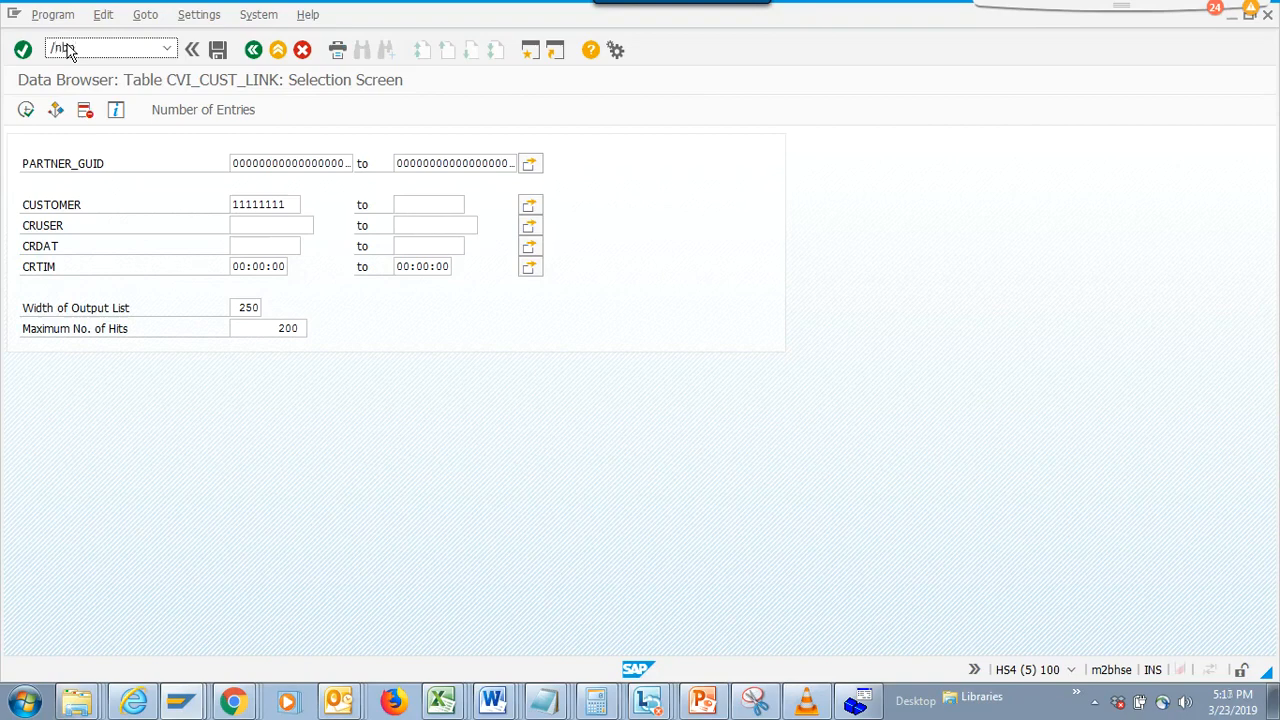
{"action": "type", "text": "/nbp"}
{"action": "key", "text": "Return"}
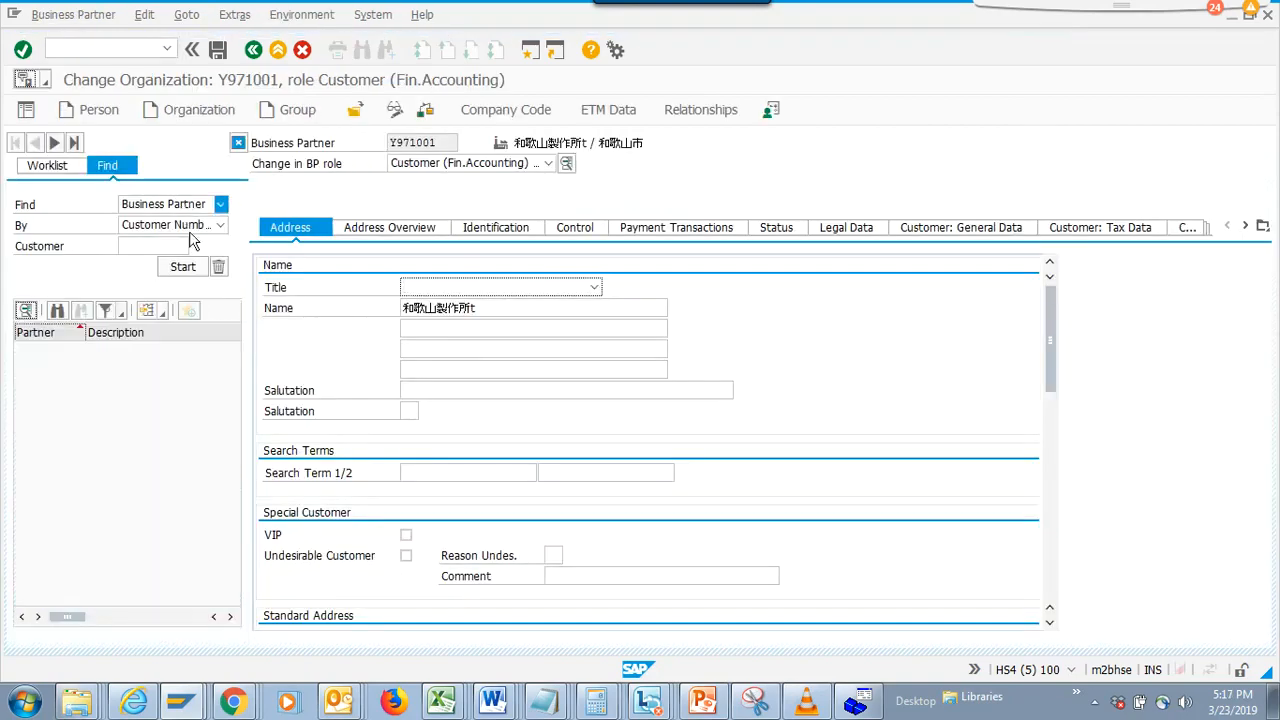
Search business partners by customer number and open Exotic Woods and Nice Woods from the results
{"action": "left_click", "coordinate": [184, 267]}
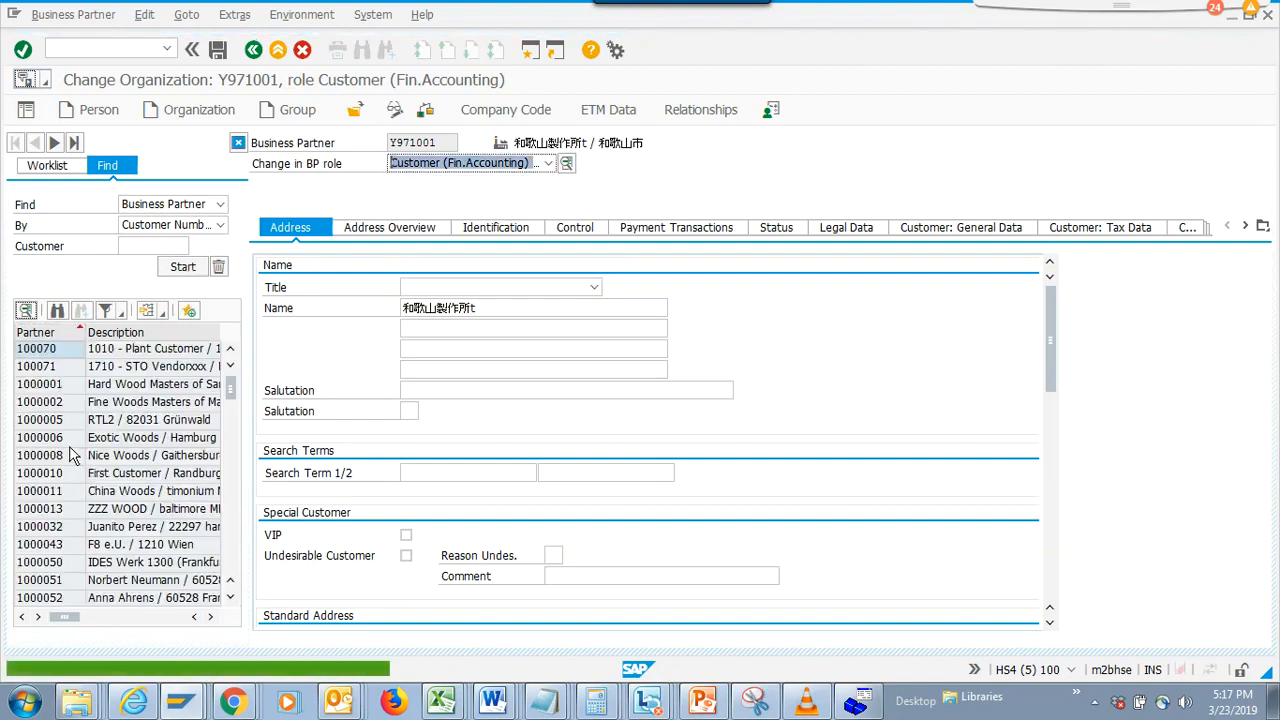
{"action": "double_click", "coordinate": [70, 438]}
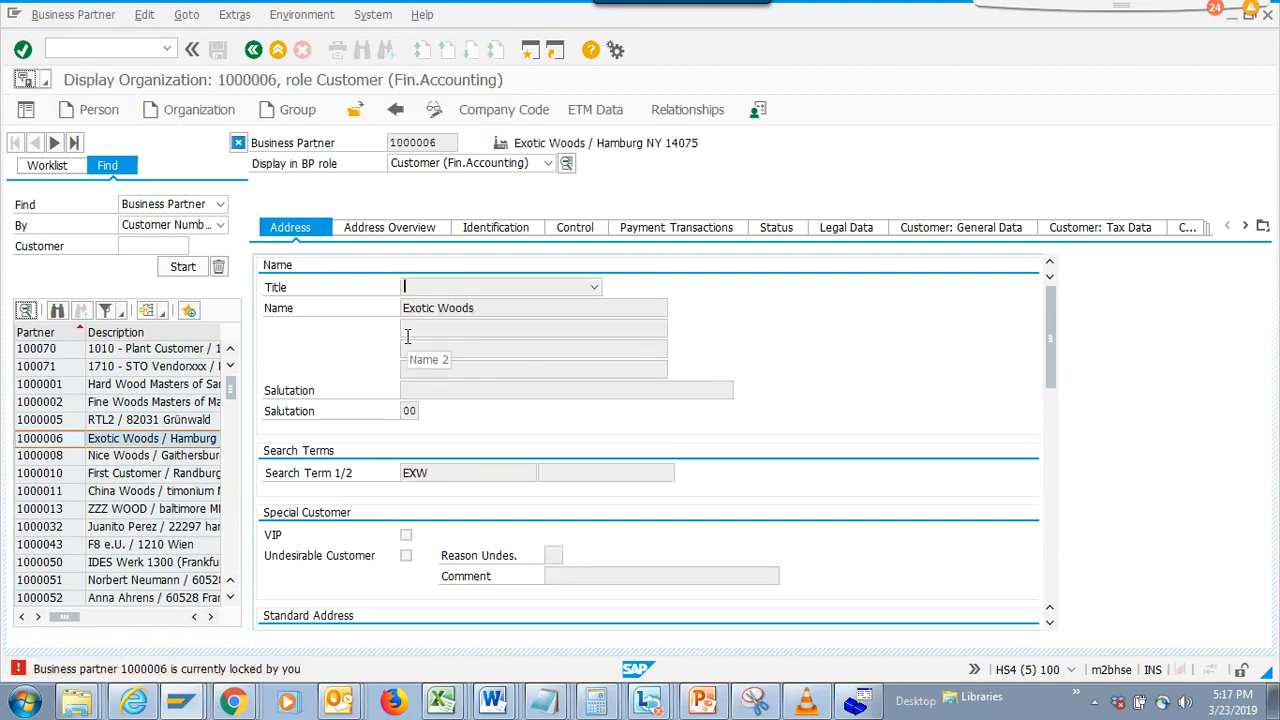
{"action": "double_click", "coordinate": [72, 457]}
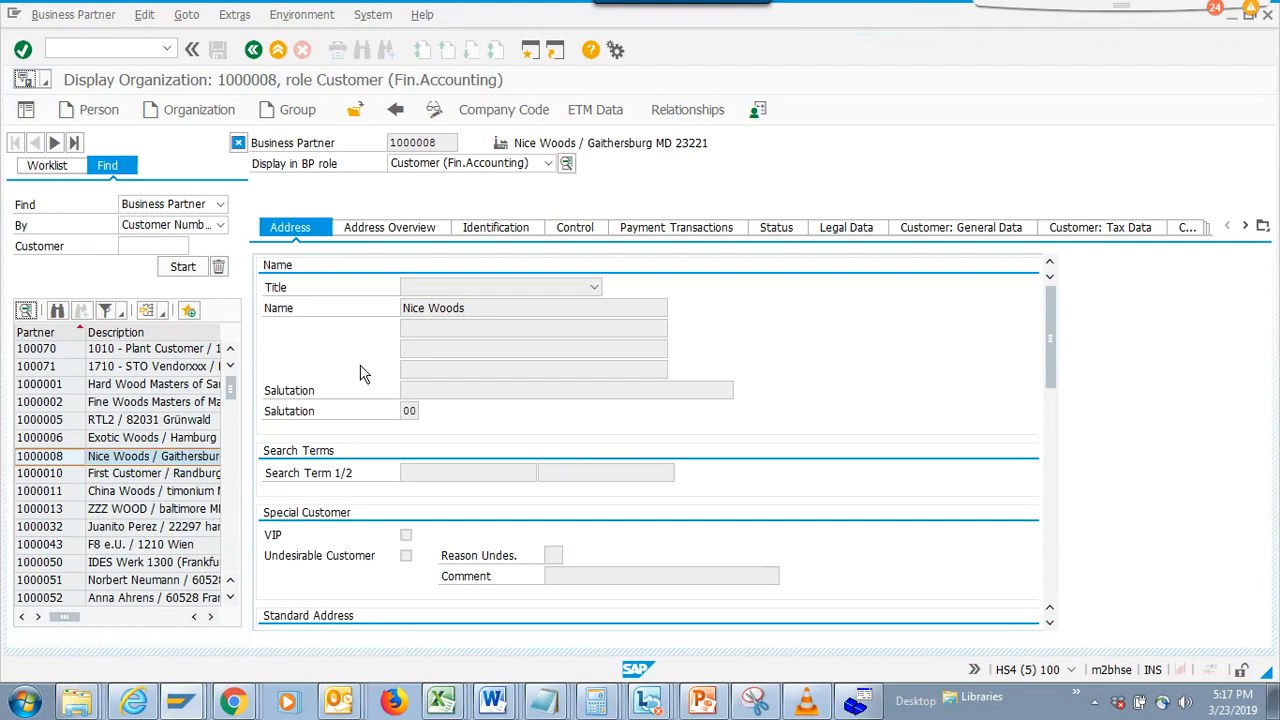
Compare the screen order of the Account Holder configuration with the tab order in the Nice Woods business partner display
{"action": "key", "text": "alt+Tab"}
{"action": "key", "text": "alt+Tab"}
{"action": "key", "text": "alt+Tab"}
{"action": "key", "text": "alt+Tab"}
{"action": "key", "text": "alt+Tab"}
{"action": "key", "text": "alt+Tab"}
{"action": "key", "text": "alt+Tab"}
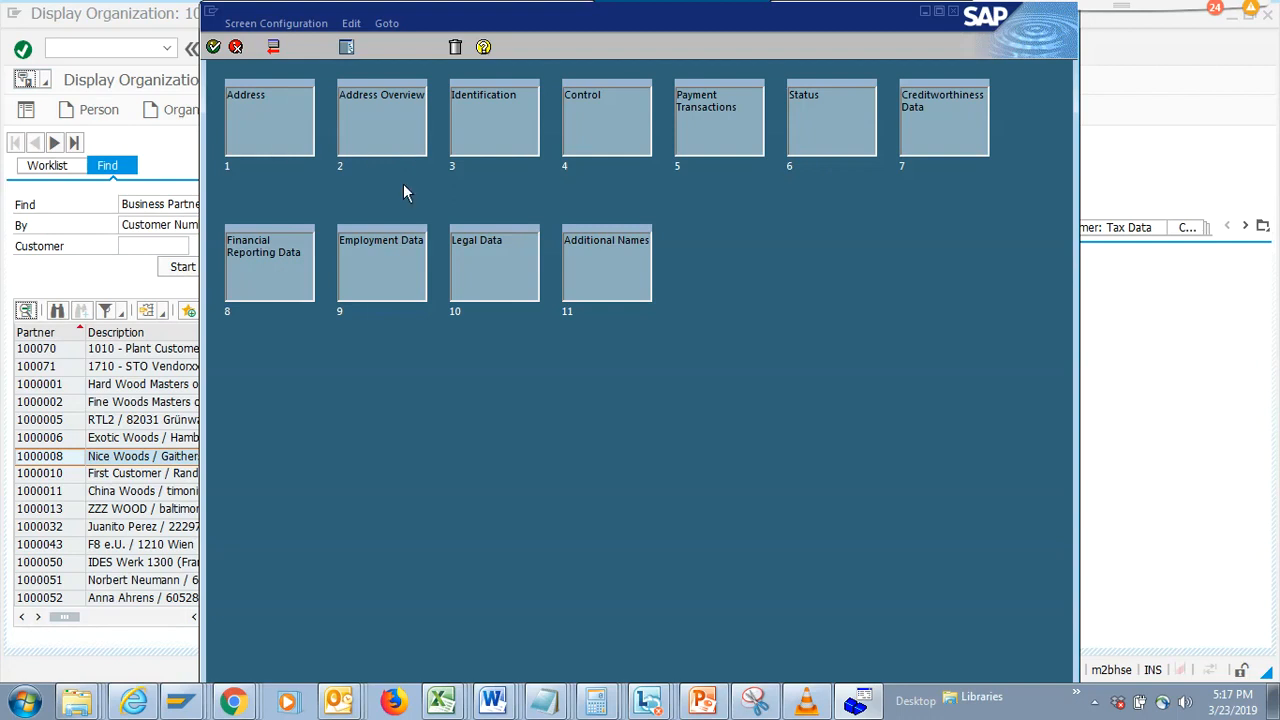
{"action": "key", "text": "alt+Tab"}
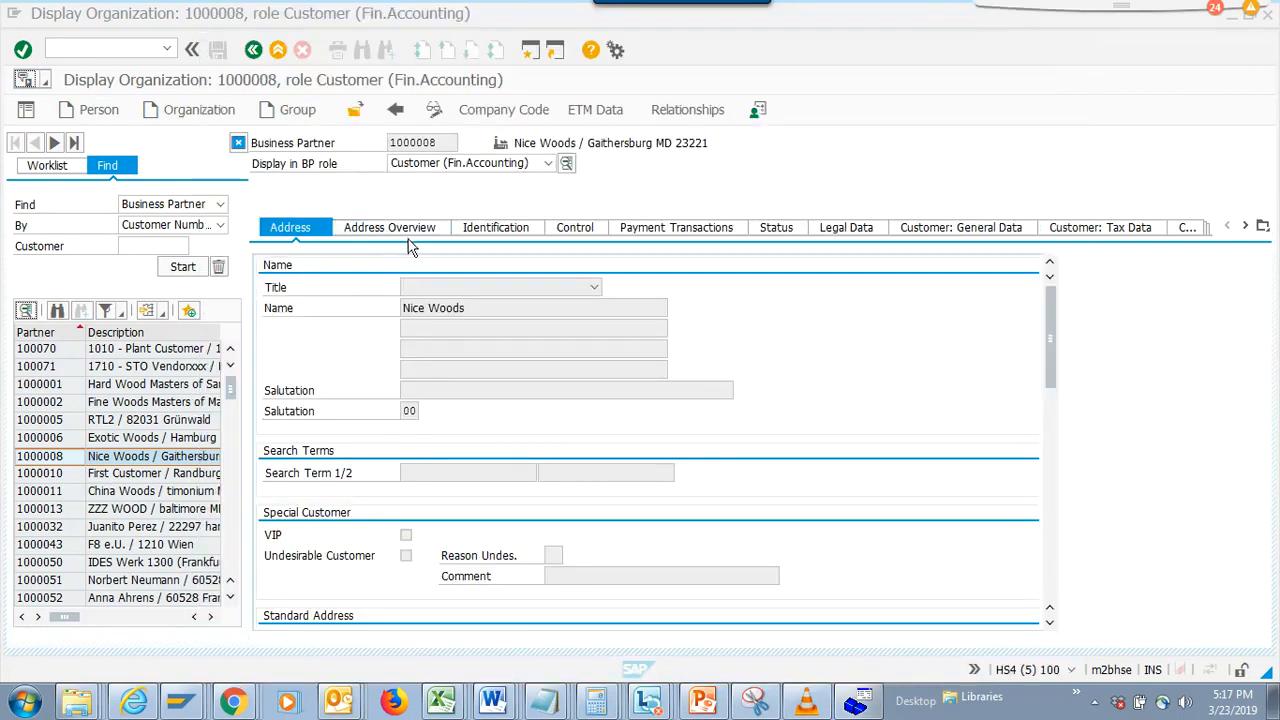
{"action": "key", "text": "alt+Tab"}
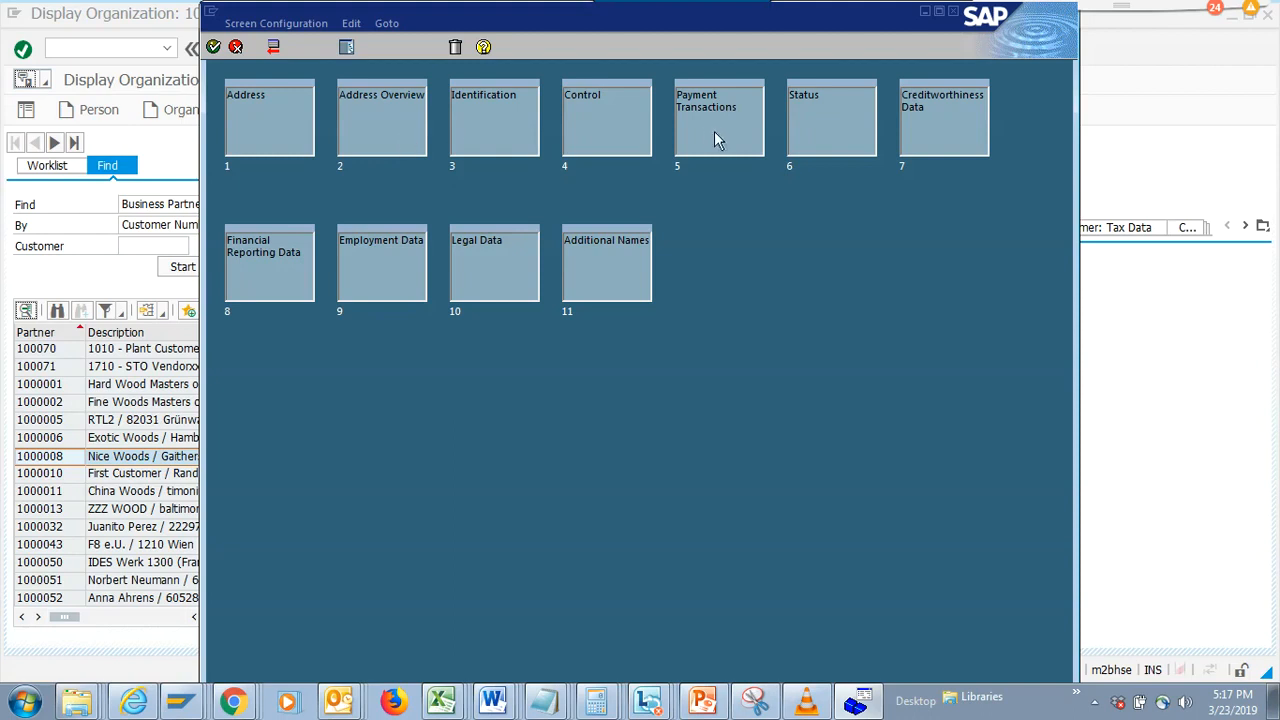
Move Payment Transactions to position 2, before Address Overview, in the Account Holder configuration and save it under customizing request HS4K900392
{"action": "left_click_drag", "start_coordinate": [352, 130], "coordinate": [355, 130]}
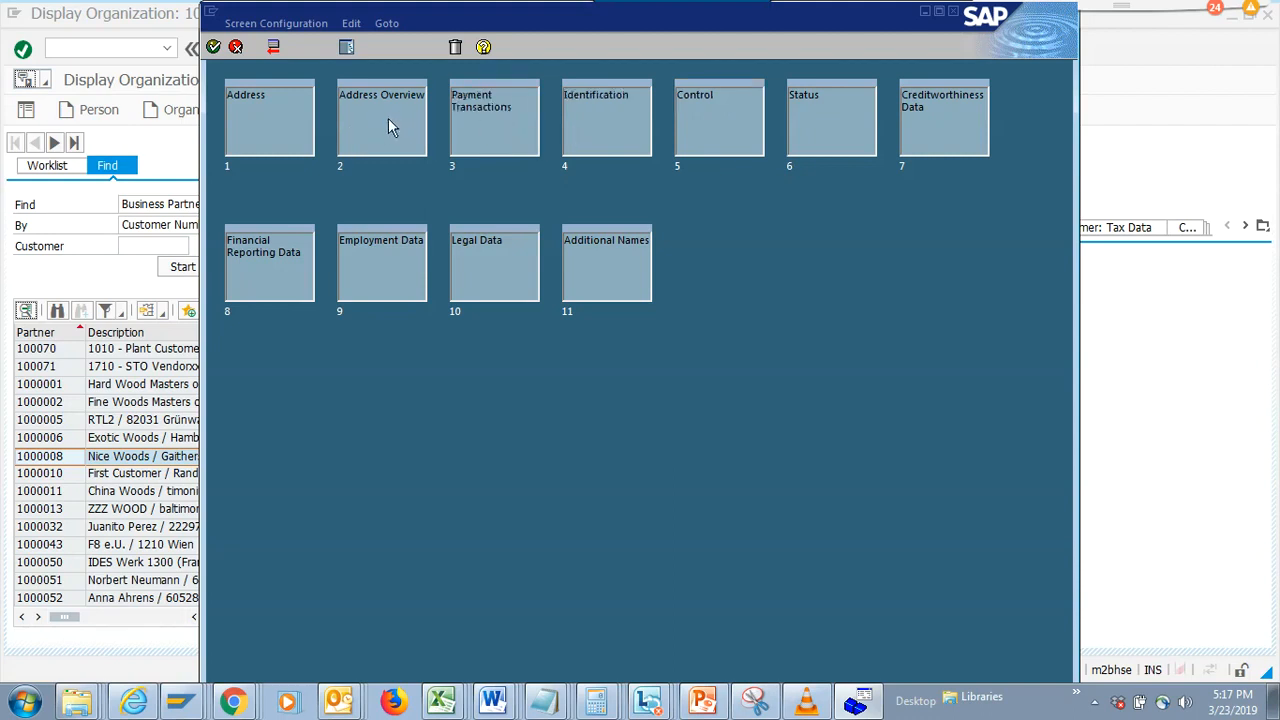
{"action": "left_click_drag", "start_coordinate": [389, 116], "coordinate": [504, 111]}
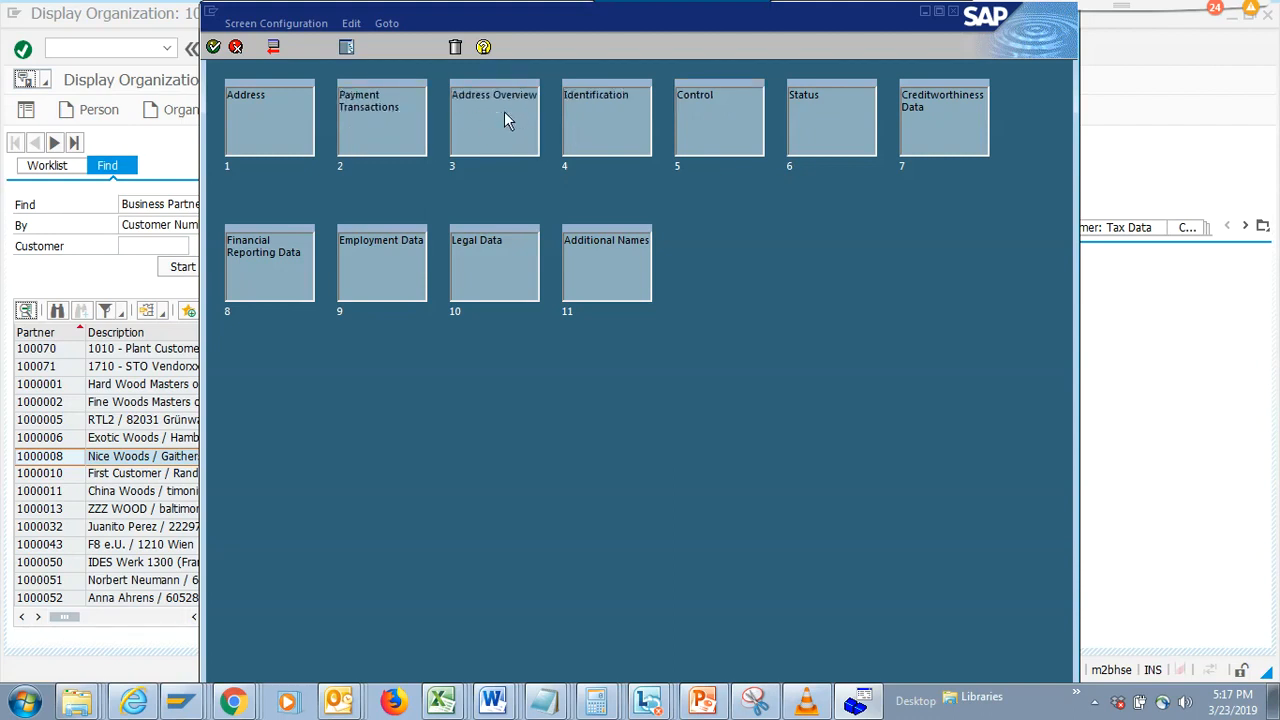
{"action": "left_click", "coordinate": [214, 47]}
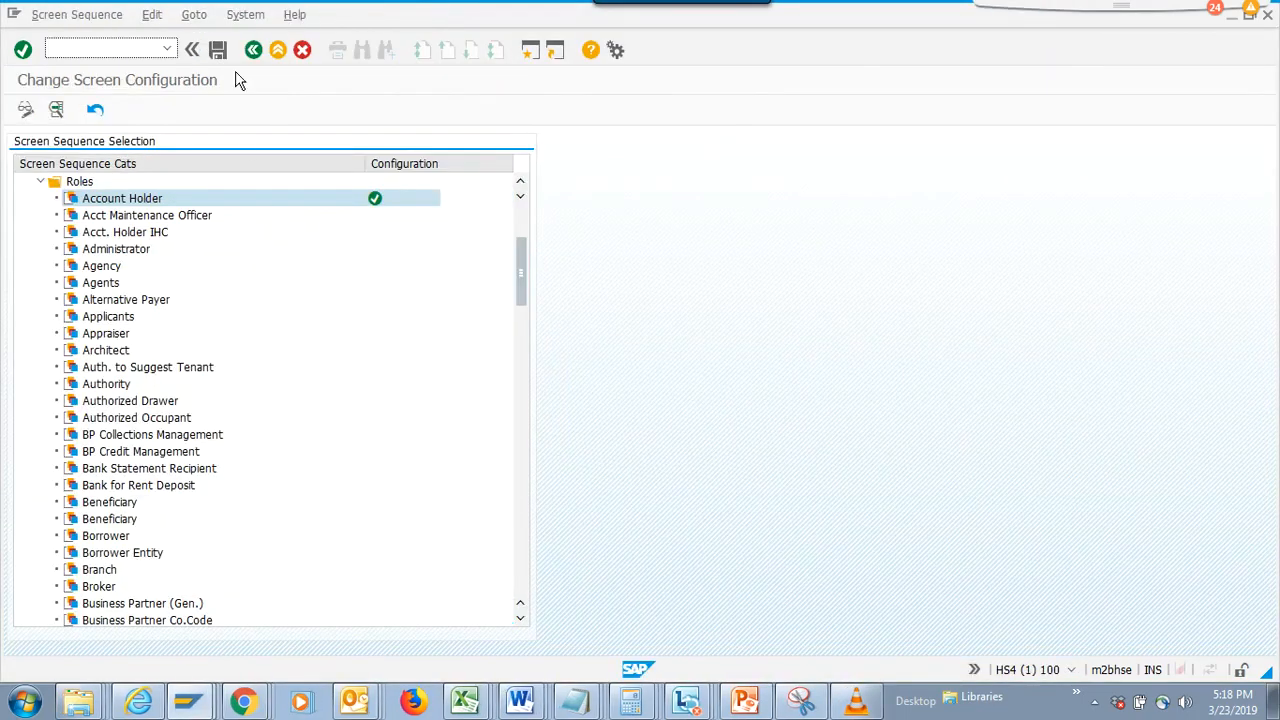
{"action": "left_click", "coordinate": [219, 50]}
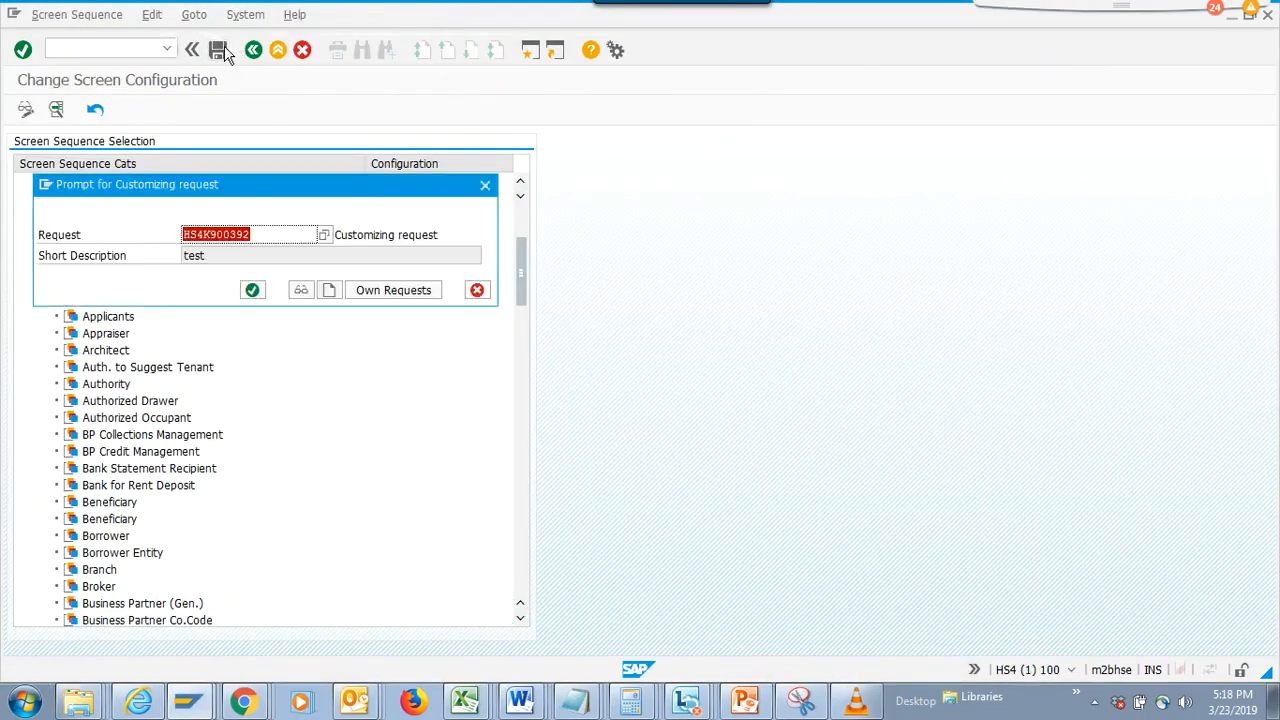
{"action": "left_click", "coordinate": [253, 291]}
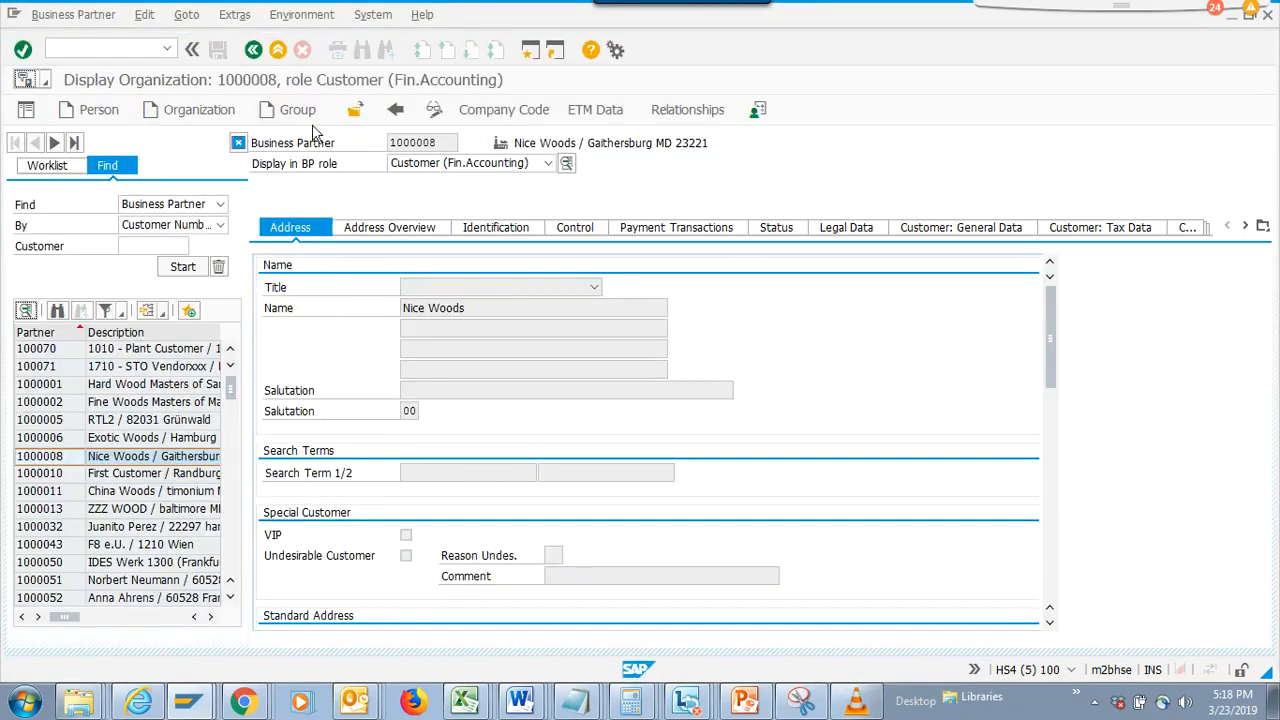
Restart the business partner transaction, search the partners by customer number and open Exotic Woods to check its tab order
{"action": "left_click", "coordinate": [255, 50]}
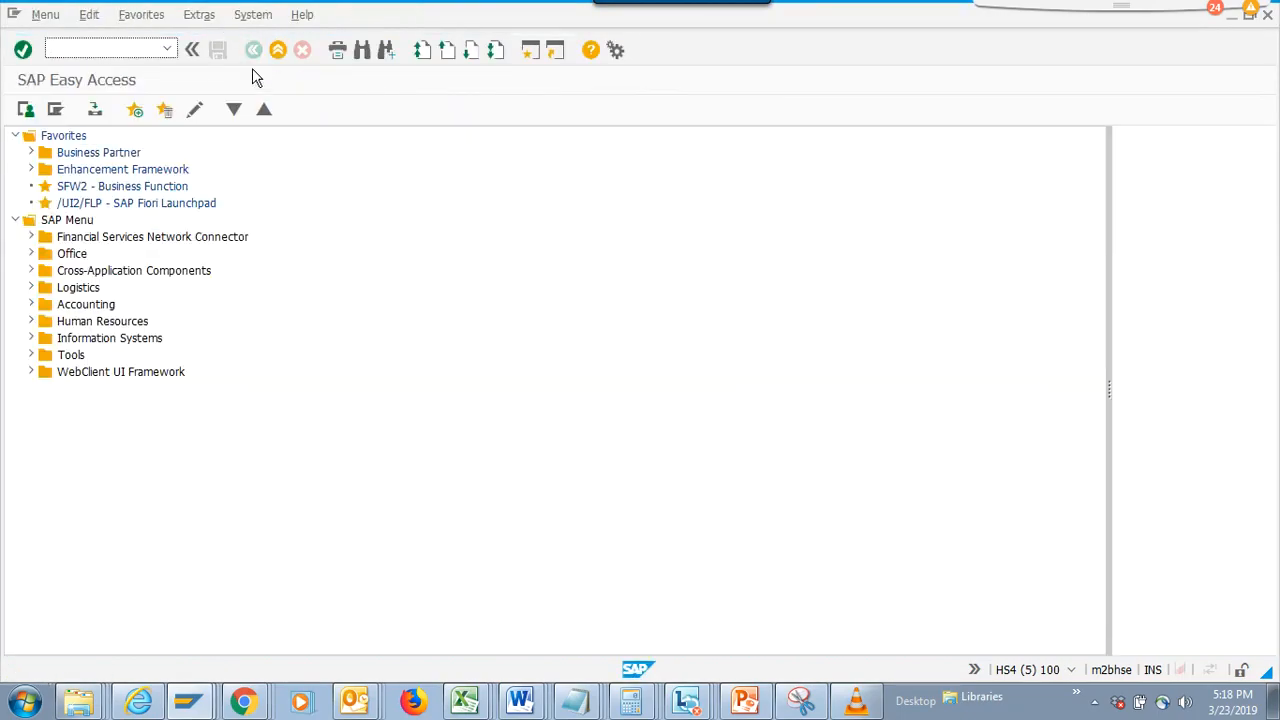
{"action": "left_click", "coordinate": [167, 48]}
{"action": "left_click", "coordinate": [146, 63]}
{"action": "key", "text": "Return"}
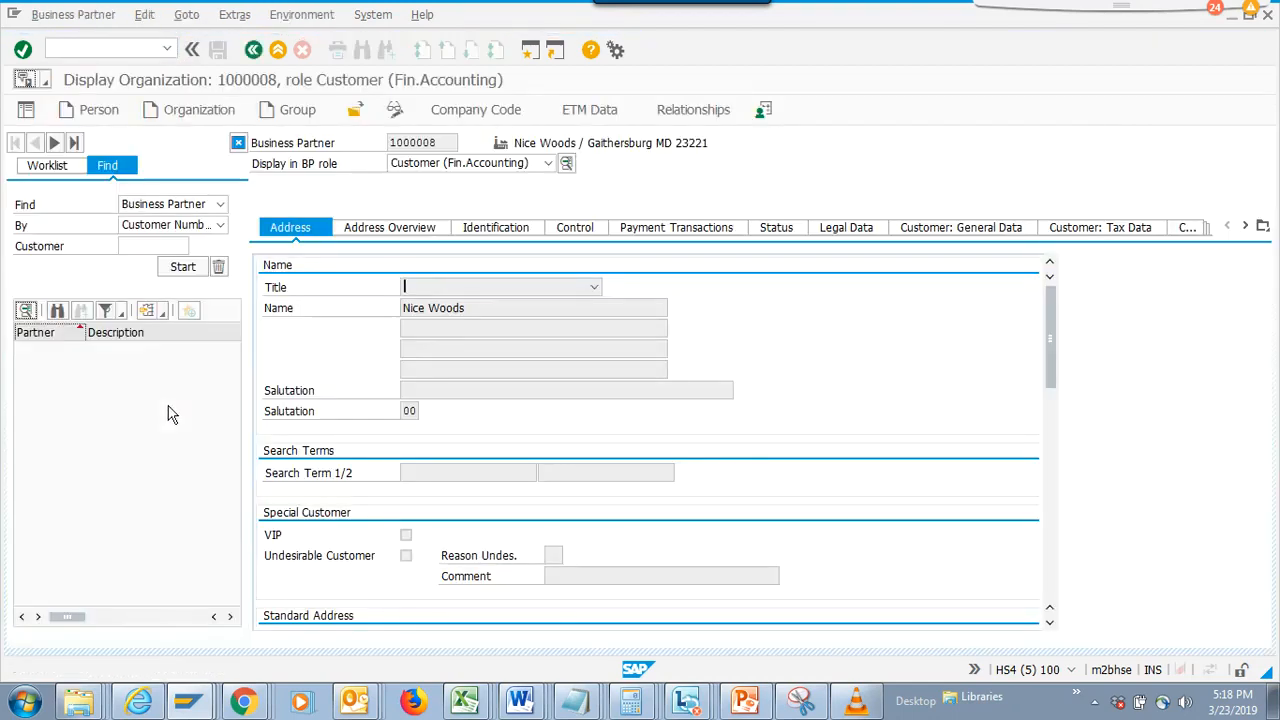
{"action": "left_click", "coordinate": [186, 270]}
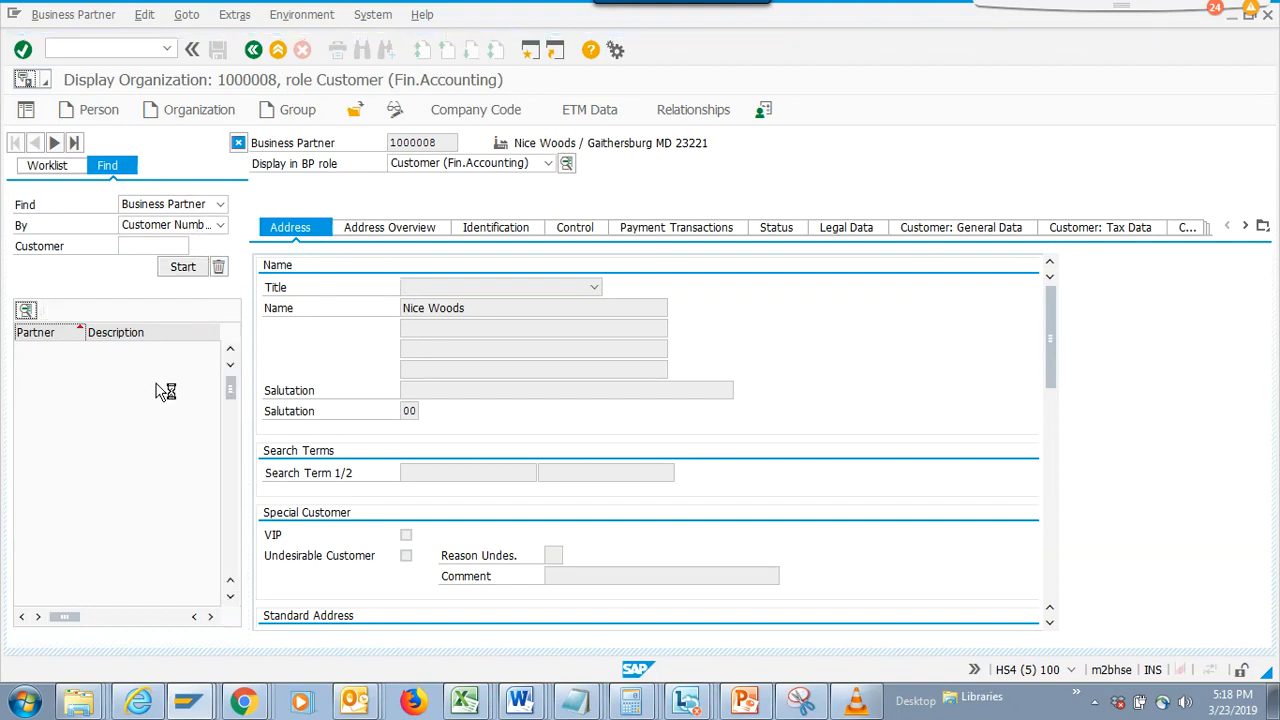
{"action": "left_click", "coordinate": [120, 441]}
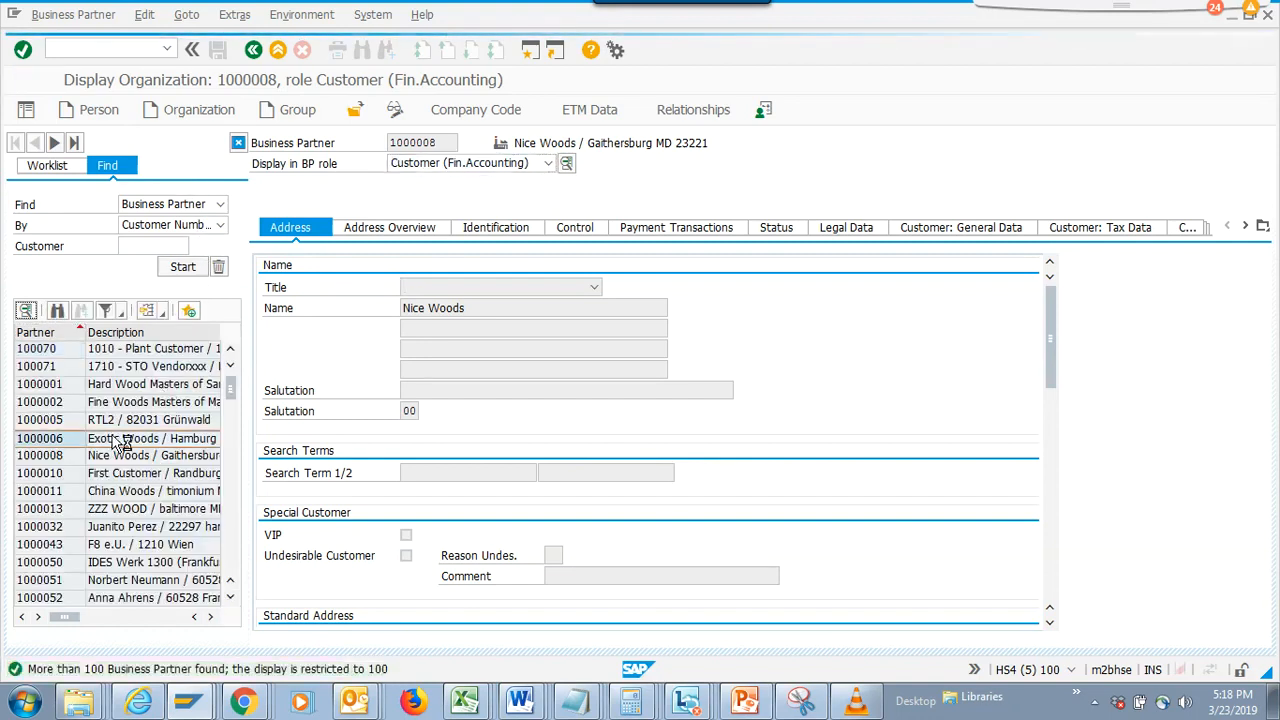
{"action": "double_click", "coordinate": [120, 441]}
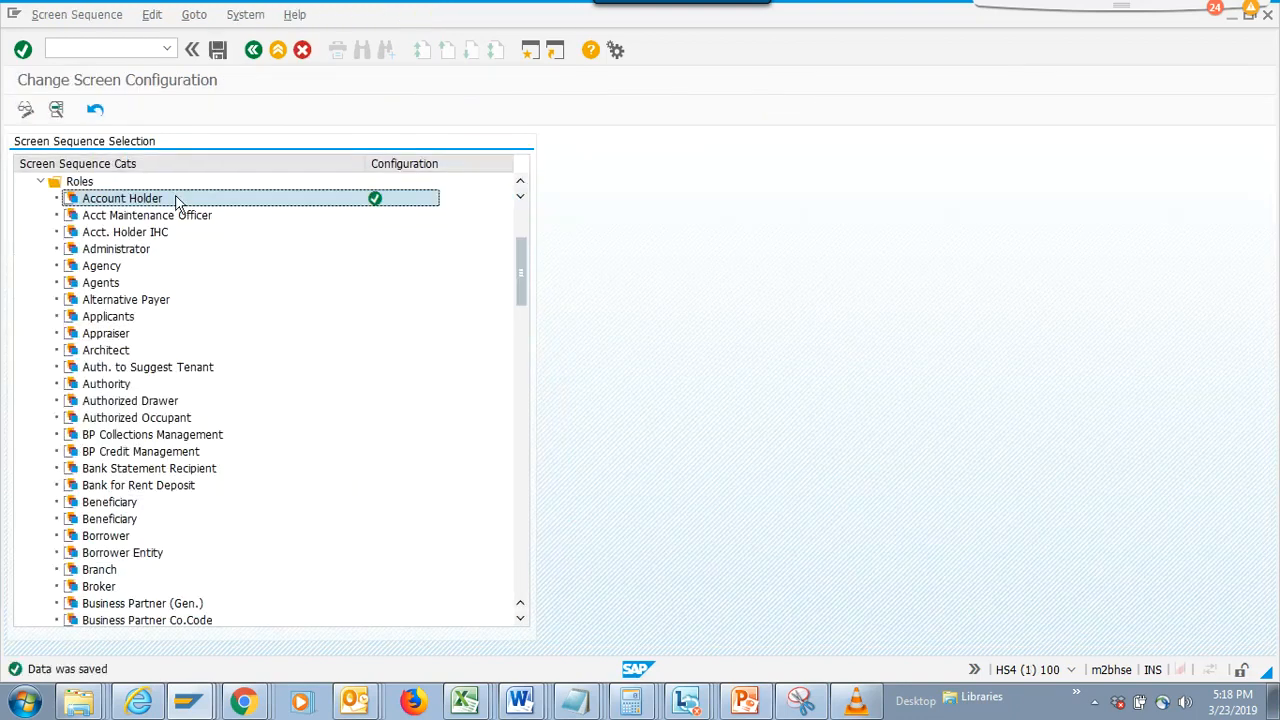
Reopen the Account Holder screen configuration and examine its saved screen sequence
{"action": "double_click", "coordinate": [180, 199]}
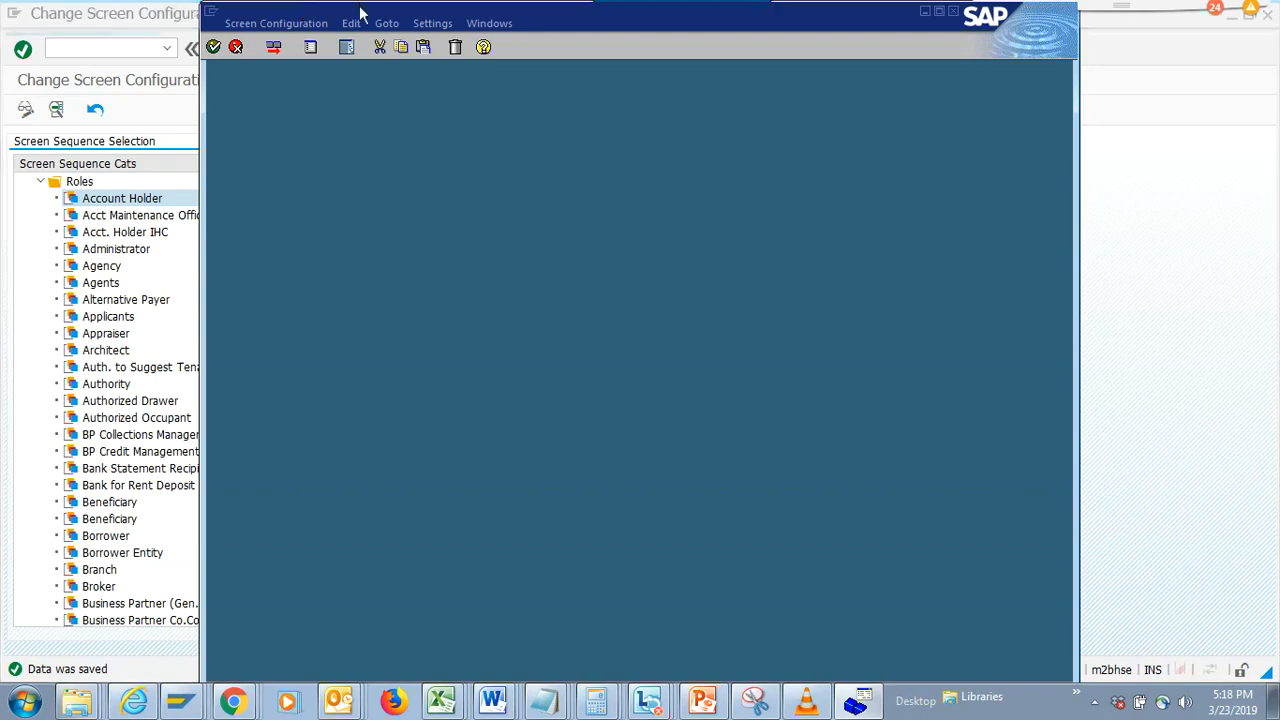
{"action": "left_click", "coordinate": [273, 47]}
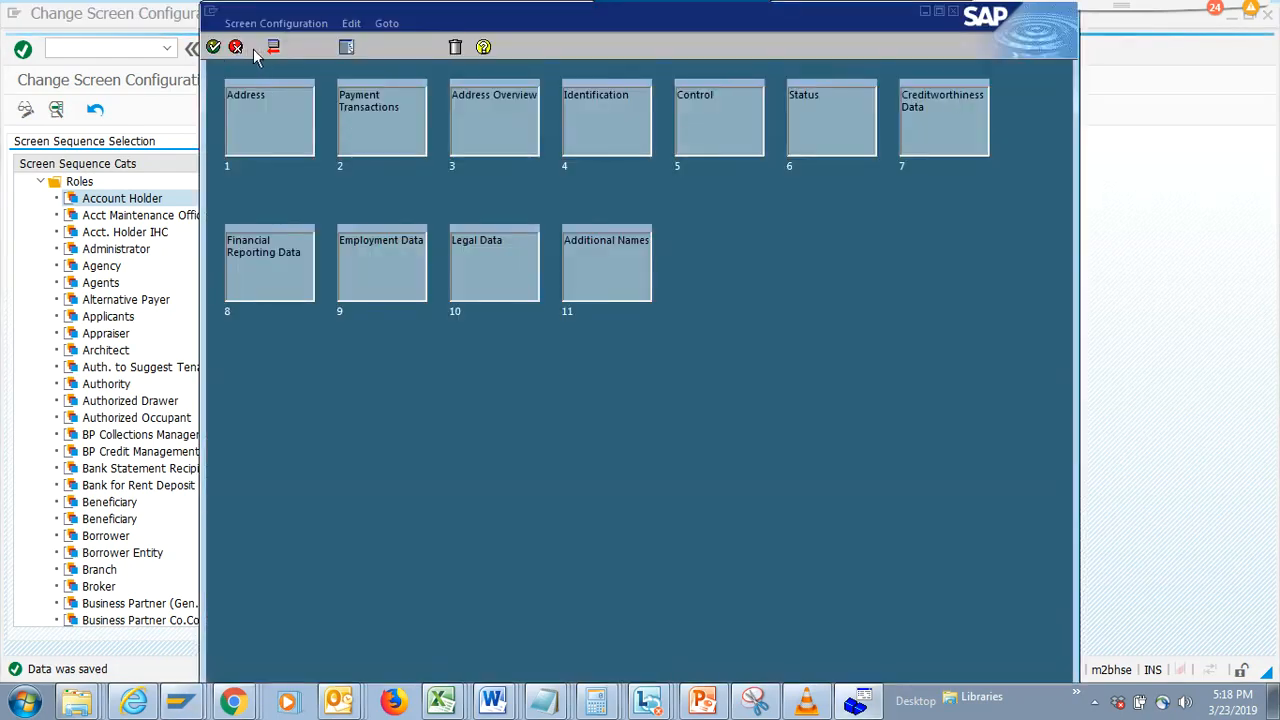
{"action": "left_click", "coordinate": [273, 48]}
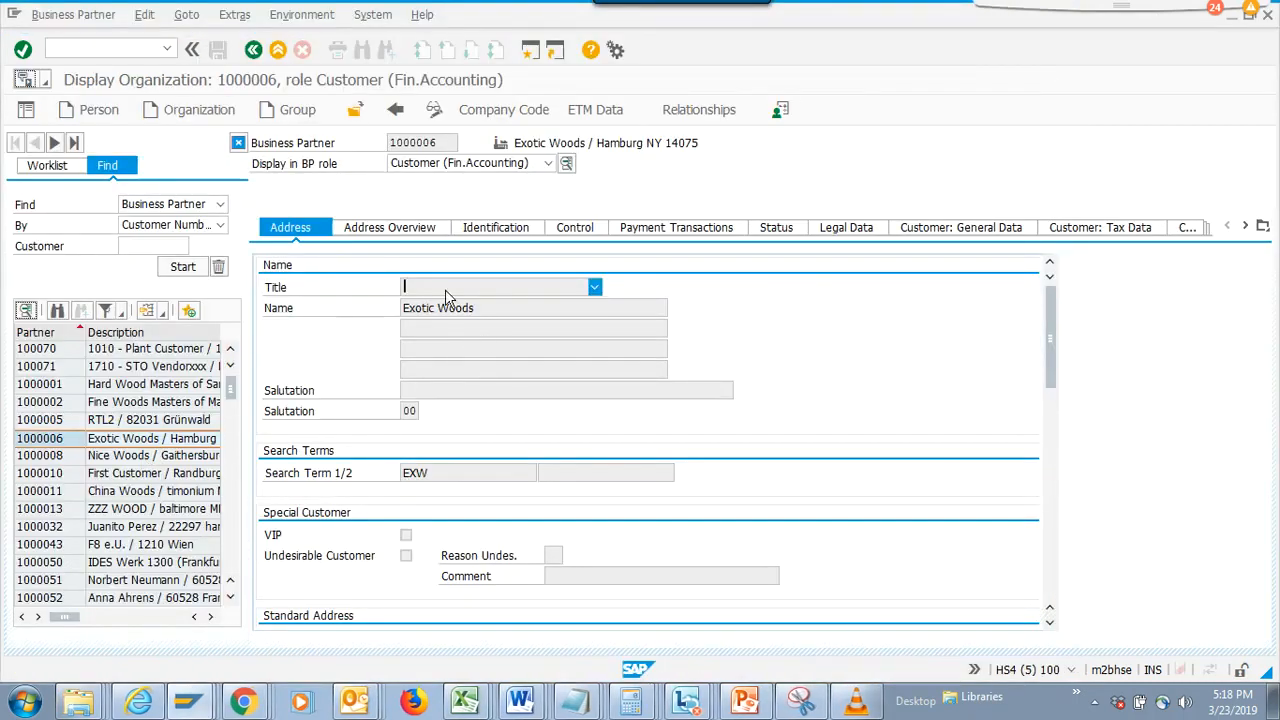
Move Payment Transactions to position 2 and Status to position 3 in the Business Partner (Gen.) screen configuration and save it
{"action": "key", "text": "alt+Tab"}
{"action": "left_click_drag", "start_coordinate": [521, 266], "coordinate": [530, 323]}
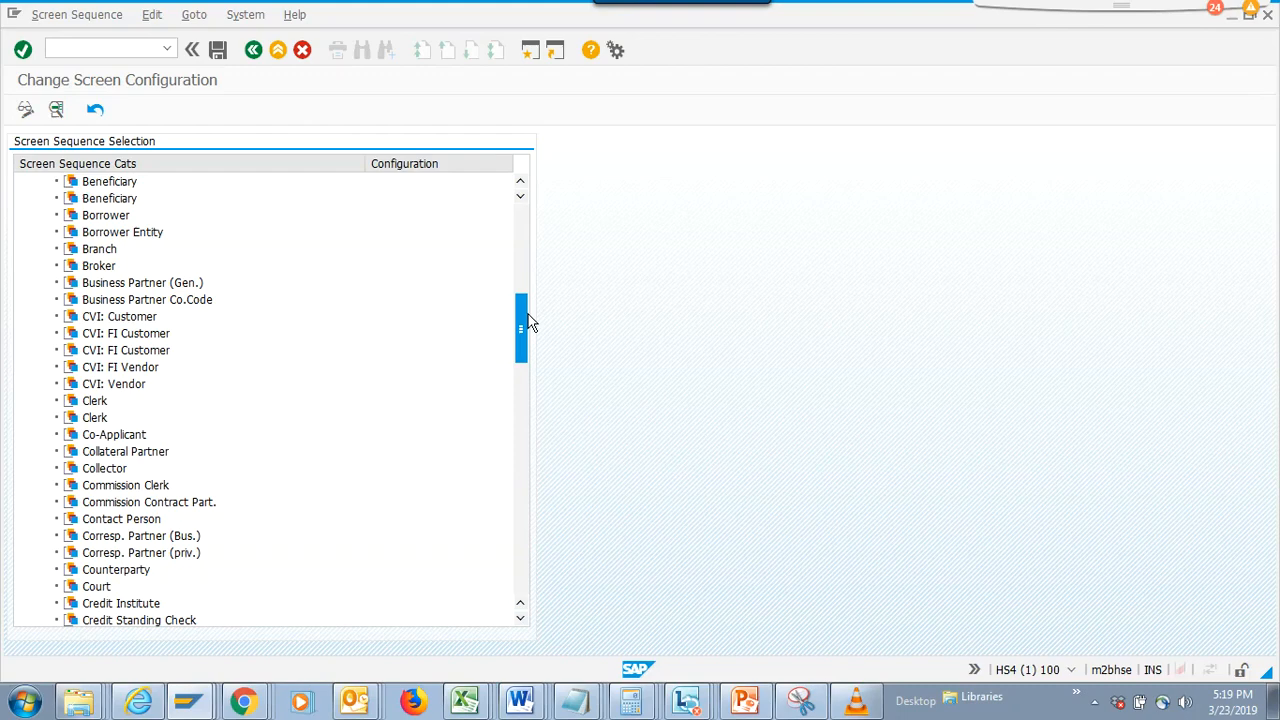
{"action": "left_click", "coordinate": [100, 288]}
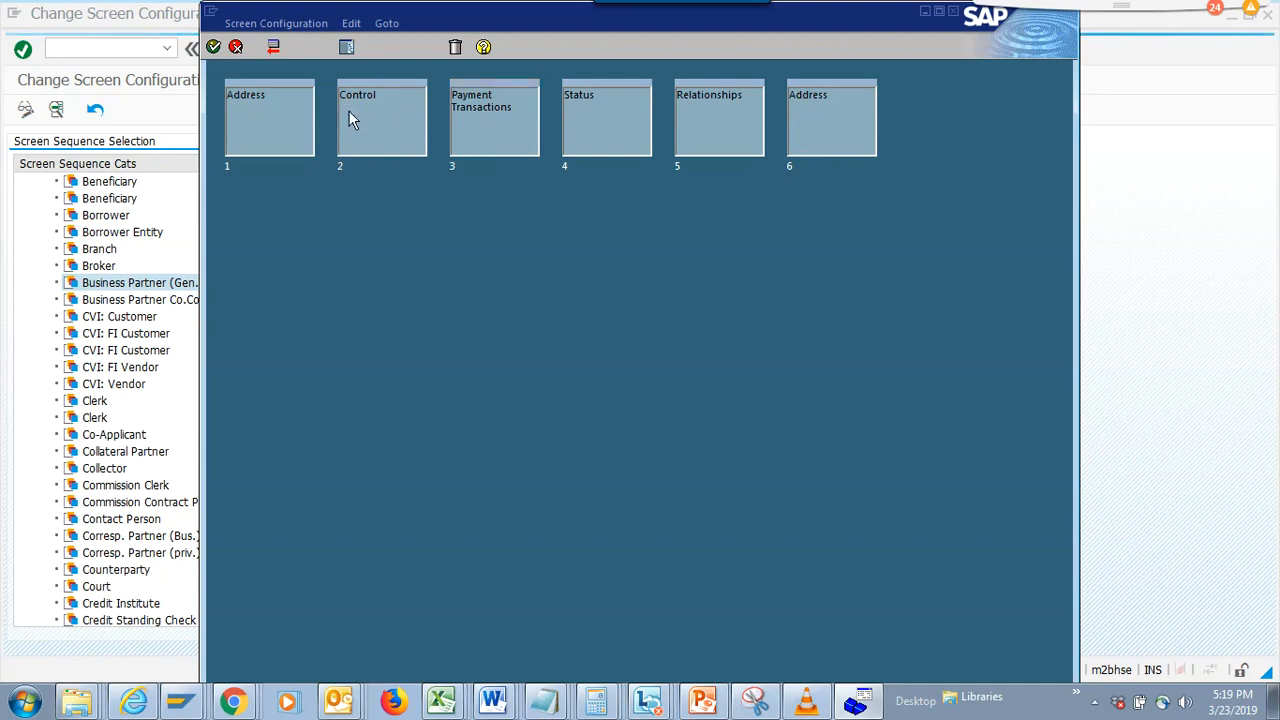
{"action": "left_click_drag", "start_coordinate": [477, 105], "coordinate": [370, 94]}
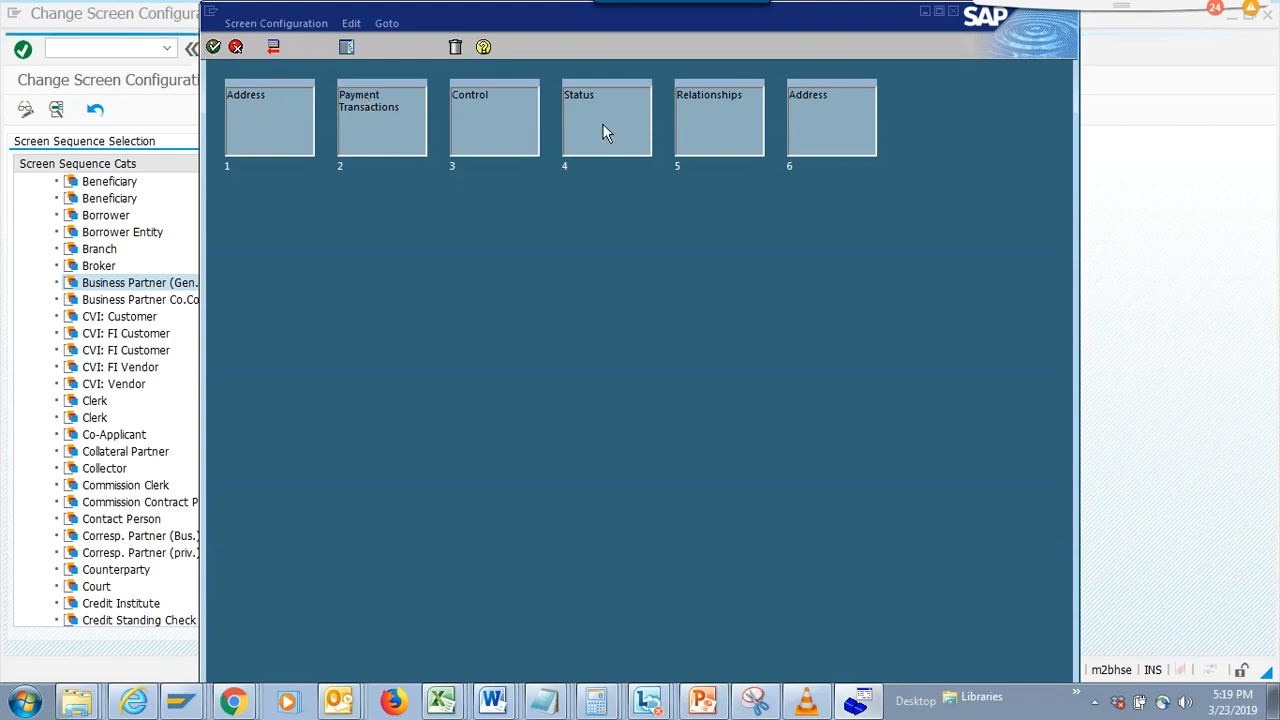
{"action": "left_click_drag", "start_coordinate": [597, 127], "coordinate": [478, 120]}
{"action": "left_click_drag", "start_coordinate": [644, 116], "coordinate": [632, 122]}
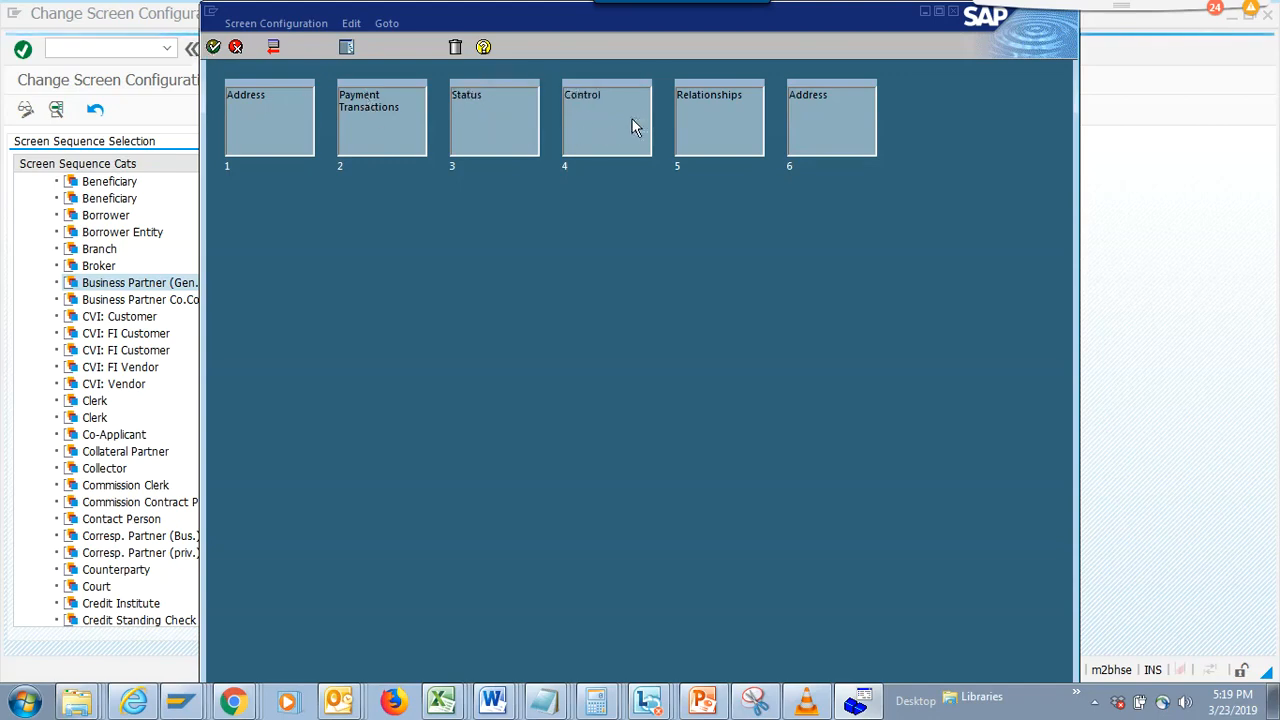
{"action": "left_click", "coordinate": [213, 47]}
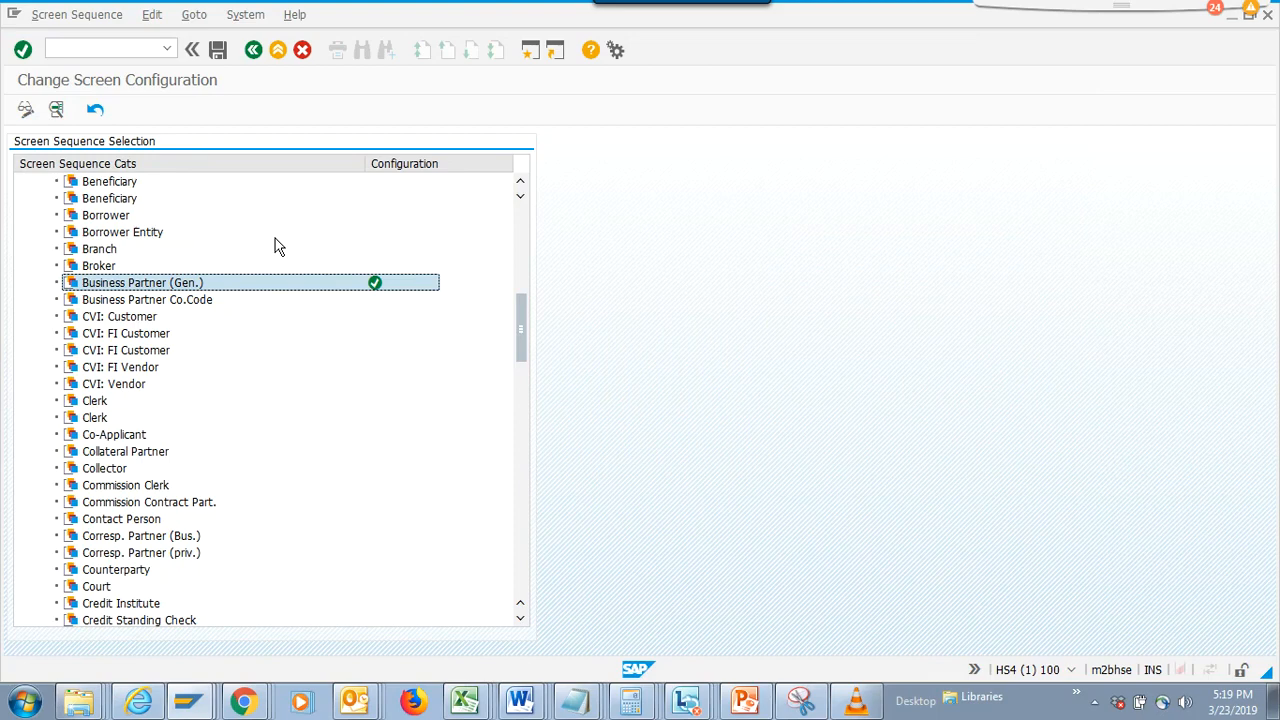
{"action": "key", "text": "F10"}
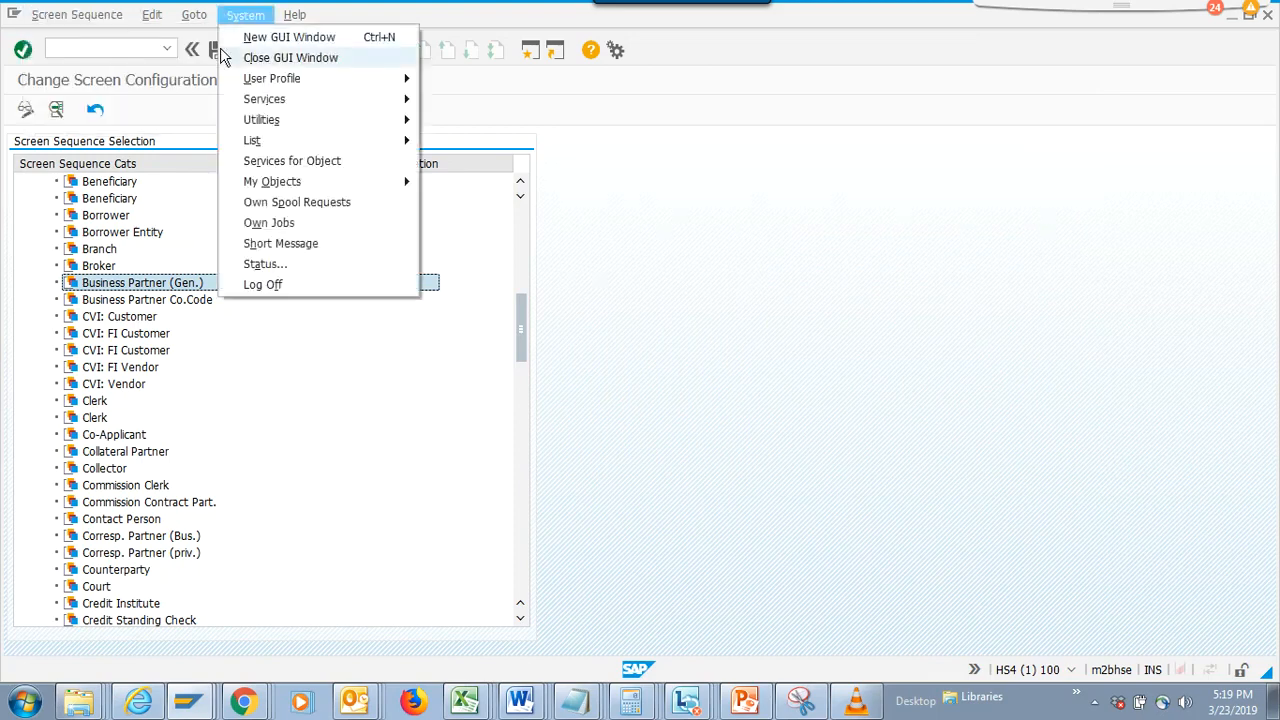
{"action": "left_click", "coordinate": [215, 52]}
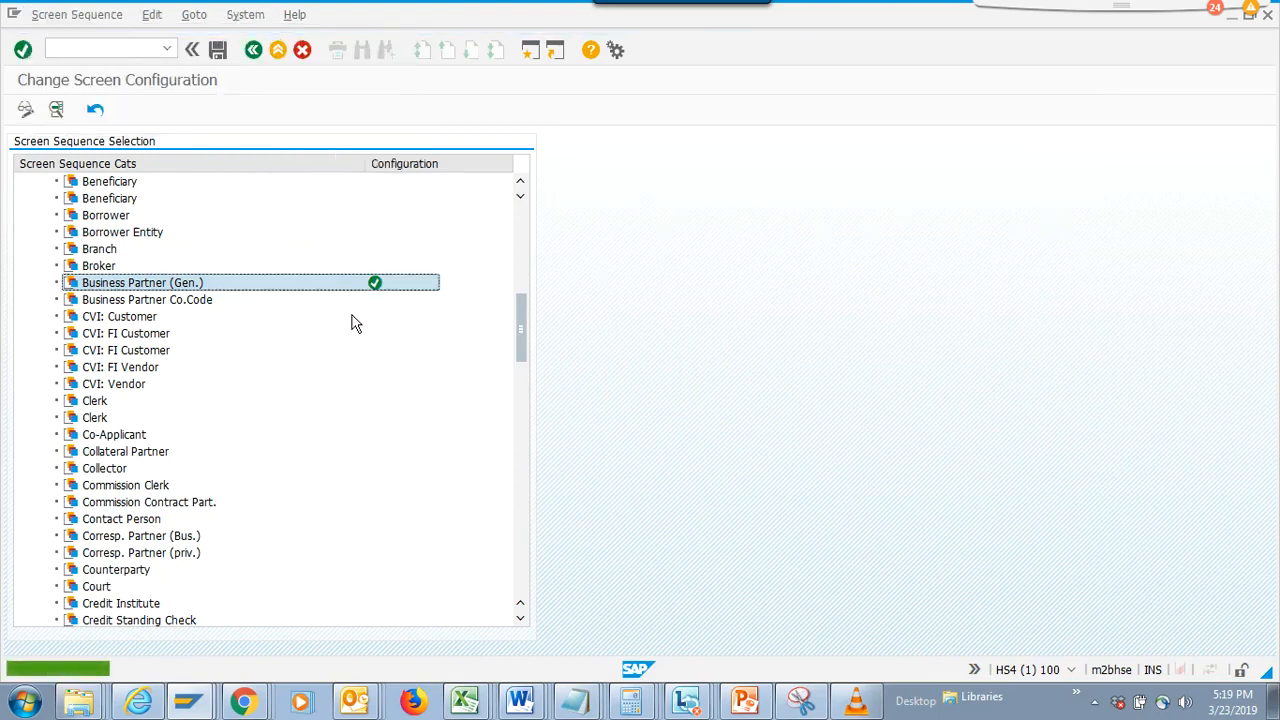
{"action": "key", "text": "F3"}
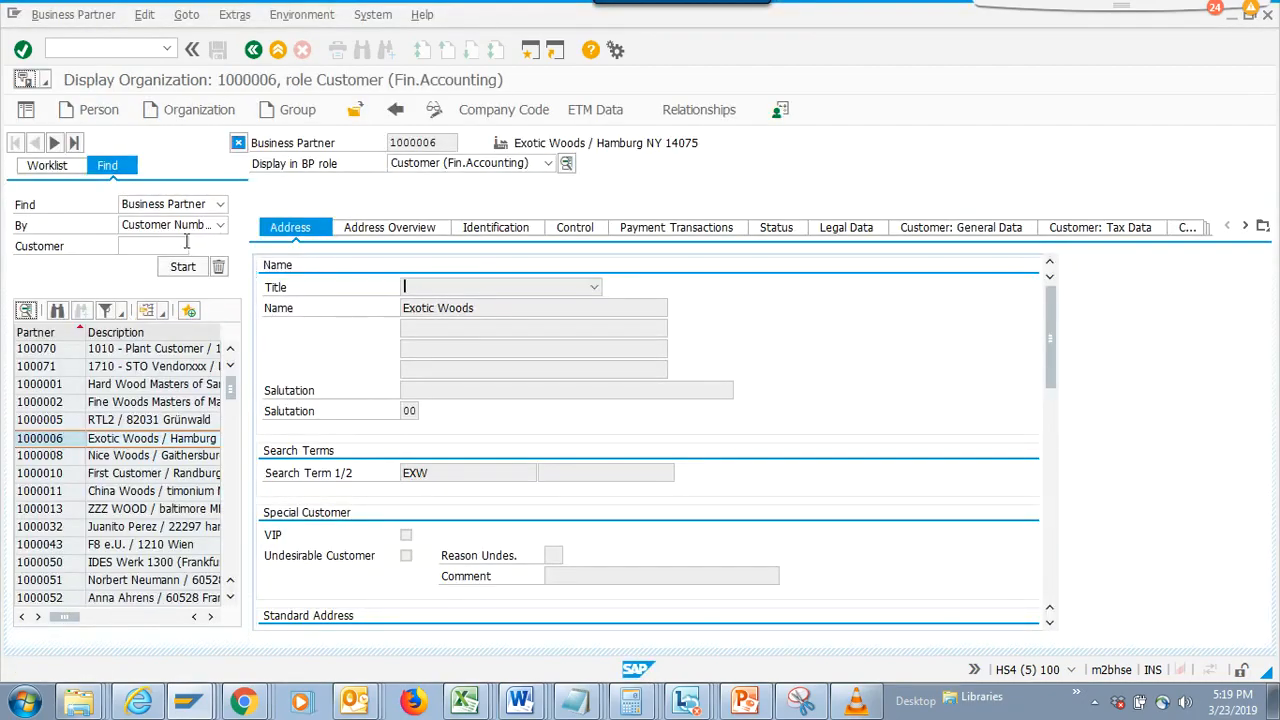
Restart the business partner transaction, rerun the partner search and display Exotic Woods in the Business Partner (Gen.) role
{"action": "left_click", "coordinate": [253, 49]}
{"action": "left_click", "coordinate": [167, 50]}
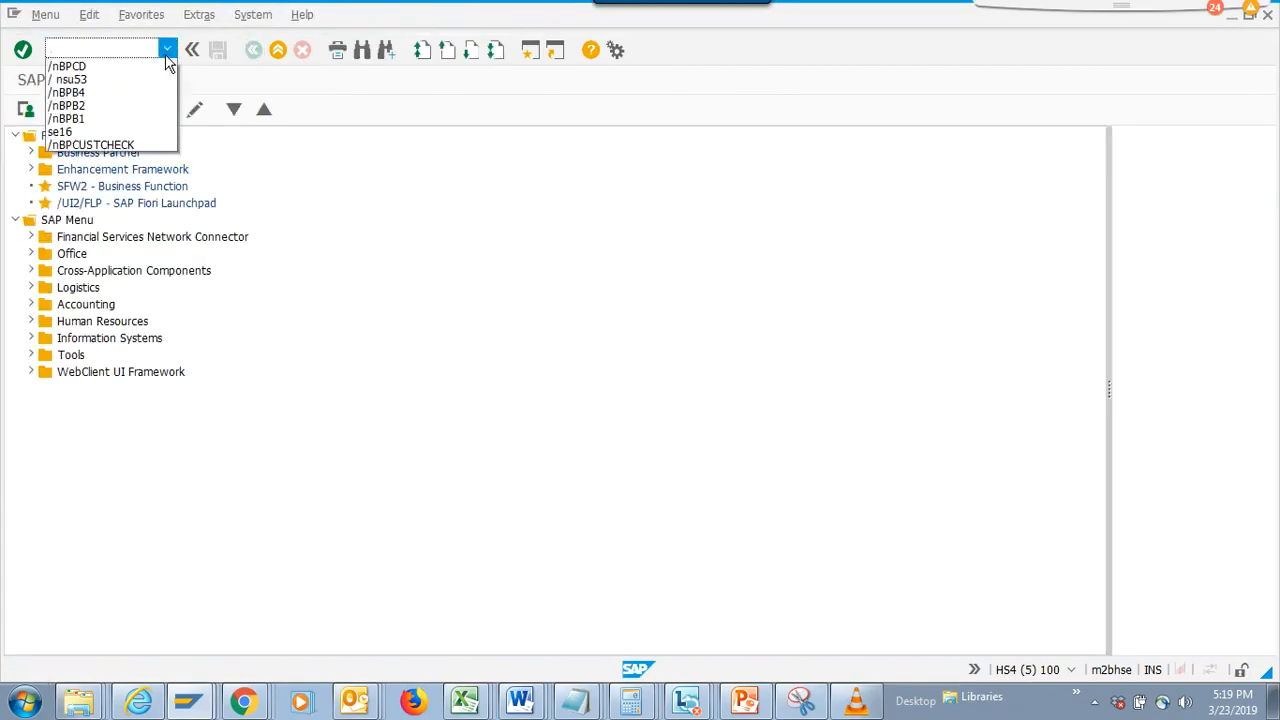
{"action": "left_click", "coordinate": [146, 67]}
{"action": "key", "text": "Return"}
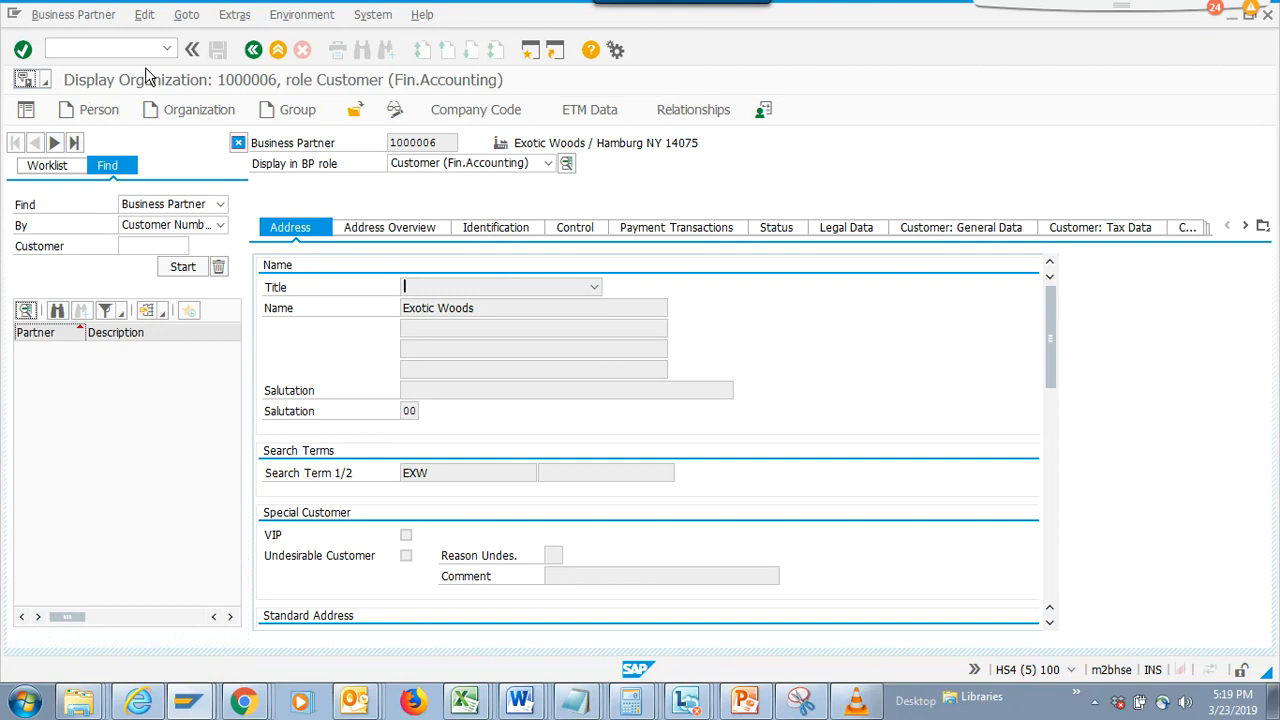
{"action": "left_click", "coordinate": [181, 267]}
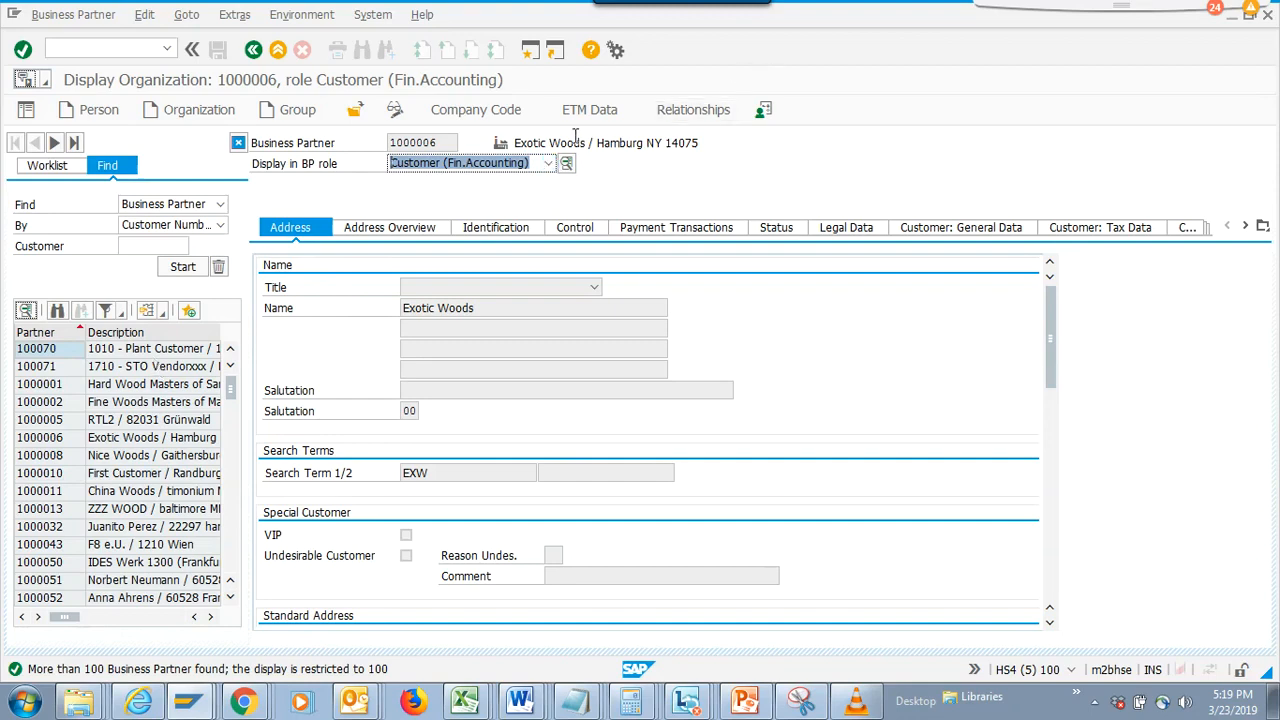
{"action": "left_click", "coordinate": [549, 164]}
{"action": "left_click", "coordinate": [506, 176]}
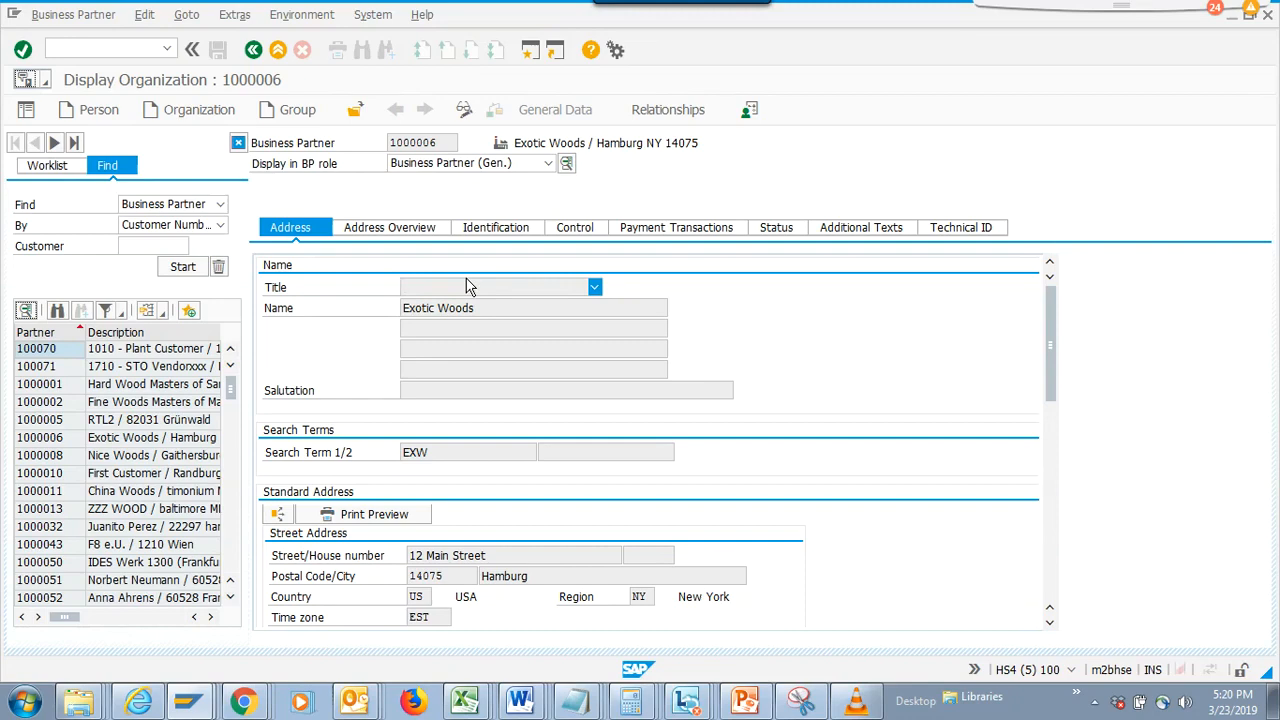
Open the business partner ZZZ WOOD from the search results and display it in the Customer role
{"action": "key", "text": "alt+Tab"}
{"action": "double_click", "coordinate": [45, 509]}
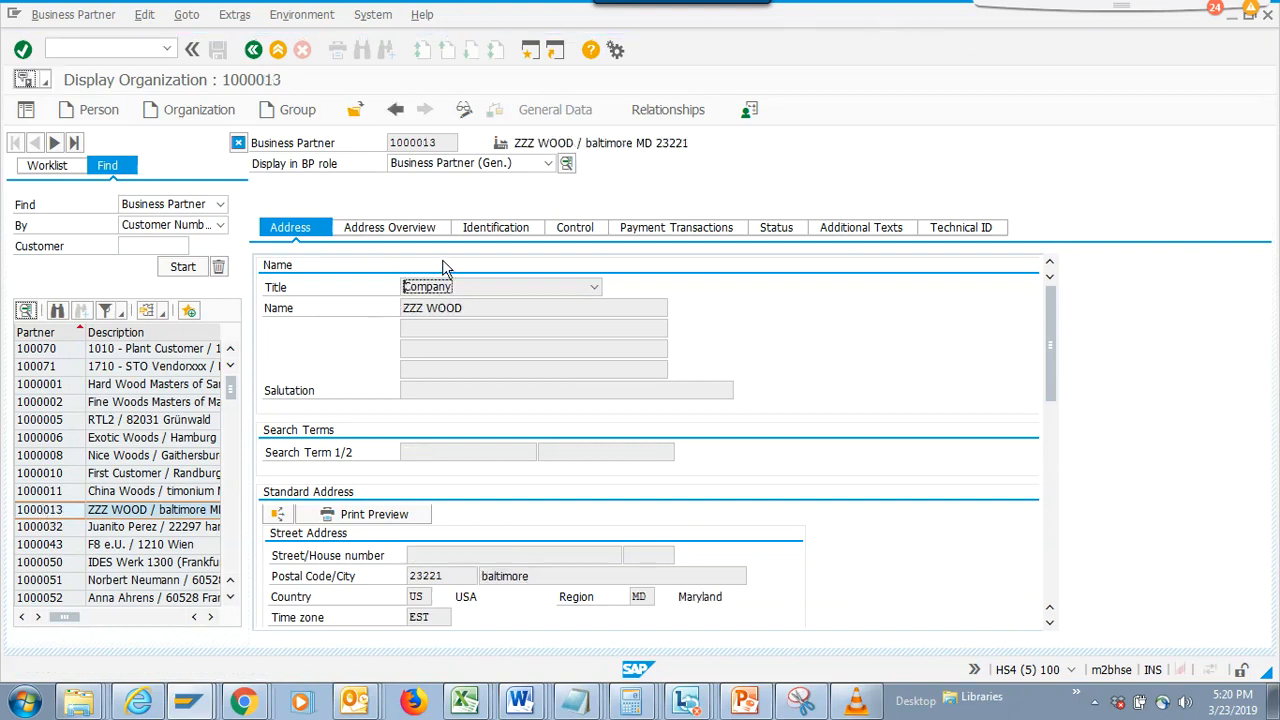
{"action": "left_click", "coordinate": [548, 163]}
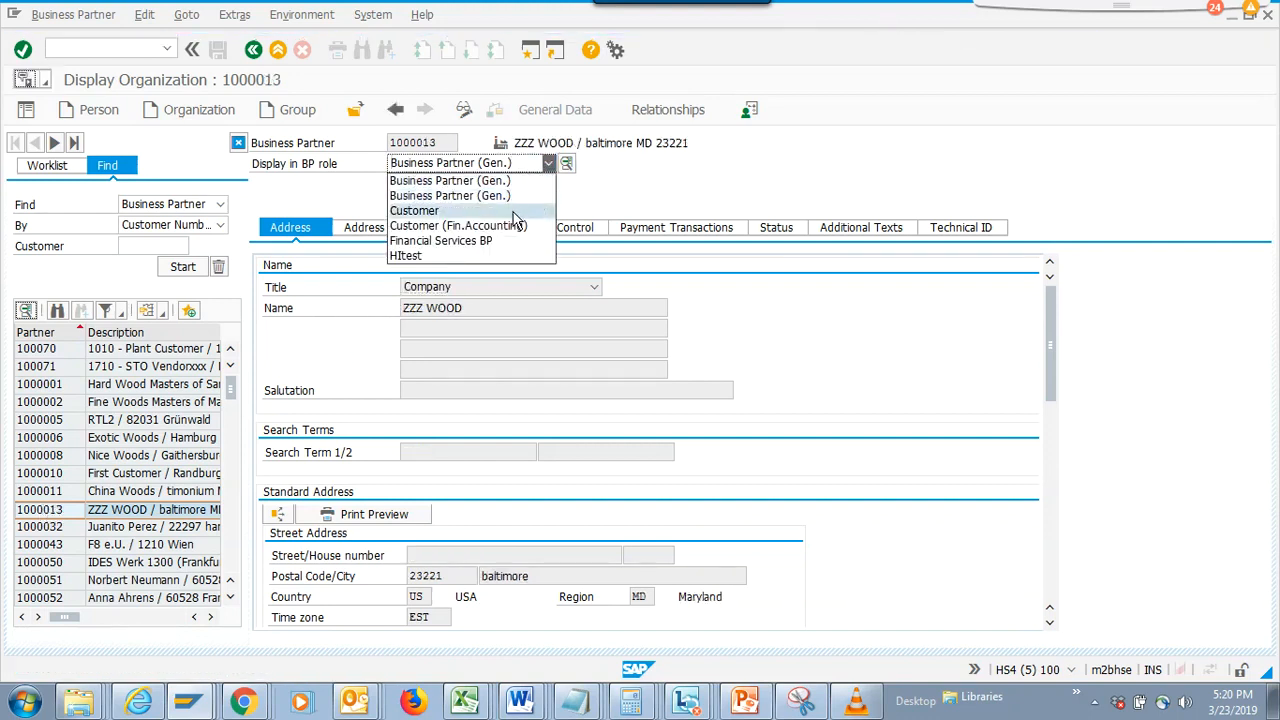
{"action": "left_click", "coordinate": [515, 207]}
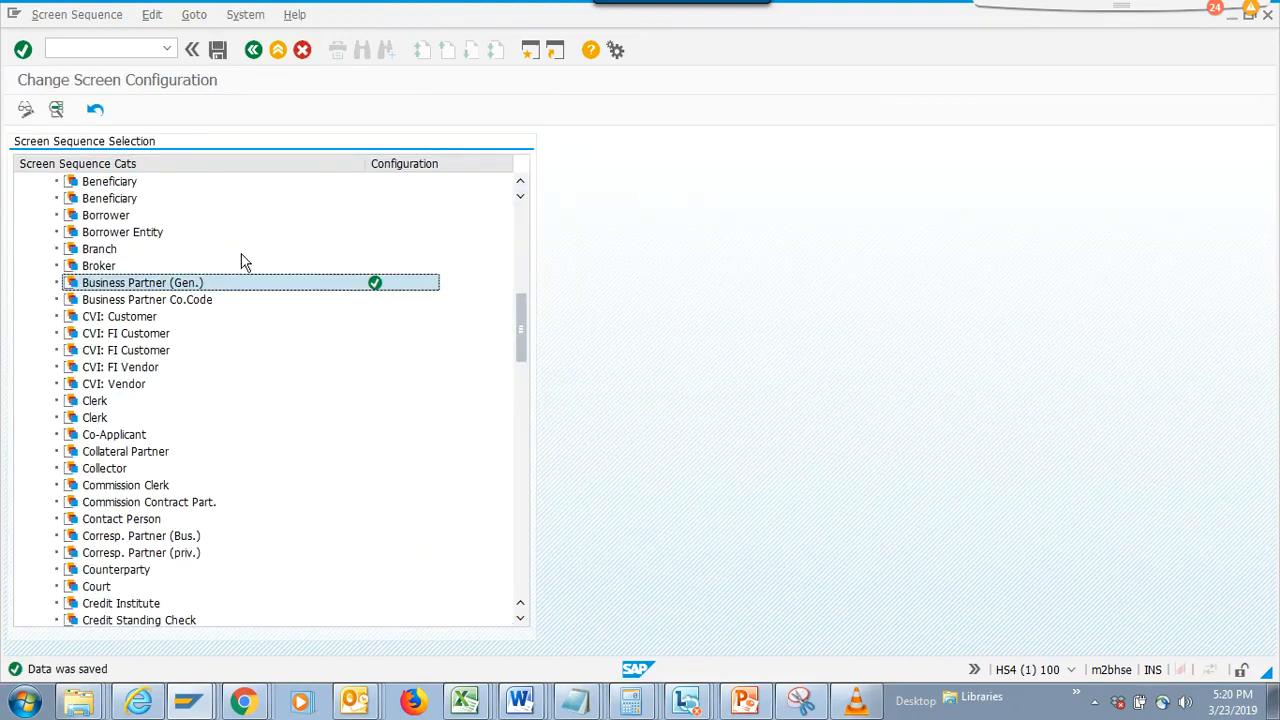
Reopen the Business Partner (Gen.) screen configuration, examine its screen sequence and return to the ZZZ WOOD partner record
{"action": "double_click", "coordinate": [228, 288]}
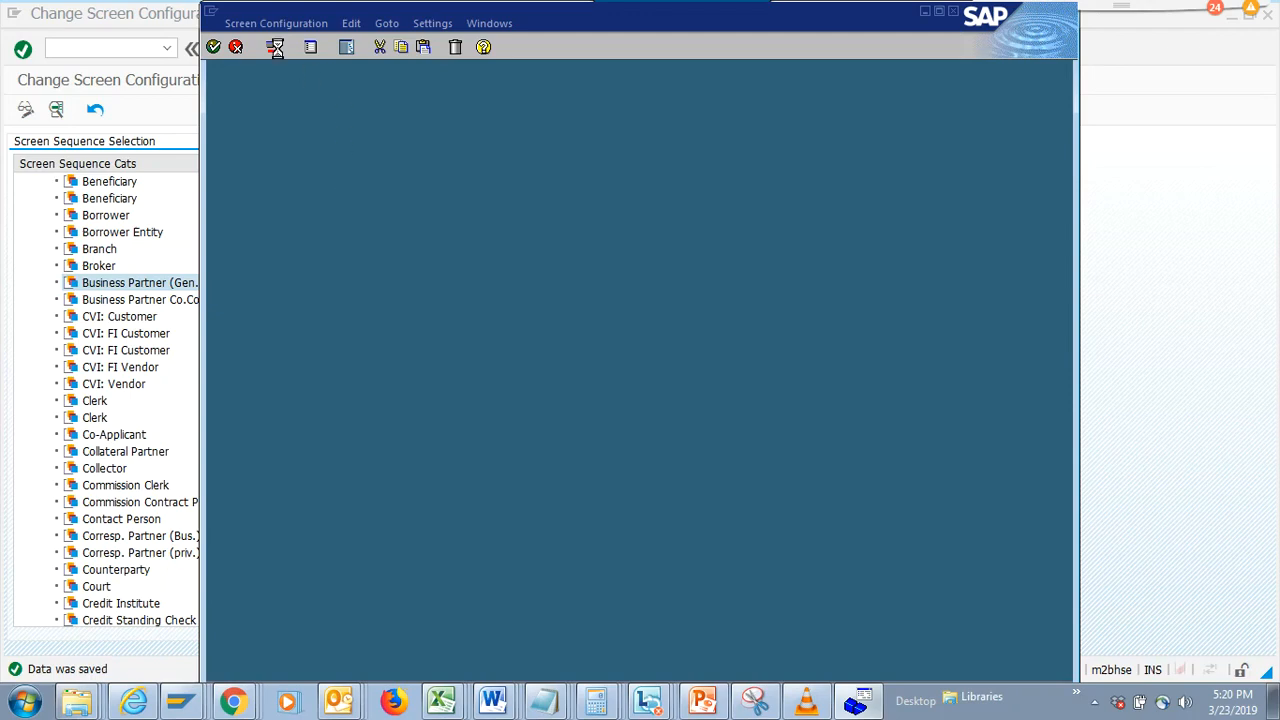
{"action": "left_click", "coordinate": [276, 48]}
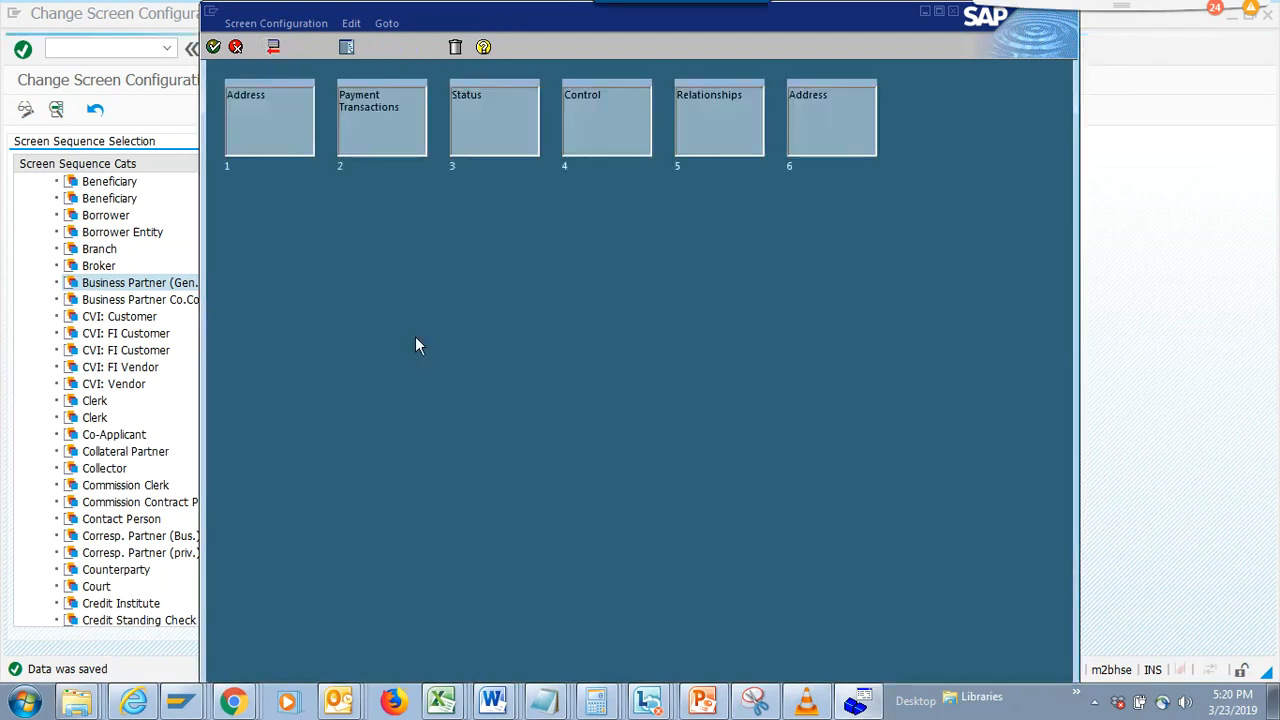
{"action": "key", "text": "alt+Tab"}
{"action": "key", "text": "alt+Tab"}
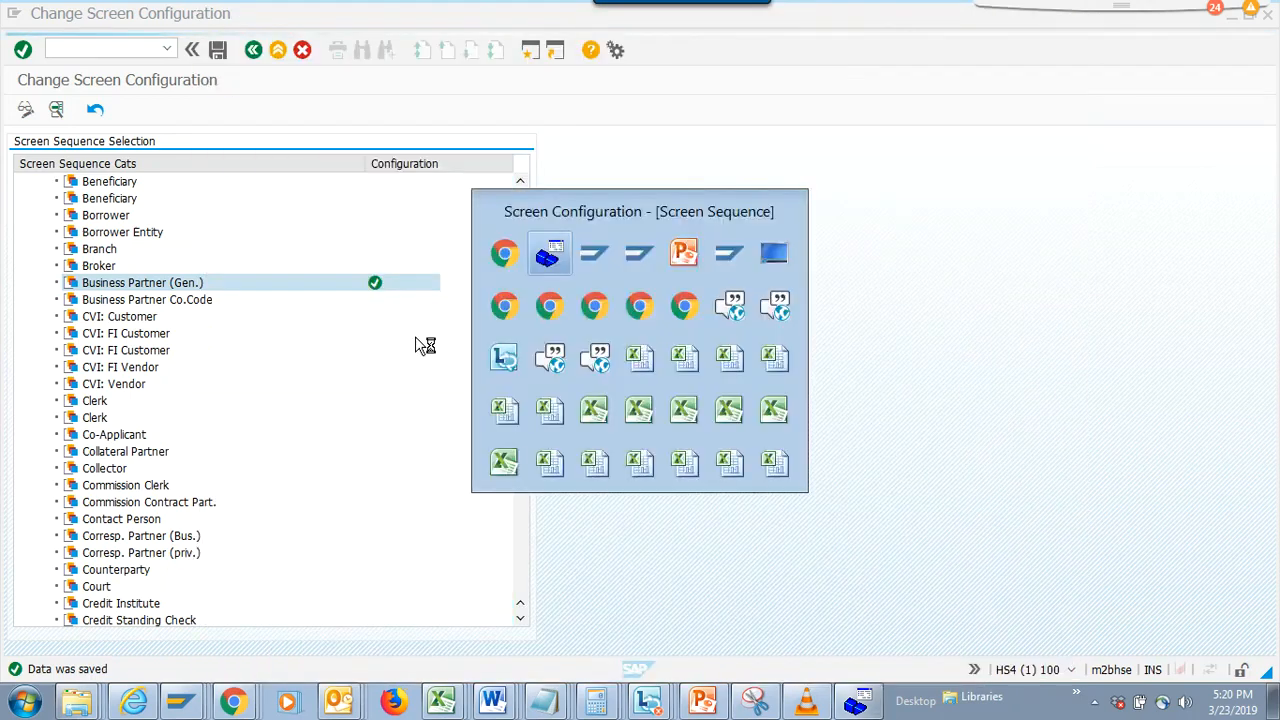
{"action": "key", "text": "alt+Tab"}
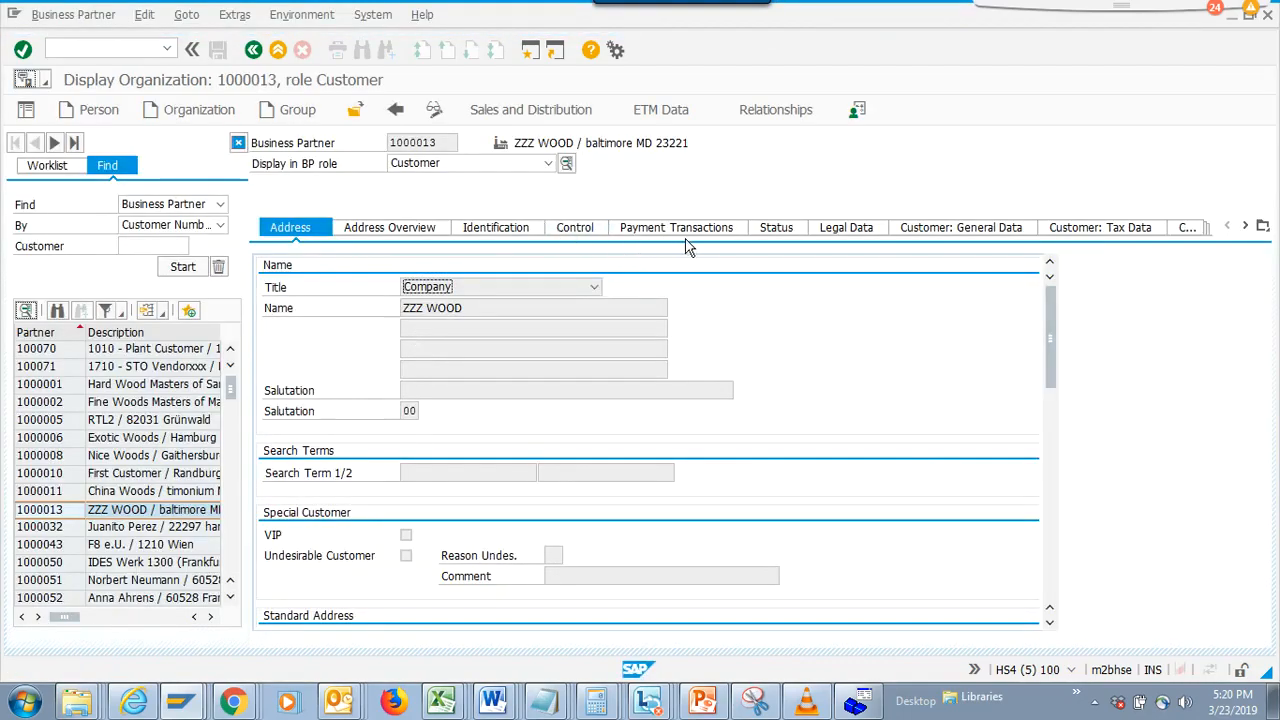
Display ZZZ WOOD in both Business Partner (Gen.) roles to compare the tab order
{"action": "left_click", "coordinate": [547, 168]}
{"action": "left_click", "coordinate": [521, 194]}
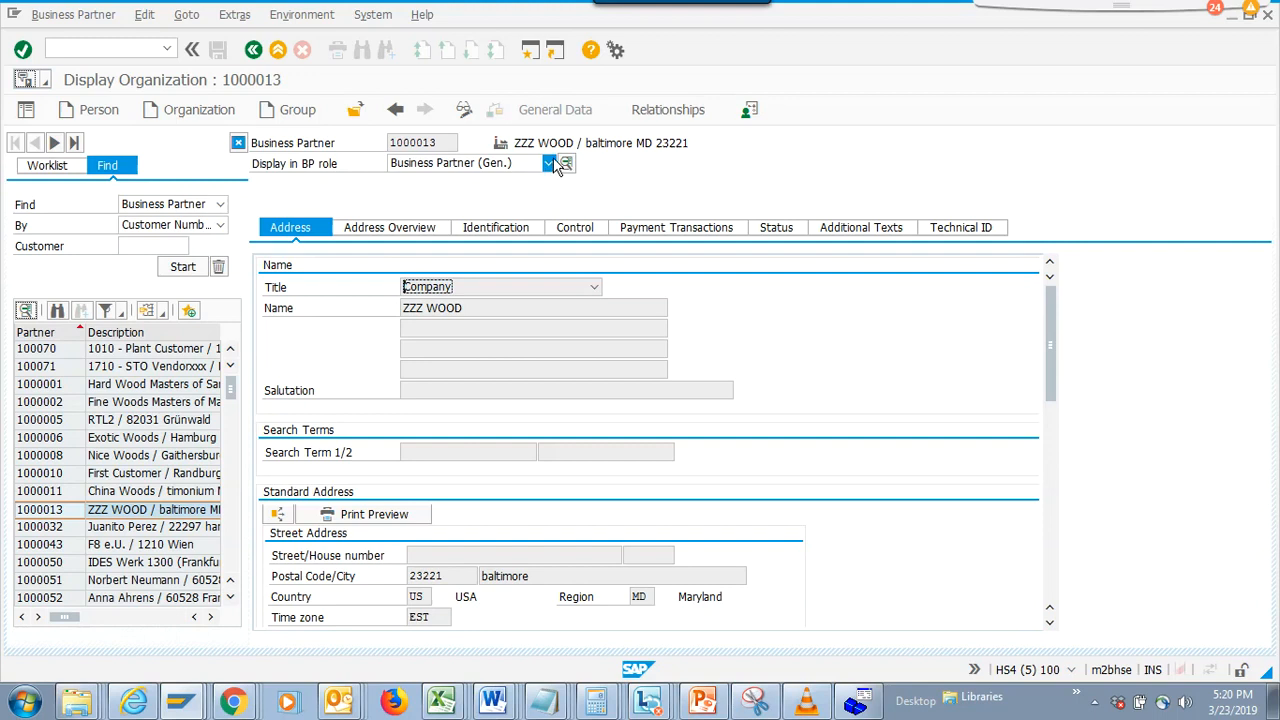
{"action": "left_click", "coordinate": [550, 162]}
{"action": "left_click", "coordinate": [524, 196]}
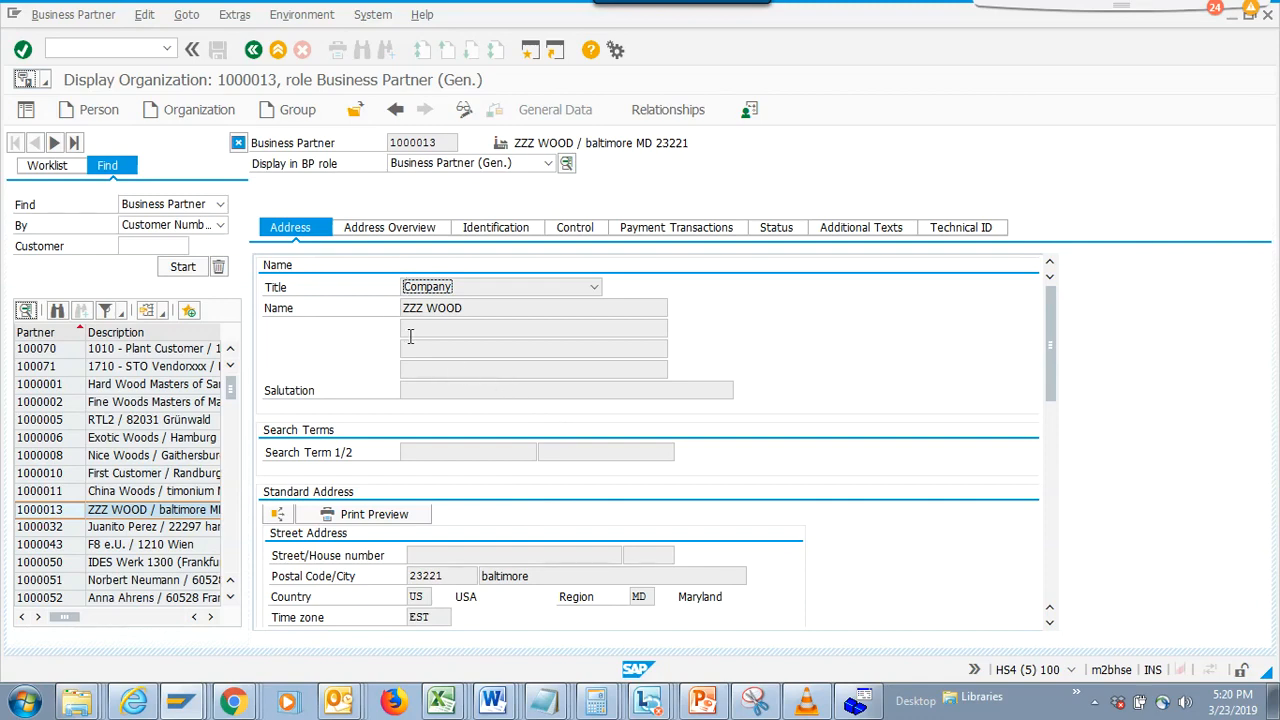
Confirm the Business Partner (Gen.) screen sequence, save the screen configuration and leave the transaction
{"action": "key", "text": "alt+Tab"}
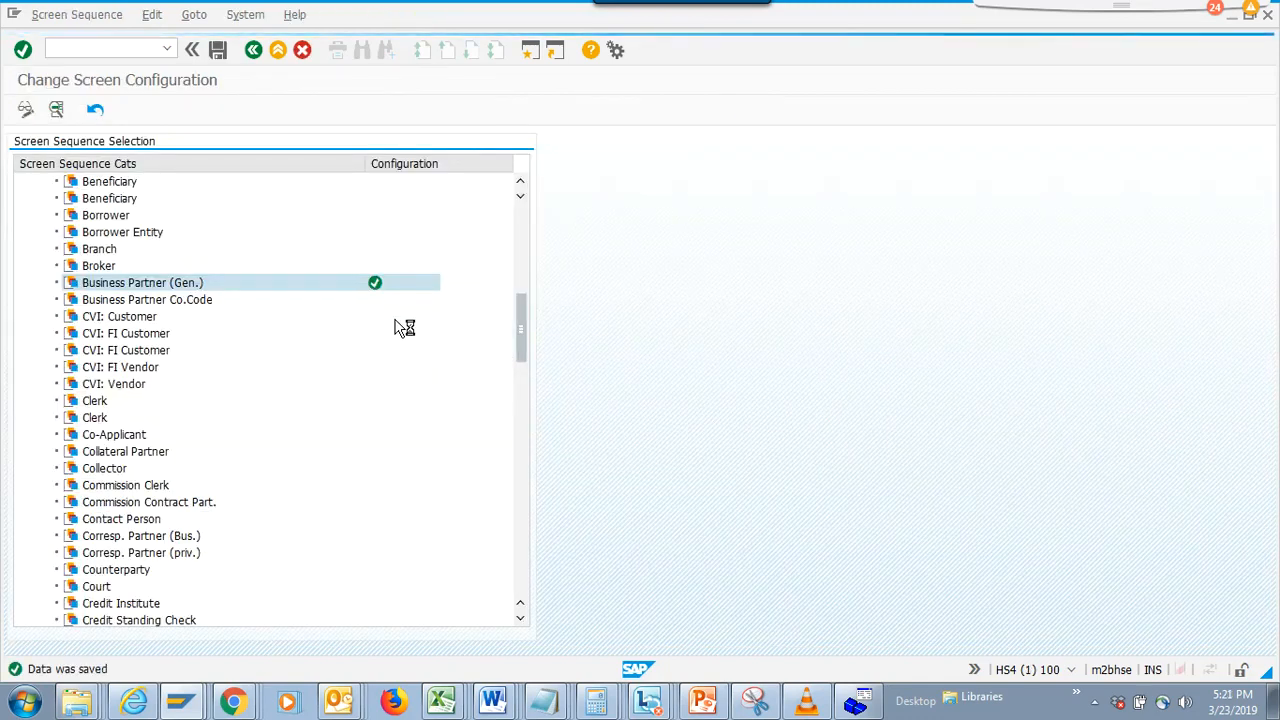
{"action": "key", "text": "alt+Tab"}
{"action": "key", "text": "alt+Tab"}
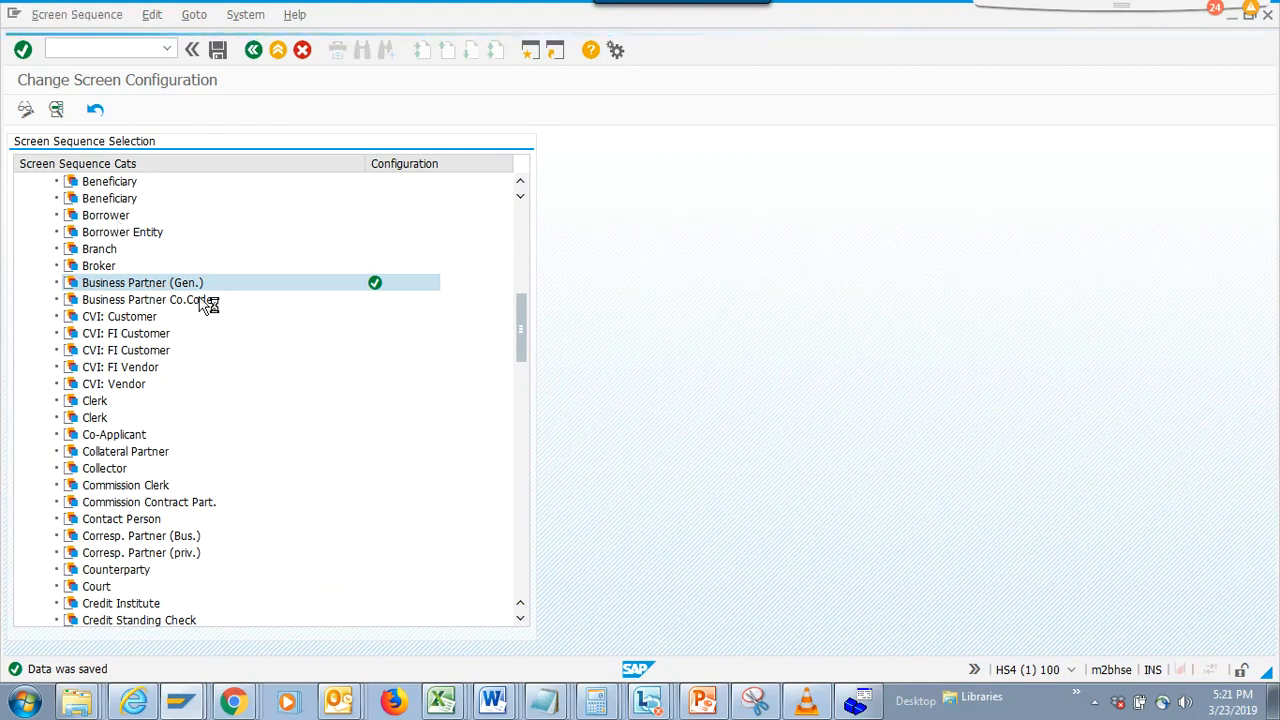
{"action": "key", "text": "alt+Tab"}
{"action": "key", "text": "alt+Tab"}
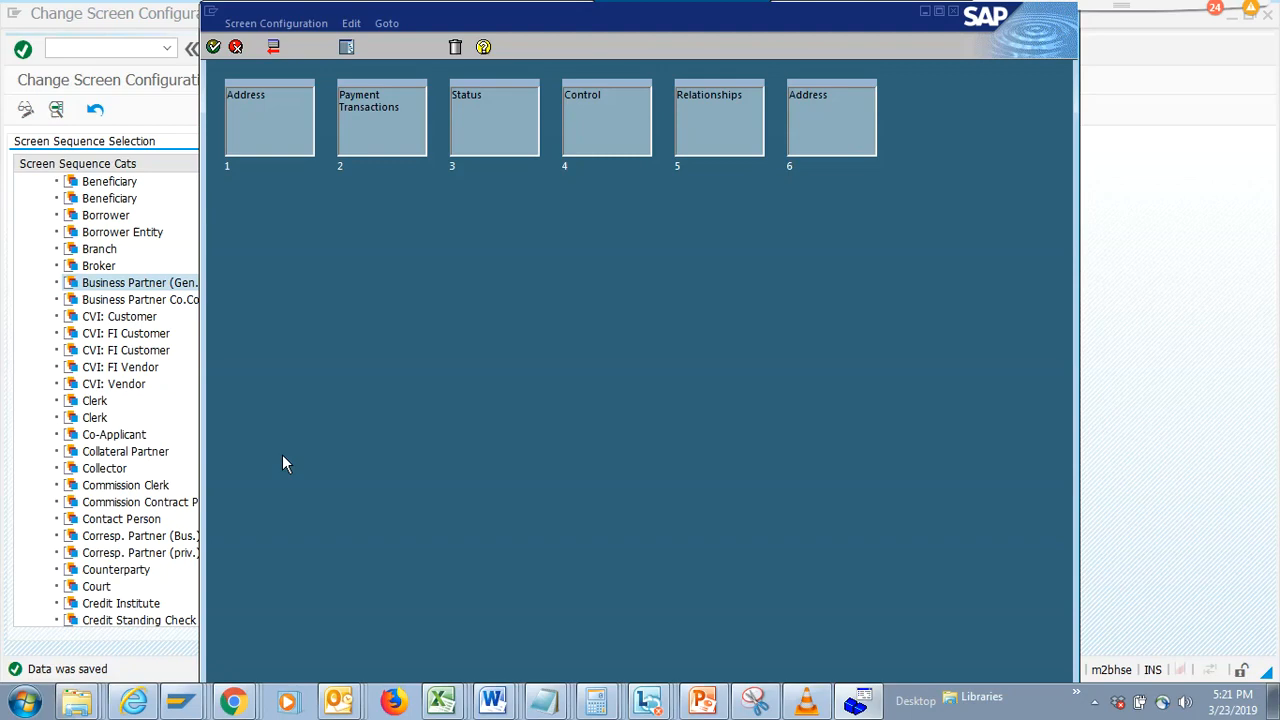
{"action": "left_click", "coordinate": [212, 47]}
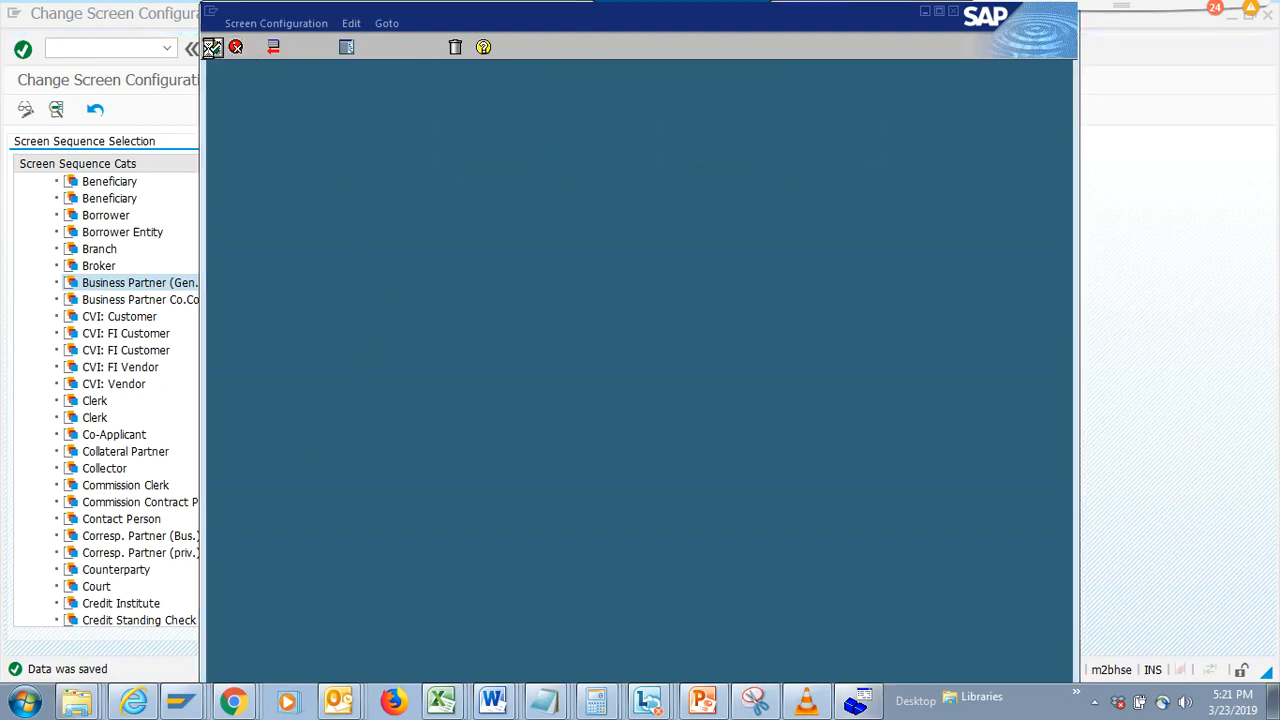
{"action": "key", "text": "alt+Tab"}
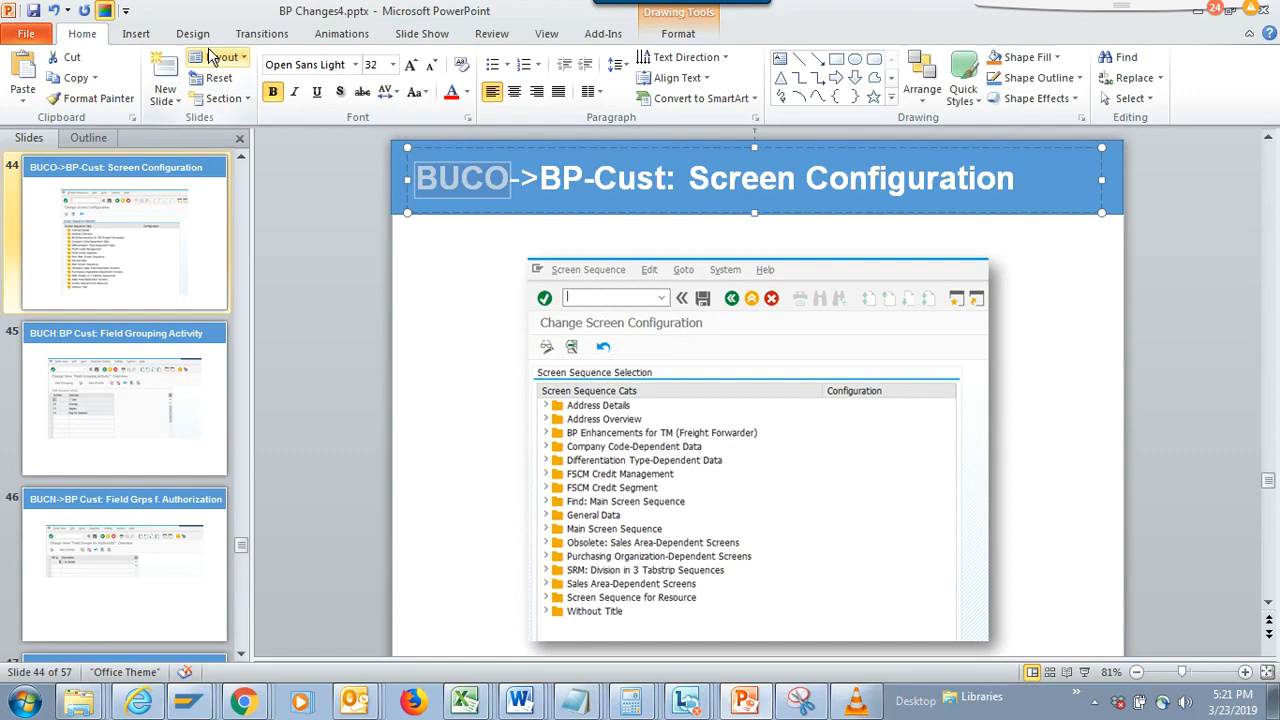
{"action": "key", "text": "alt+Tab"}
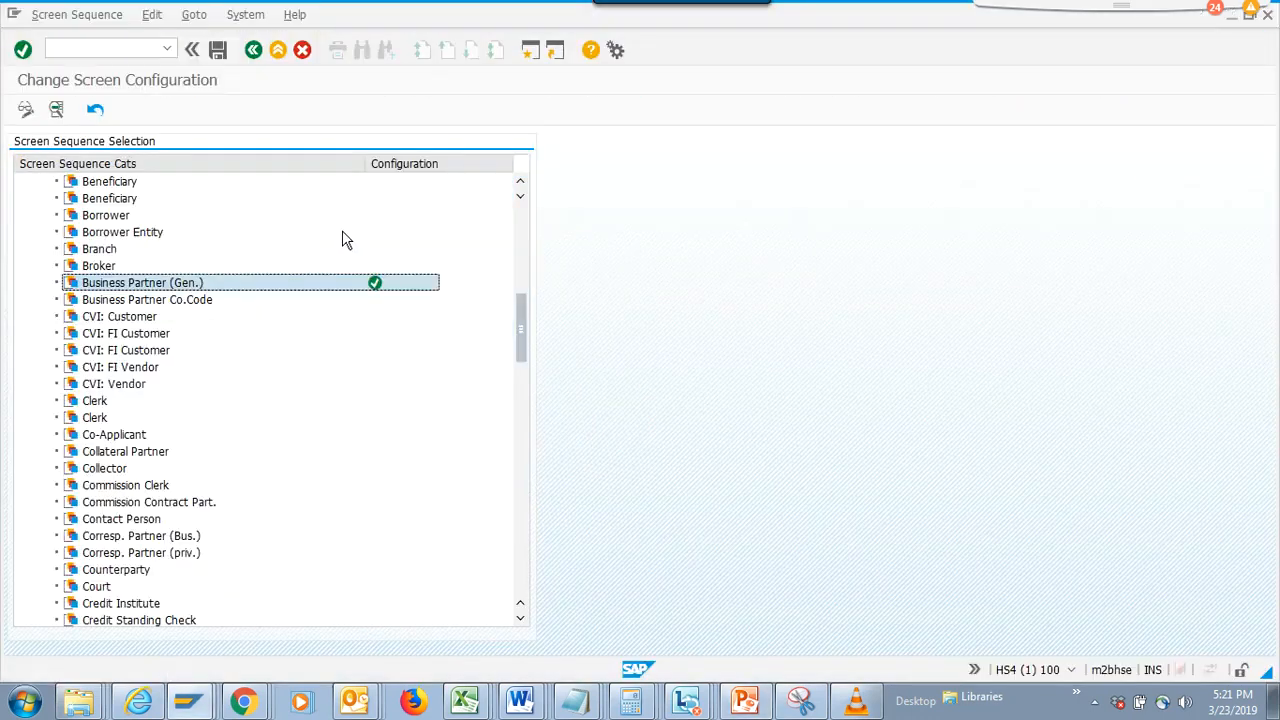
{"action": "left_click", "coordinate": [224, 53]}
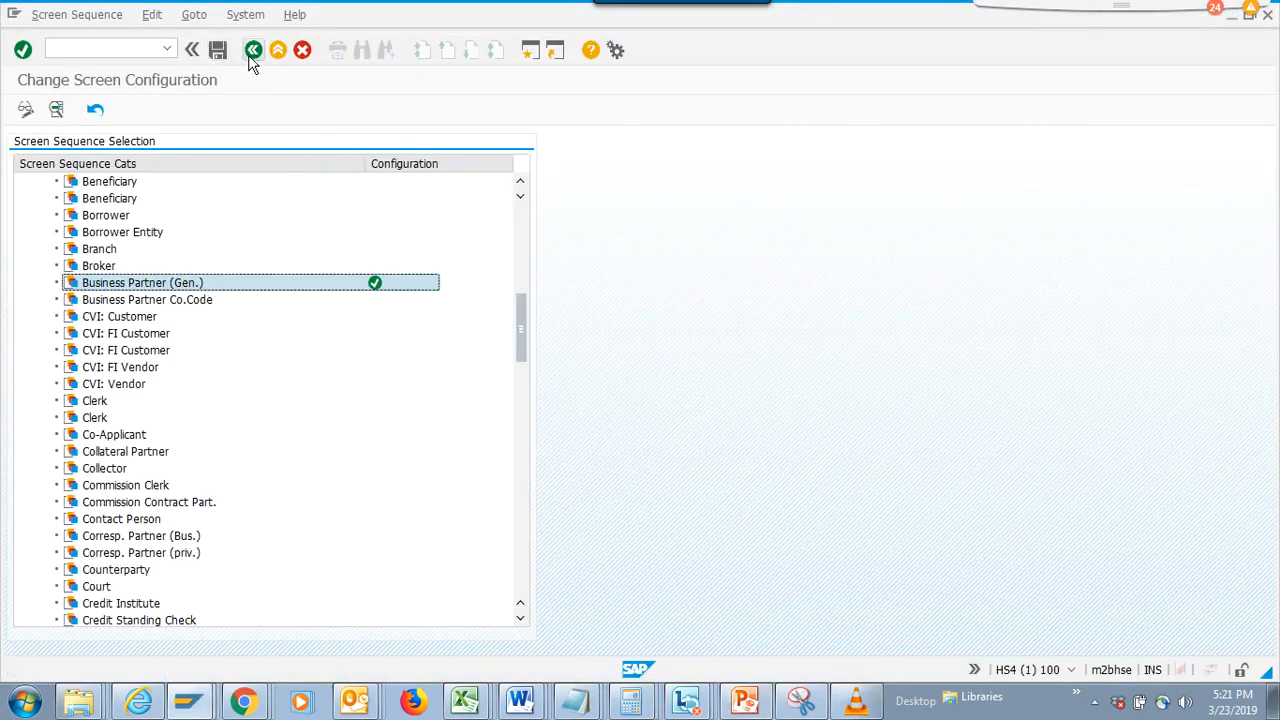
{"action": "left_click", "coordinate": [252, 56]}
Restart the business partner transaction with /nbp, rerun the partner search and open China Woods
{"action": "key", "text": "alt+Tab"}
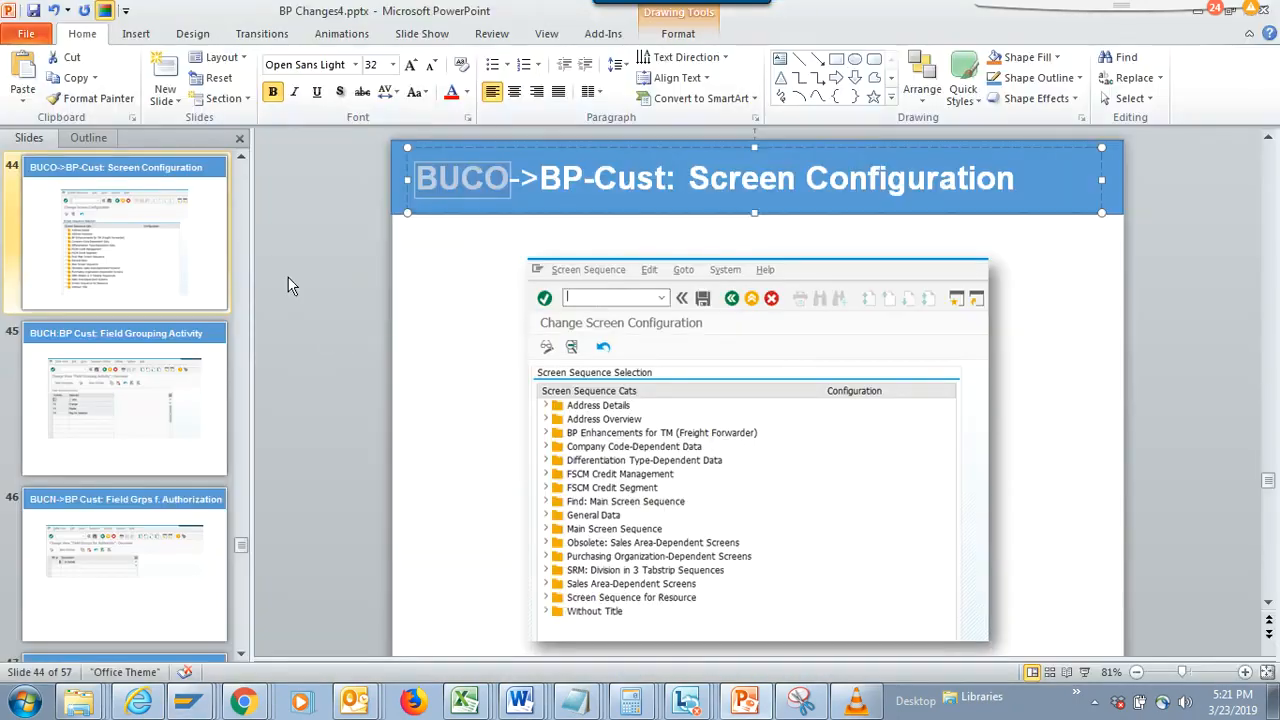
{"action": "key", "text": "alt+Tab"}
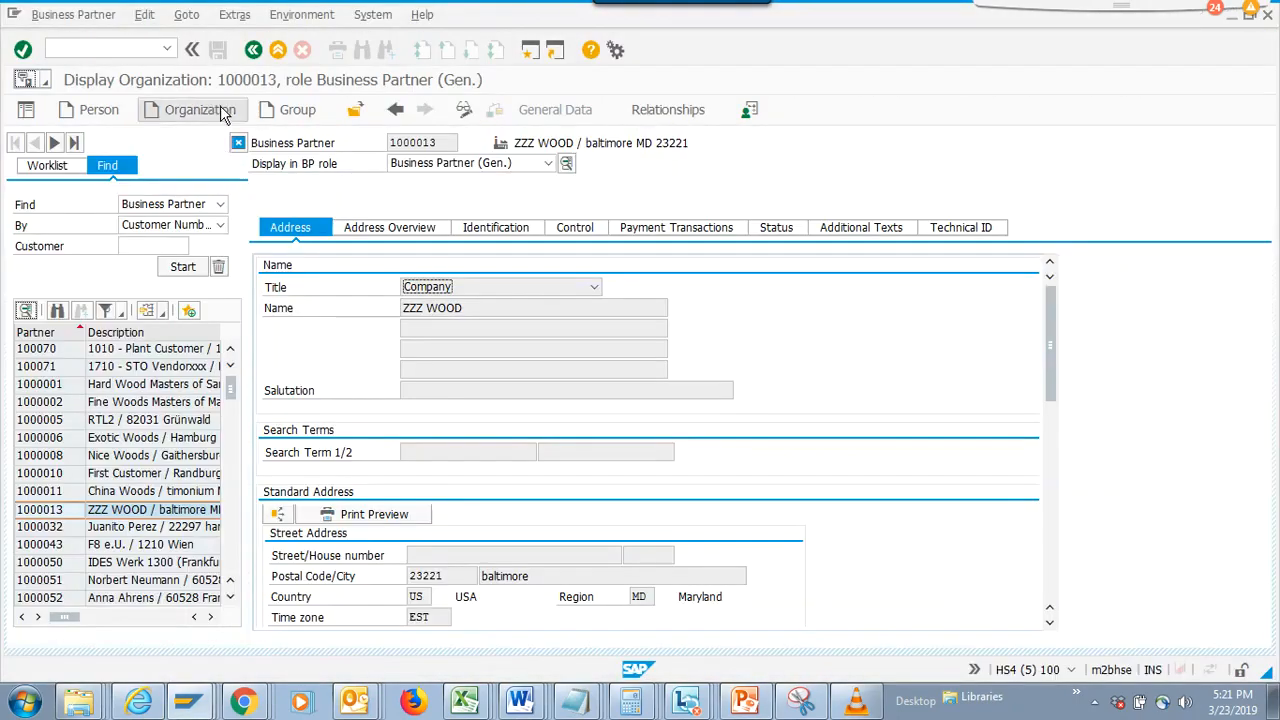
{"action": "left_click", "coordinate": [253, 49]}
{"action": "left_click", "coordinate": [167, 49]}
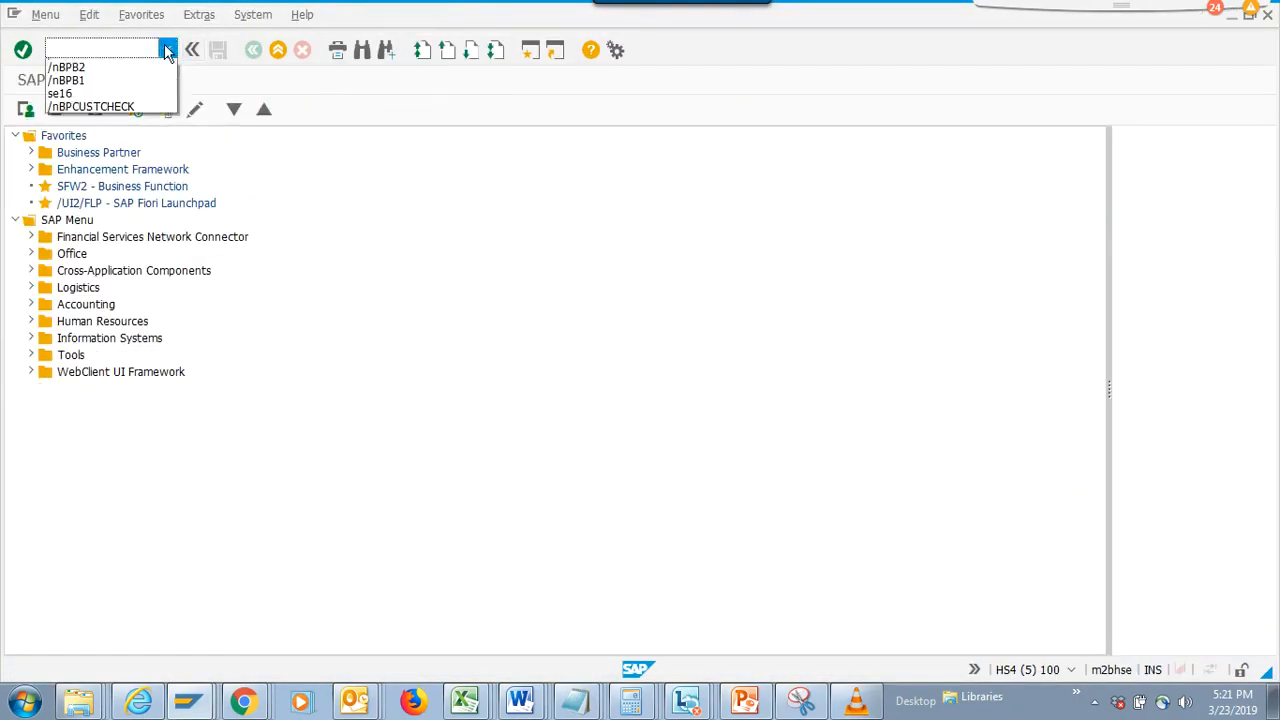
{"action": "left_click", "coordinate": [147, 67]}
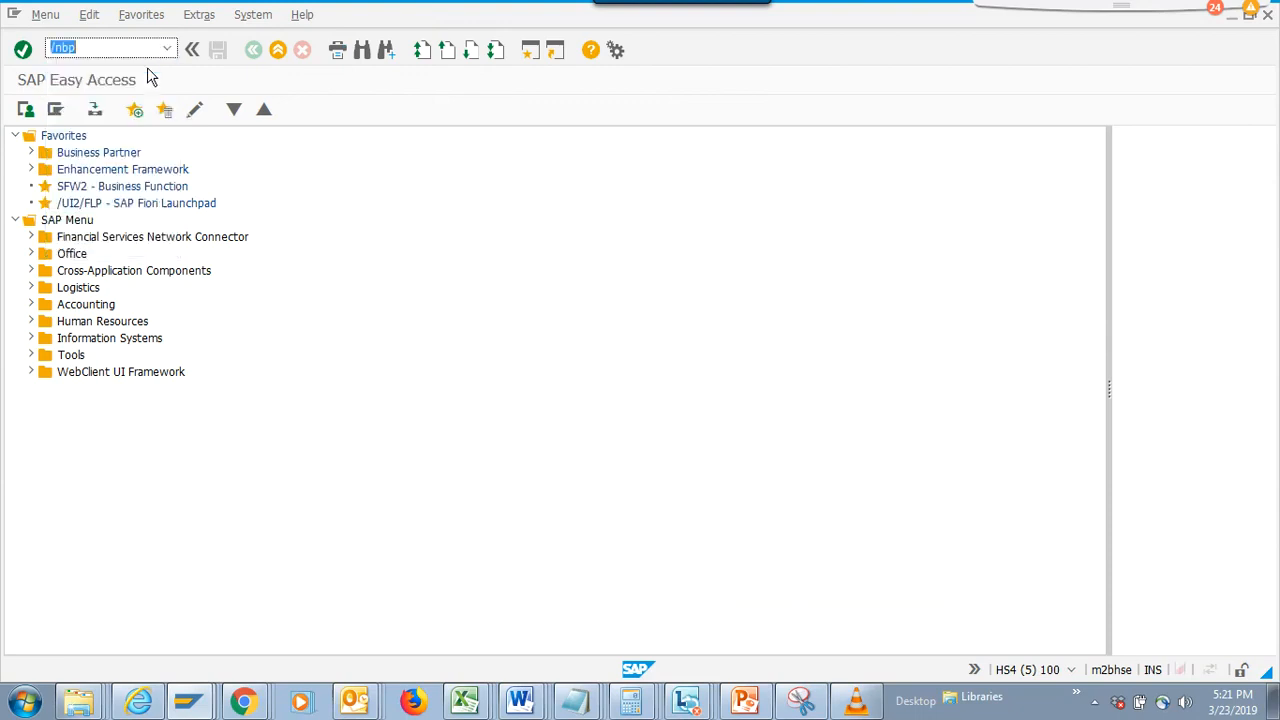
{"action": "key", "text": "Return"}
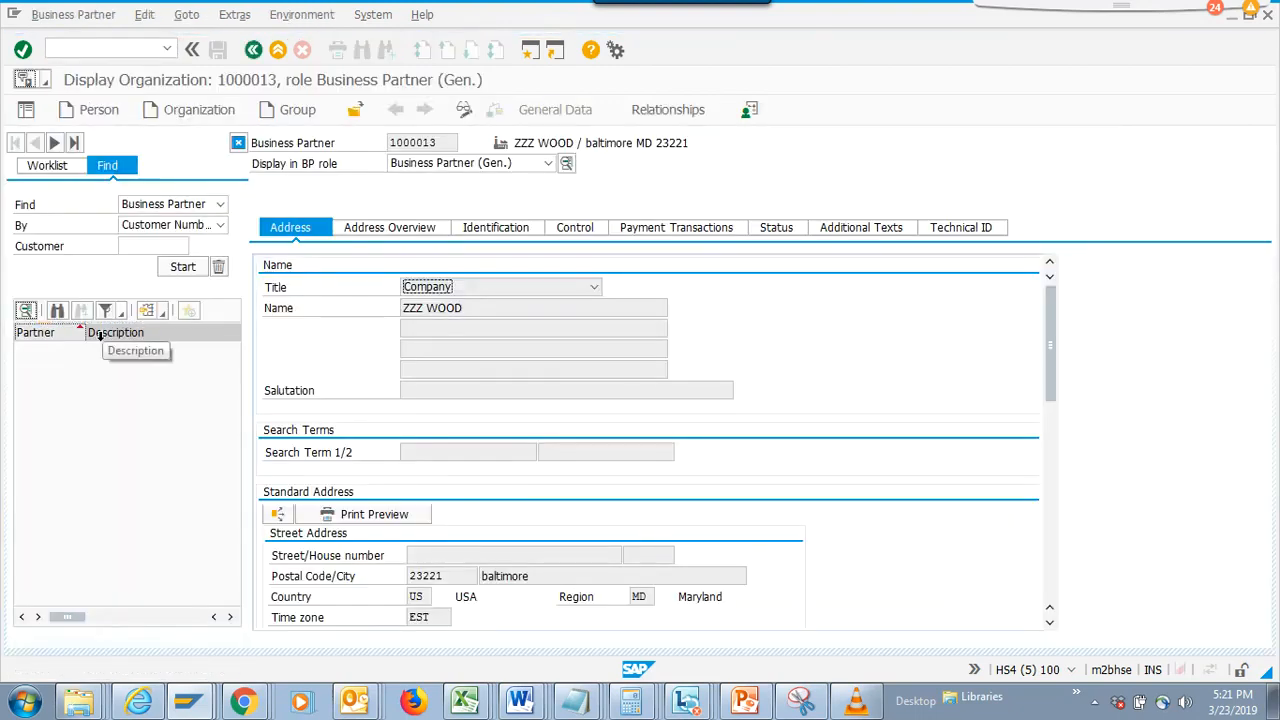
{"action": "left_click", "coordinate": [182, 267]}
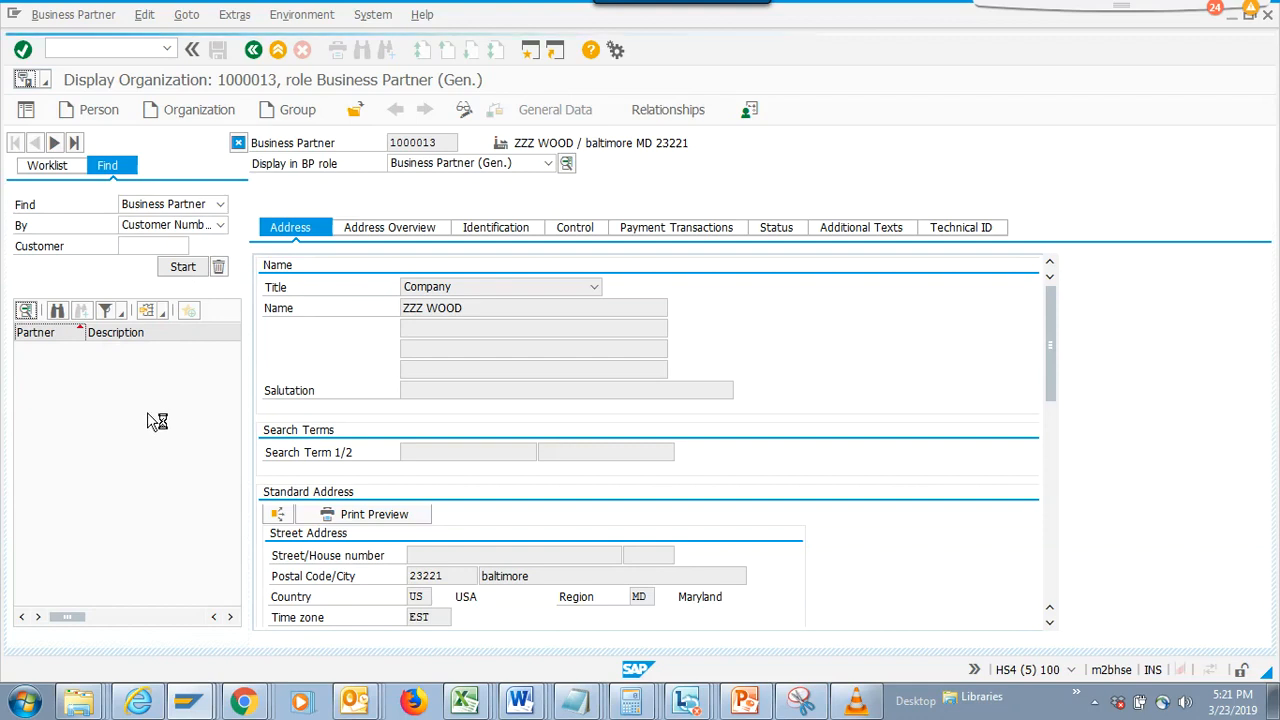
{"action": "double_click", "coordinate": [143, 492]}
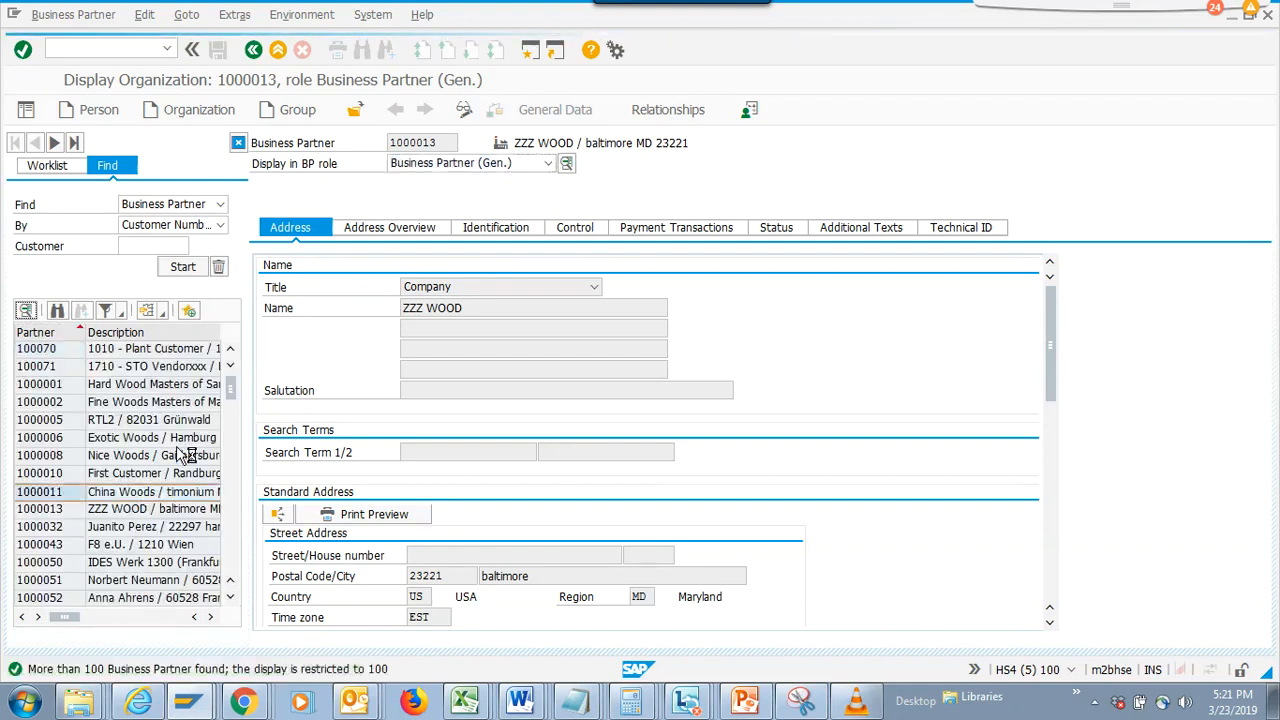
Display China Woods in the Customer (Fin.Accounting) role and in the Business Partner (Gen.) role, and view its Status data
{"action": "left_click", "coordinate": [548, 163]}
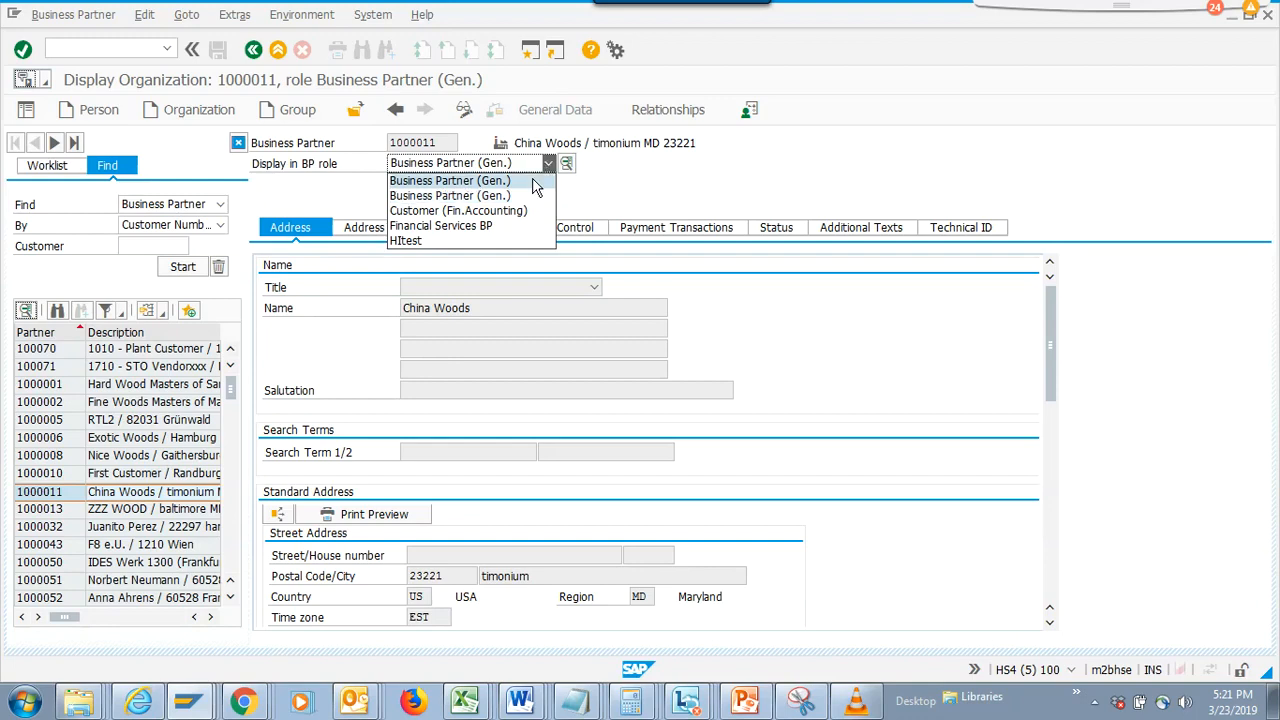
{"action": "left_click", "coordinate": [519, 212]}
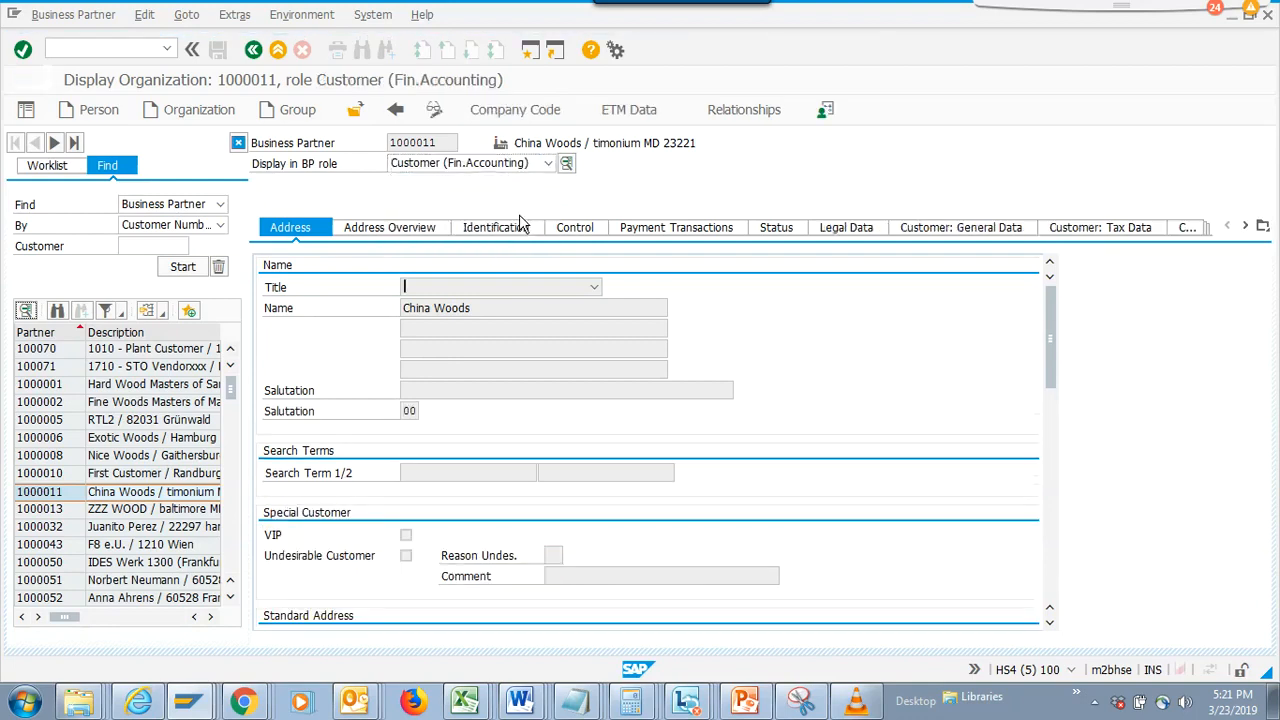
{"action": "left_click", "coordinate": [548, 163]}
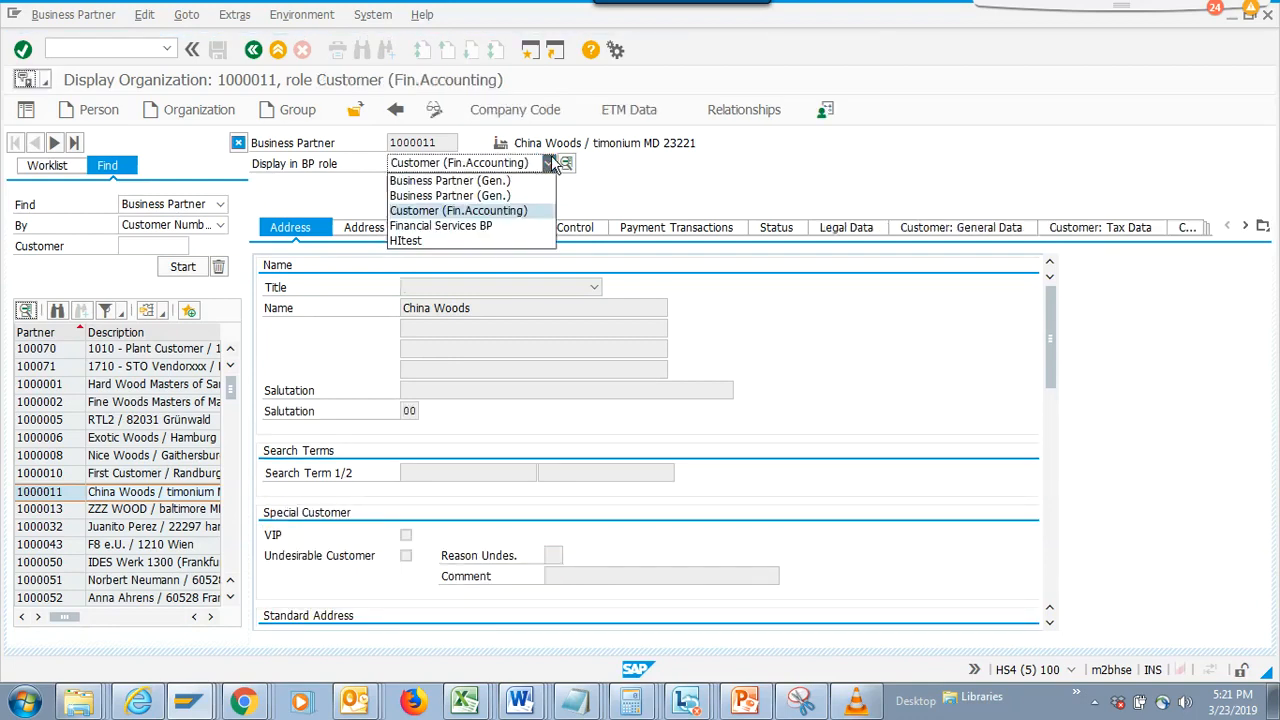
{"action": "left_click", "coordinate": [515, 185]}
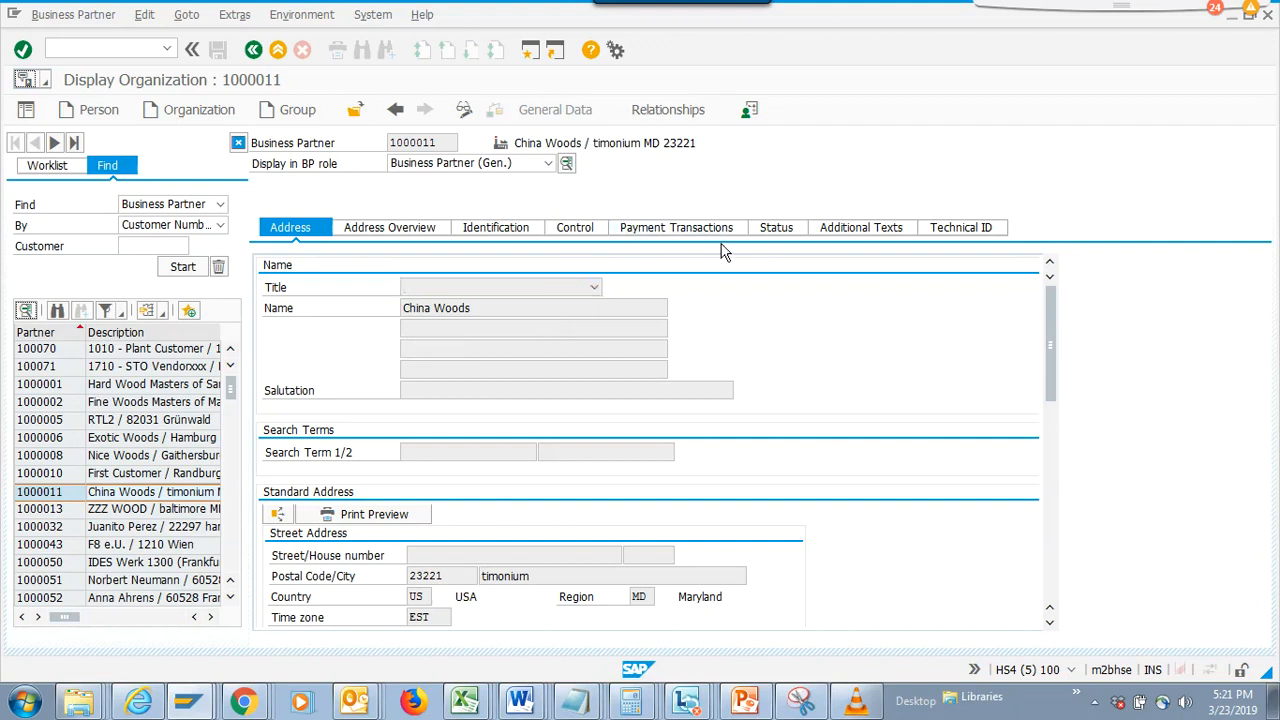
{"action": "left_click", "coordinate": [772, 232]}
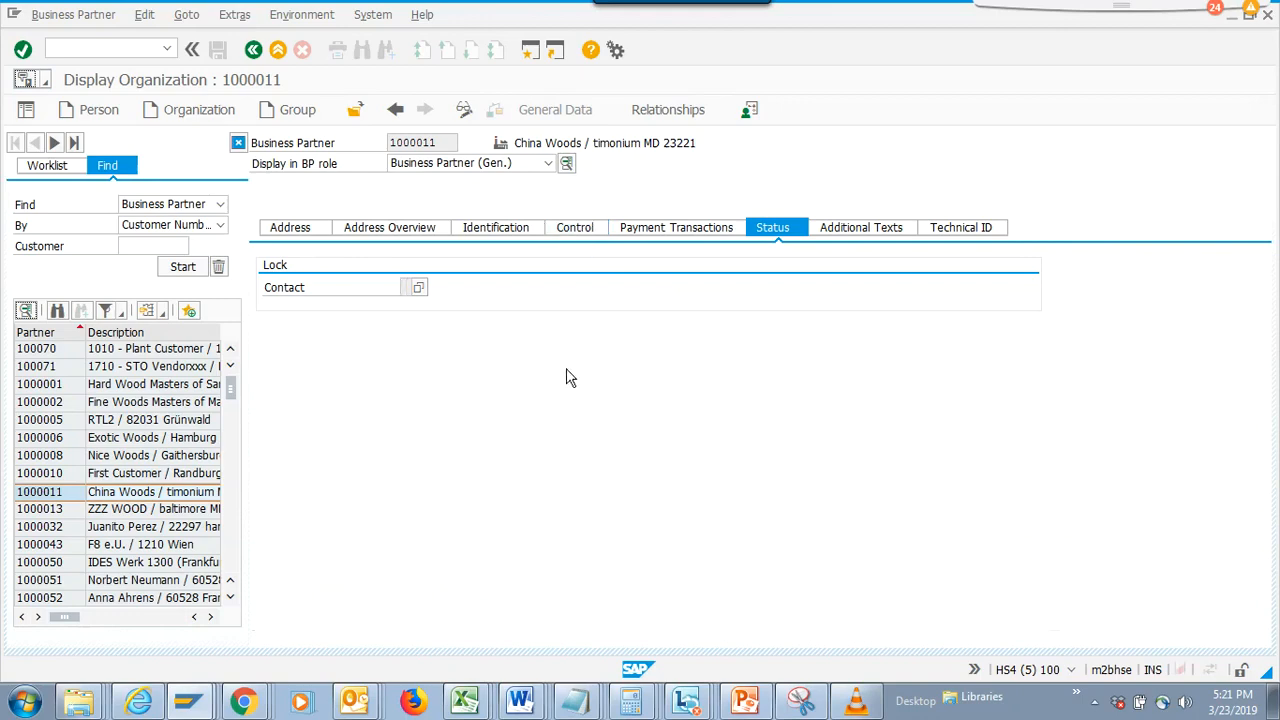
Switch to the PowerPoint presentation, show the Field Grouping Activity slide and point out the transaction code BUCH in its title
{"action": "key", "text": "alt+Tab"}
{"action": "key", "text": "alt+Tab"}
{"action": "key", "text": "alt+Tab"}
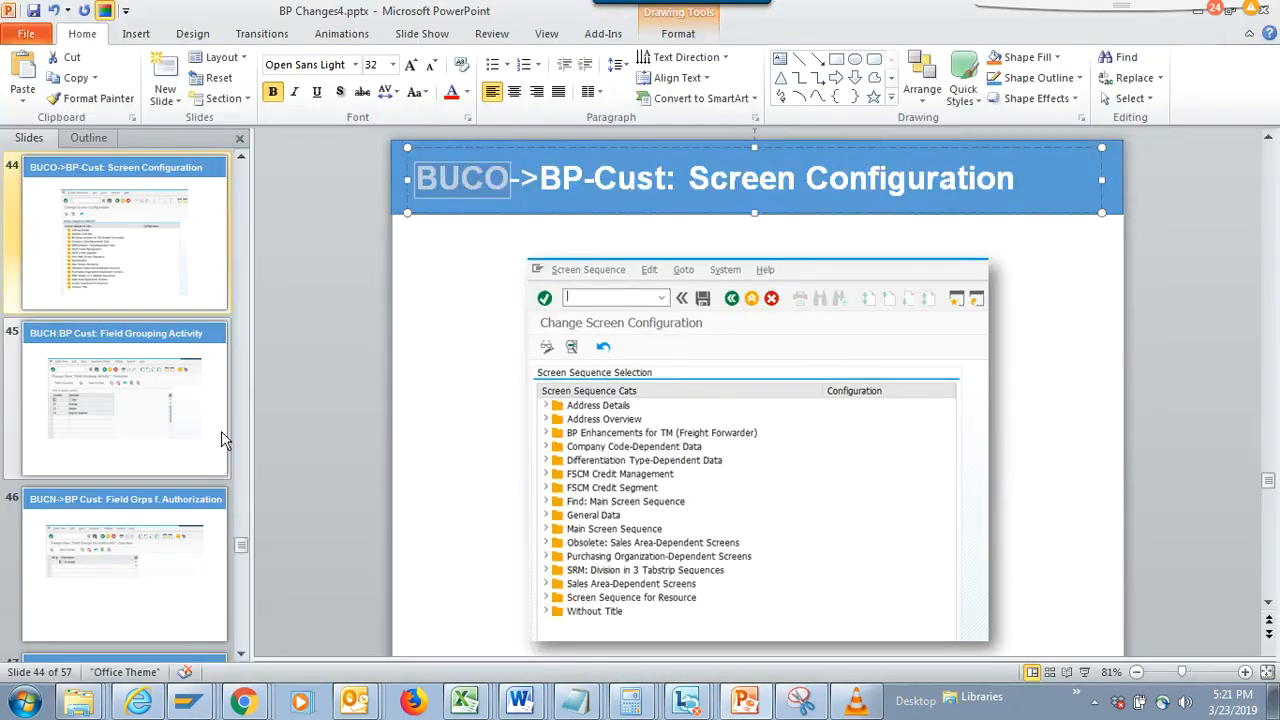
{"action": "left_click", "coordinate": [183, 378]}
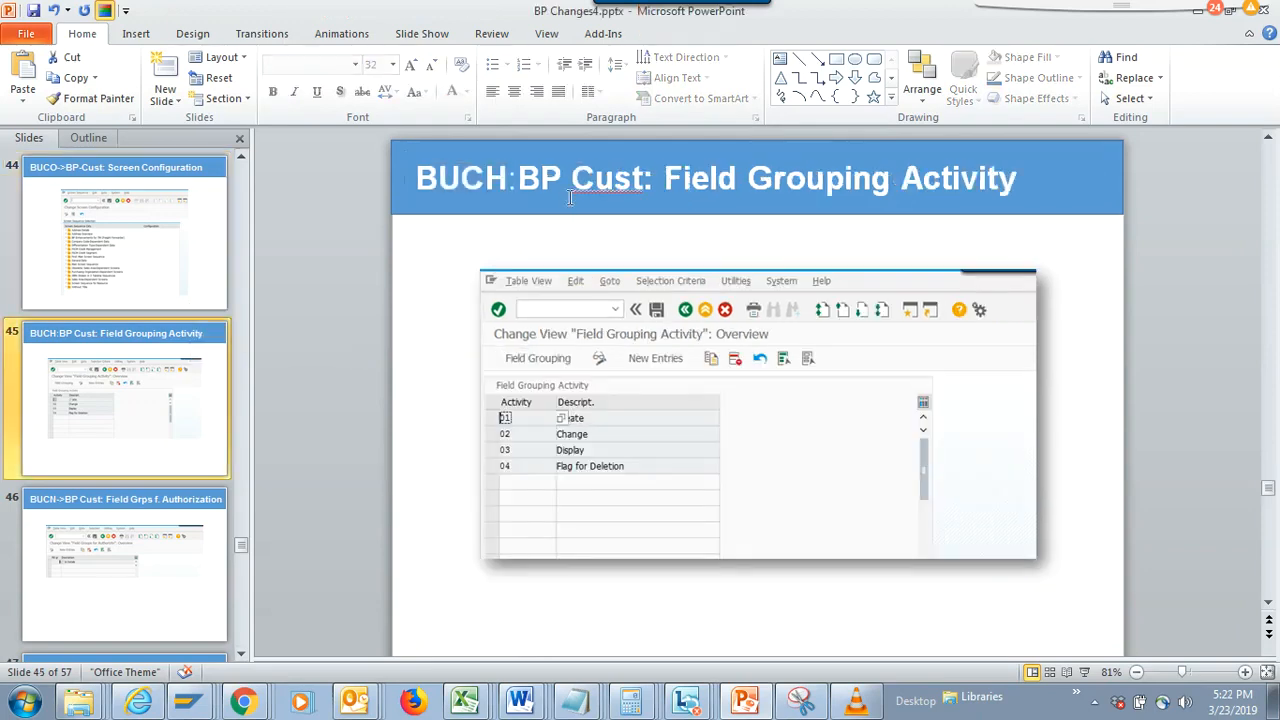
{"action": "left_click_drag", "start_coordinate": [510, 178], "coordinate": [423, 178]}
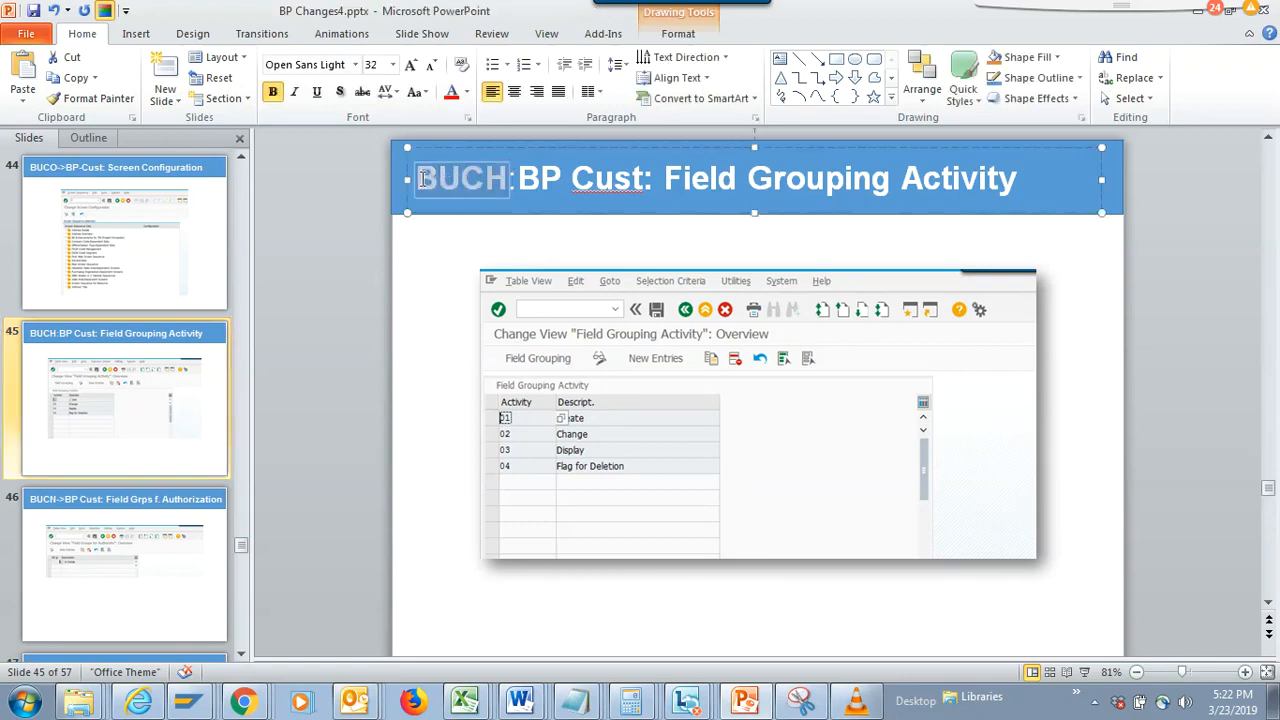
{"action": "left_click", "coordinate": [421, 178]}
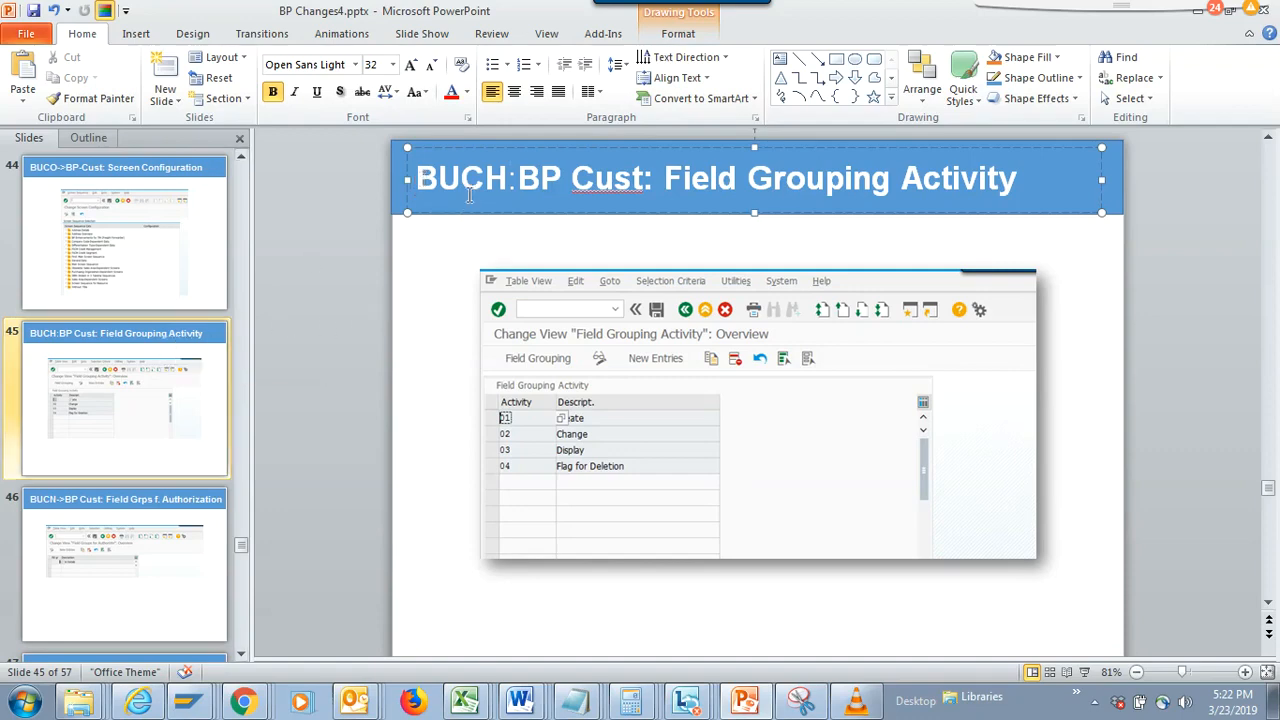
Run transaction BUCH in SAP, view the field groups of the Create activity and return to the SAP Easy Access screen
{"action": "key", "text": "alt+Tab"}
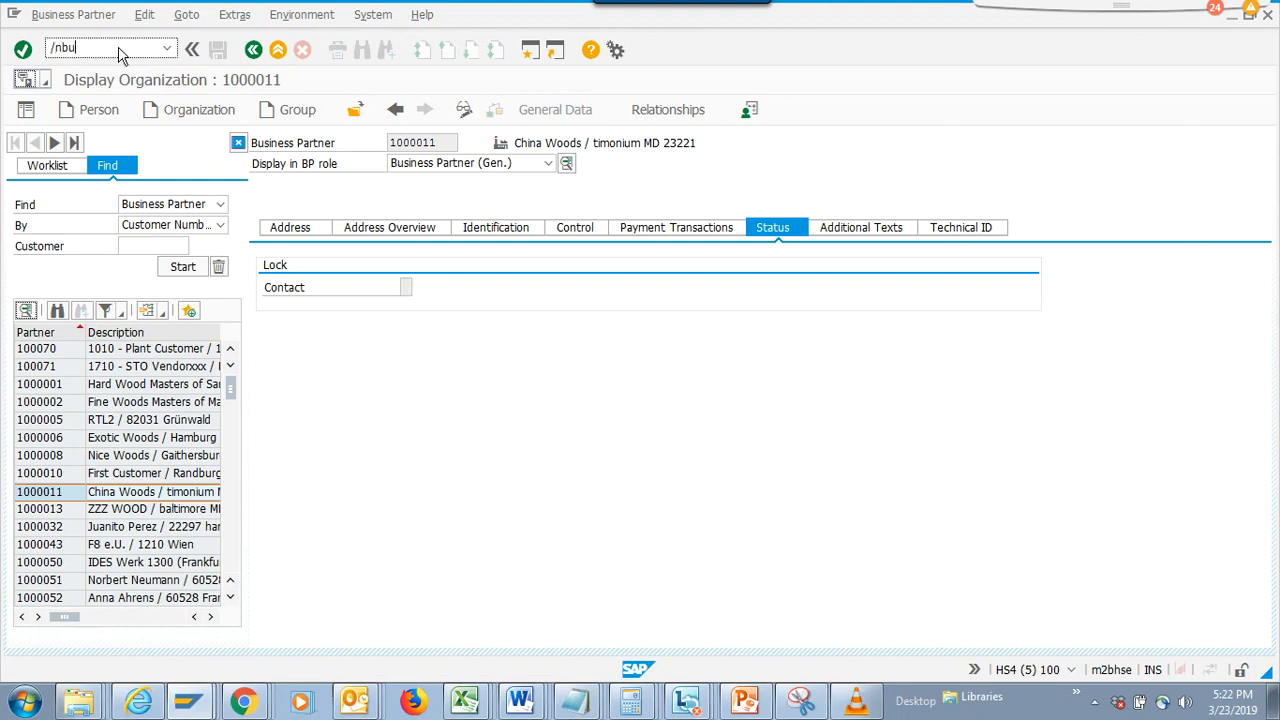
{"action": "key", "text": "Return"}
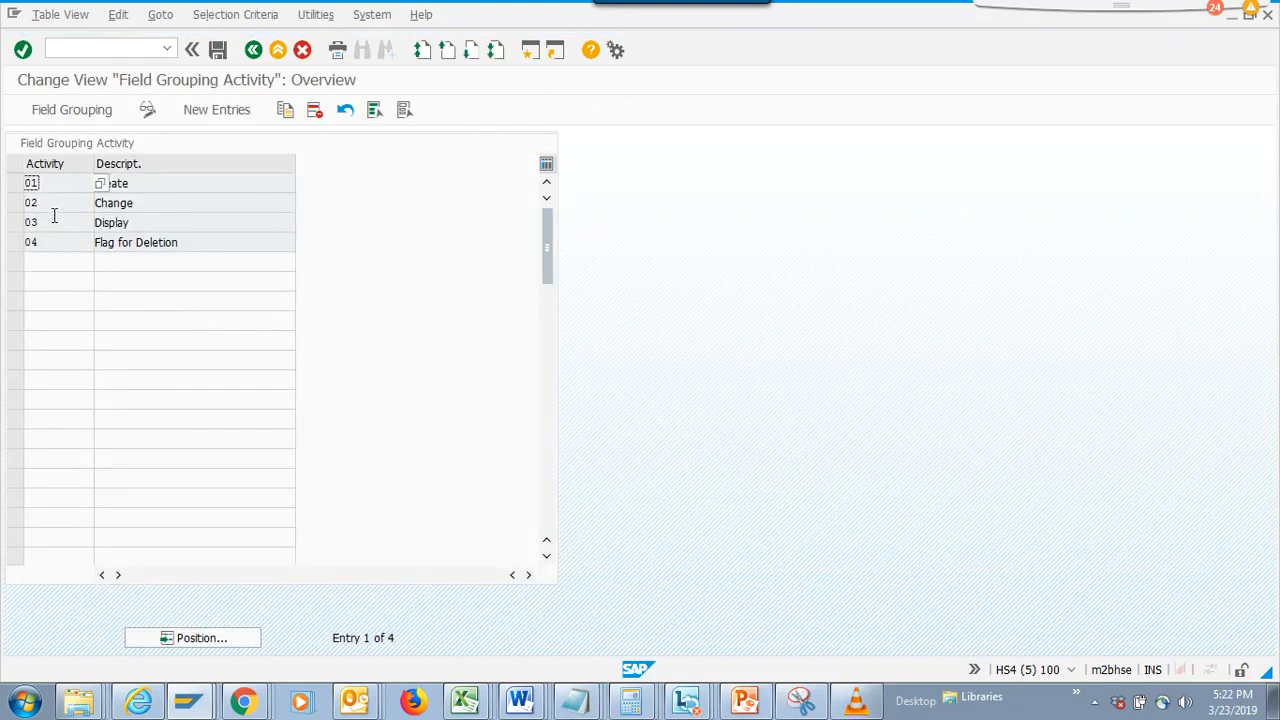
{"action": "double_click", "coordinate": [51, 189]}
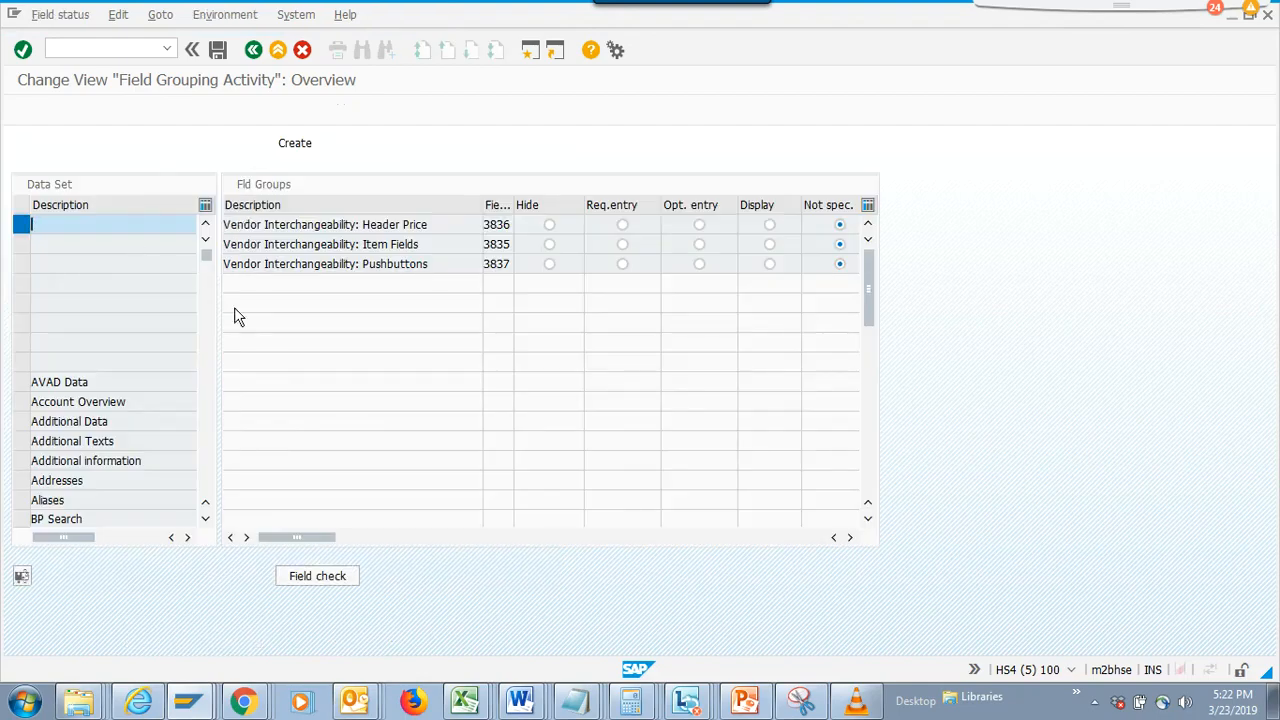
{"action": "left_click", "coordinate": [255, 51]}
{"action": "left_click", "coordinate": [255, 51]}
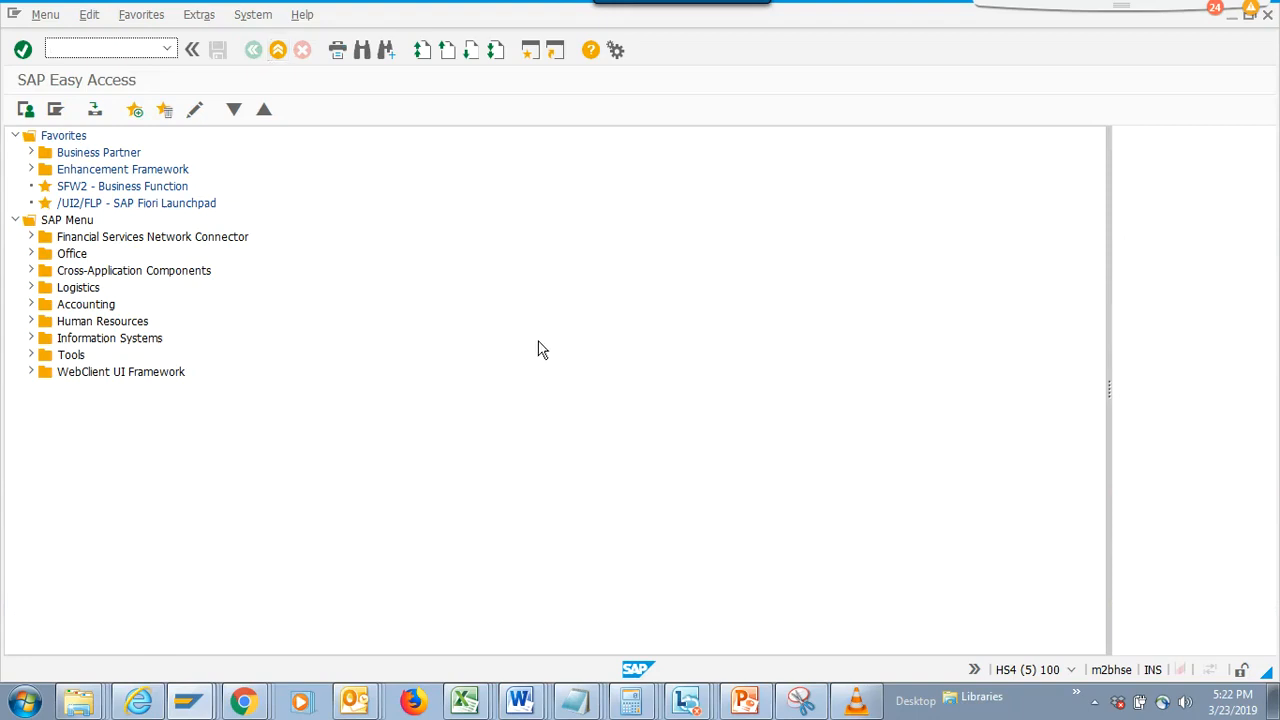
{"action": "key", "text": "alt+Tab"}
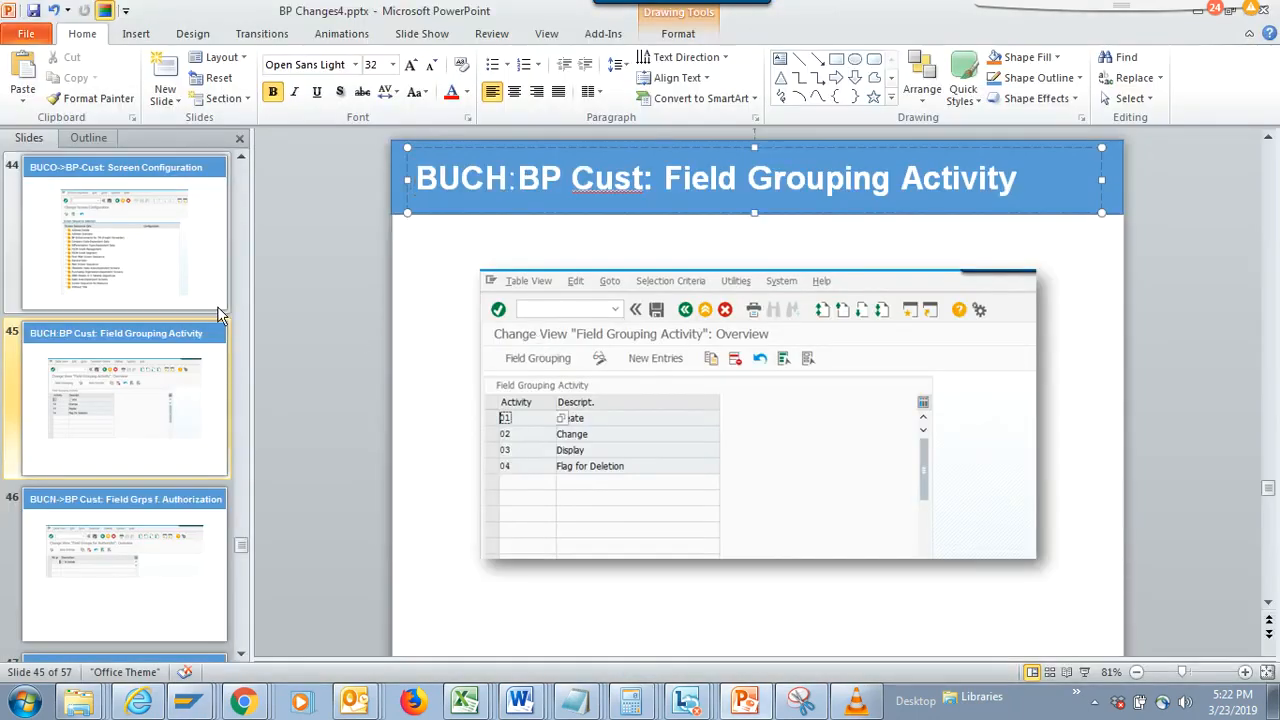
{"action": "mouse_move", "coordinate": [258, 705]}
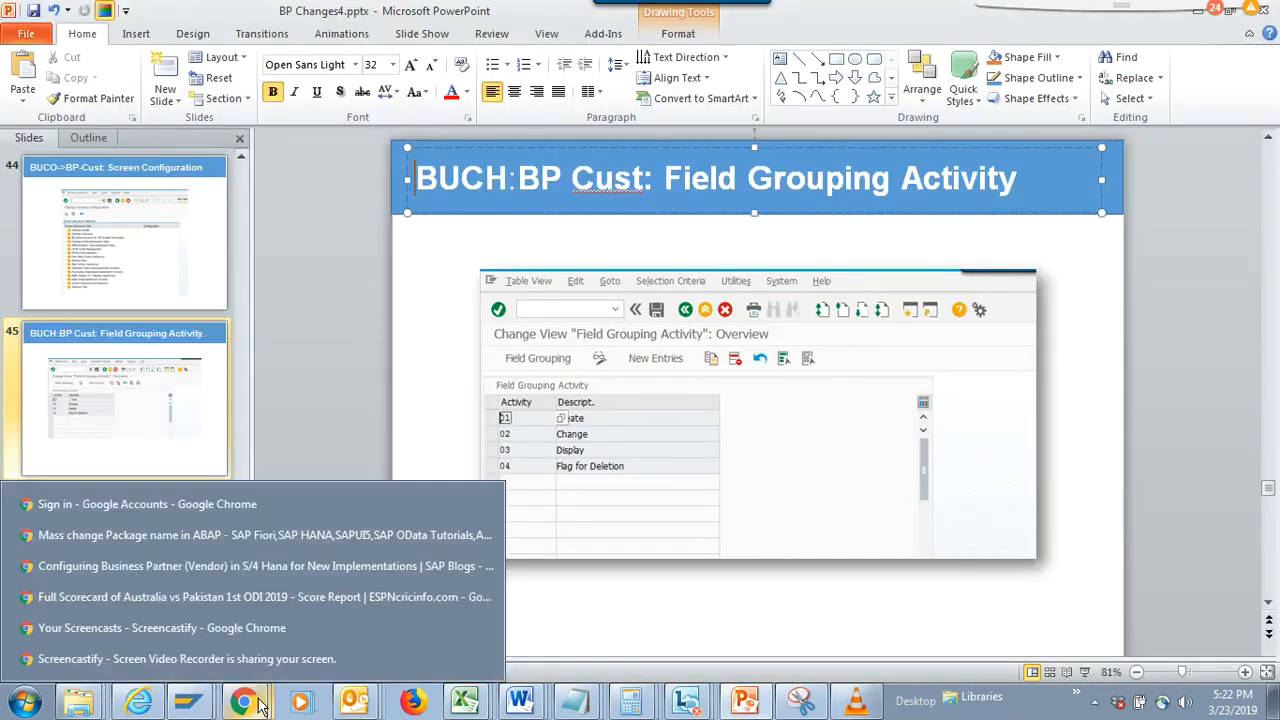